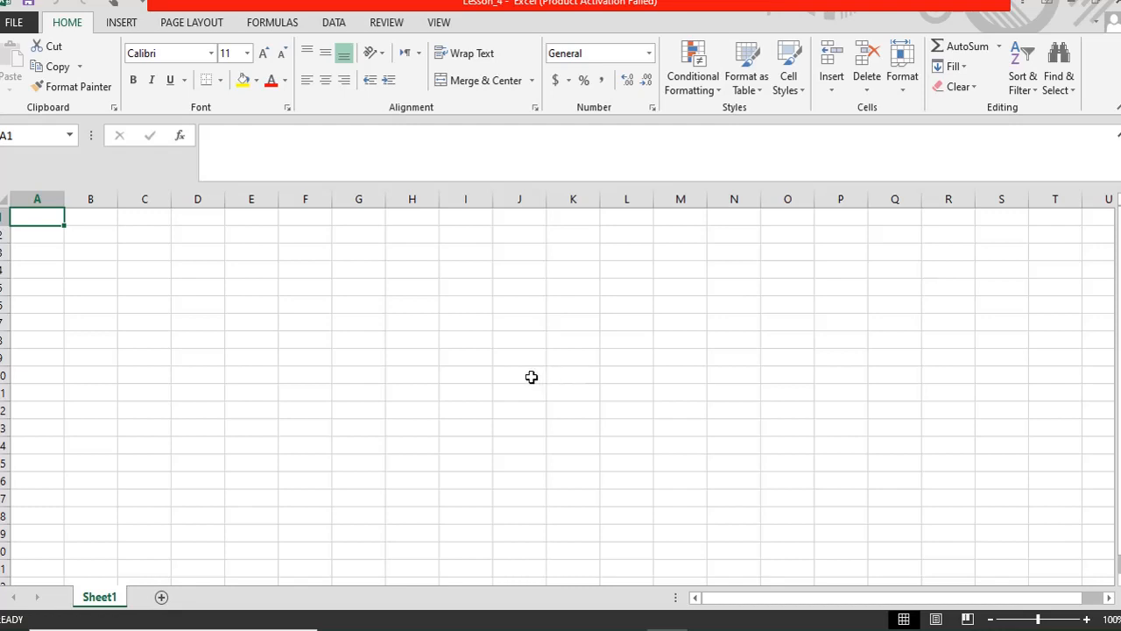
- Enter the title 'Mark Sheet using IF condiion' in D7 and enlarge its font
{"action": "left_click", "coordinate": [196, 329]}
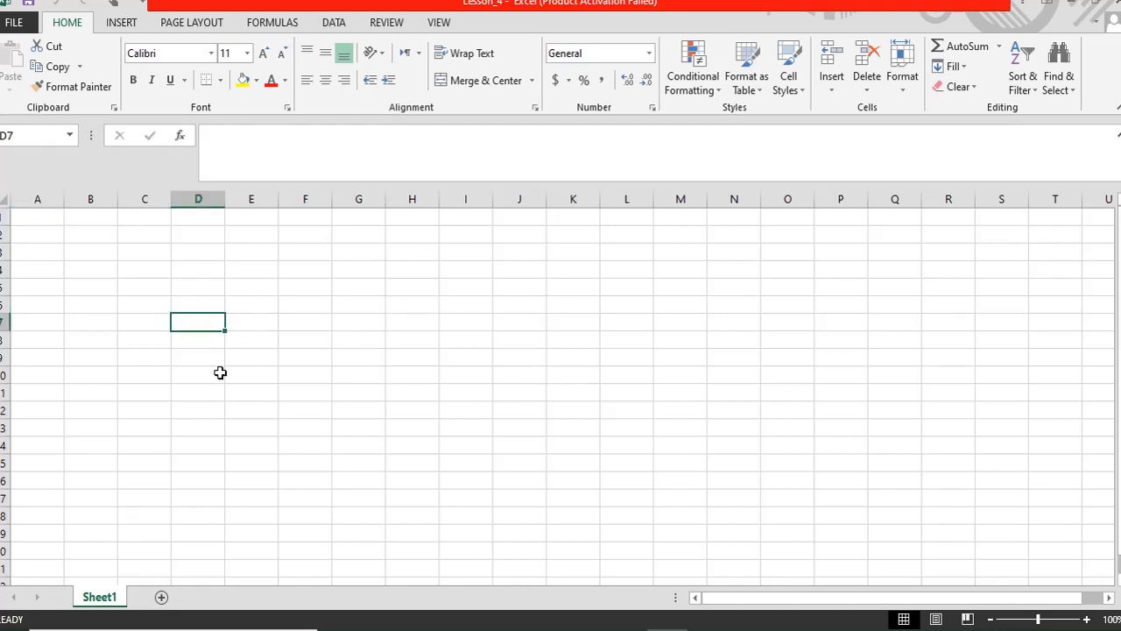
{"action": "type", "text": "Mar"}
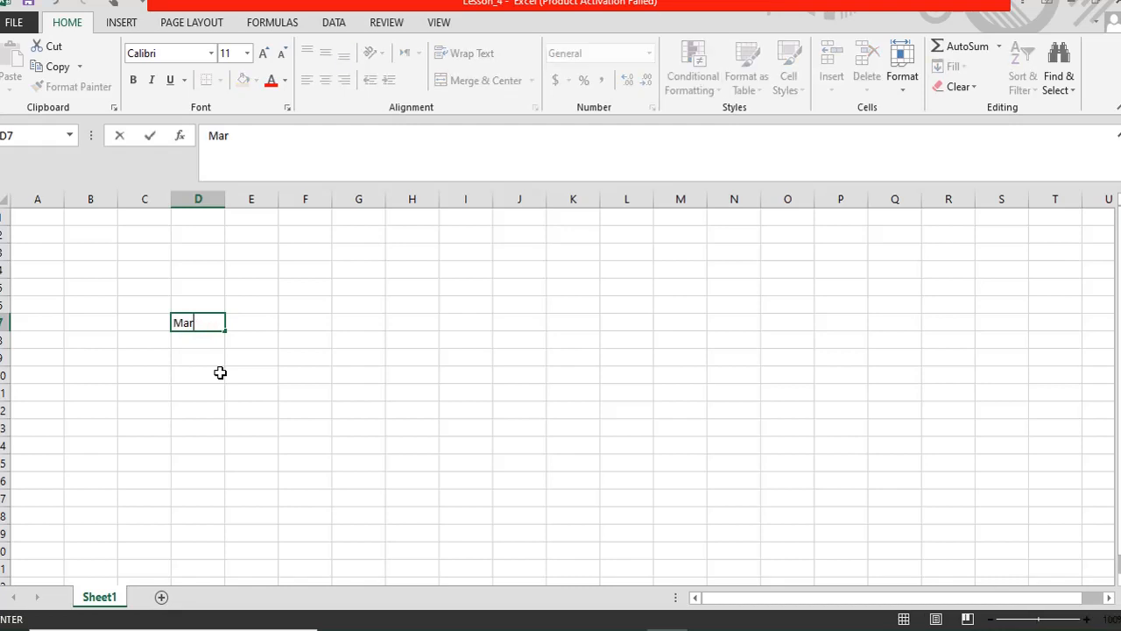
{"action": "type", "text": "k Sheet "}
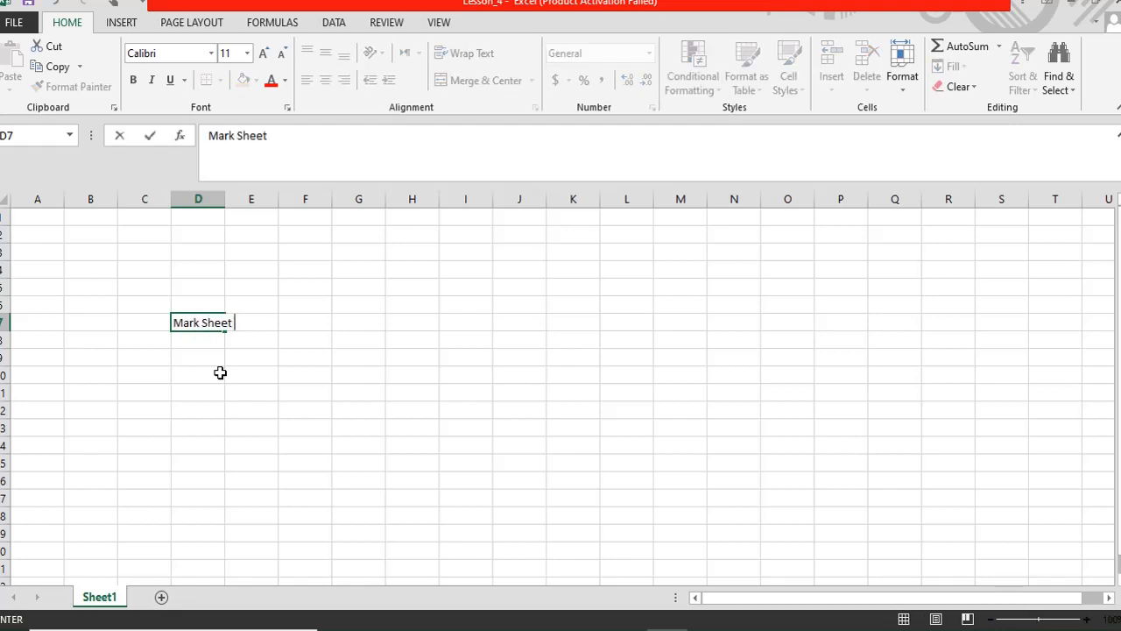
{"action": "type", "text": "ufign"}
{"action": "key", "text": "BackSpace"}
{"action": "key", "text": "BackSpace"}
{"action": "type", "text": "ng IF con"}
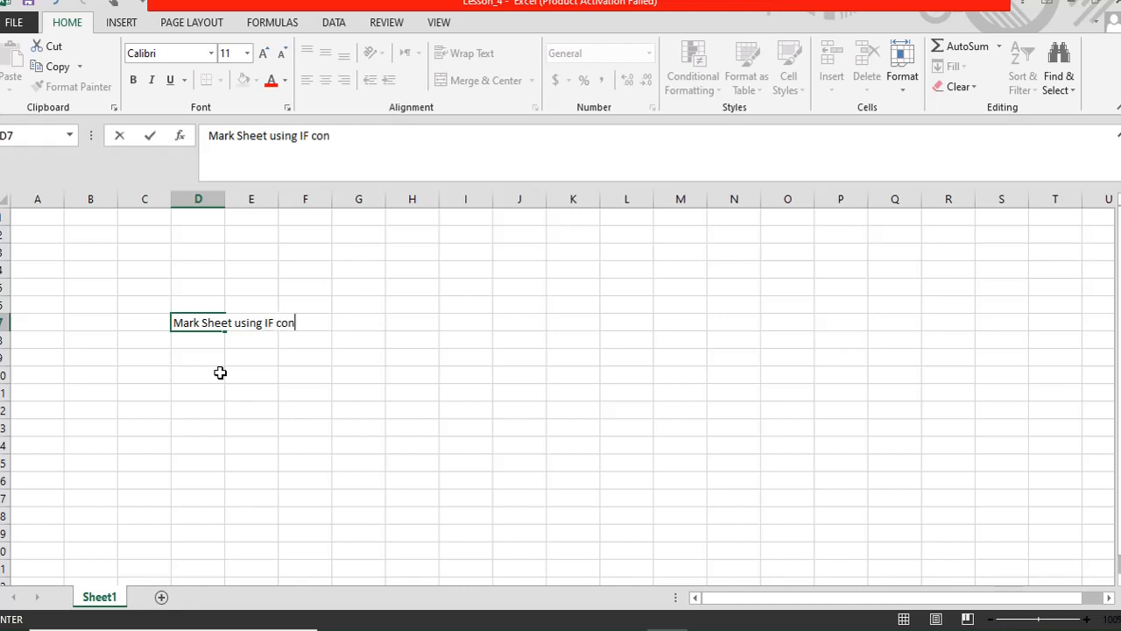
{"action": "type", "text": "diion"}
{"action": "key", "text": "Return"}
{"action": "left_click", "coordinate": [201, 322]}
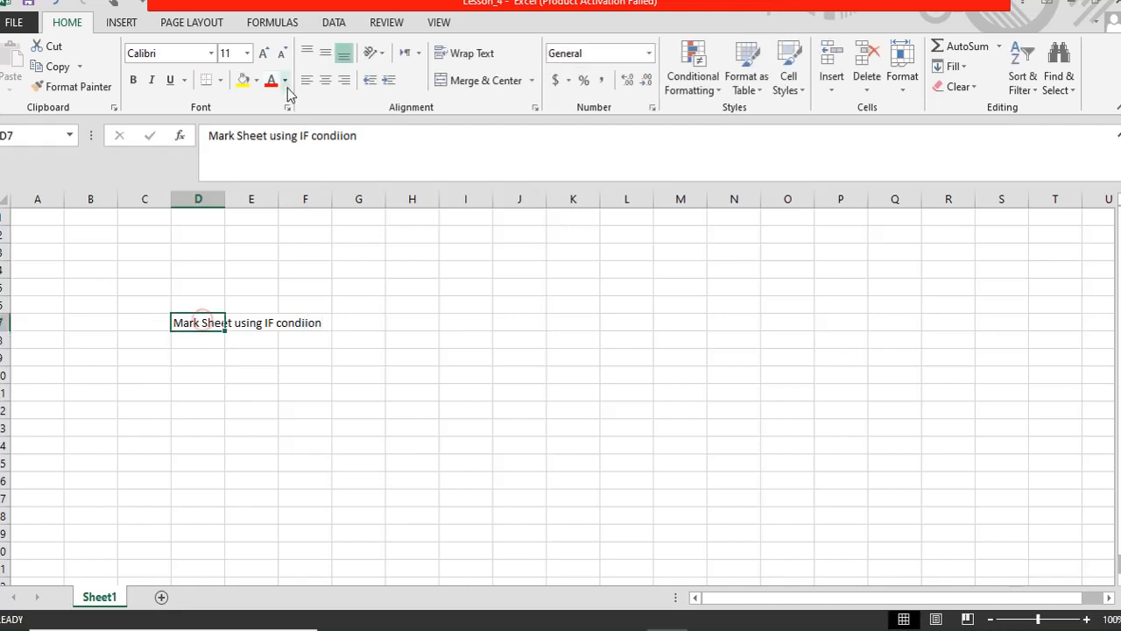
{"action": "left_click", "coordinate": [265, 55]}
{"action": "left_click", "coordinate": [264, 54]}
{"action": "left_click", "coordinate": [265, 54]}
{"action": "left_click", "coordinate": [264, 54]}
{"action": "left_click", "coordinate": [265, 54]}
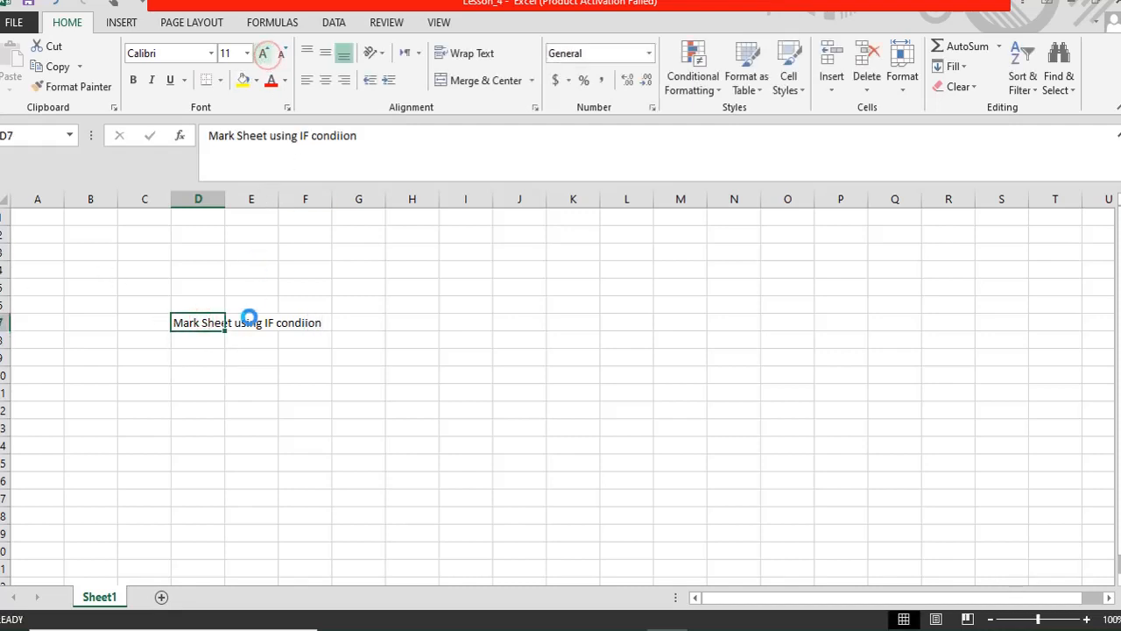
- Enter 'Simple Voucher / Bill' in N7, enlarge it to 26 pt, and select both titles
{"action": "left_click", "coordinate": [736, 331]}
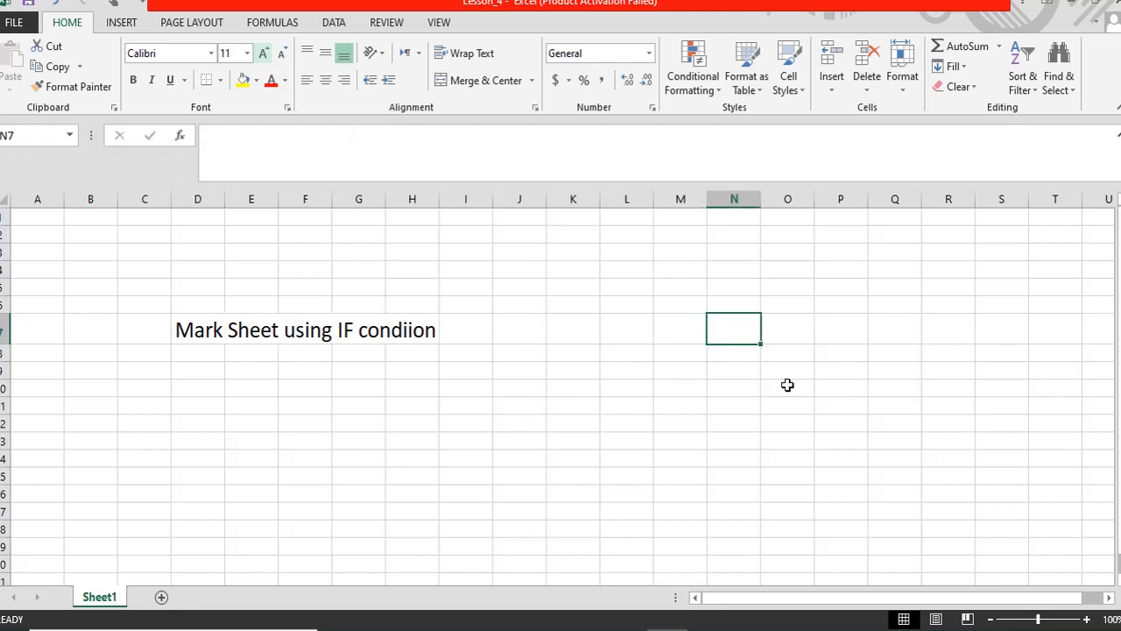
{"action": "type", "text": "Simple "}
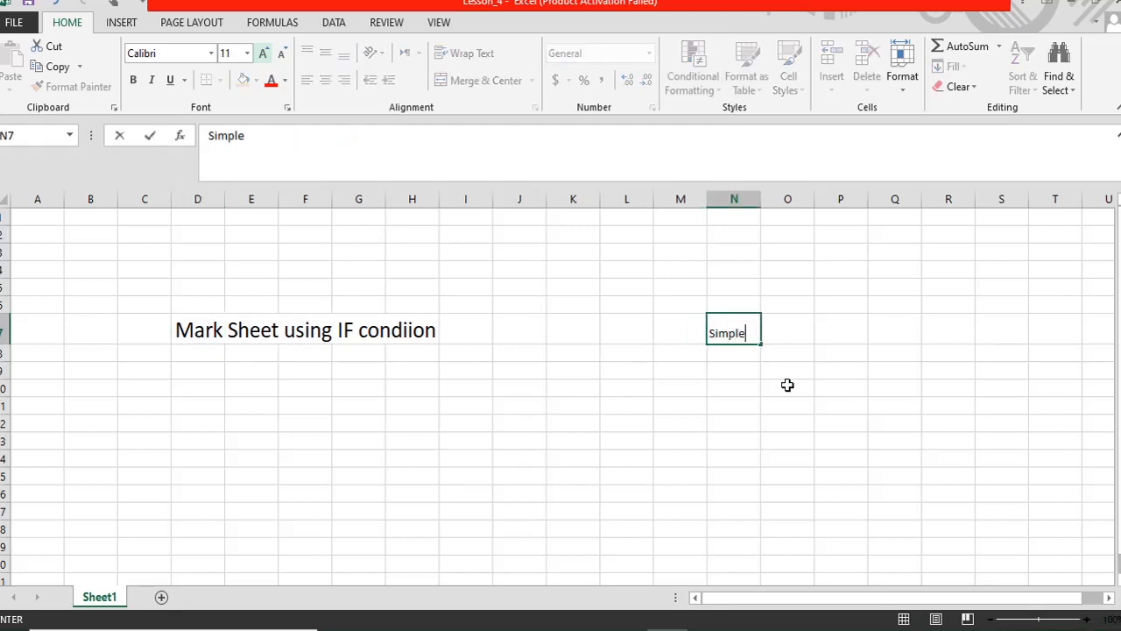
{"action": "type", "text": "Vou"}
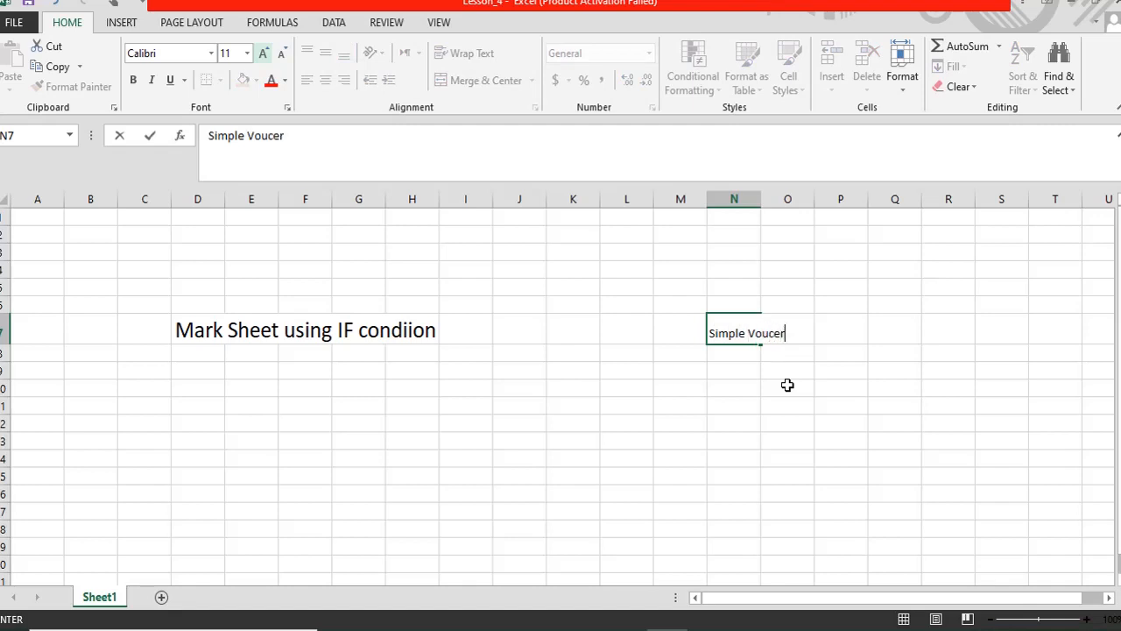
{"action": "type", "text": "che"}
{"action": "key", "text": "BackSpace"}
{"action": "key", "text": "BackSpace"}
{"action": "type", "text": "cher / Bill"}
{"action": "key", "text": "Return"}
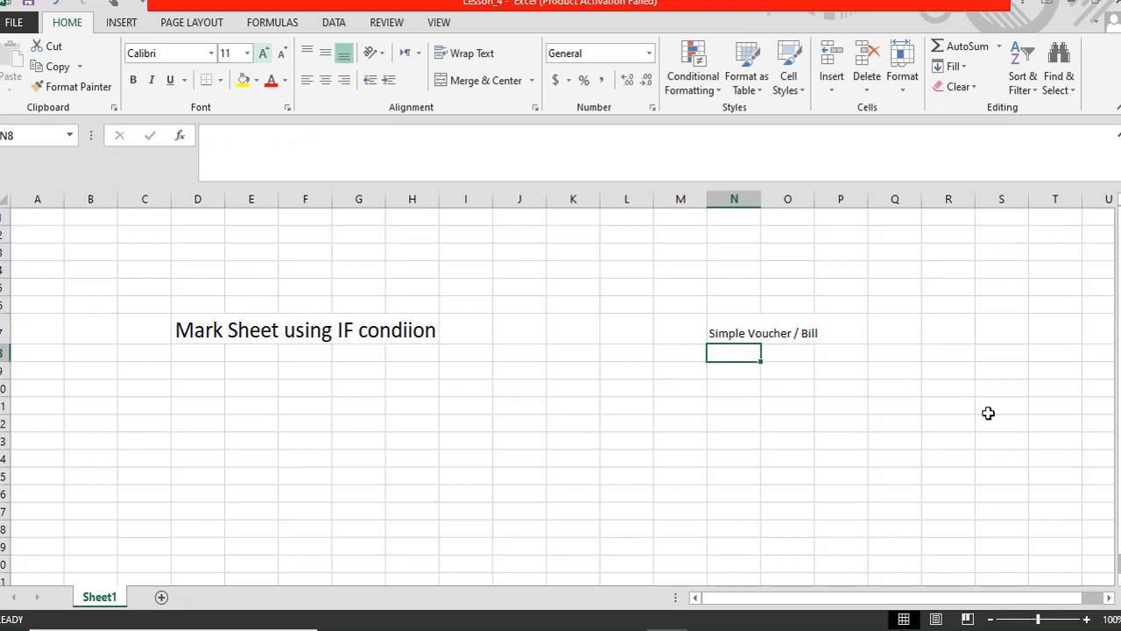
{"action": "left_click", "coordinate": [740, 334]}
{"action": "left_click", "coordinate": [262, 54]}
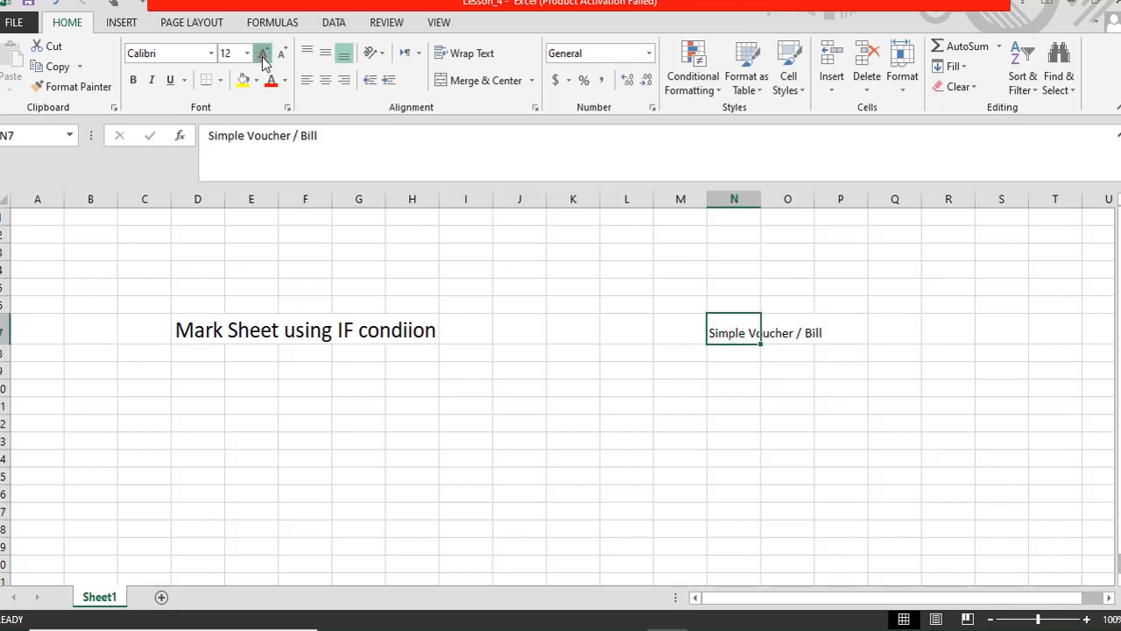
{"action": "left_click", "coordinate": [263, 54]}
{"action": "left_click", "coordinate": [262, 54]}
{"action": "left_click", "coordinate": [262, 55]}
{"action": "left_click", "coordinate": [263, 54]}
{"action": "left_click", "coordinate": [263, 55]}
{"action": "left_click", "coordinate": [263, 54]}
{"action": "left_click", "coordinate": [263, 54]}
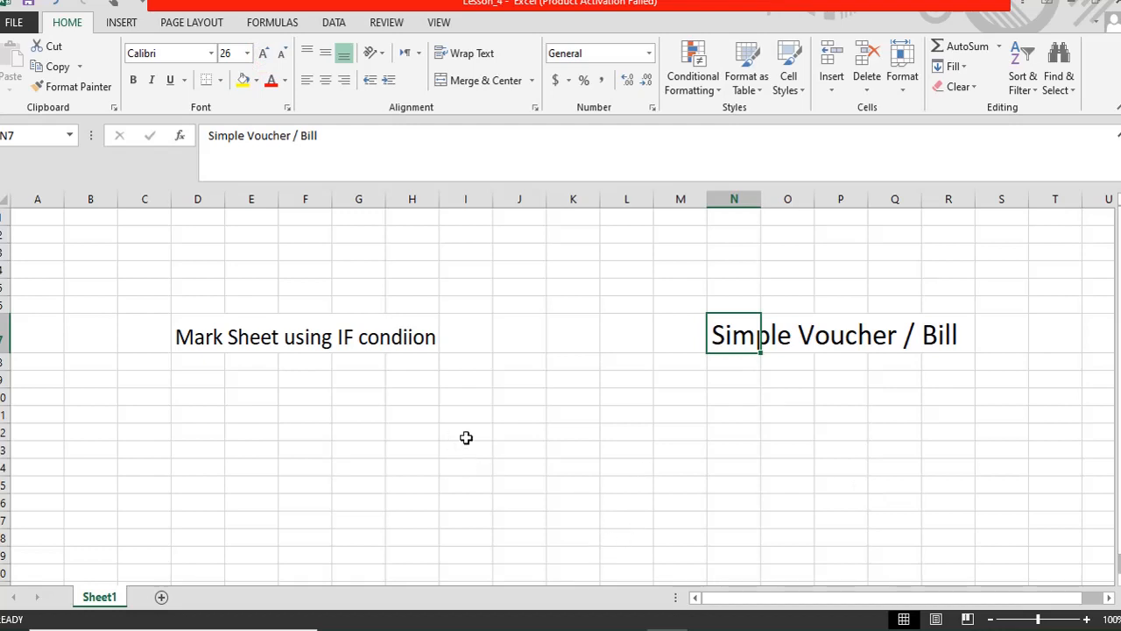
{"action": "left_click", "coordinate": [210, 333]}
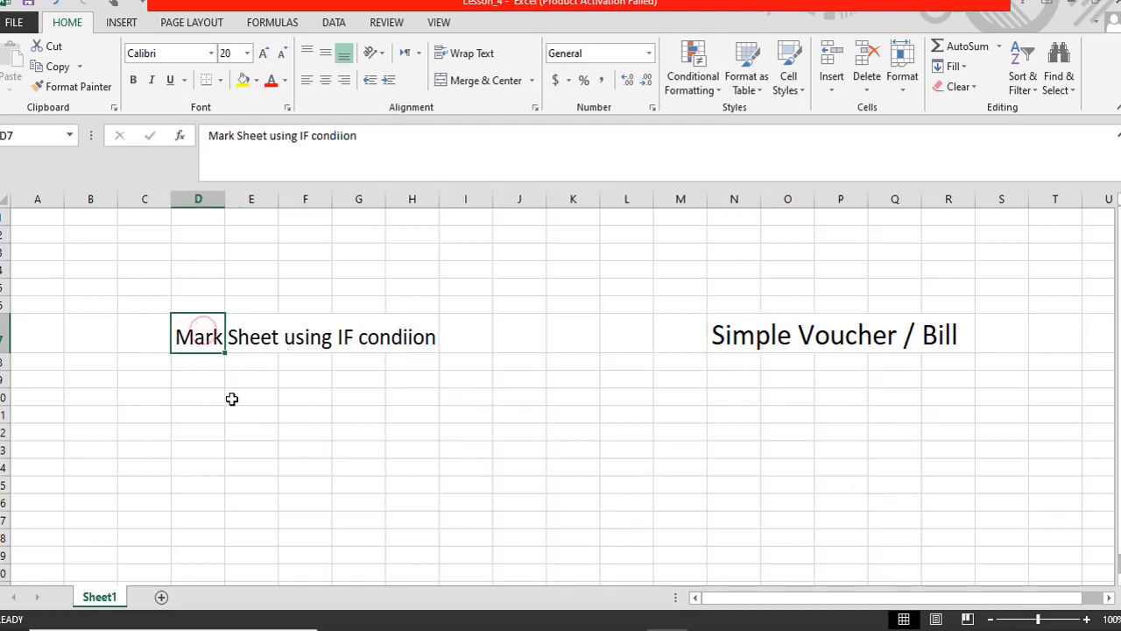
{"action": "left_click_drag", "start_coordinate": [147, 289], "coordinate": [1064, 398]}
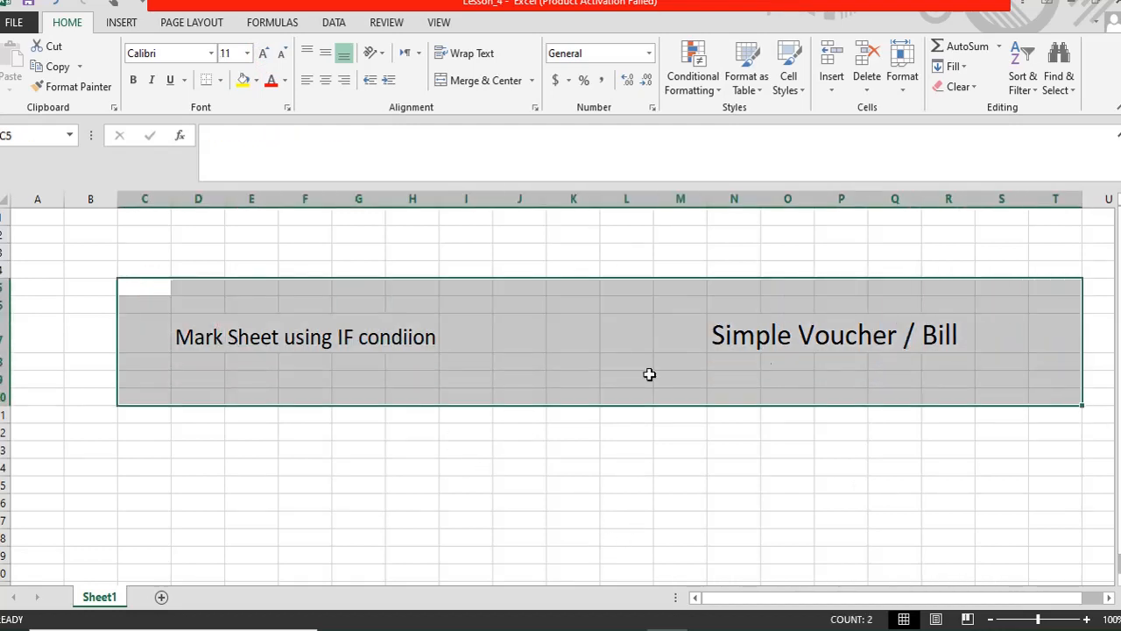
- Clear All on the area holding both titles, wiping their text and formatting
{"action": "left_click", "coordinate": [202, 379]}
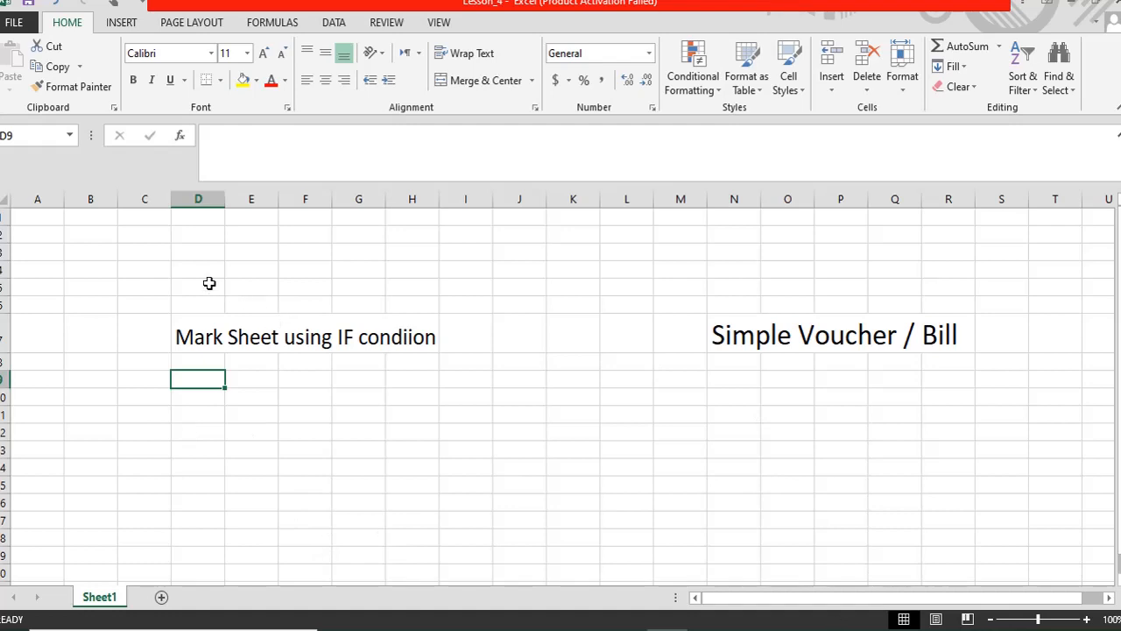
{"action": "left_click_drag", "start_coordinate": [208, 283], "coordinate": [811, 403]}
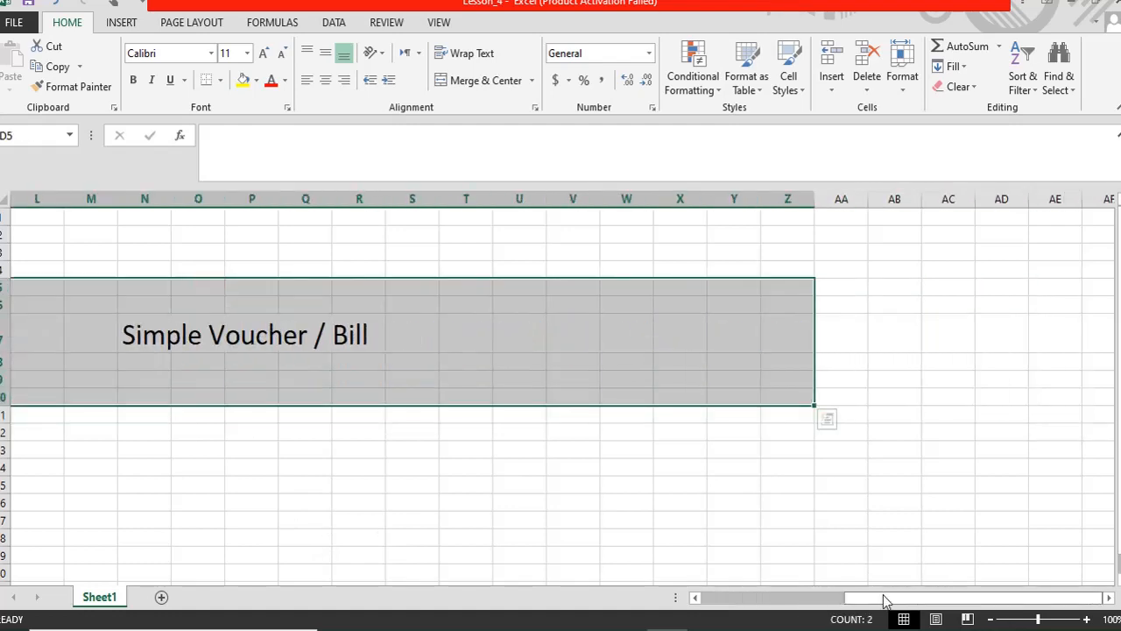
{"action": "left_click_drag", "start_coordinate": [882, 598], "coordinate": [703, 599]}
{"action": "left_click", "coordinate": [956, 89]}
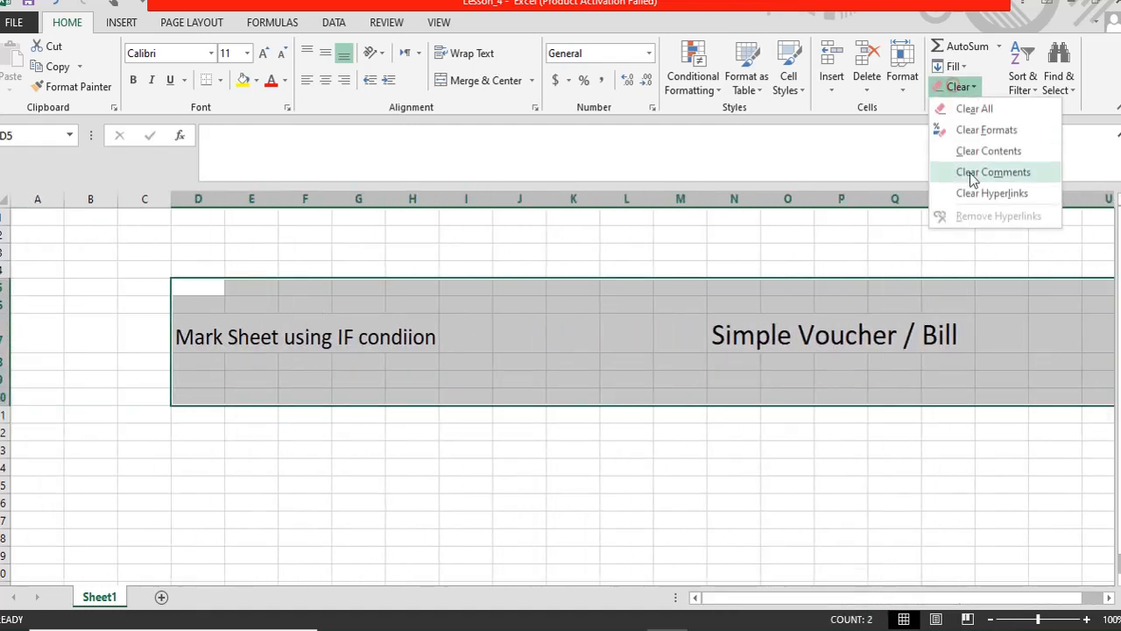
{"action": "left_click", "coordinate": [979, 108]}
{"action": "left_click", "coordinate": [287, 464]}
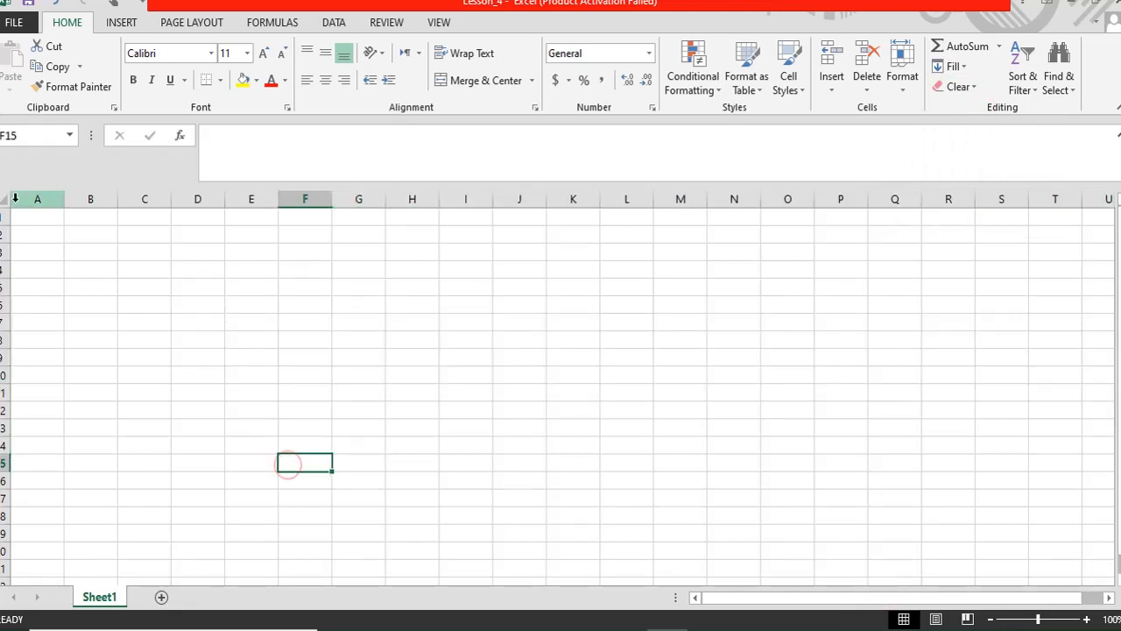
{"action": "left_click", "coordinate": [36, 218]}
- Enter a bold 'Name of Student' label in A1 and widen column A to fit
{"action": "type", "text": "Name"}
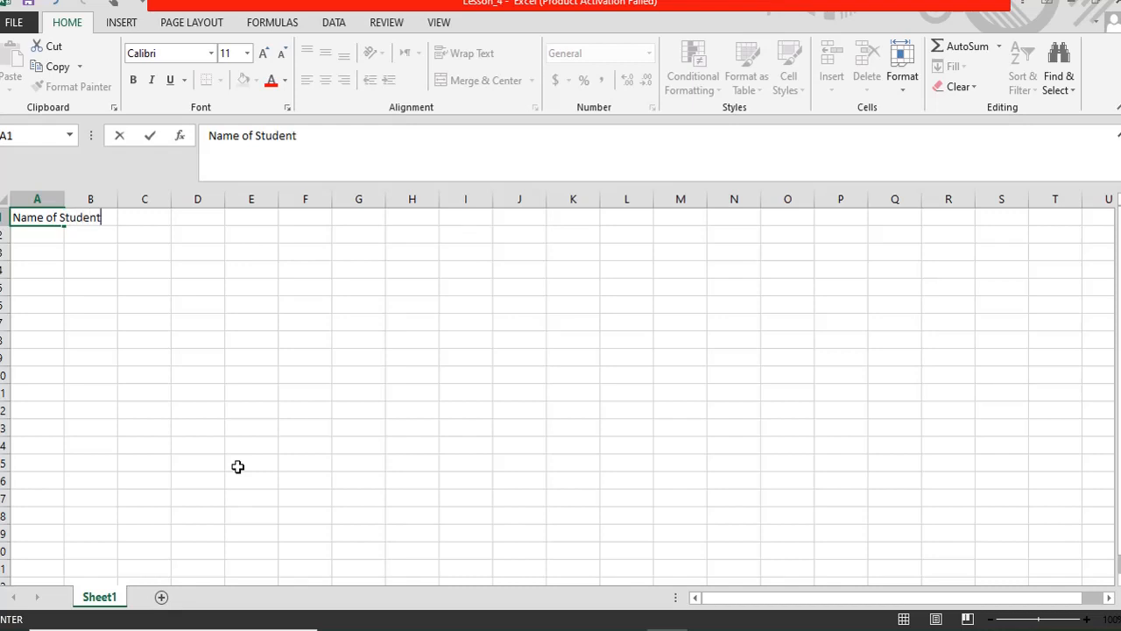
{"action": "type", "text": " of Student"}
{"action": "key", "text": "Tab"}
{"action": "key", "text": "Tab"}
{"action": "key", "text": "Tab"}
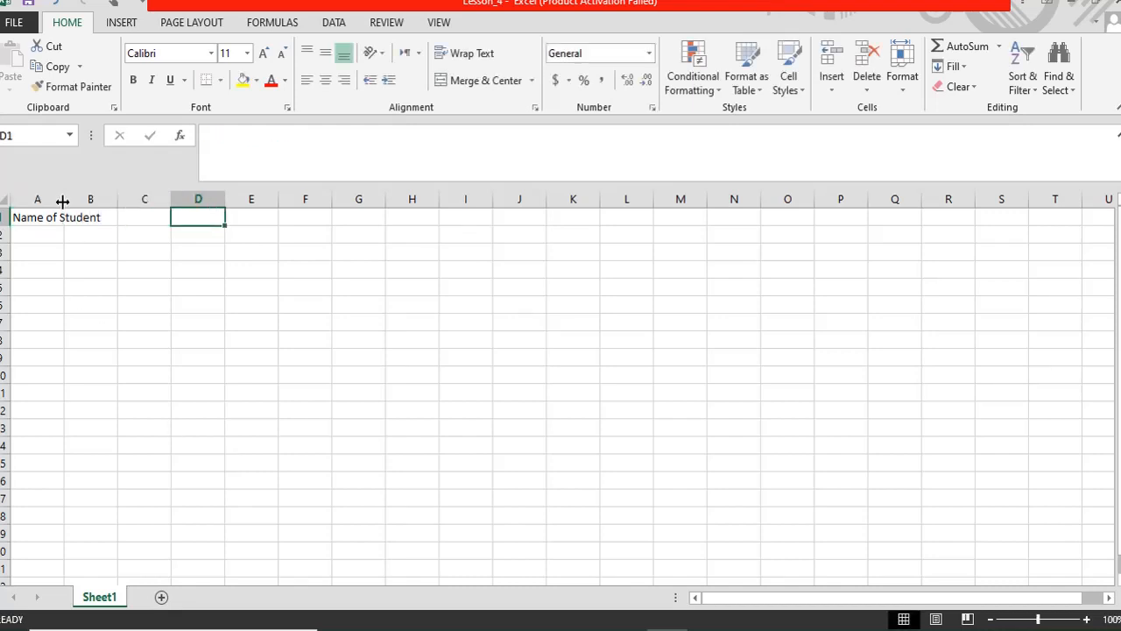
{"action": "left_click_drag", "start_coordinate": [63, 202], "coordinate": [119, 200]}
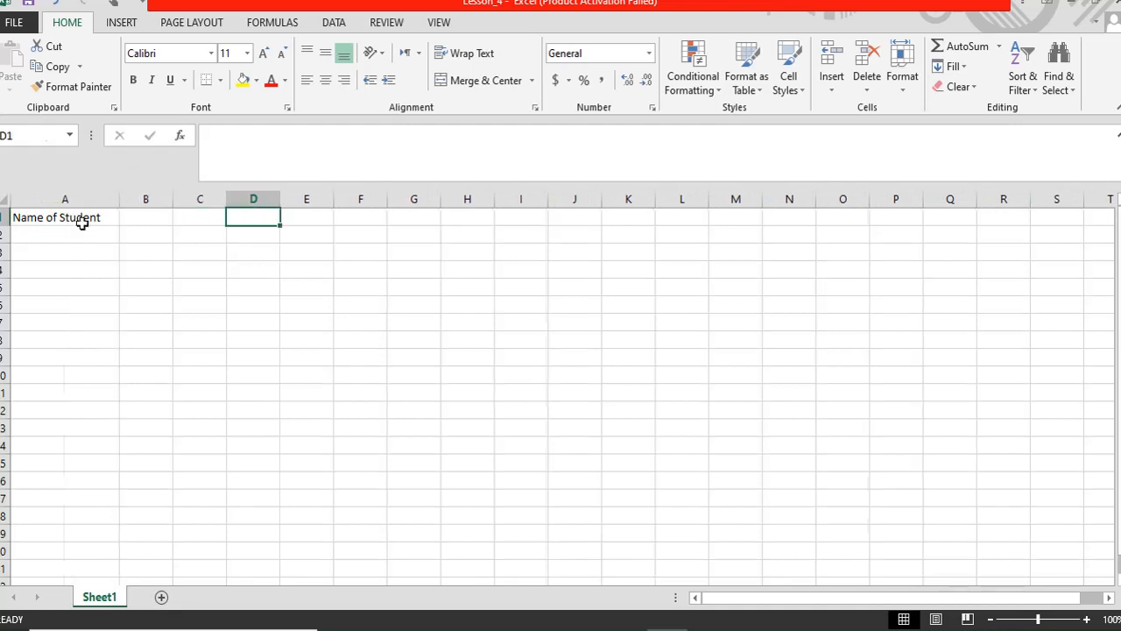
{"action": "left_click", "coordinate": [81, 223]}
{"action": "key", "text": "ctrl+b"}
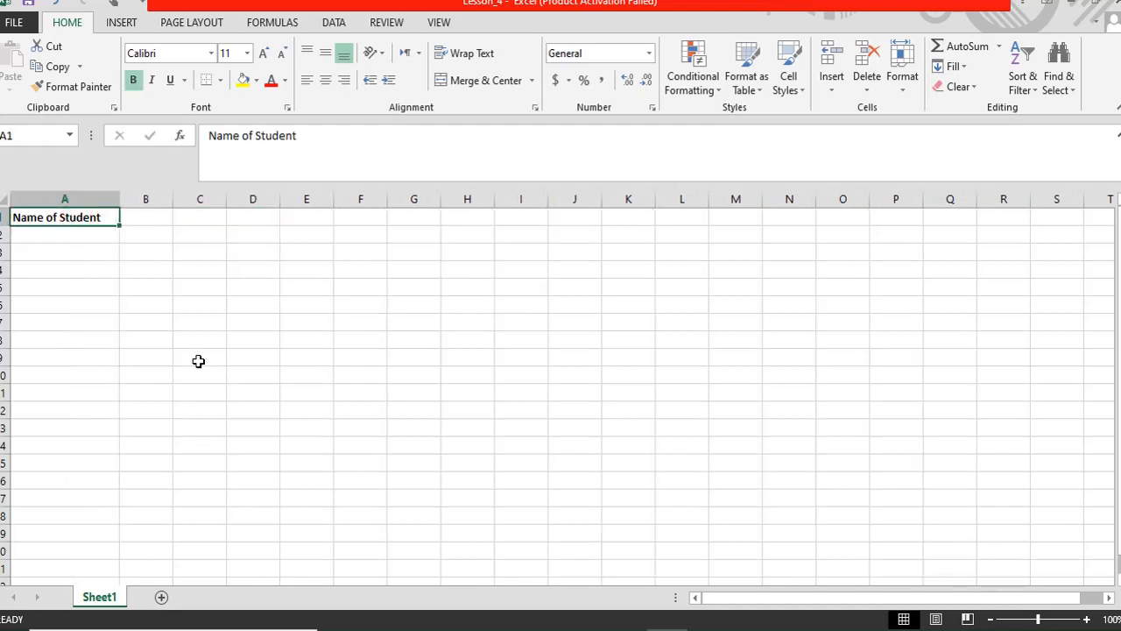
- Merge and centre B1:C1 and enter the student's name there
{"action": "left_click", "coordinate": [160, 223]}
{"action": "left_click_drag", "start_coordinate": [149, 215], "coordinate": [186, 217]}
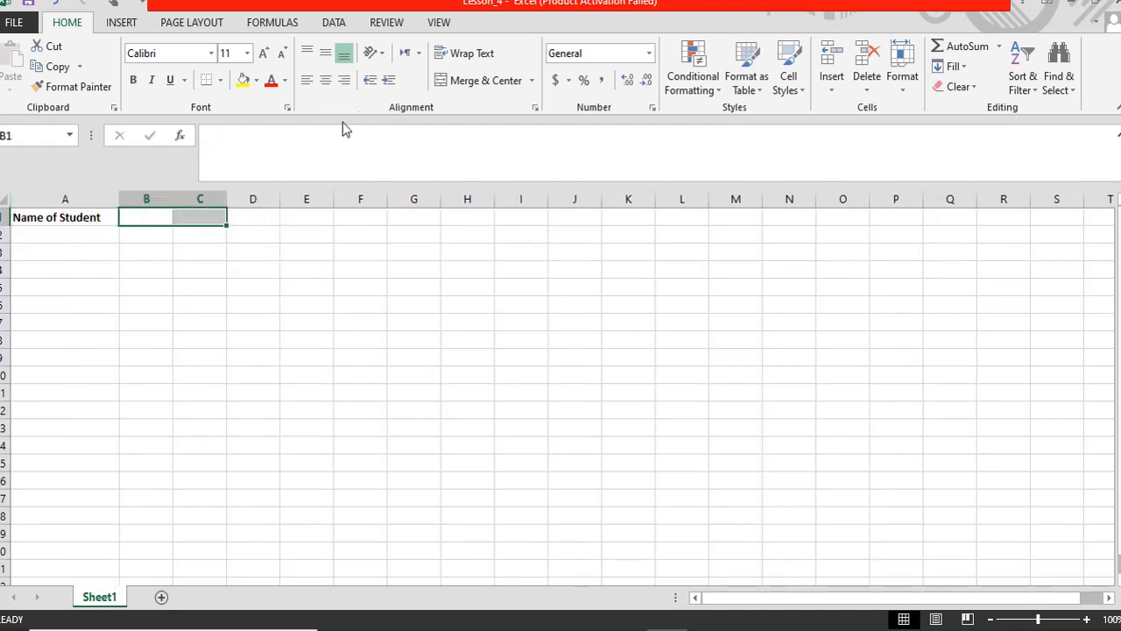
{"action": "left_click", "coordinate": [477, 80]}
{"action": "left_click", "coordinate": [169, 216]}
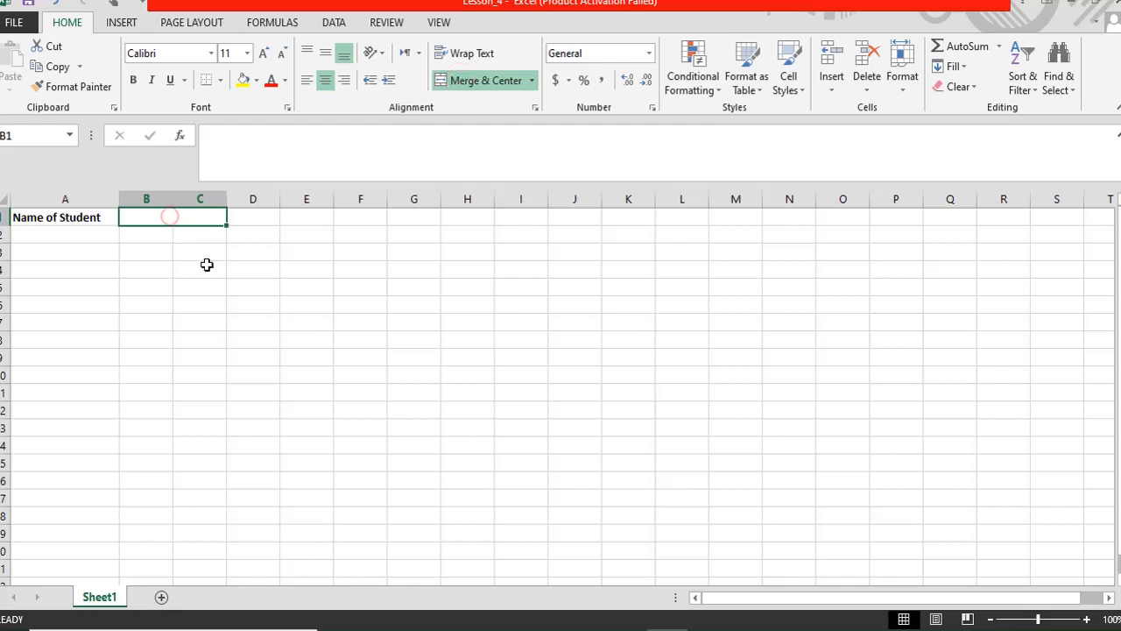
{"action": "type", "text": "Shahnaw"}
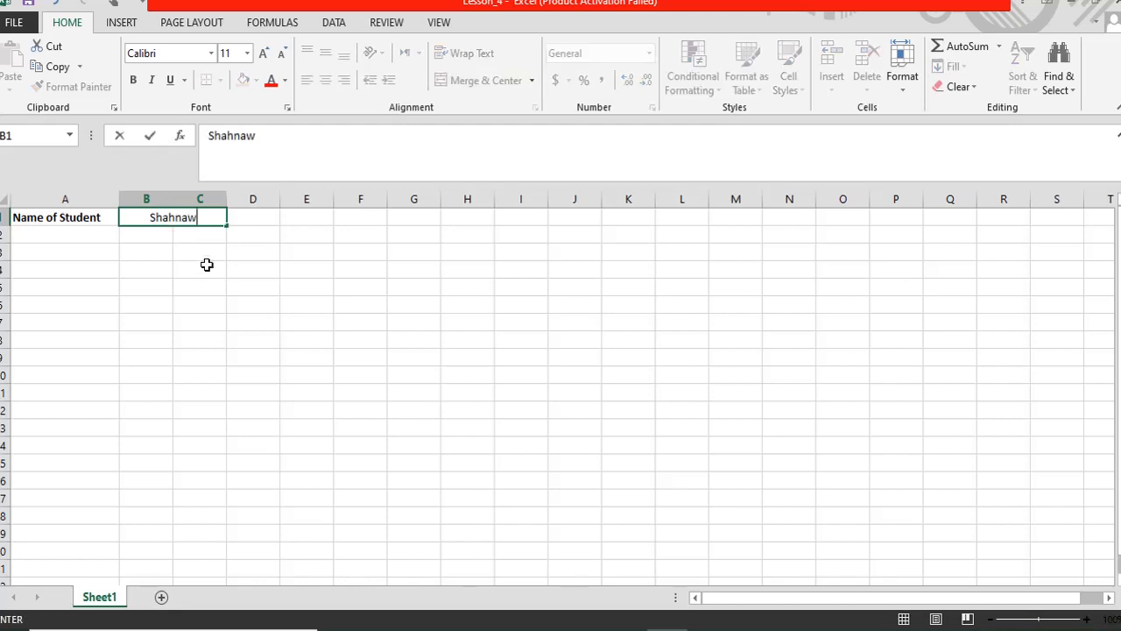
{"action": "type", "text": "az"}
{"action": "key", "text": "Return"}
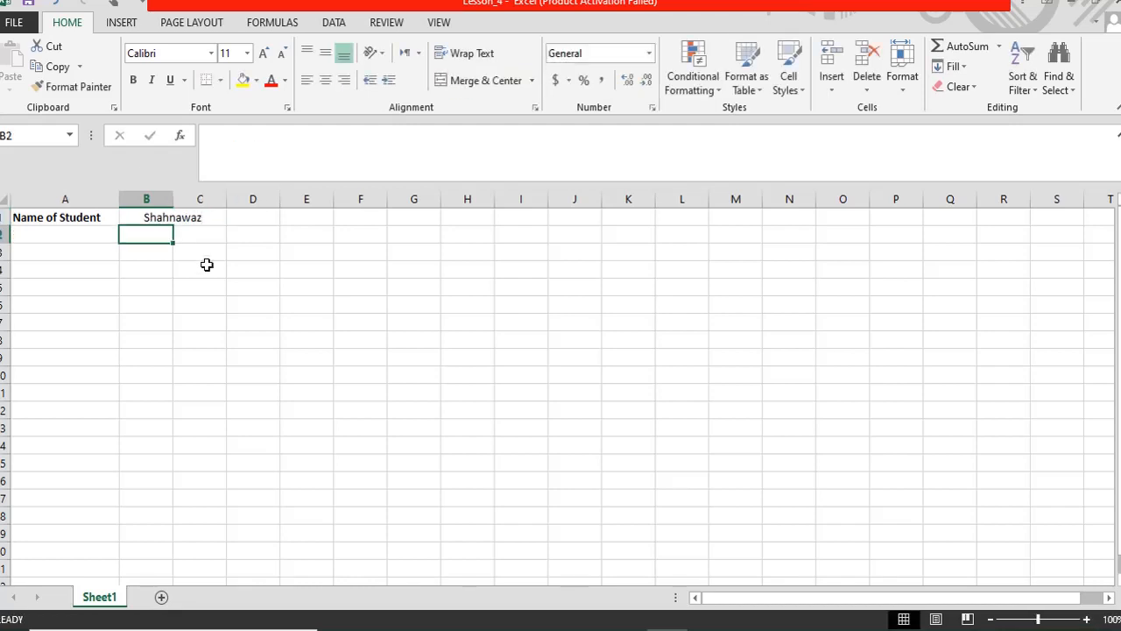
{"action": "key", "text": "Left"}
{"action": "key", "text": "Right"}
{"action": "key", "text": "Right"}
{"action": "key", "text": "Left"}
{"action": "key", "text": "Left"}
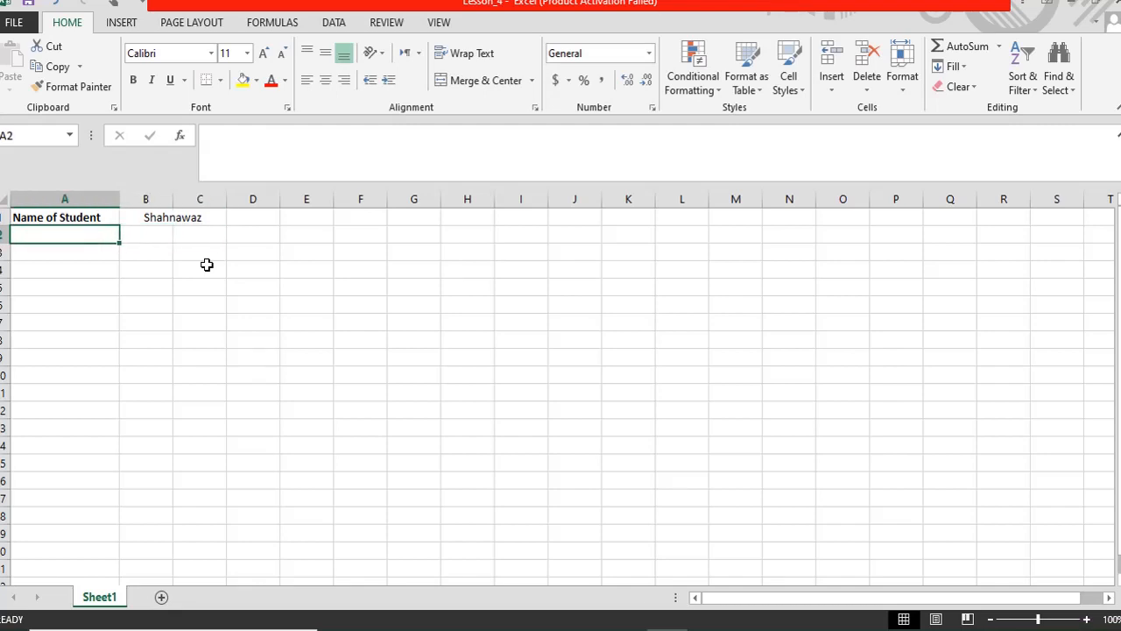
- Enter the headings Subject, Total Marks and Passing Marks in A4:C4
{"action": "mouse_move", "coordinate": [120, 199]}
{"action": "left_mouse_down"}
{"action": "mouse_move", "coordinate": [93, 198]}
{"action": "mouse_move", "coordinate": [124, 199]}
{"action": "left_mouse_up"}
{"action": "left_click", "coordinate": [181, 279]}
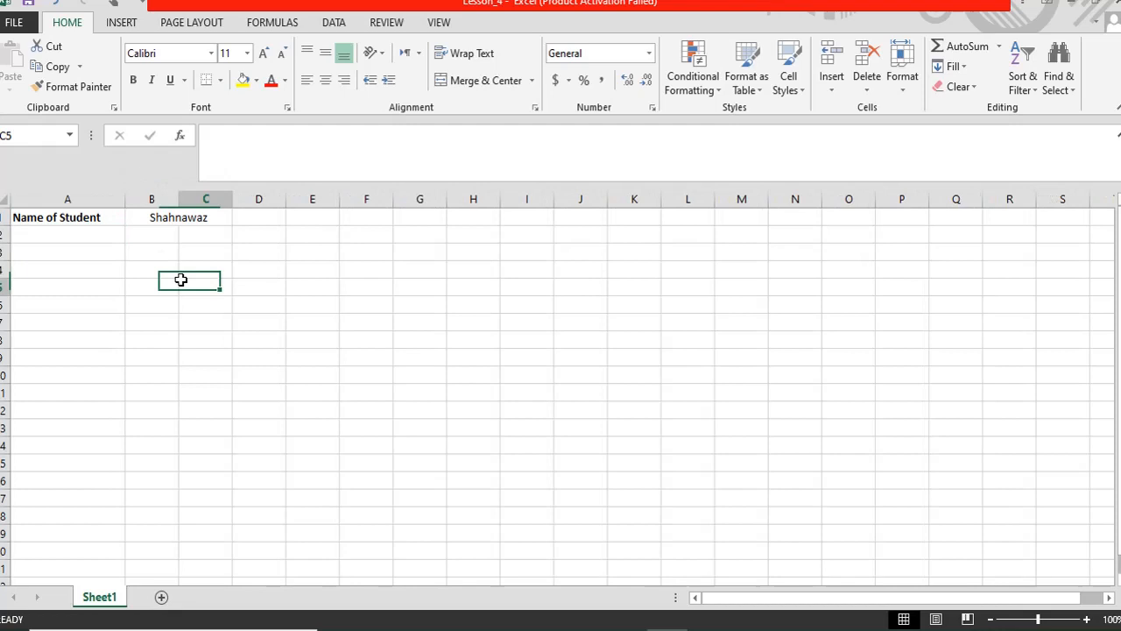
{"action": "left_click", "coordinate": [75, 265]}
{"action": "type", "text": "S"}
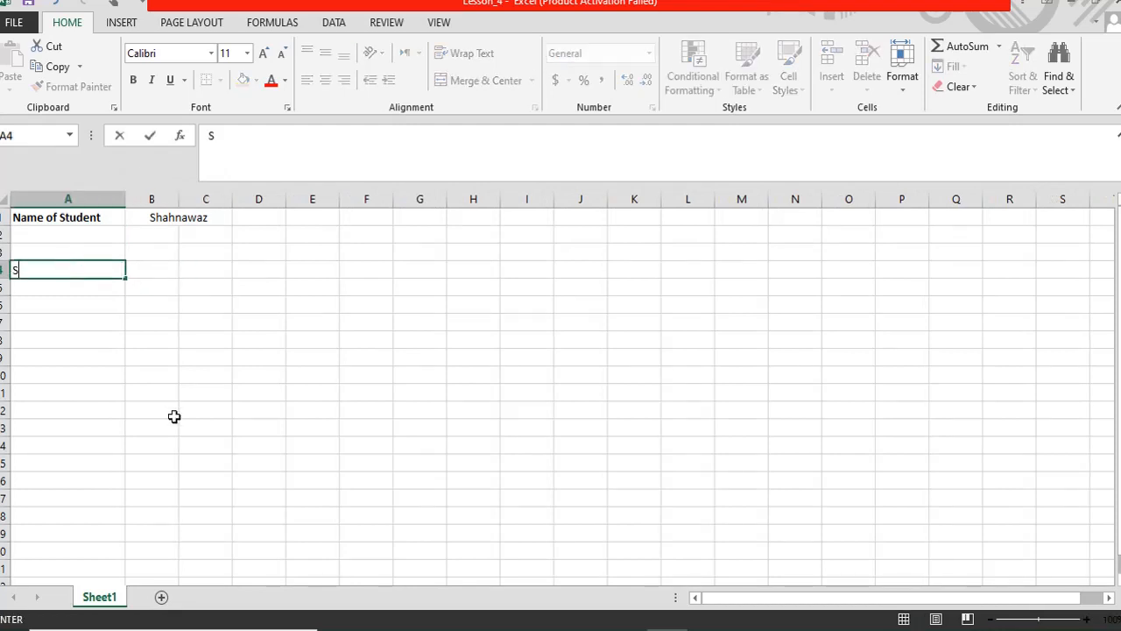
{"action": "type", "text": "ubject"}
{"action": "key", "text": "Tab"}
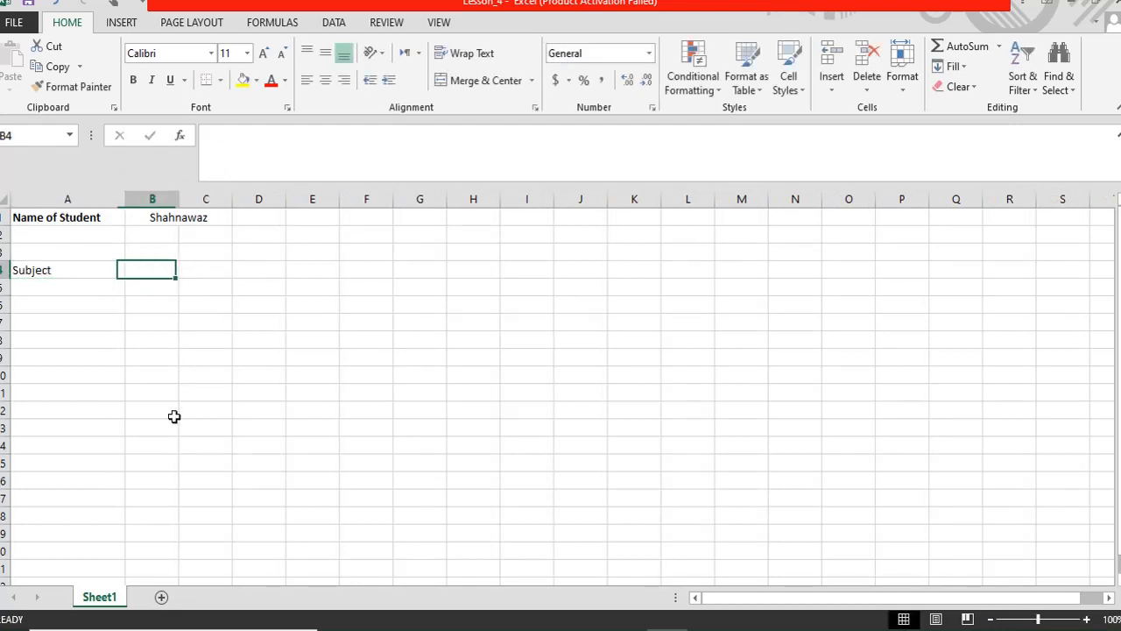
{"action": "type", "text": "Tota"}
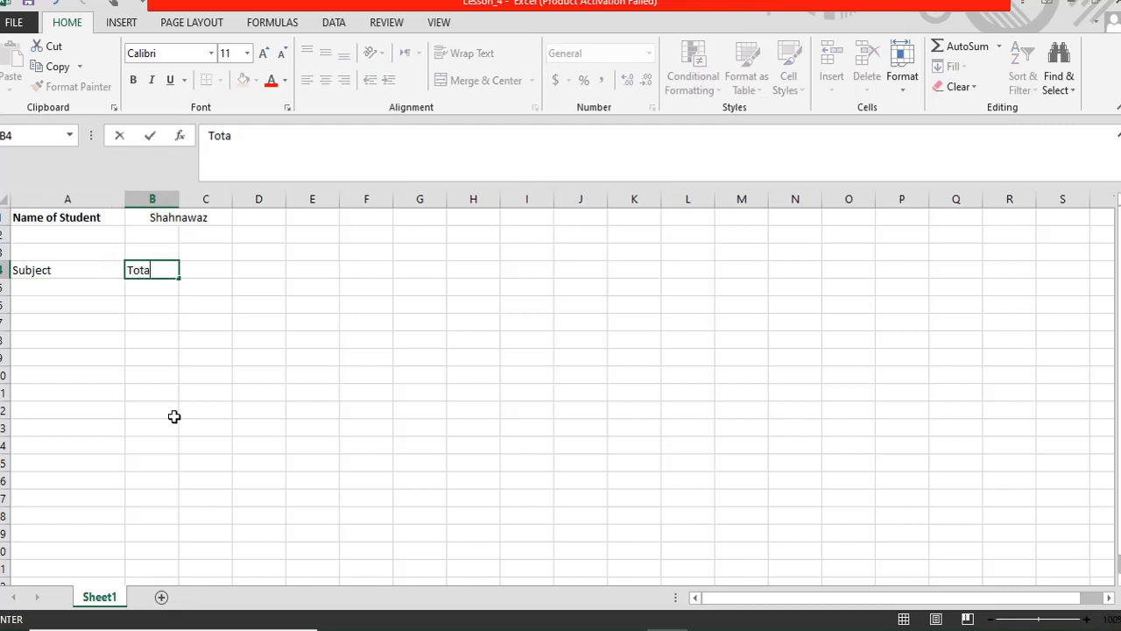
{"action": "type", "text": "l Malrks"}
{"action": "key", "text": "Tab"}
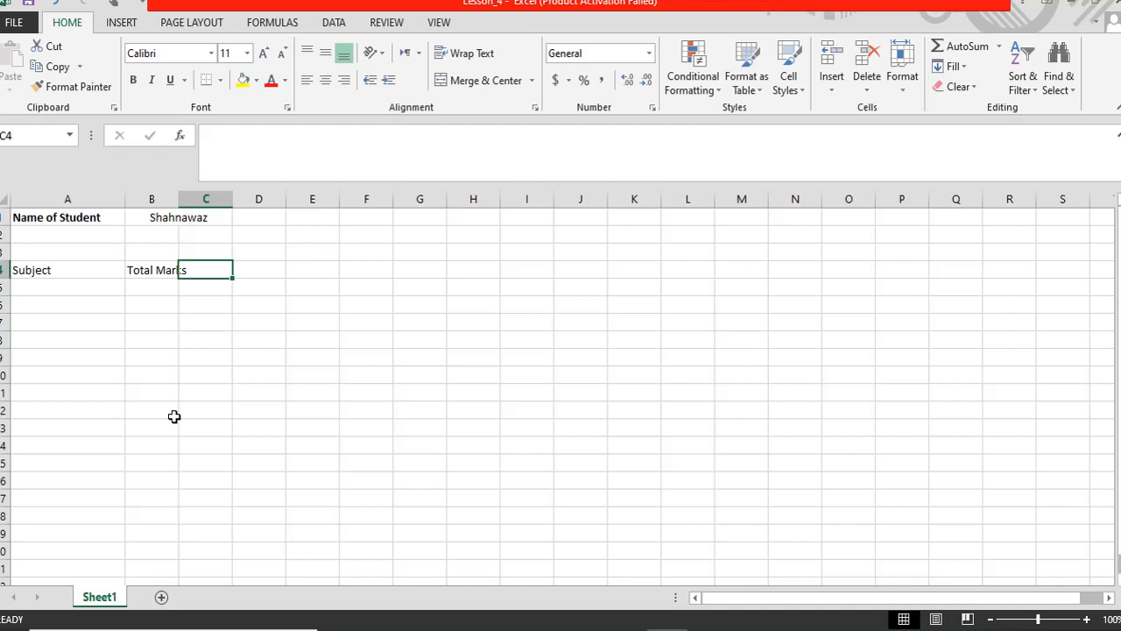
{"action": "type", "text": "M"}
{"action": "key", "text": "BackSpace"}
{"action": "type", "text": "pa"}
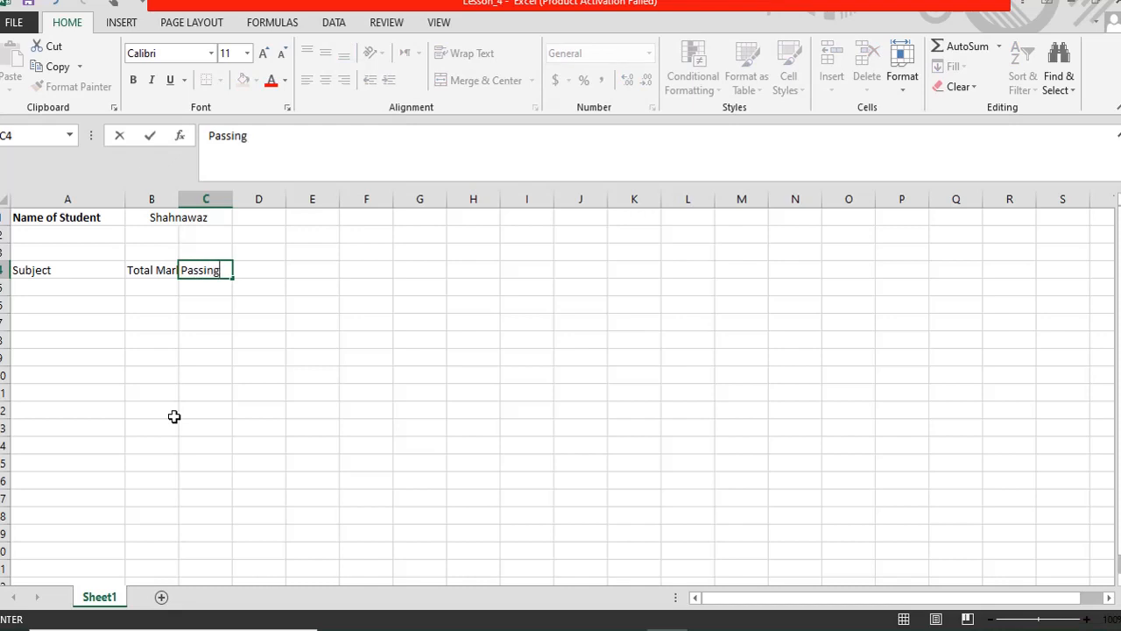
{"action": "type", "text": "ssing Marks"}
{"action": "key", "text": "Tab"}
- Add the obtained-marks and Grade headings in D4:E4 and autofit column C
{"action": "type", "text": "Ob"}
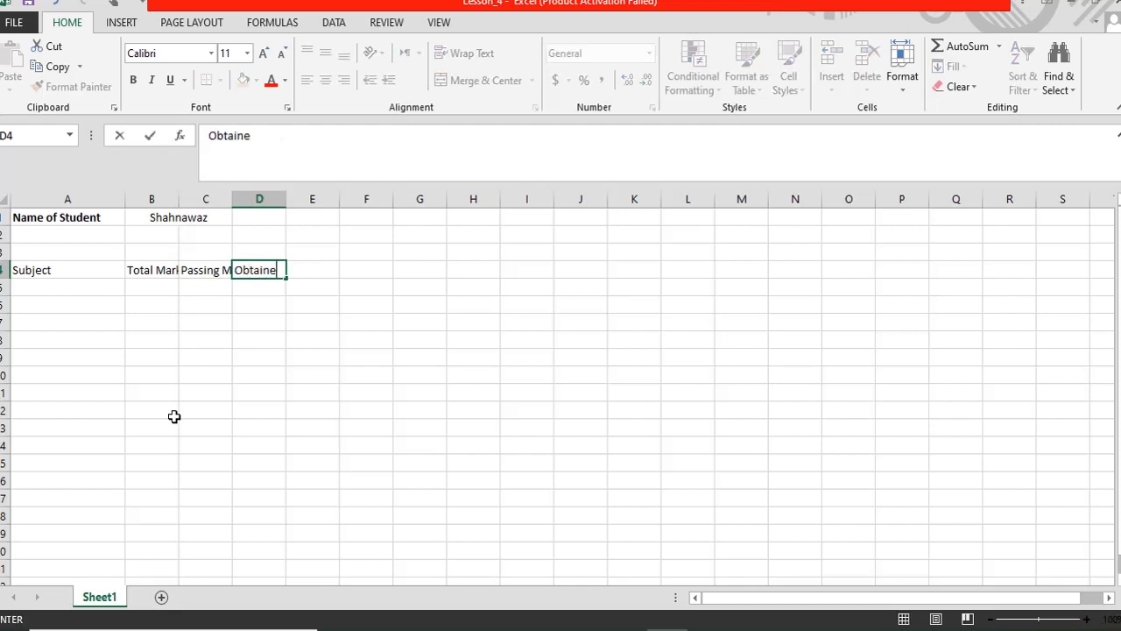
{"action": "type", "text": "tained Markd"}
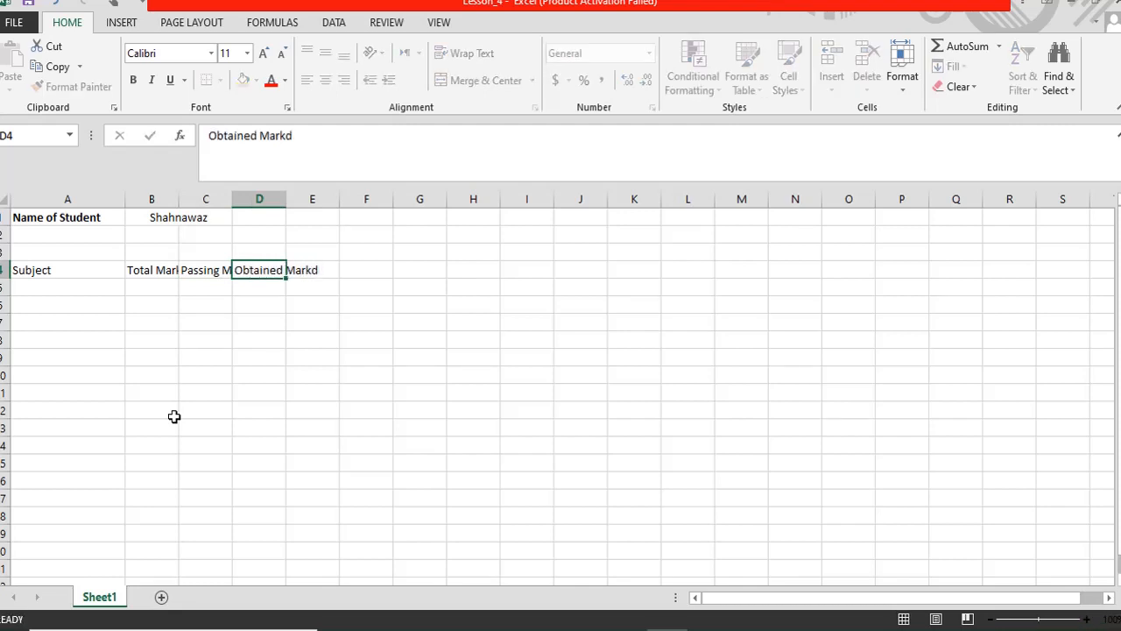
{"action": "key", "text": "Tab"}
{"action": "type", "text": "Gar"}
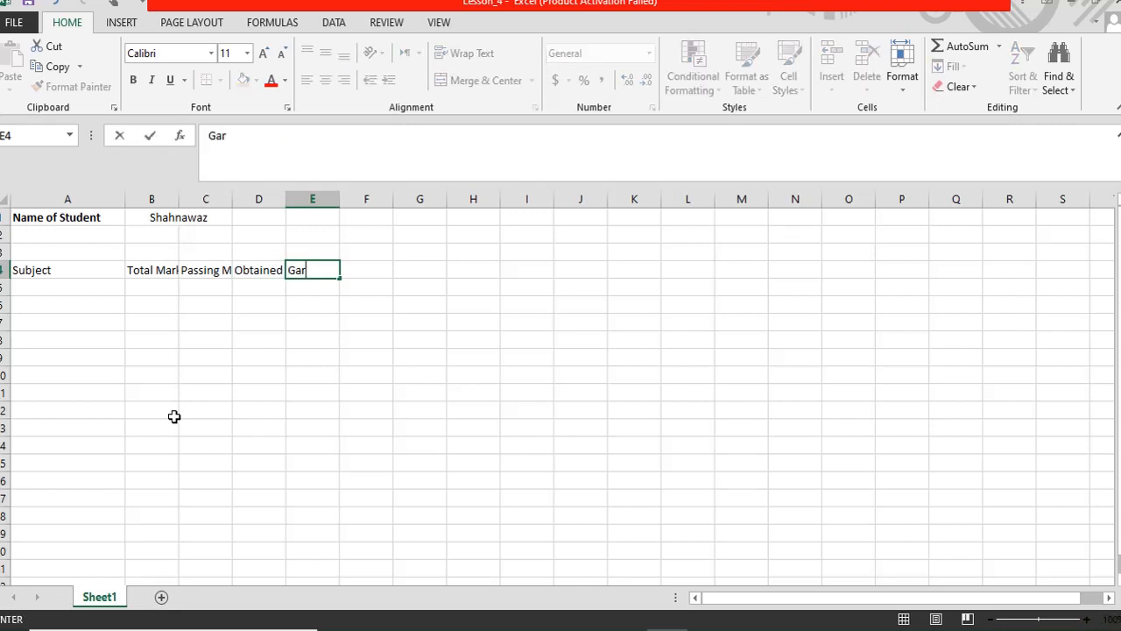
{"action": "key", "text": "BackSpace"}
{"action": "type", "text": "rag"}
{"action": "key", "text": "BackSpace"}
{"action": "key", "text": "BackSpace"}
{"action": "left_click_drag", "start_coordinate": [228, 202], "coordinate": [239, 204]}
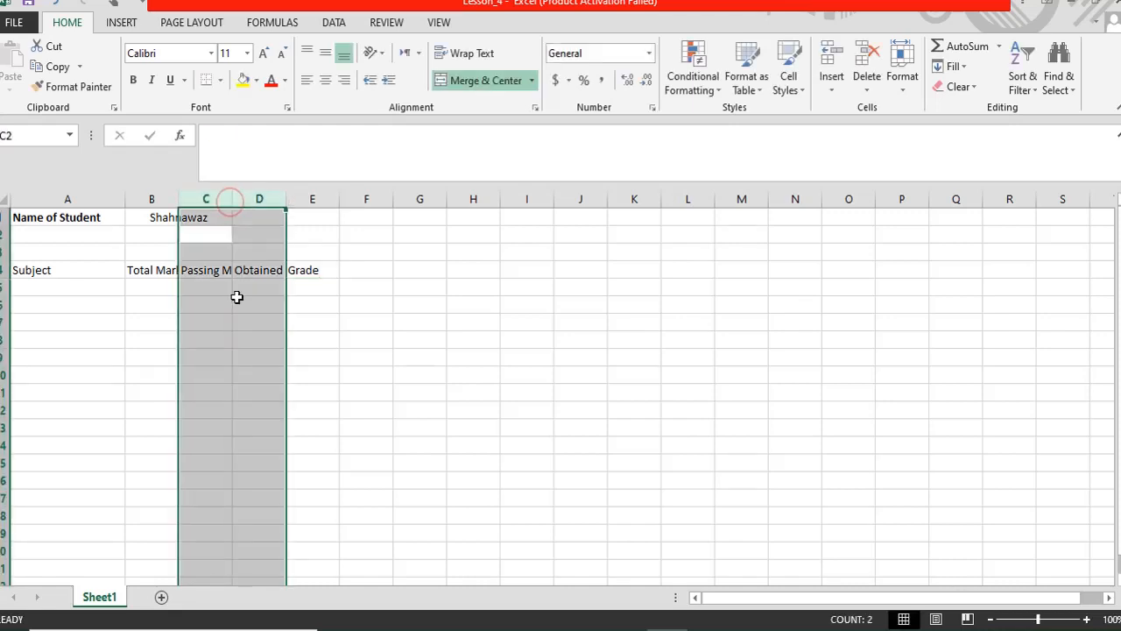
{"action": "left_click", "coordinate": [237, 297]}
{"action": "double_click", "coordinate": [232, 198]}
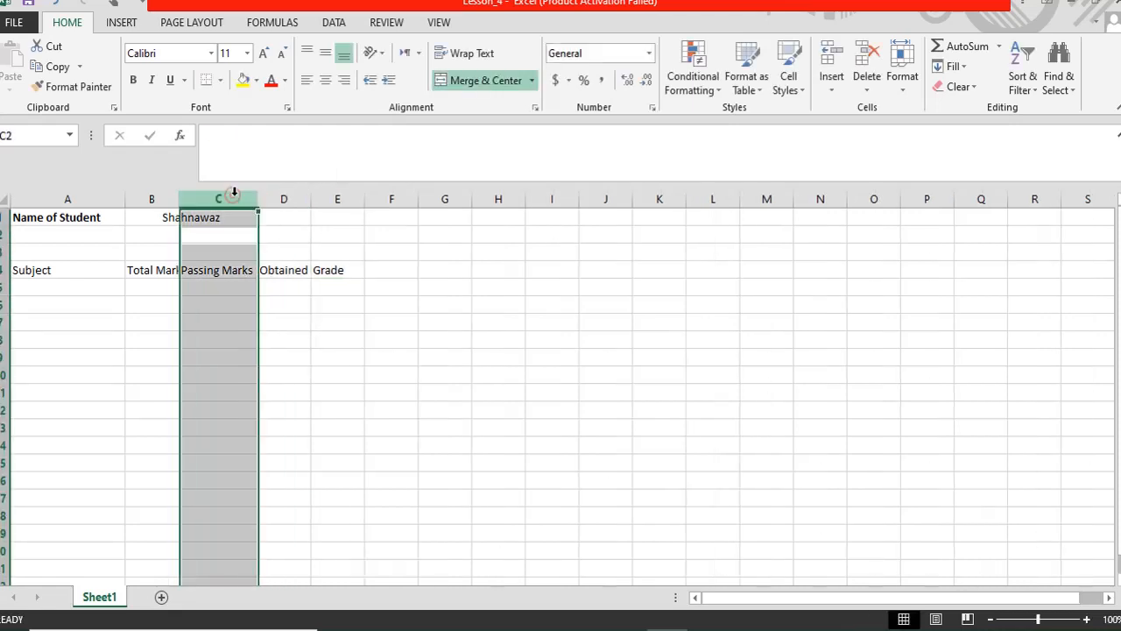
{"action": "left_click", "coordinate": [269, 307]}
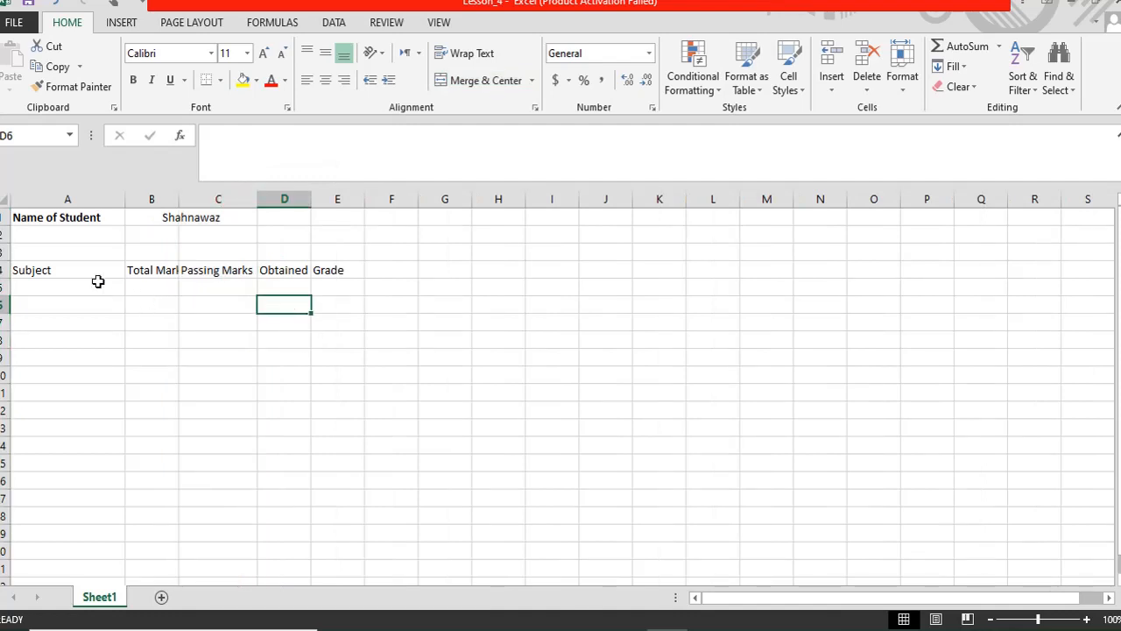
{"action": "left_click", "coordinate": [51, 292]}
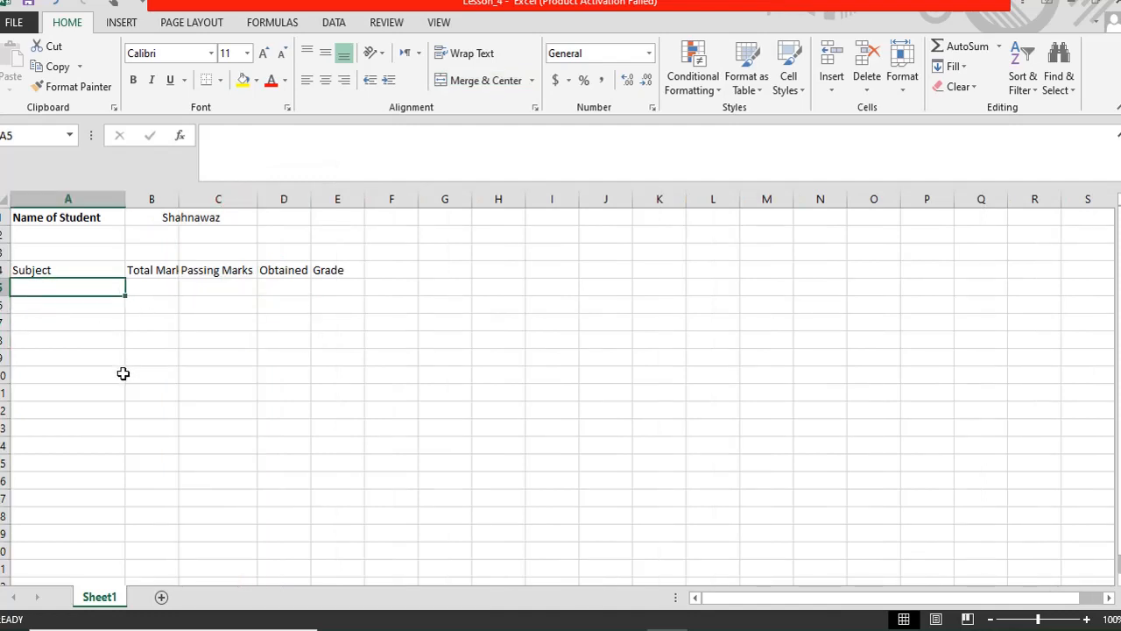
- Enlarge the row 4 headings to 18 pt and autofit columns B, C and D
{"action": "left_click_drag", "start_coordinate": [35, 269], "coordinate": [320, 263]}
{"action": "left_click", "coordinate": [263, 53]}
{"action": "left_click", "coordinate": [263, 53]}
{"action": "left_click", "coordinate": [263, 54]}
{"action": "left_click", "coordinate": [263, 53]}
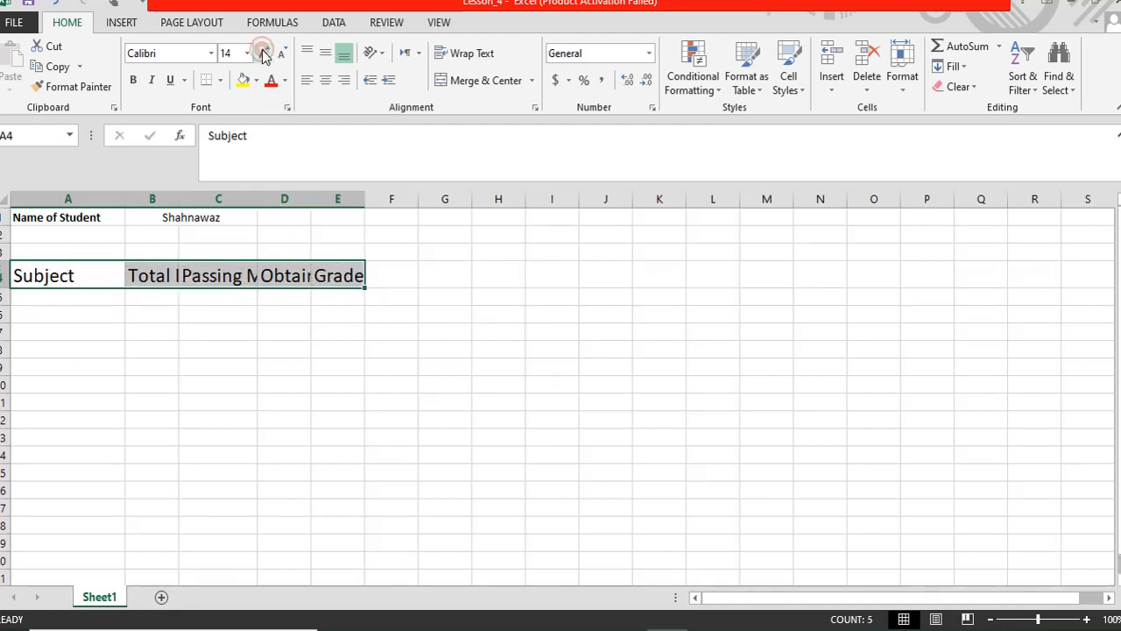
{"action": "double_click", "coordinate": [257, 198]}
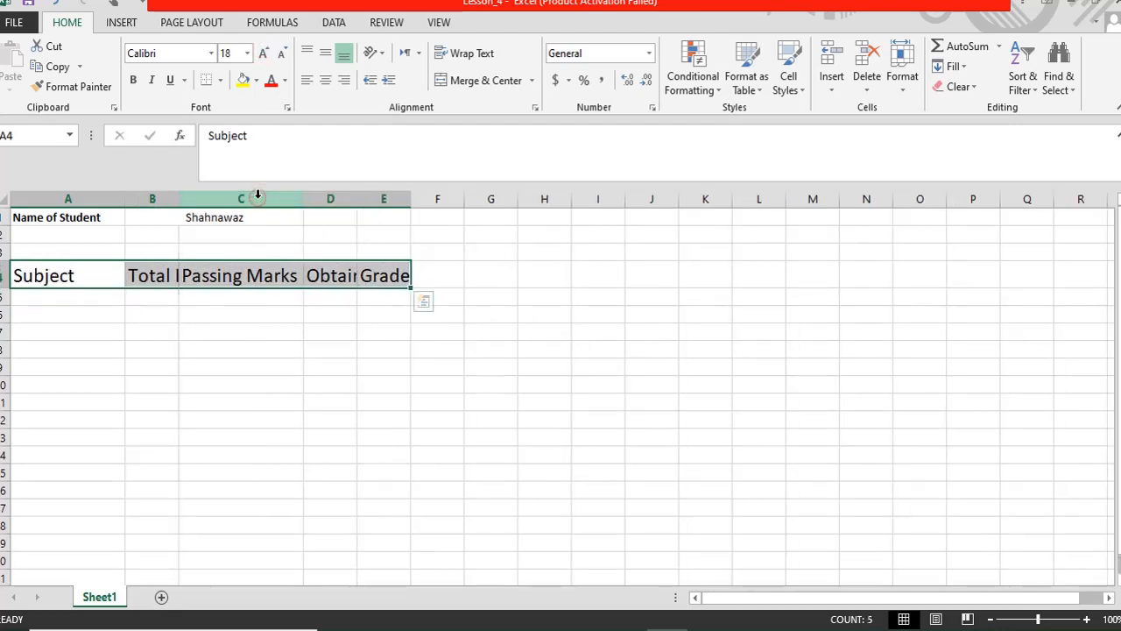
{"action": "left_click", "coordinate": [190, 332]}
{"action": "double_click", "coordinate": [179, 199]}
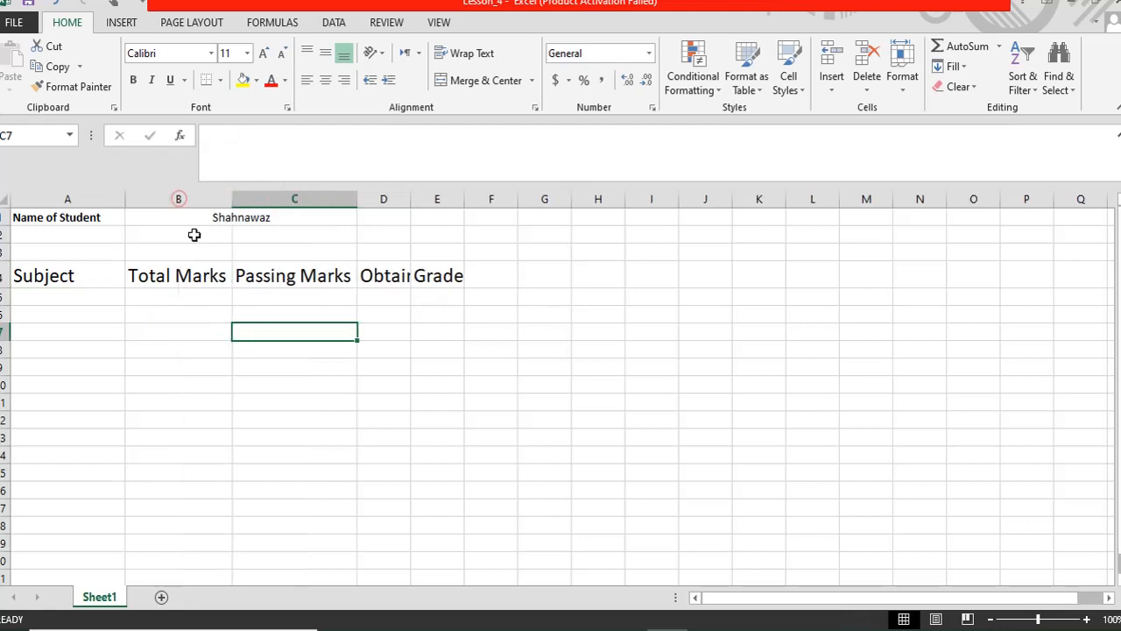
{"action": "left_click", "coordinate": [50, 295]}
{"action": "double_click", "coordinate": [410, 200]}
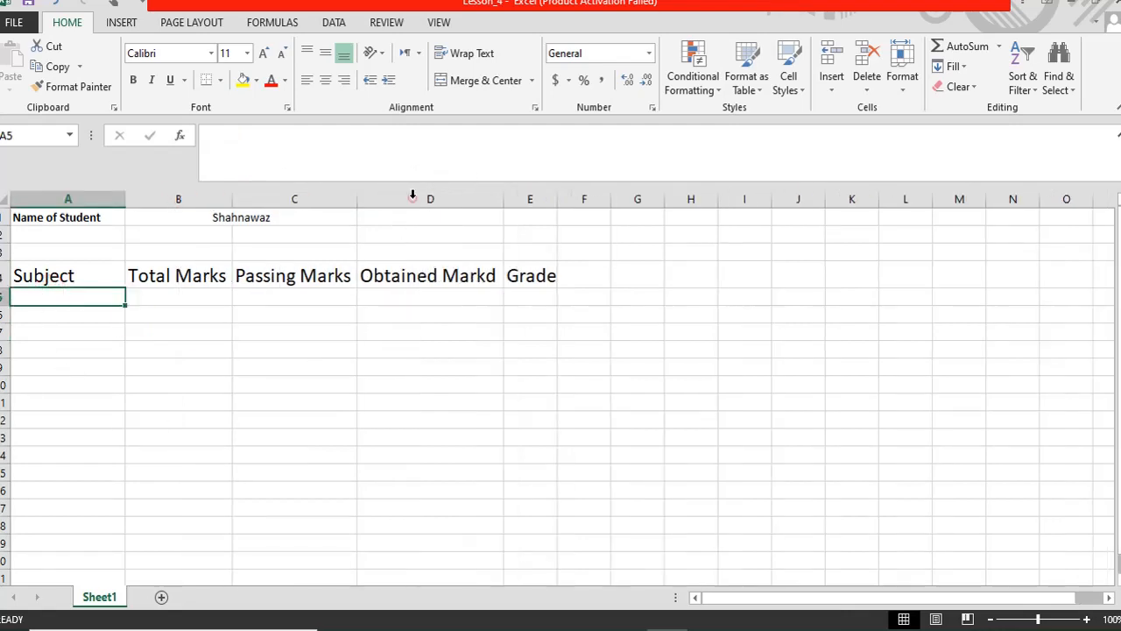
- Make A4:E4 bold with All Borders and a light blue fill
{"action": "left_click_drag", "start_coordinate": [74, 268], "coordinate": [503, 268]}
{"action": "left_click", "coordinate": [136, 81]}
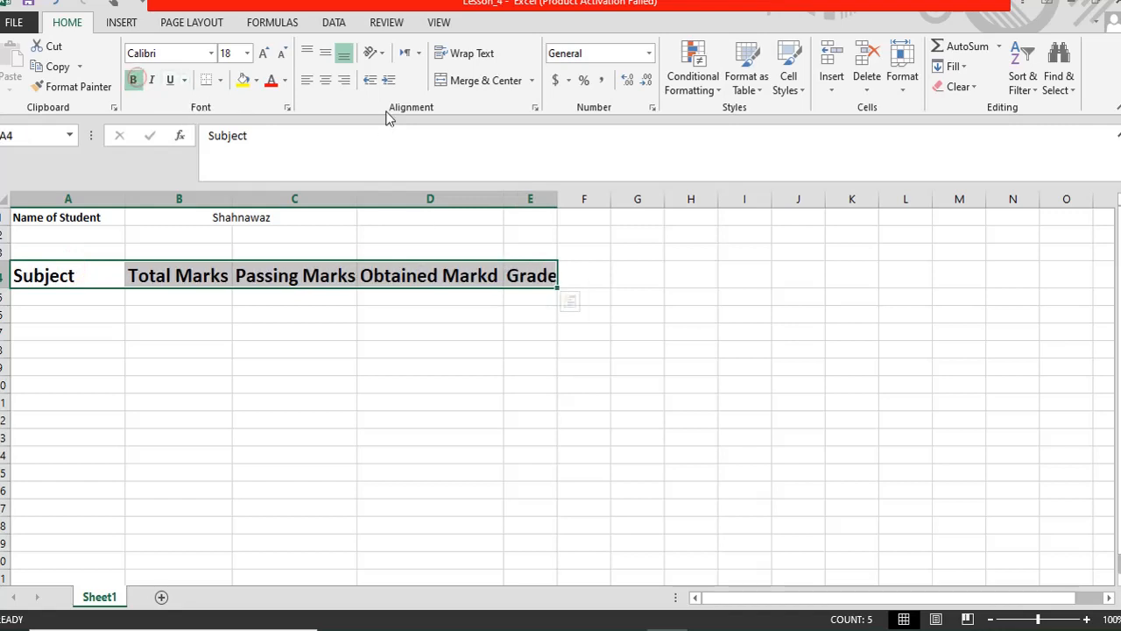
{"action": "left_click", "coordinate": [221, 81]}
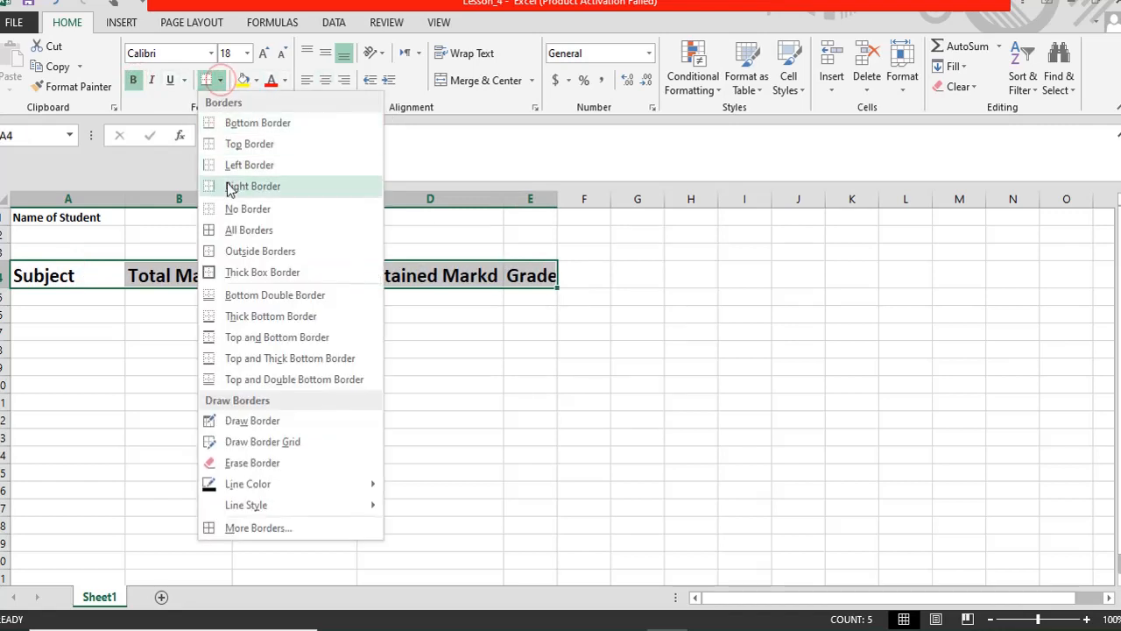
{"action": "left_click", "coordinate": [230, 228]}
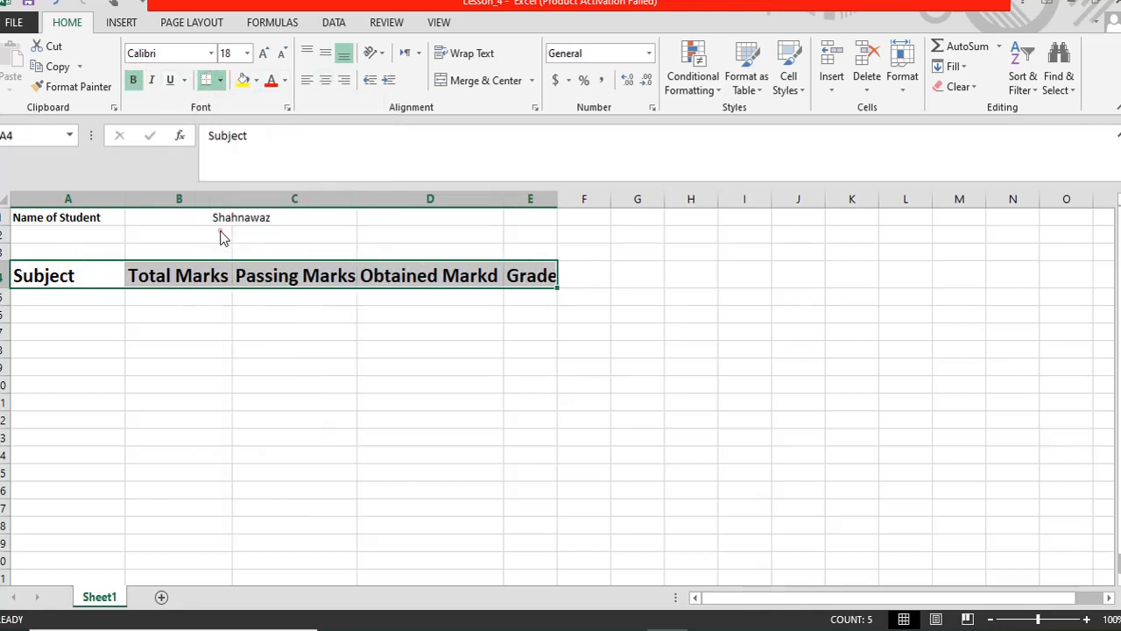
{"action": "left_click", "coordinate": [256, 81]}
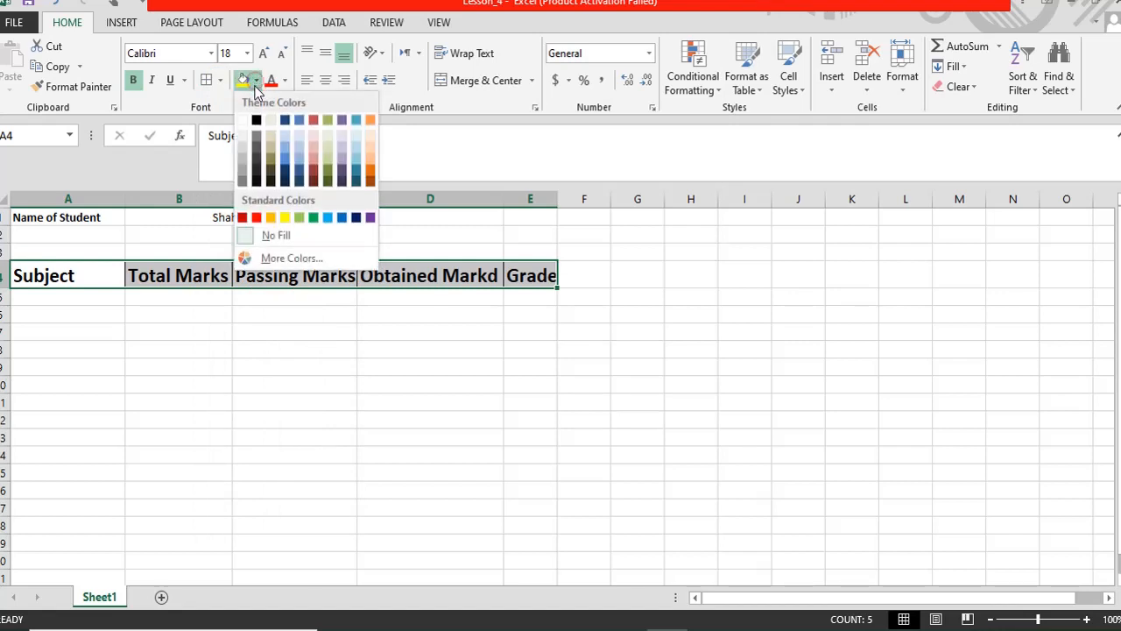
{"action": "left_click", "coordinate": [296, 149]}
{"action": "left_click", "coordinate": [223, 334]}
- Type Chemistry, Physics, Math, Biology and Computer Science into A5:A9
{"action": "left_click", "coordinate": [74, 298]}
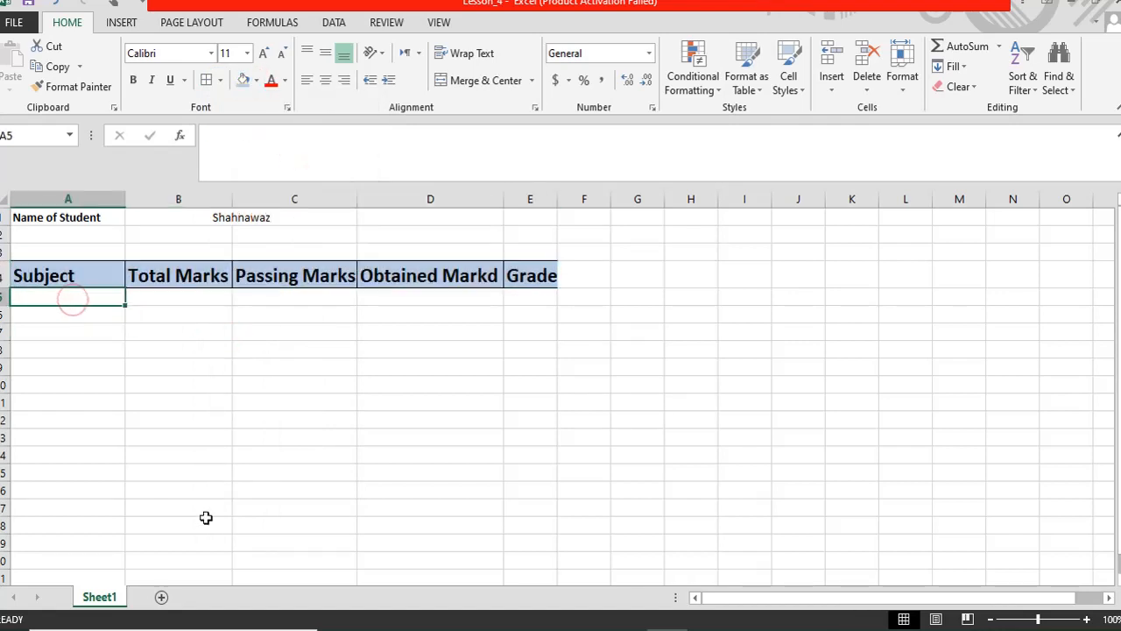
{"action": "type", "text": "Cha"}
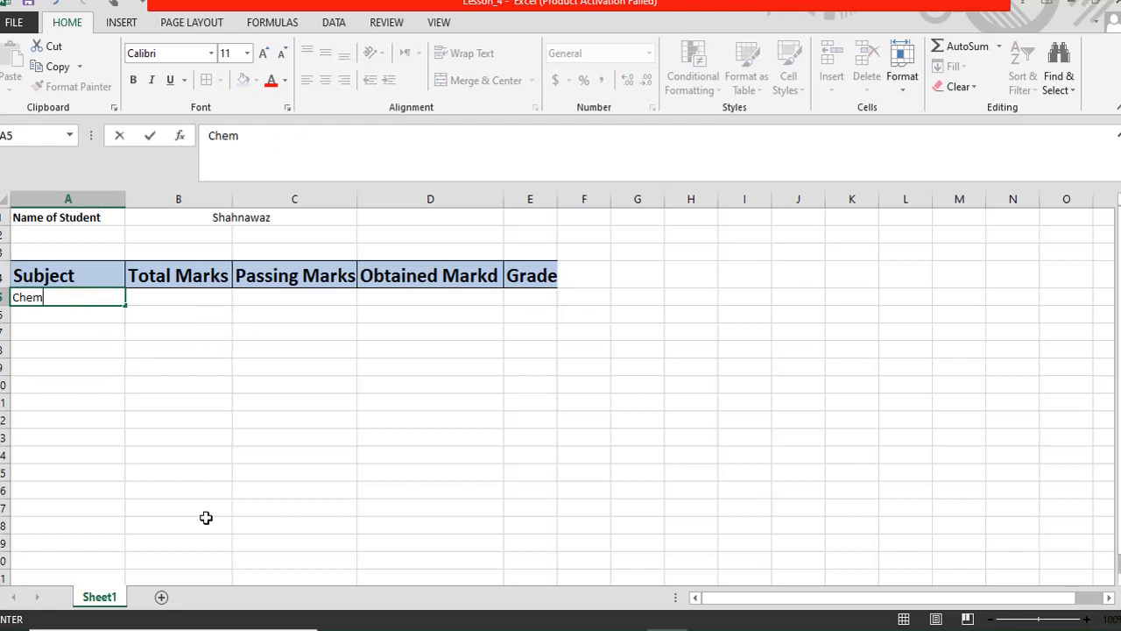
{"action": "type", "text": "mistry"}
{"action": "key", "text": "Return"}
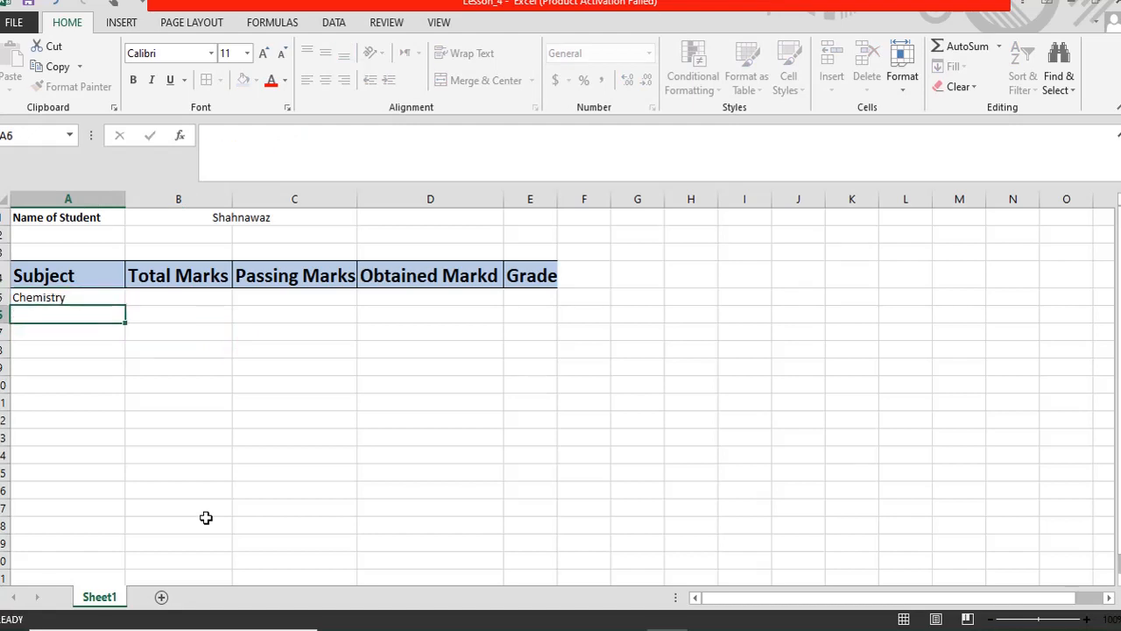
{"action": "type", "text": "Py"}
{"action": "type", "text": "ysics"}
{"action": "key", "text": "Return"}
{"action": "type", "text": "Math"}
{"action": "key", "text": "Return"}
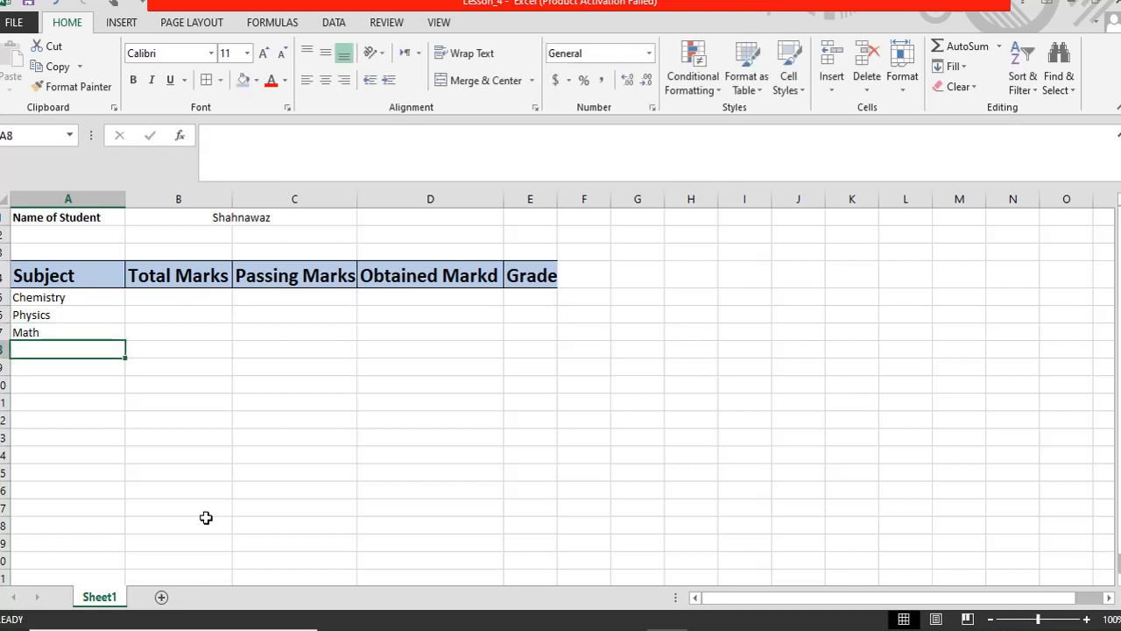
{"action": "type", "text": "Biology"}
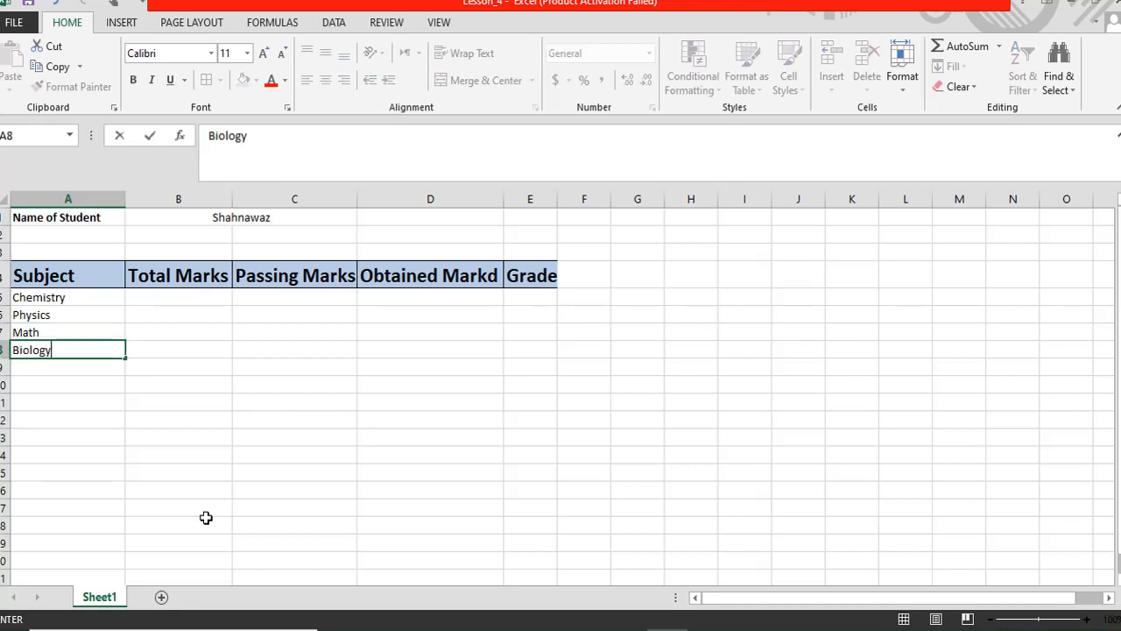
{"action": "key", "text": "Return"}
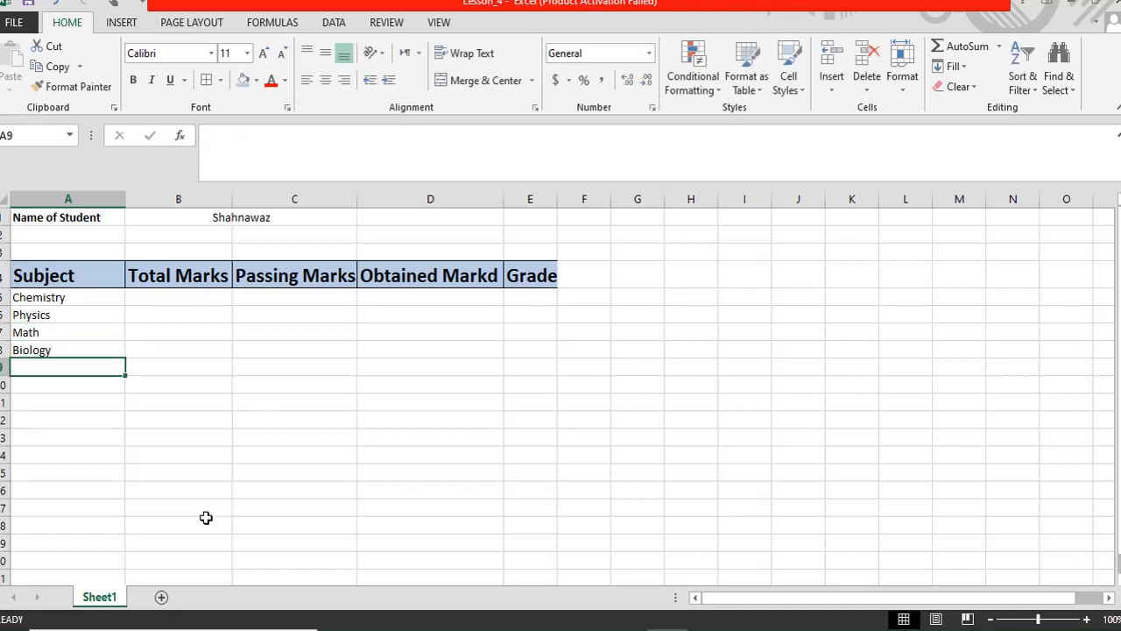
{"action": "type", "text": "C"}
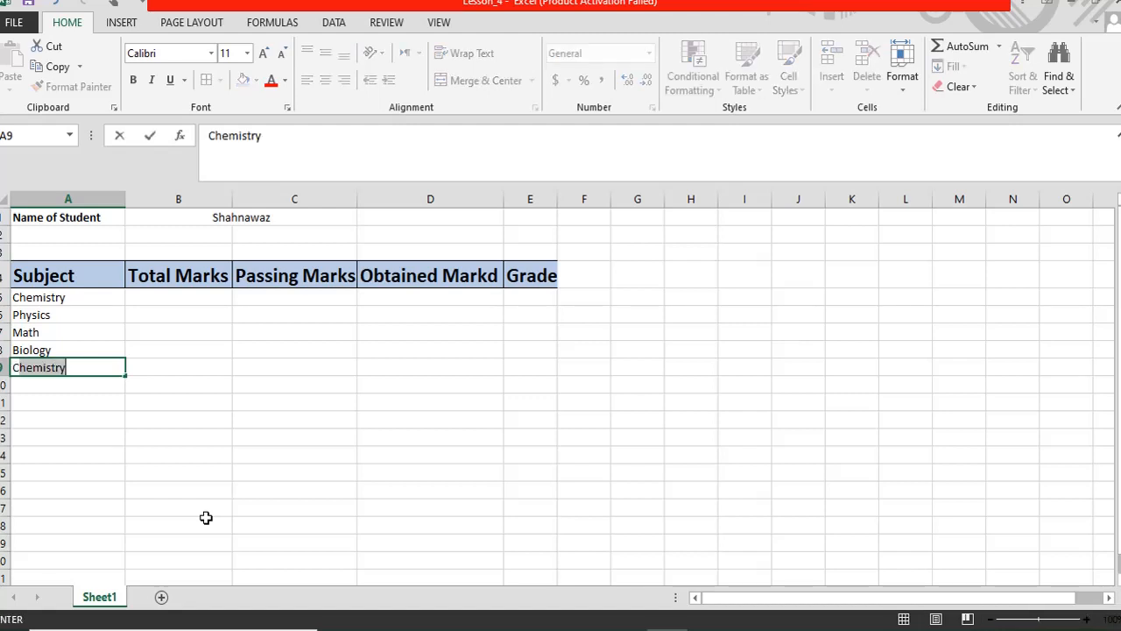
{"action": "key", "text": "BackSpace"}
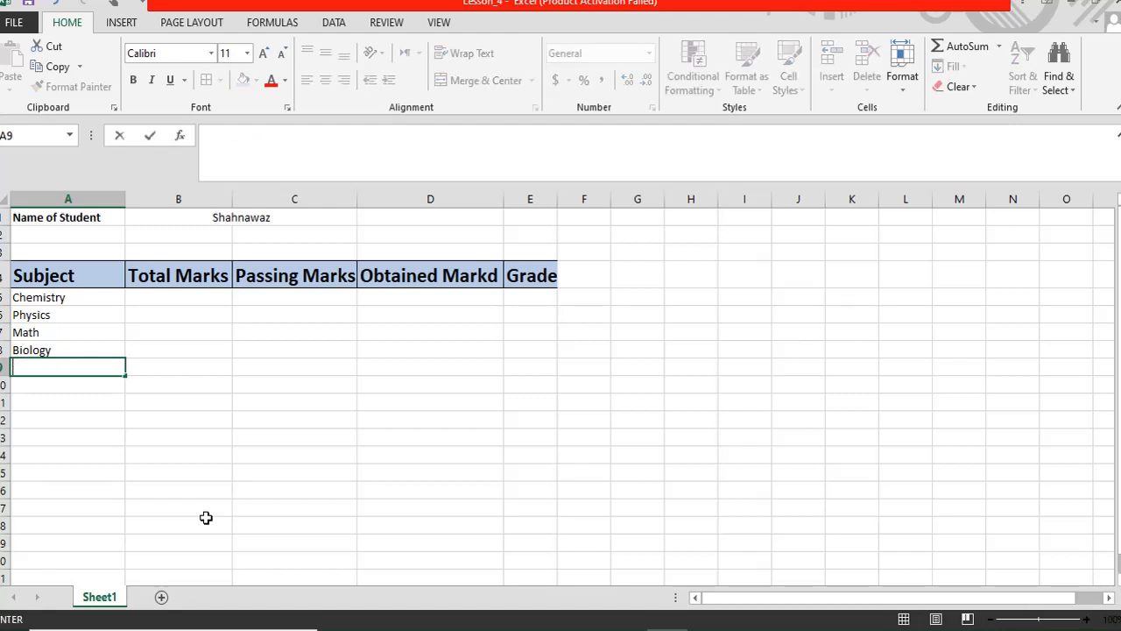
{"action": "type", "text": "Comp"}
{"action": "type", "text": "u"}
{"action": "key", "text": "BackSpace"}
{"action": "type", "text": "puter Sci"}
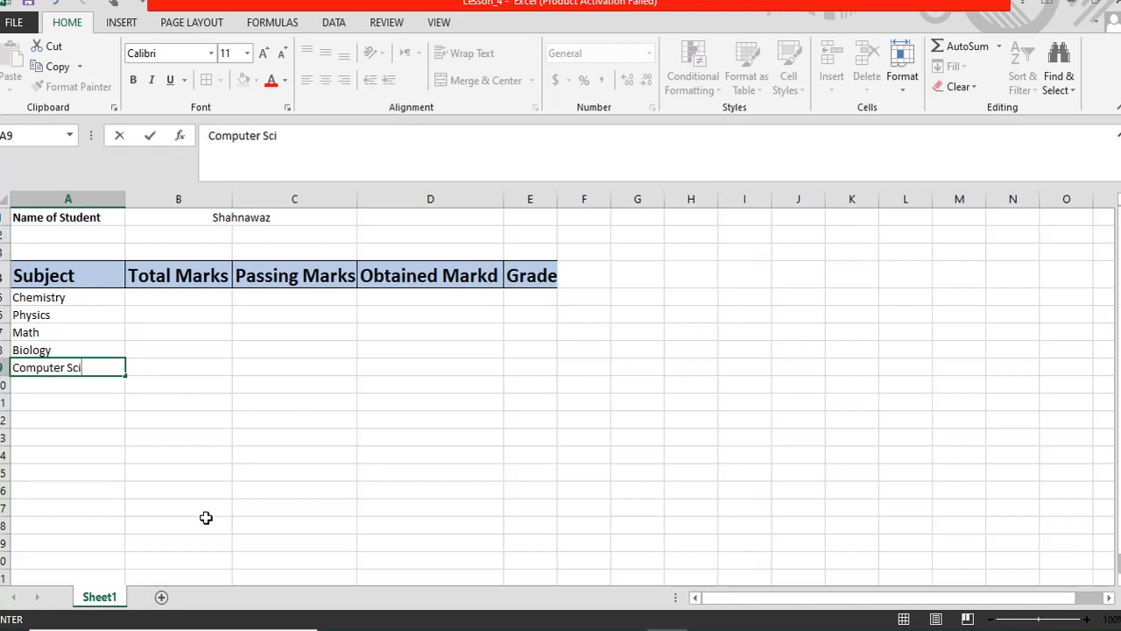
{"action": "type", "text": "ence"}
{"action": "key", "text": "Return"}
{"action": "key", "text": "Up"}
{"action": "key", "text": "Up"}
{"action": "key", "text": "Up"}
{"action": "key", "text": "Up"}
{"action": "key", "text": "Up"}
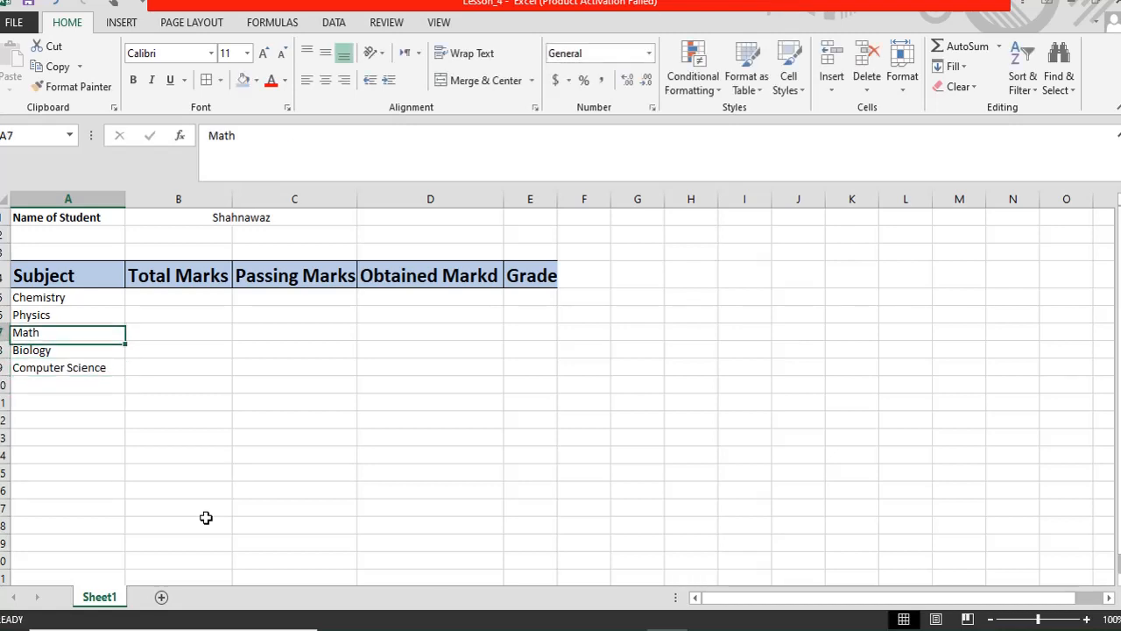
{"action": "key", "text": "Right"}
- Fill 100 down Total Marks B5:B9 with Ctrl+D, after jotting a 'Ctrl+D' note in D9
{"action": "type", "text": "10"}
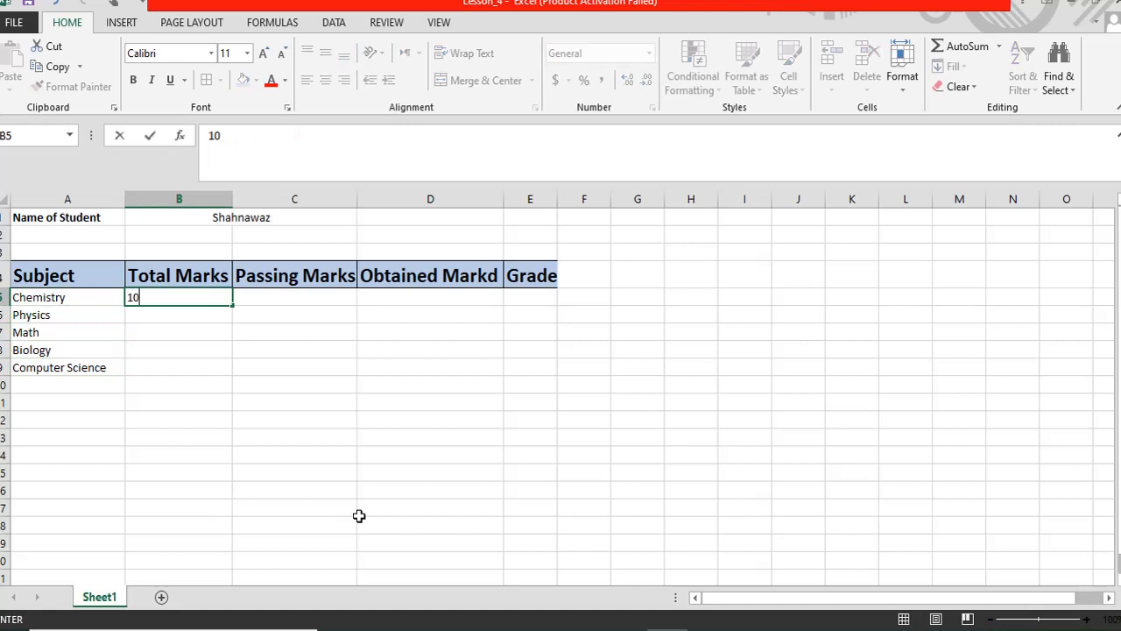
{"action": "key", "text": "ctrl+Return"}
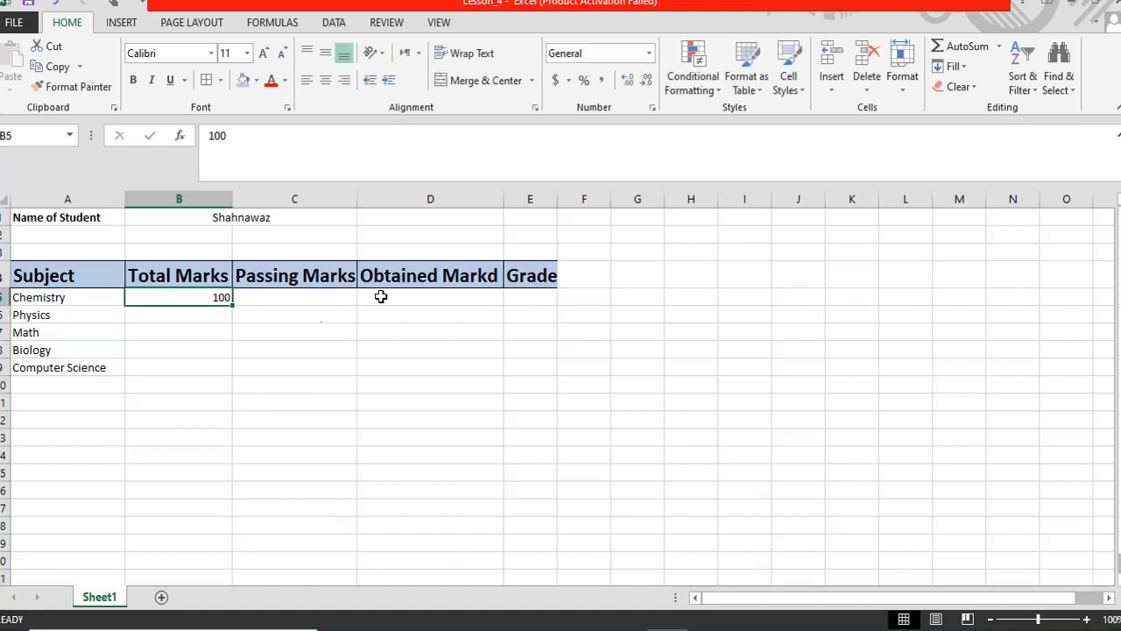
{"action": "left_click_drag", "start_coordinate": [178, 296], "coordinate": [177, 363]}
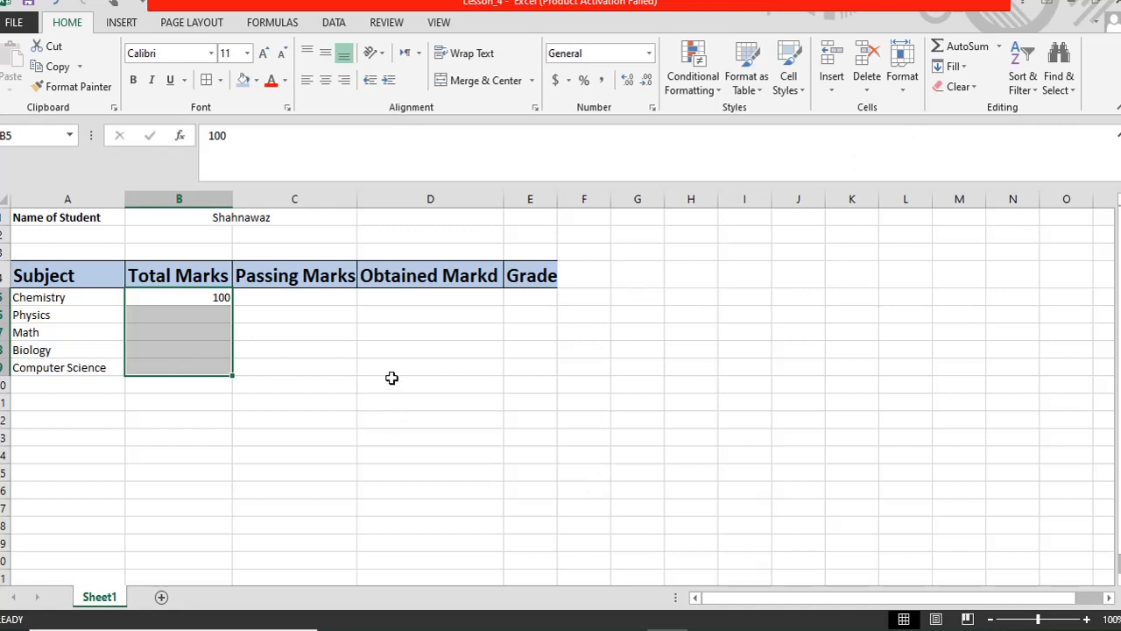
{"action": "left_click", "coordinate": [418, 375]}
{"action": "type", "text": "Ctr"}
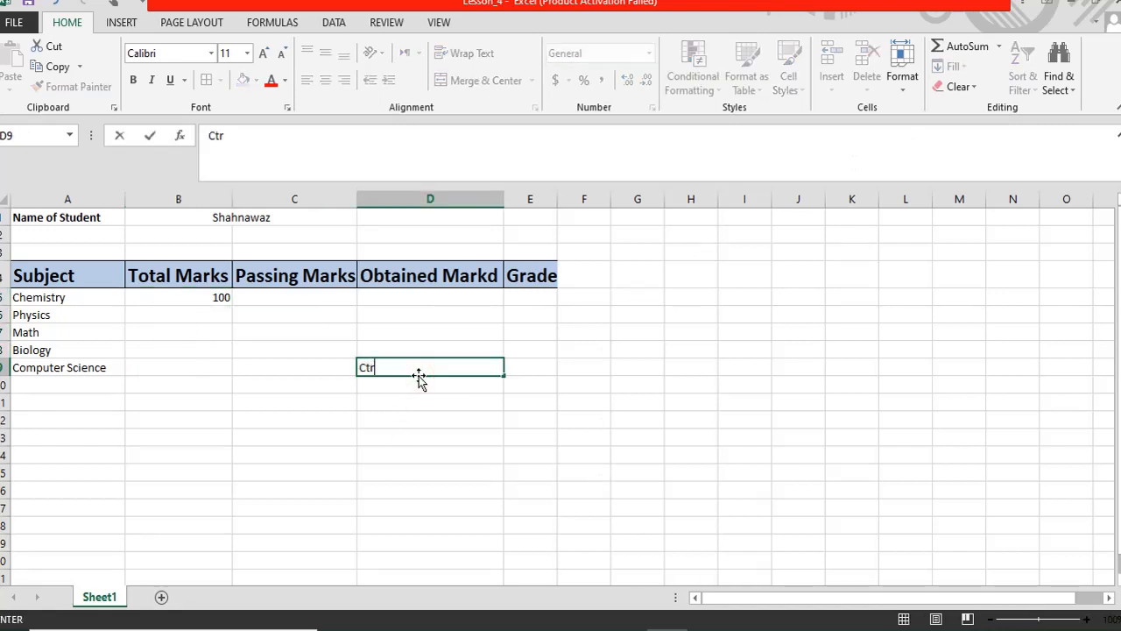
{"action": "type", "text": "l+D"}
{"action": "key", "text": "Return"}
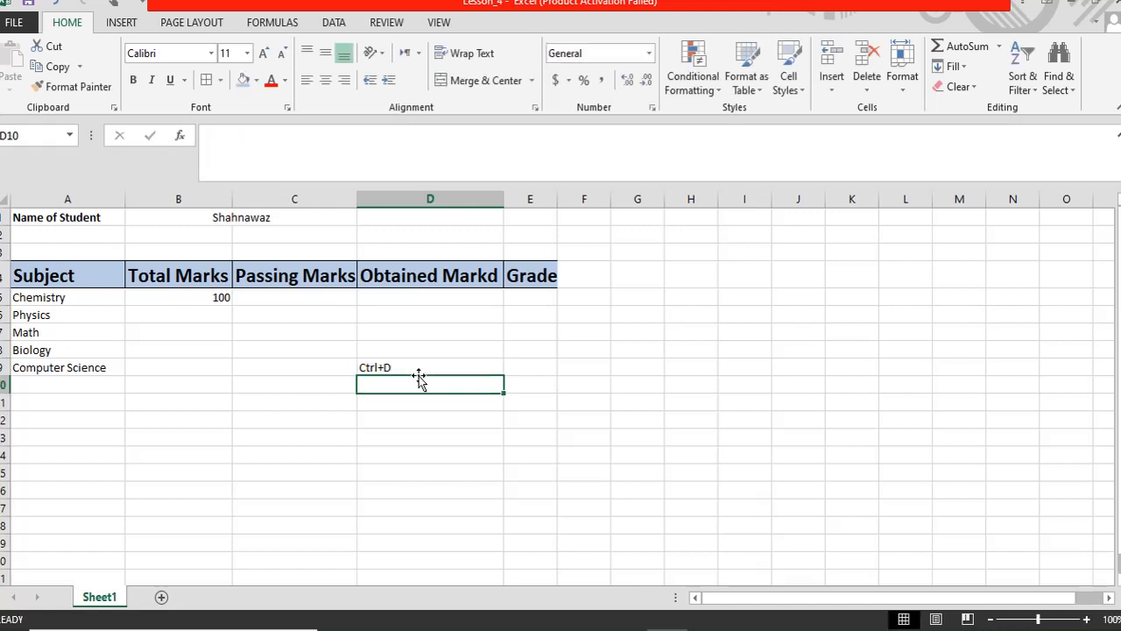
{"action": "key", "text": "Up"}
{"action": "left_click_drag", "start_coordinate": [189, 292], "coordinate": [180, 364]}
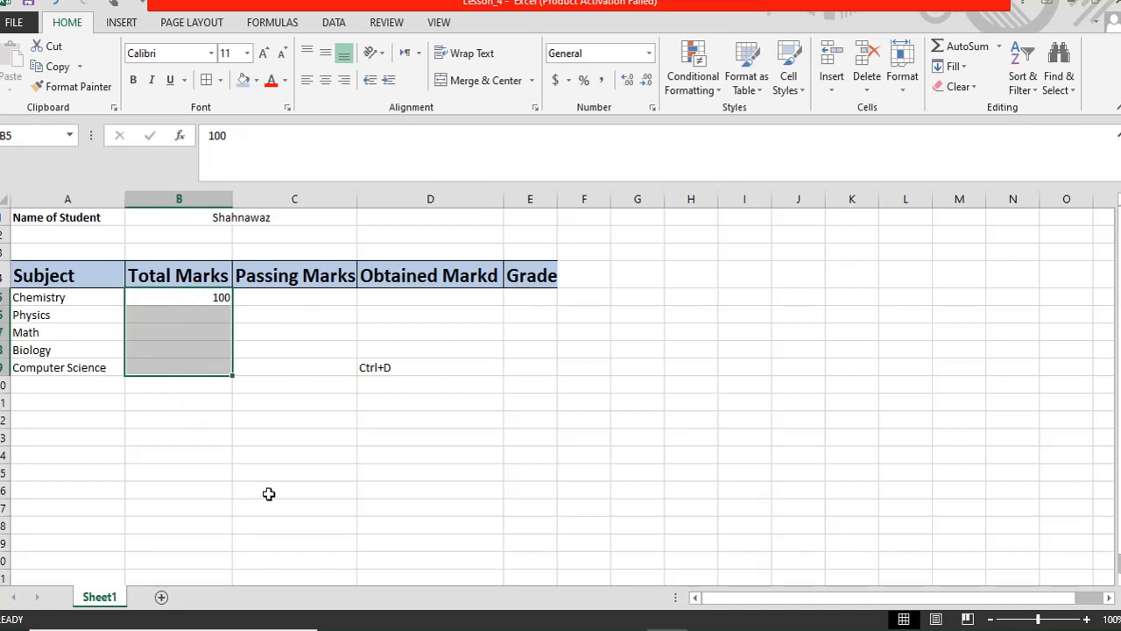
{"action": "key", "text": "ctrl+d"}
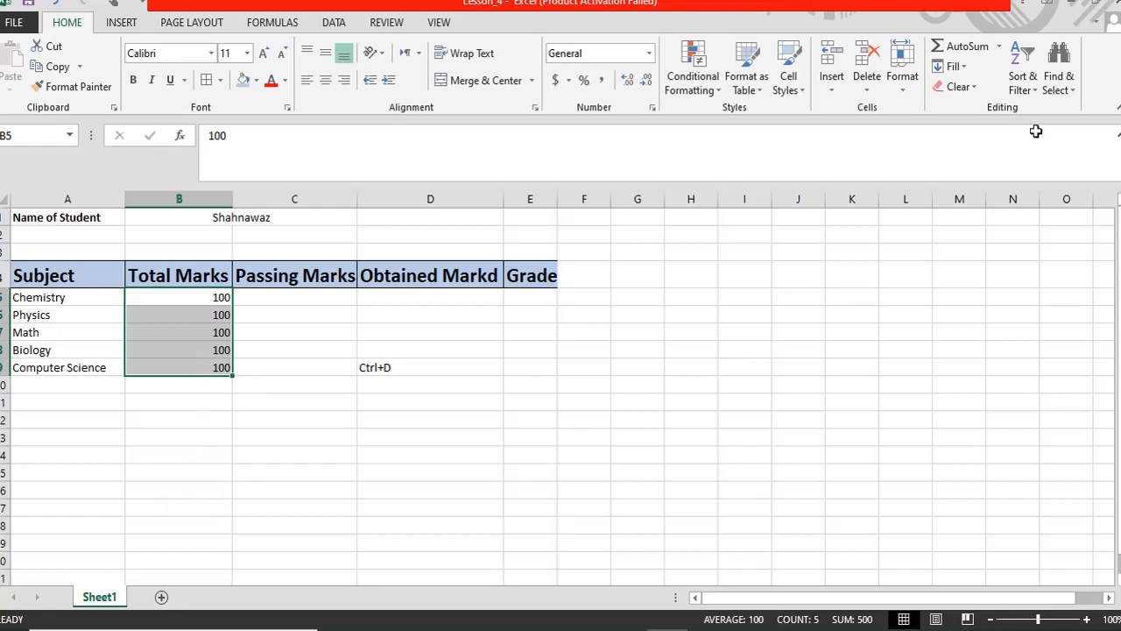
{"action": "left_click", "coordinate": [951, 66]}
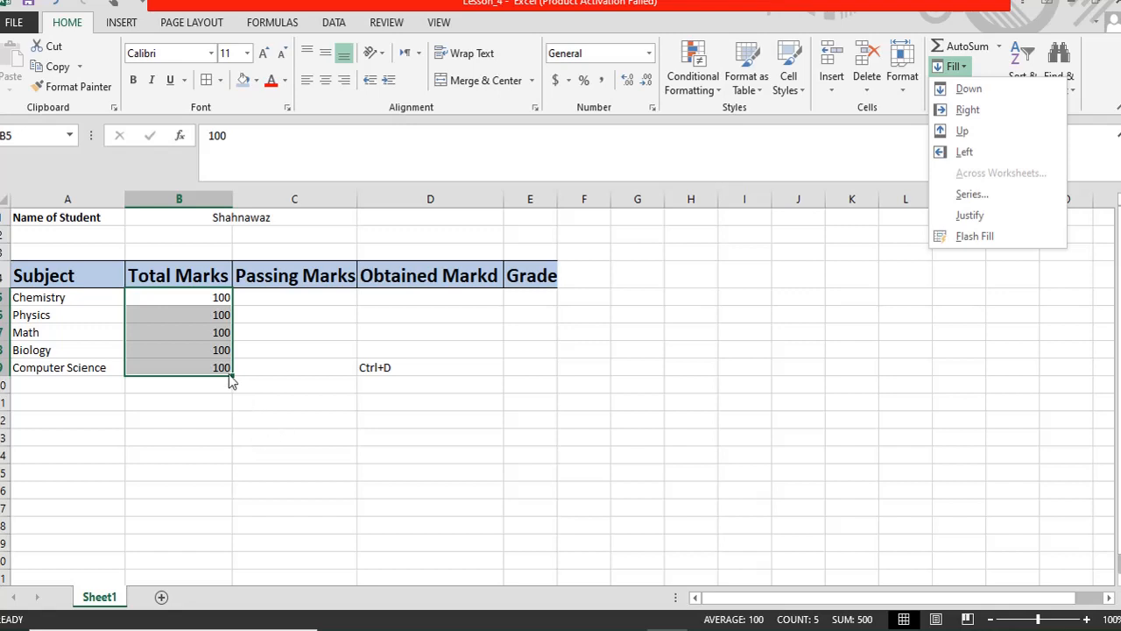
{"action": "left_click", "coordinate": [277, 337]}
- Enter 40 in C5 and fill it down Passing Marks C5:C9 with Ctrl+D
{"action": "left_click", "coordinate": [262, 298]}
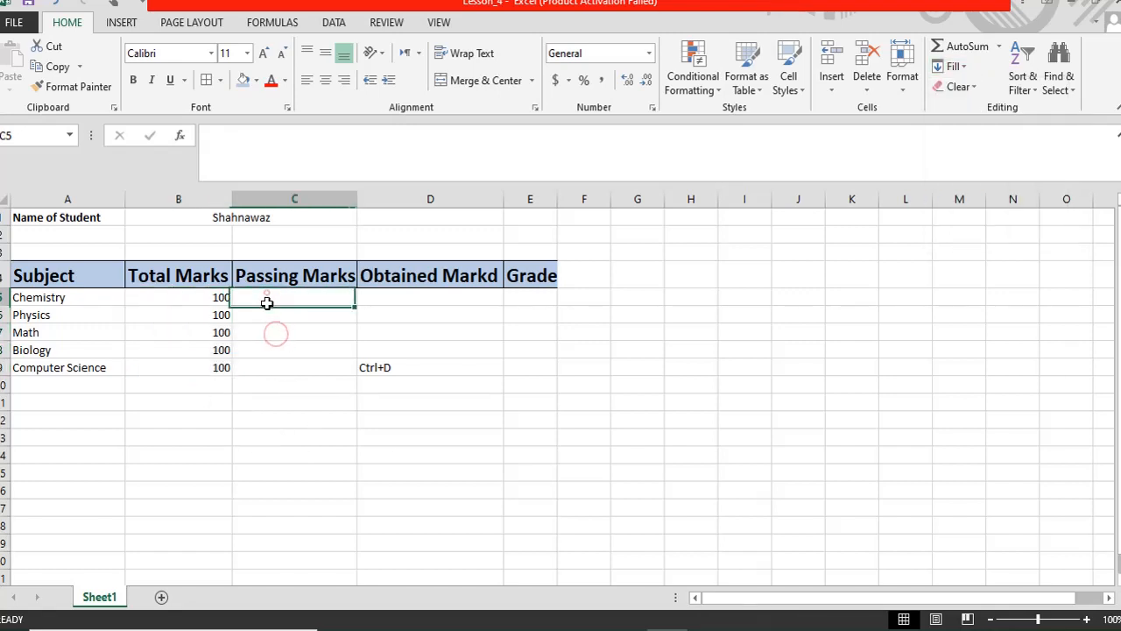
{"action": "type", "text": "4"}
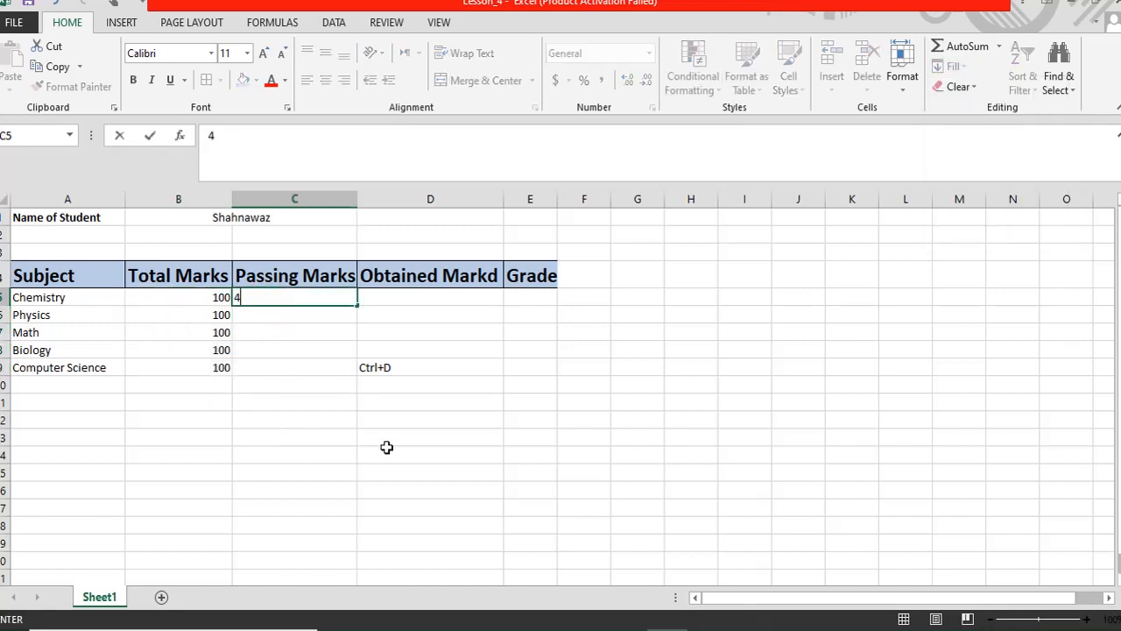
{"action": "type", "text": "0"}
{"action": "key", "text": "ctrl+Return"}
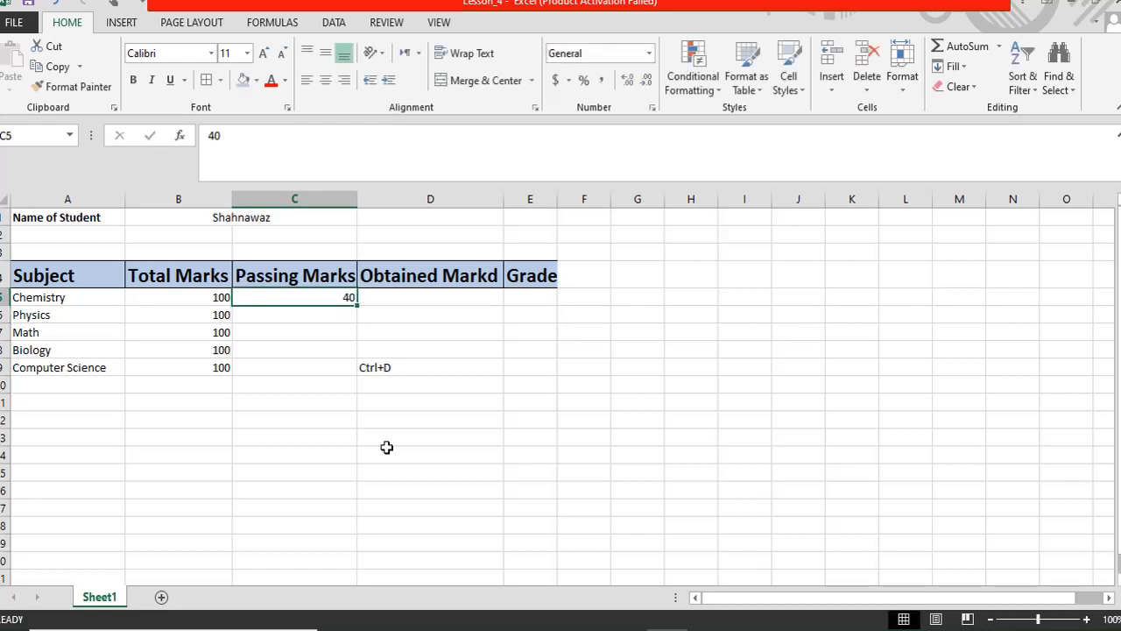
{"action": "left_click_drag", "start_coordinate": [283, 297], "coordinate": [273, 372]}
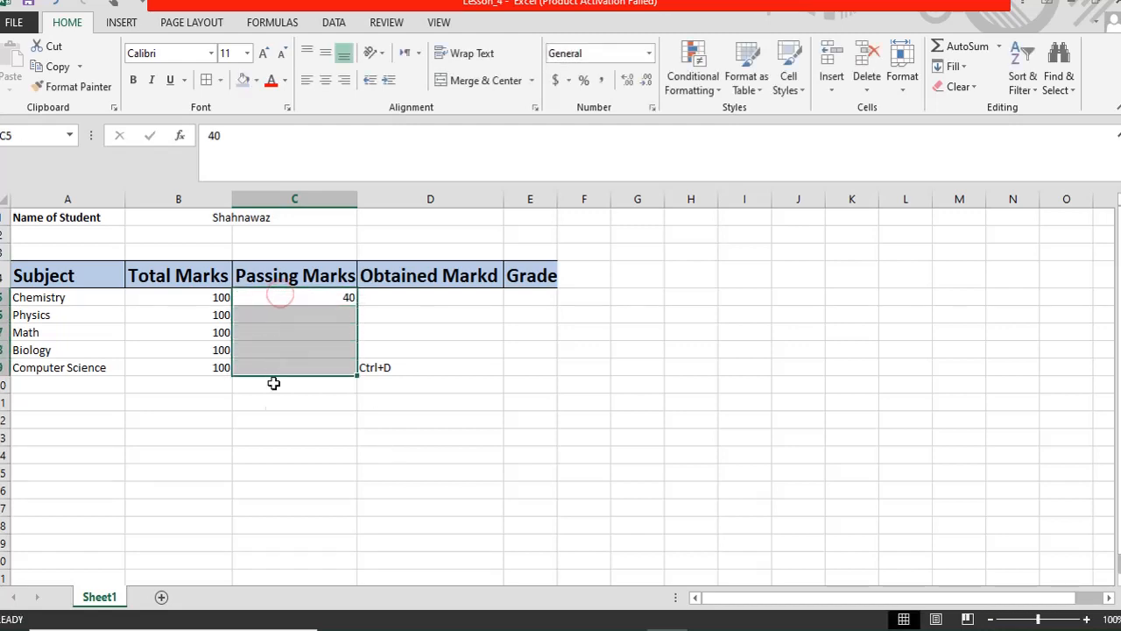
{"action": "key", "text": "ctrl+d"}
- Enter obtained marks 70, 60, 40, 30 and 95 into D5:D9
{"action": "left_click", "coordinate": [392, 300]}
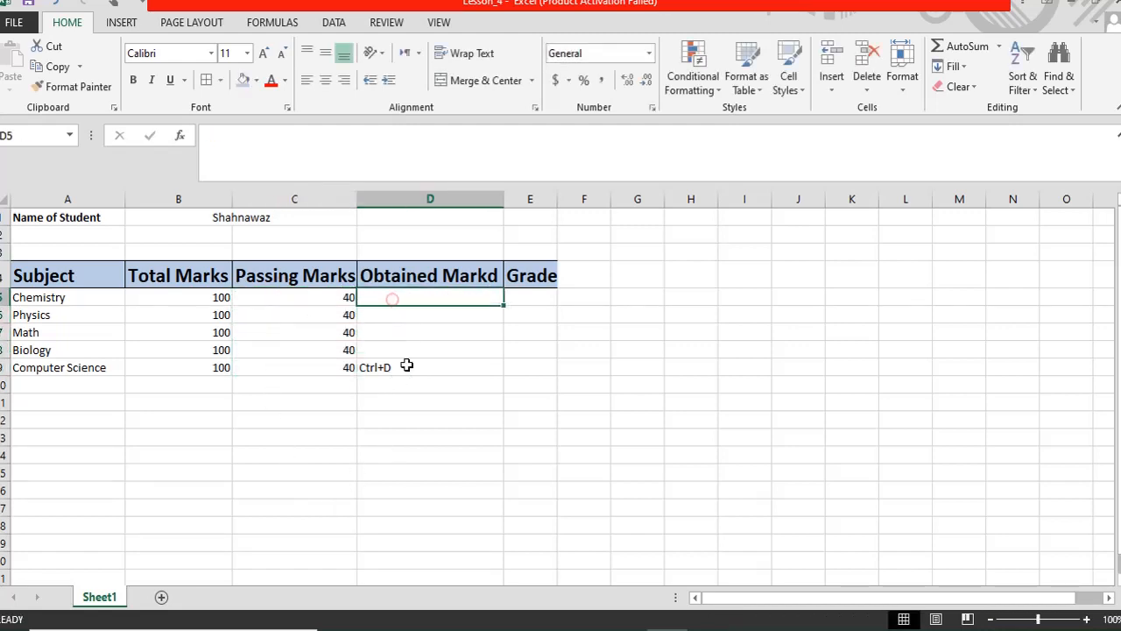
{"action": "type", "text": "70"}
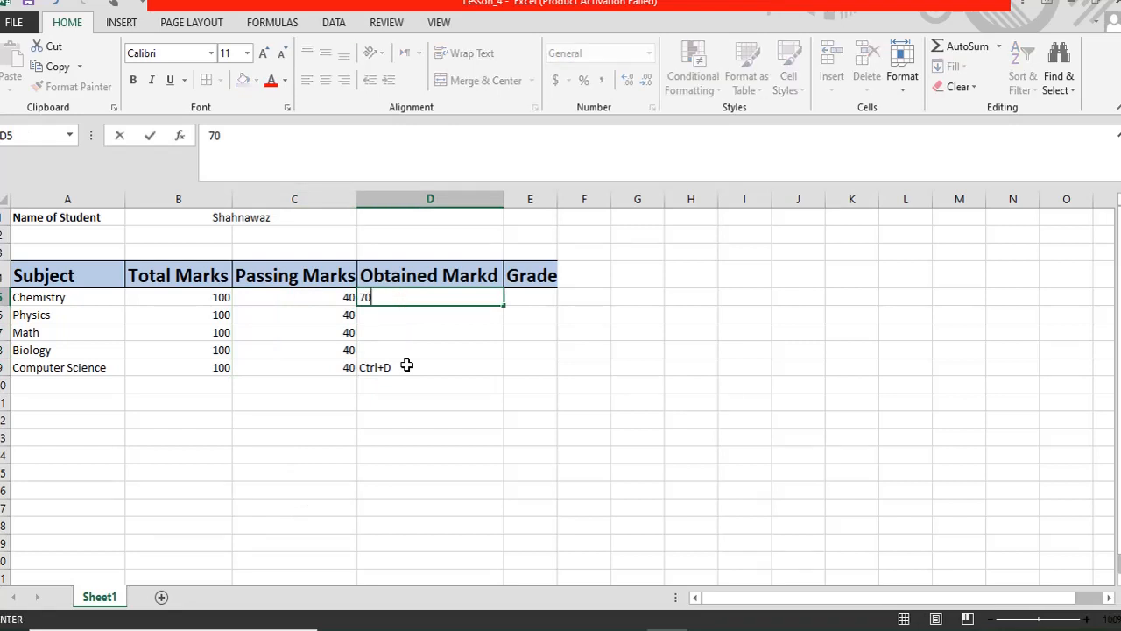
{"action": "key", "text": "Return"}
{"action": "type", "text": "60"}
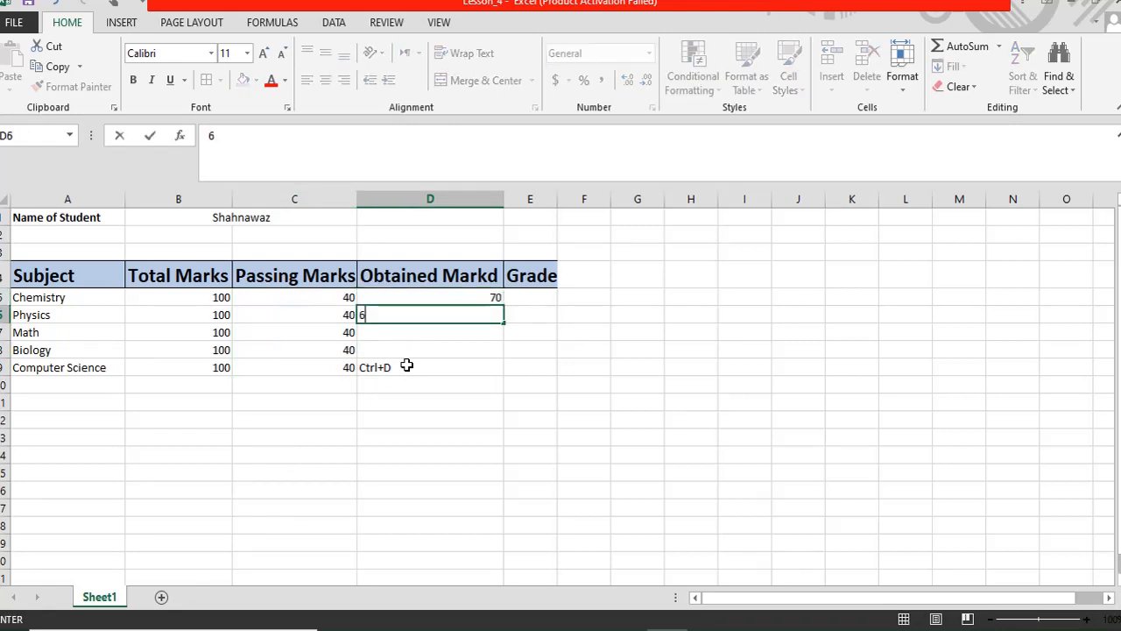
{"action": "key", "text": "Return"}
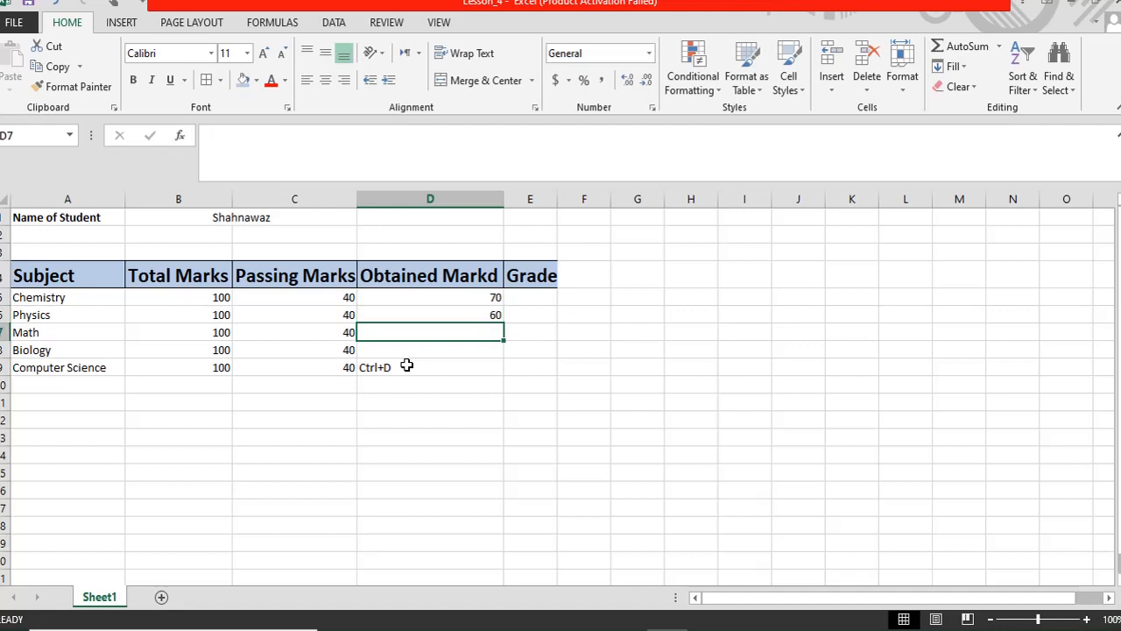
{"action": "type", "text": "40"}
{"action": "key", "text": "Return"}
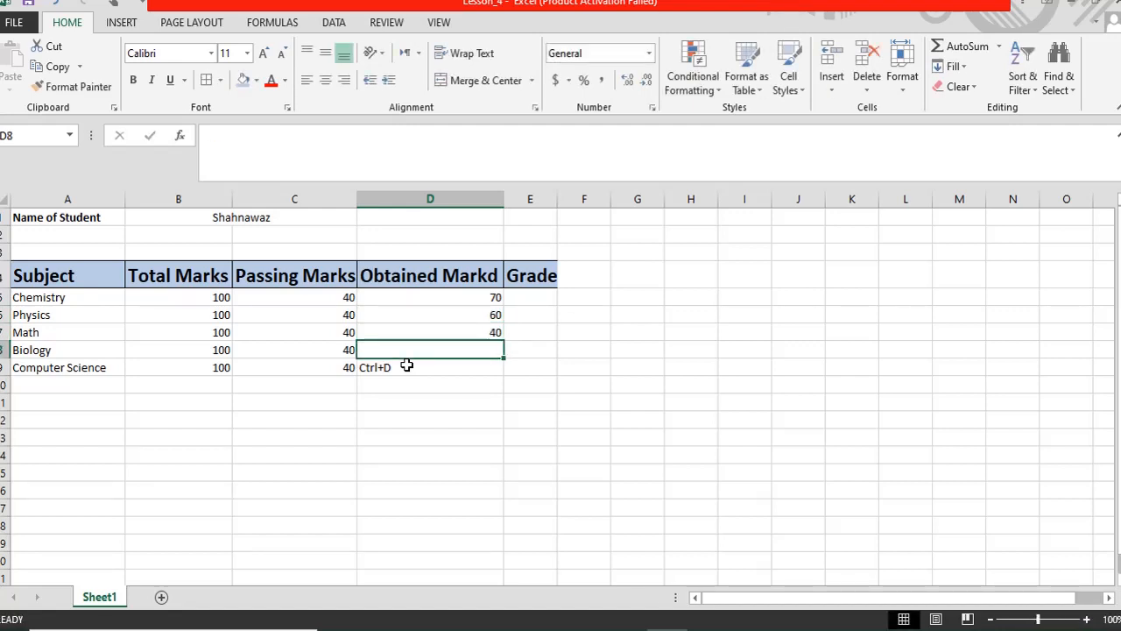
{"action": "type", "text": "30"}
{"action": "key", "text": "Return"}
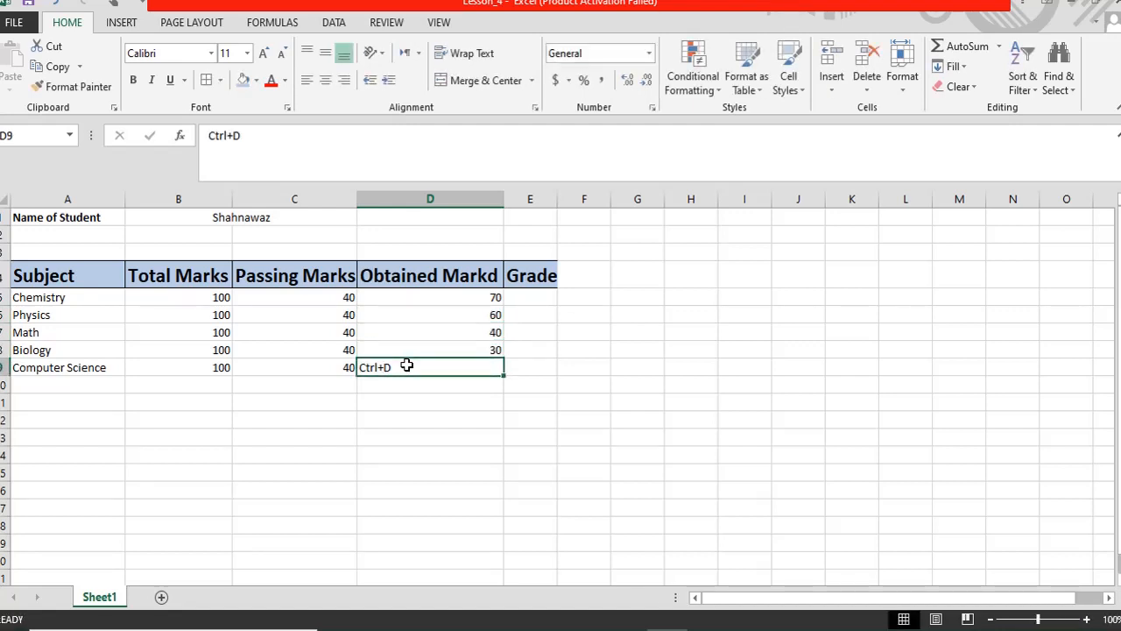
{"action": "type", "text": "9"}
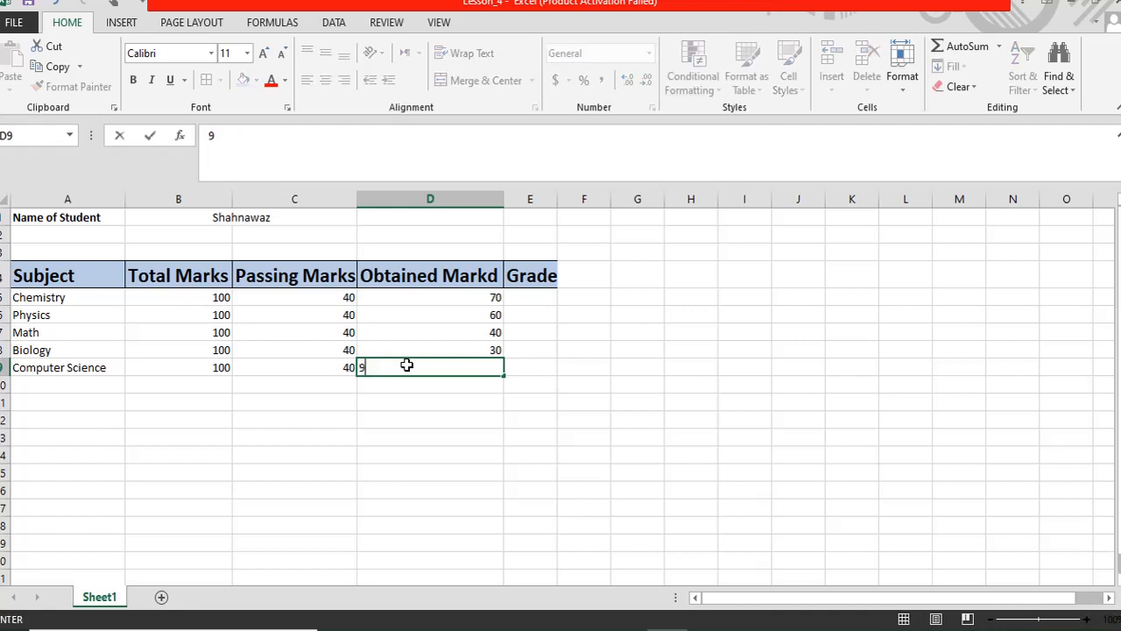
{"action": "type", "text": "5"}
{"action": "key", "text": "Return"}
{"action": "key", "text": "Up"}
{"action": "key", "text": "Up"}
{"action": "key", "text": "Up"}
{"action": "key", "text": "Up"}
{"action": "key", "text": "Up"}
{"action": "key", "text": "Up"}
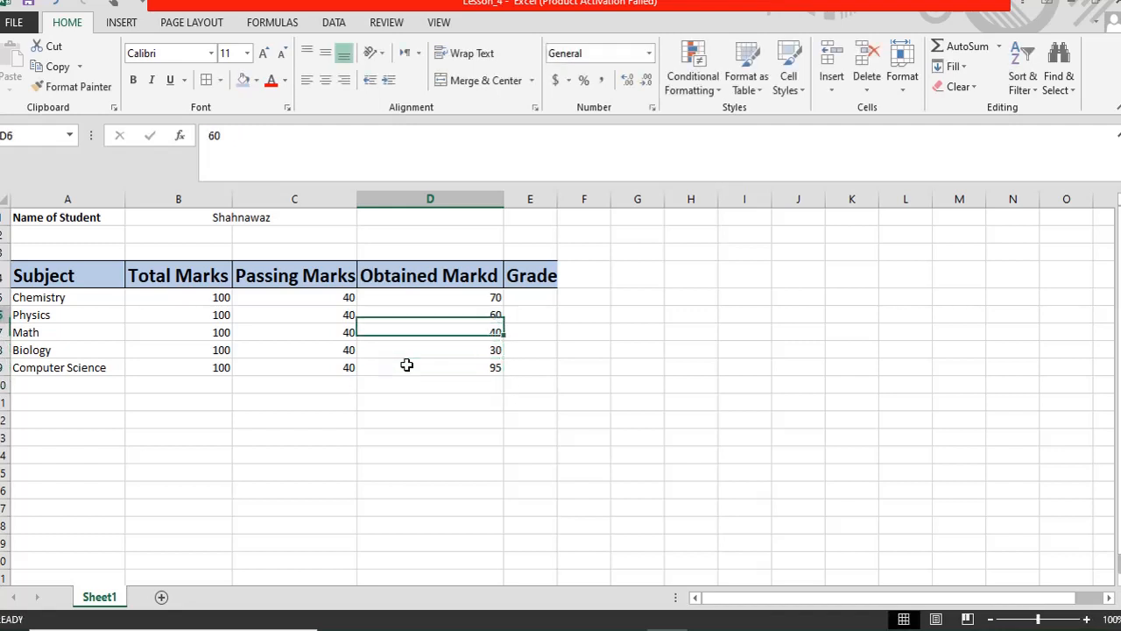
{"action": "key", "text": "Right"}
{"action": "key", "text": "Down"}
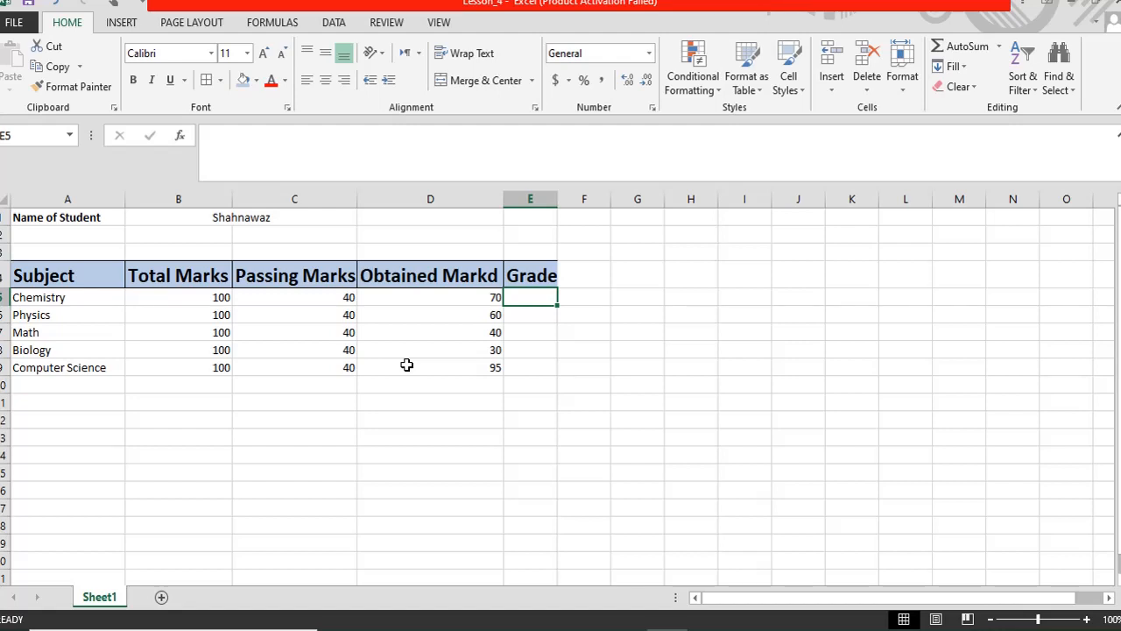
{"action": "left_click", "coordinate": [526, 388]}
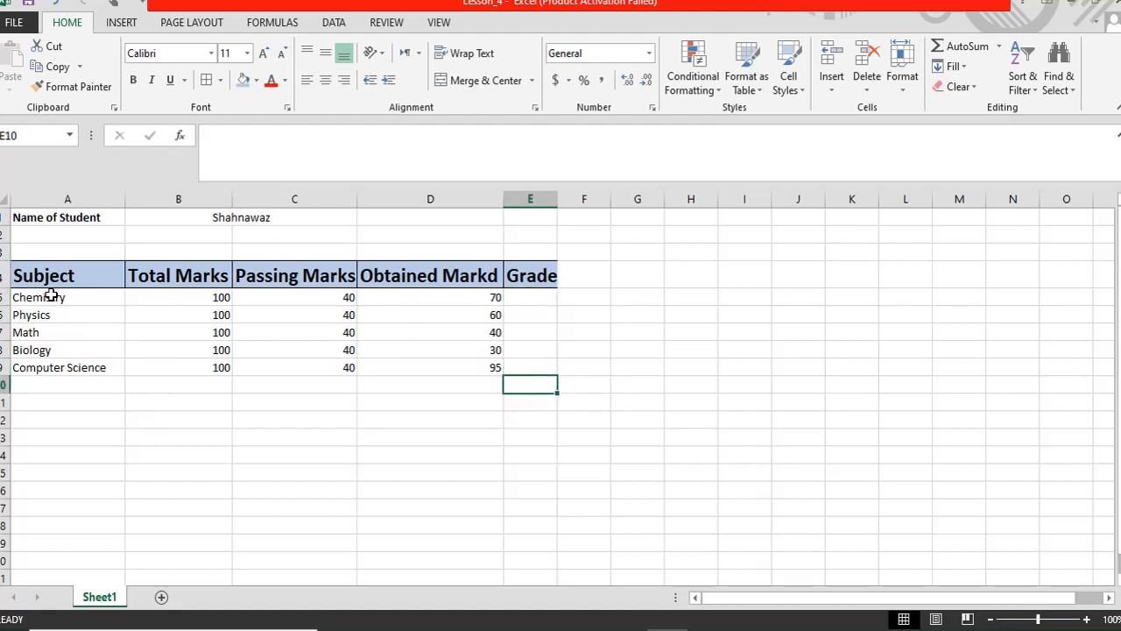
{"action": "left_click_drag", "start_coordinate": [51, 296], "coordinate": [39, 387]}
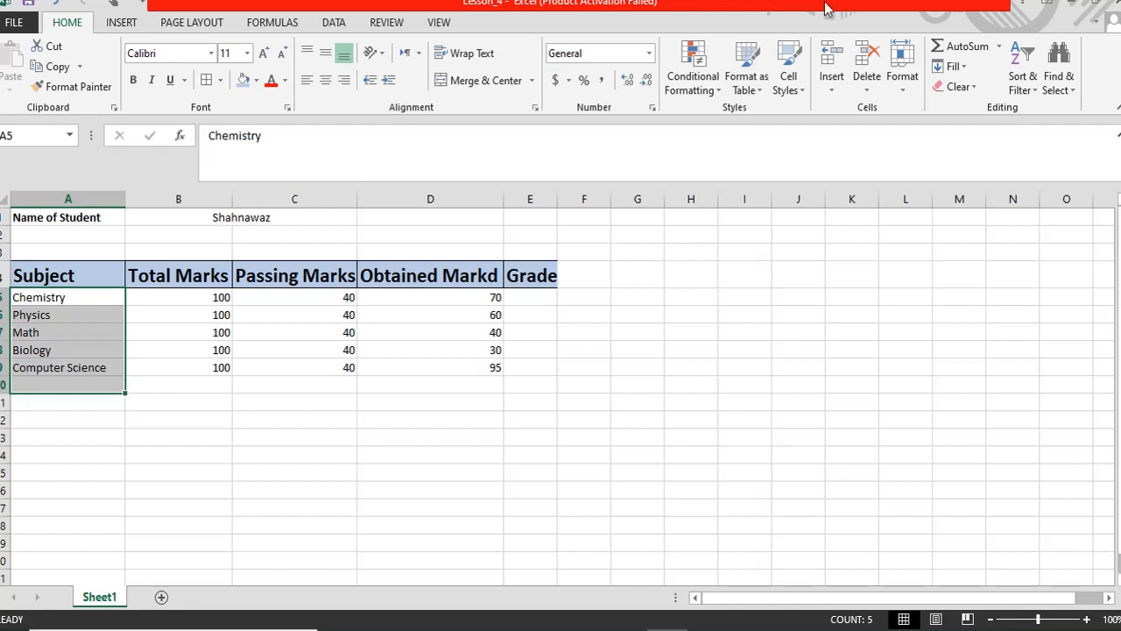
{"action": "left_click", "coordinate": [998, 48]}
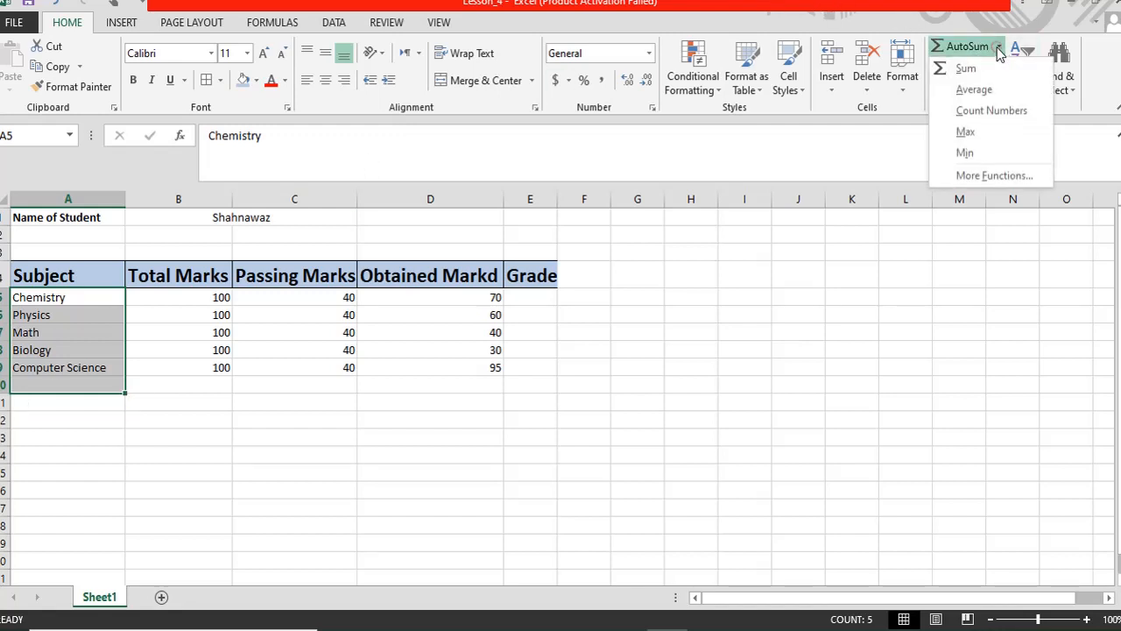
{"action": "left_click", "coordinate": [972, 111]}
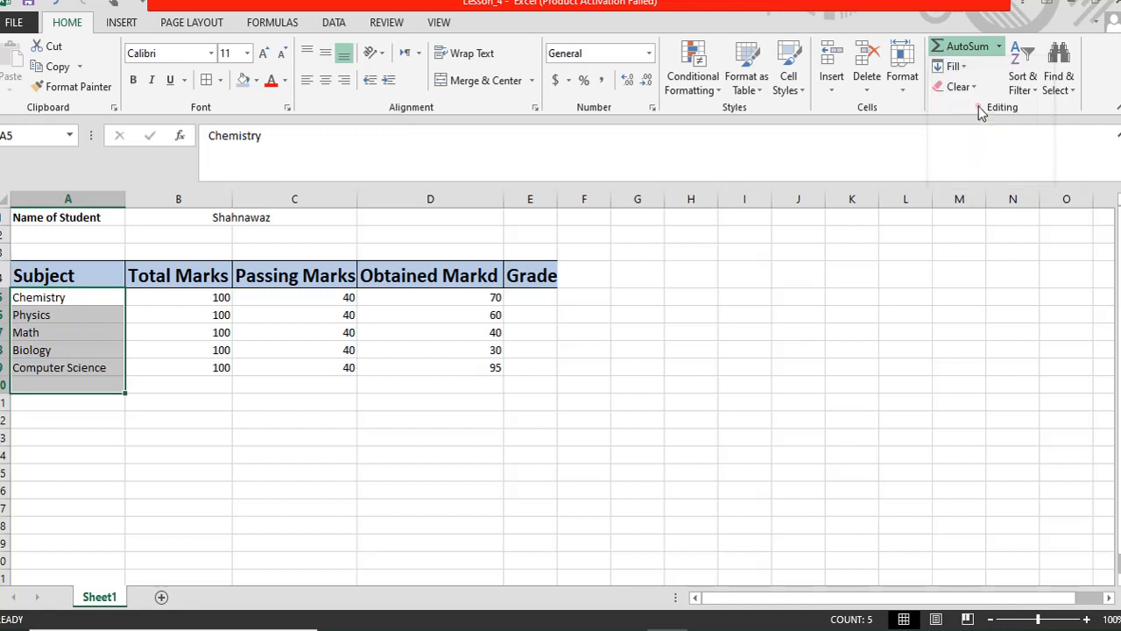
{"action": "left_click", "coordinate": [85, 296]}
{"action": "key", "text": "Escape"}
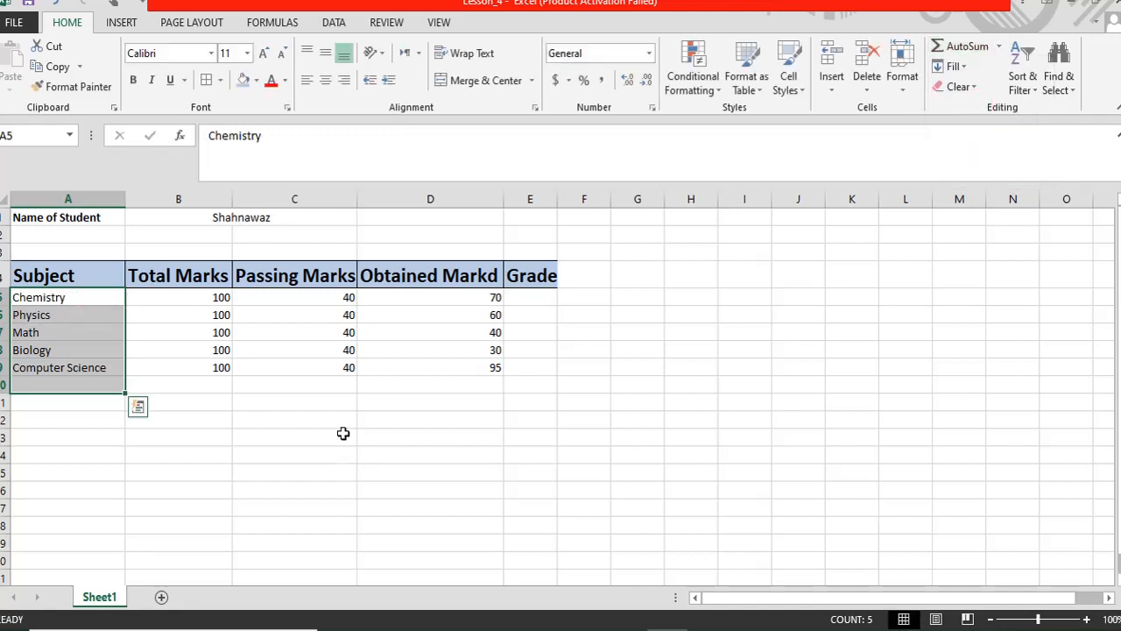
{"action": "left_click", "coordinate": [61, 417]}
{"action": "left_click", "coordinate": [53, 388]}
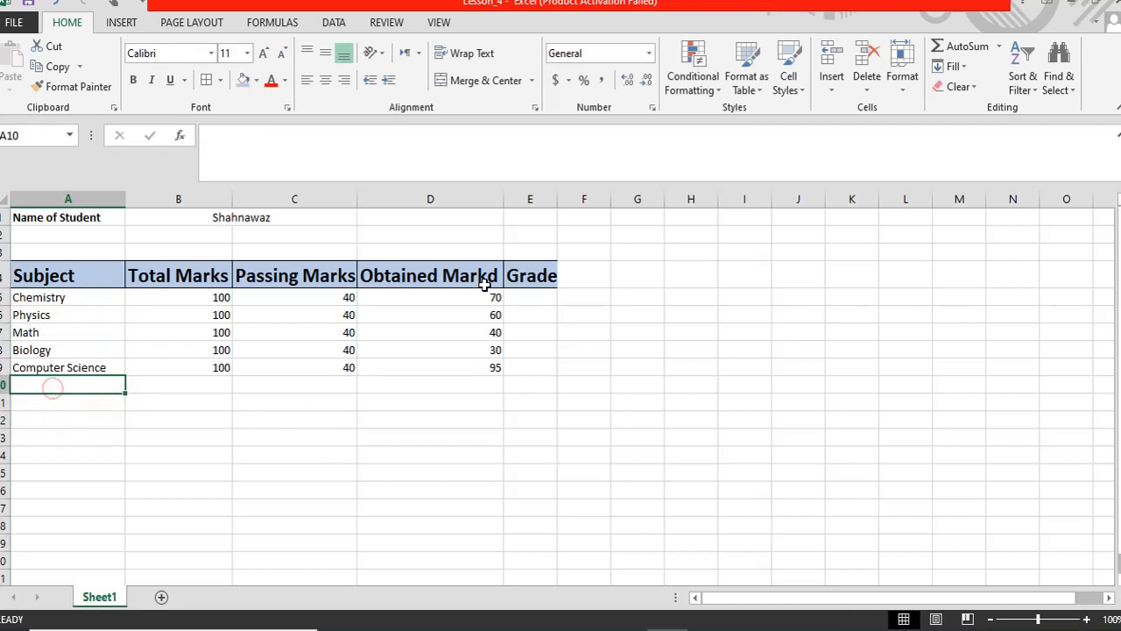
- Start a COUNTA formula in A10, which is committed unfinished and shows #NAME?
{"action": "left_click_drag", "start_coordinate": [55, 296], "coordinate": [52, 384]}
{"action": "left_click", "coordinate": [51, 384]}
{"action": "type", "text": "="}
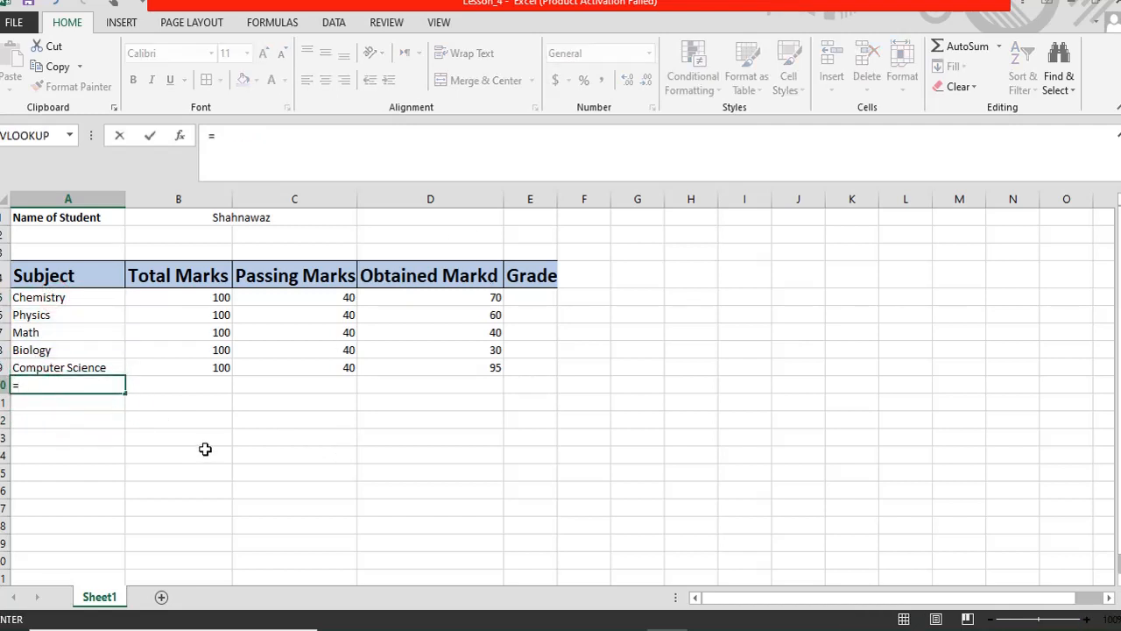
{"action": "type", "text": "cou"}
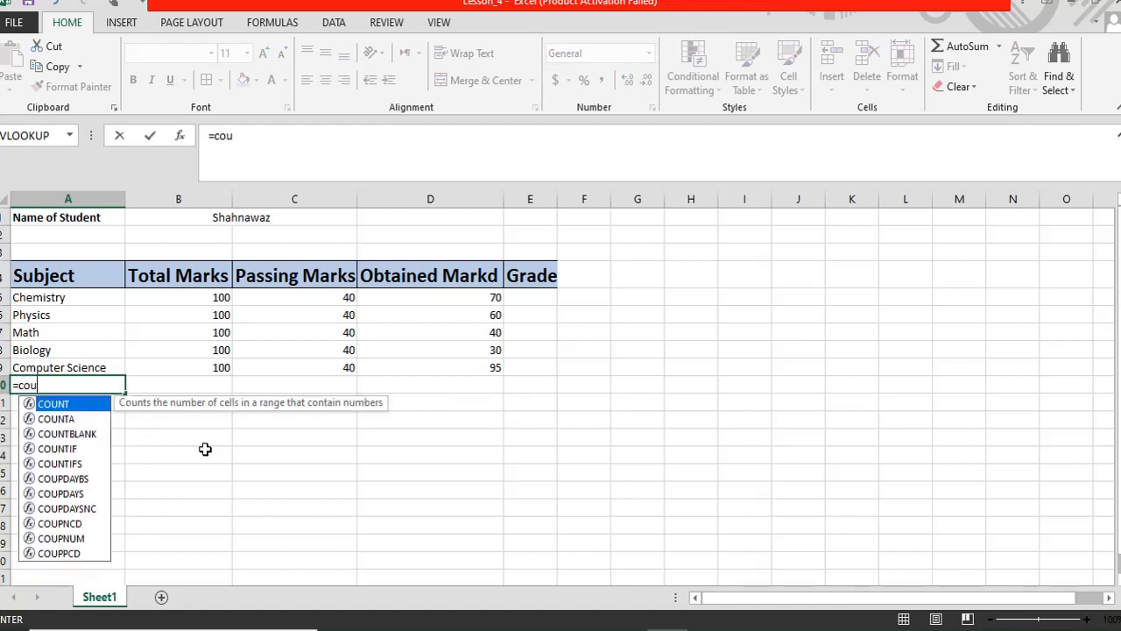
{"action": "key", "text": "Down"}
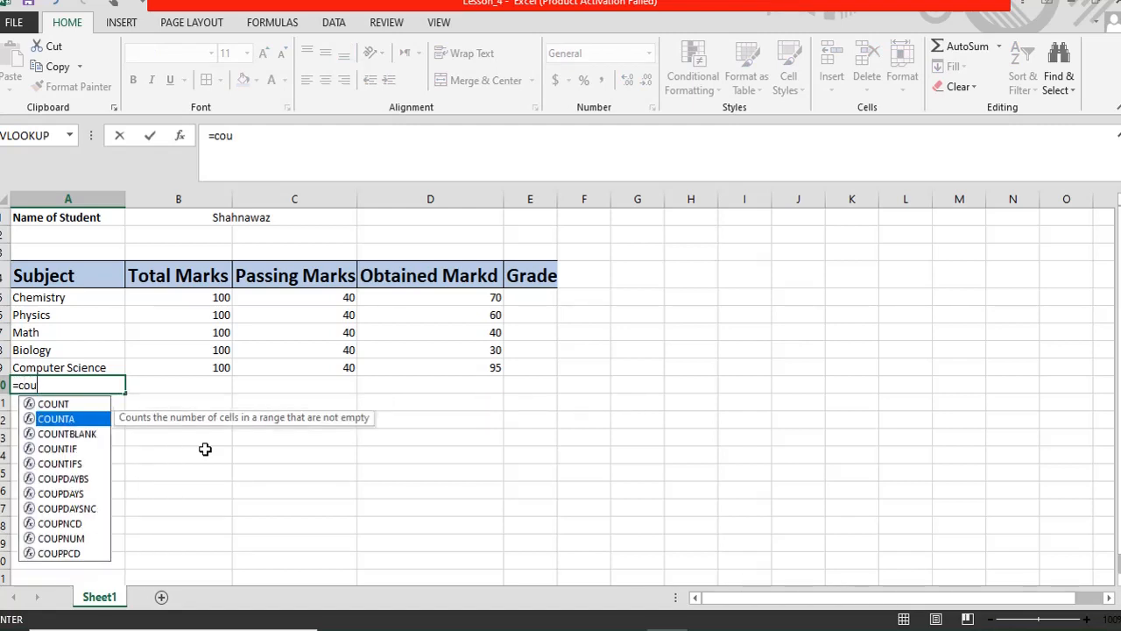
{"action": "key", "text": "Return"}
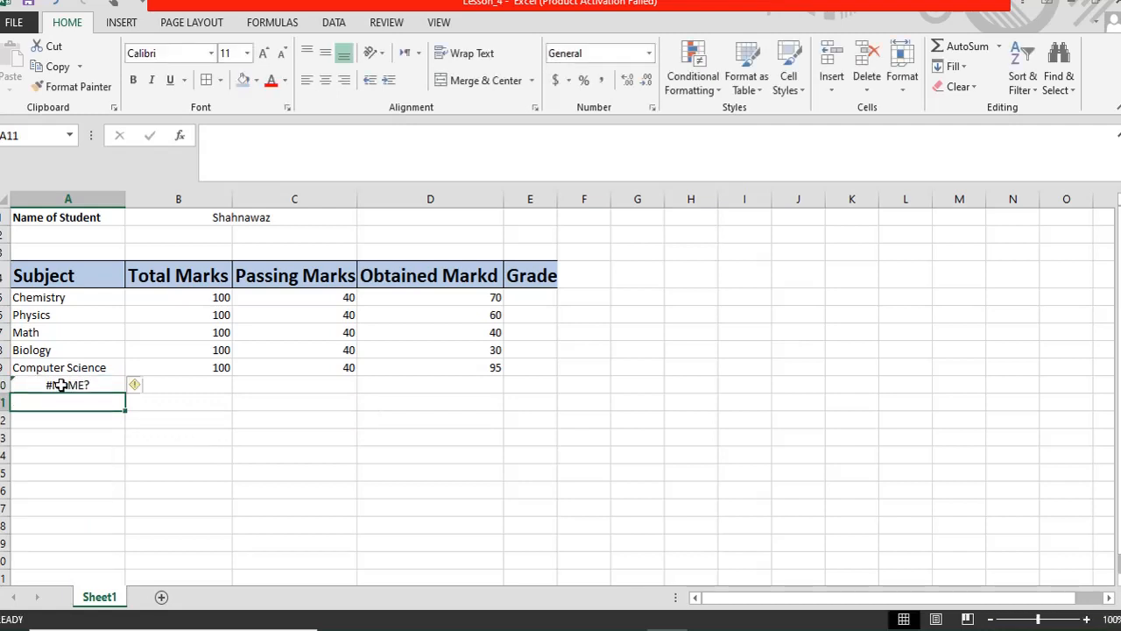
- Correct A10 in the formula bar to =COUNTA(A5:A9) so it returns 5
{"action": "left_click", "coordinate": [60, 383]}
{"action": "left_click", "coordinate": [258, 143]}
{"action": "type", "text": "nt"}
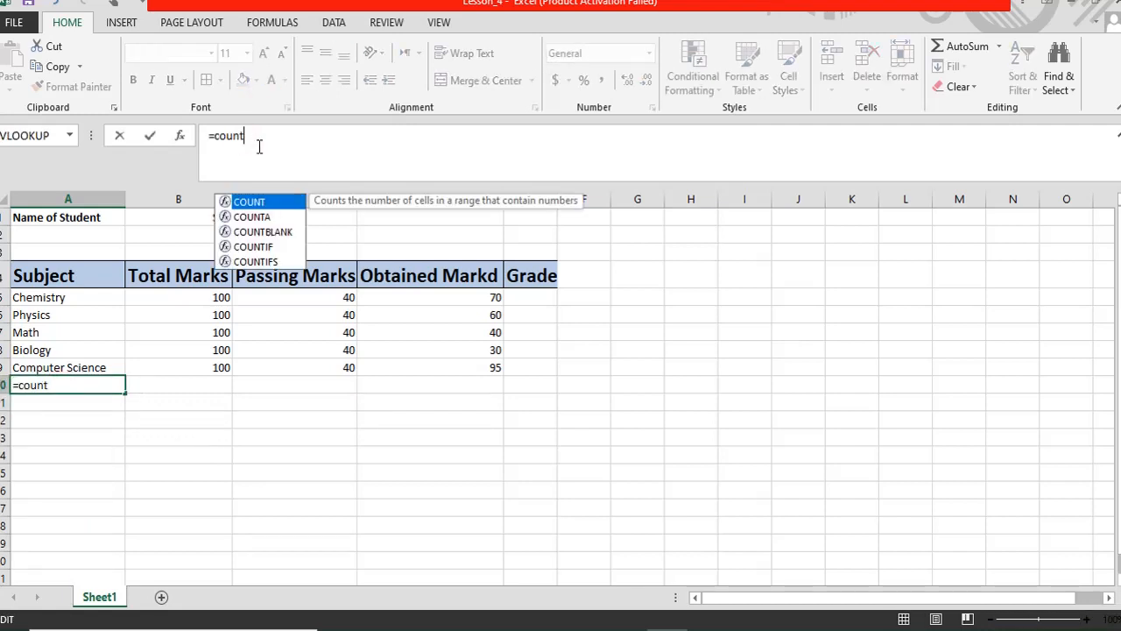
{"action": "type", "text": "a"}
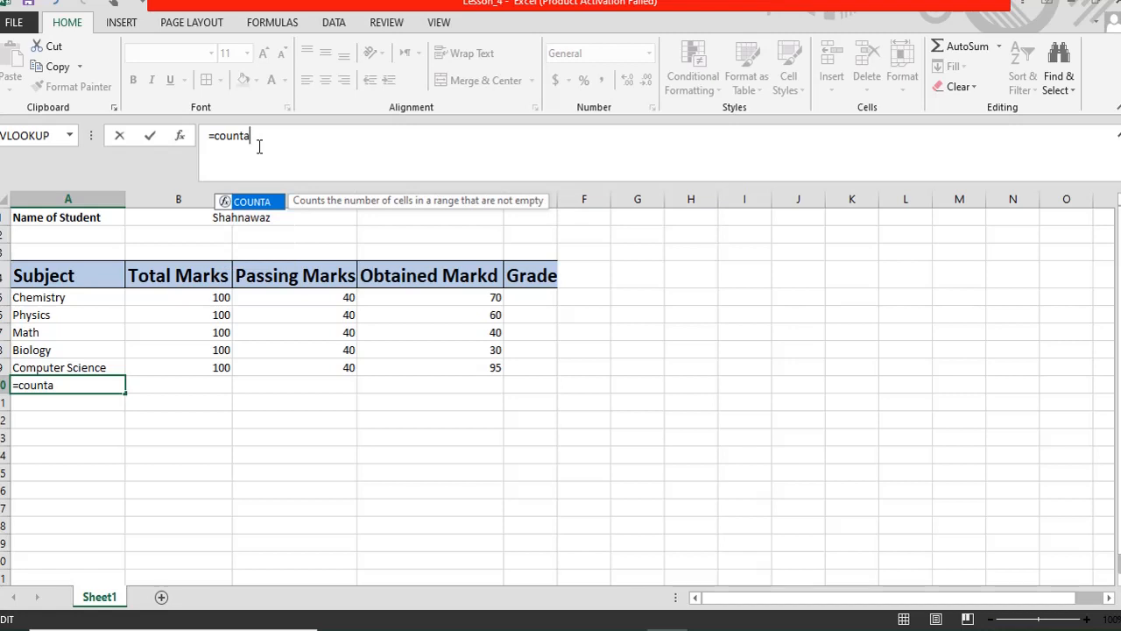
{"action": "type", "text": "("}
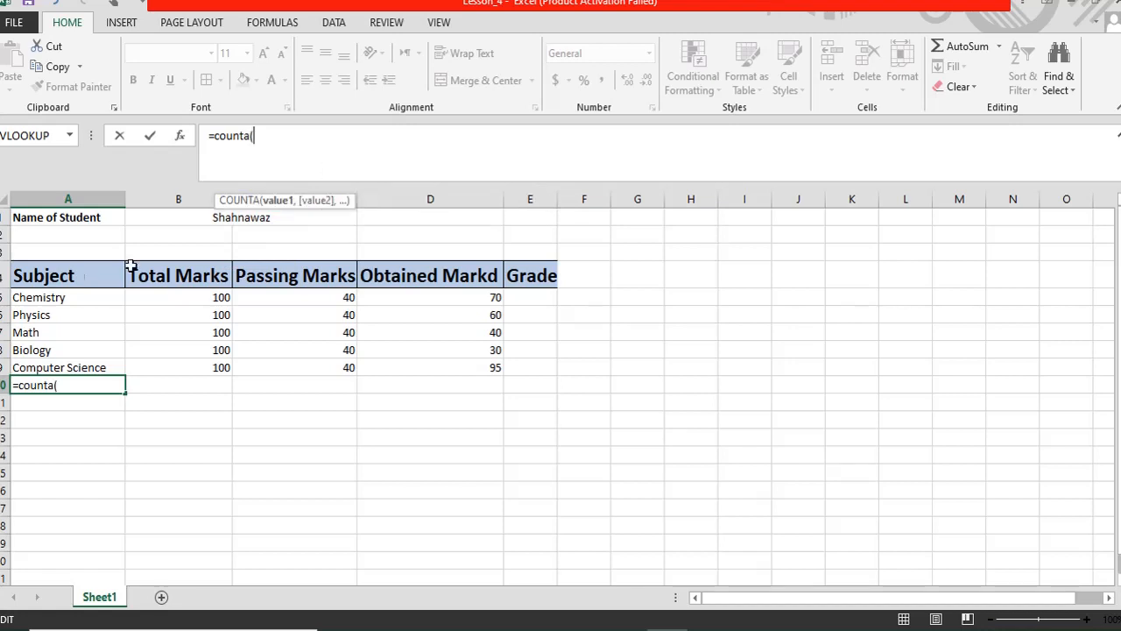
{"action": "left_click_drag", "start_coordinate": [47, 298], "coordinate": [49, 370]}
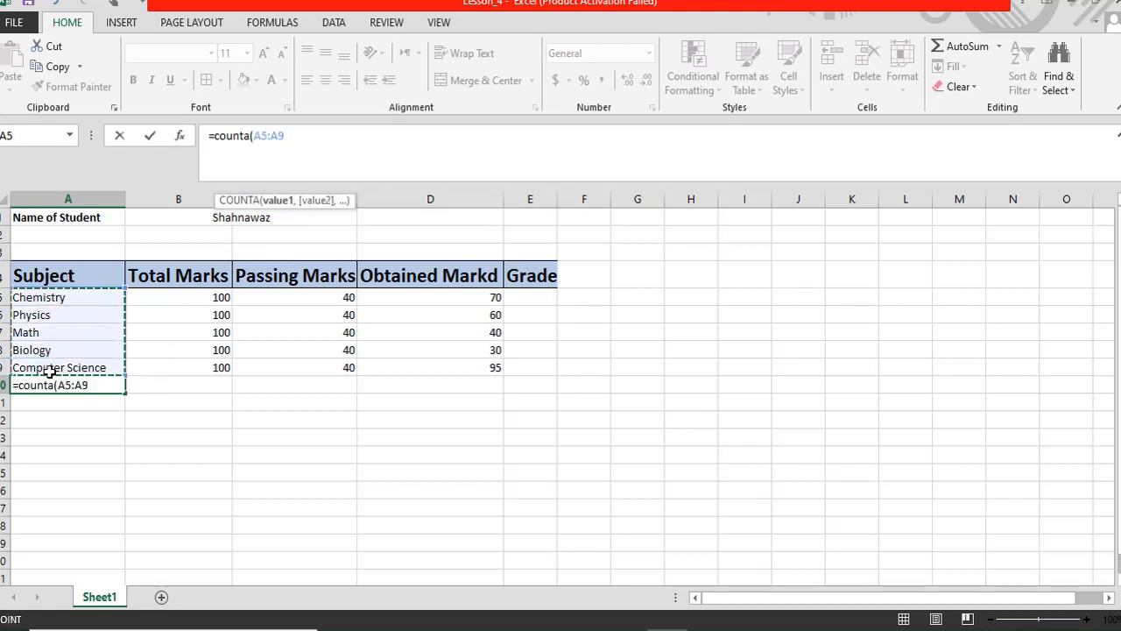
{"action": "type", "text": ")"}
{"action": "key", "text": "Return"}
{"action": "left_click", "coordinate": [100, 385]}
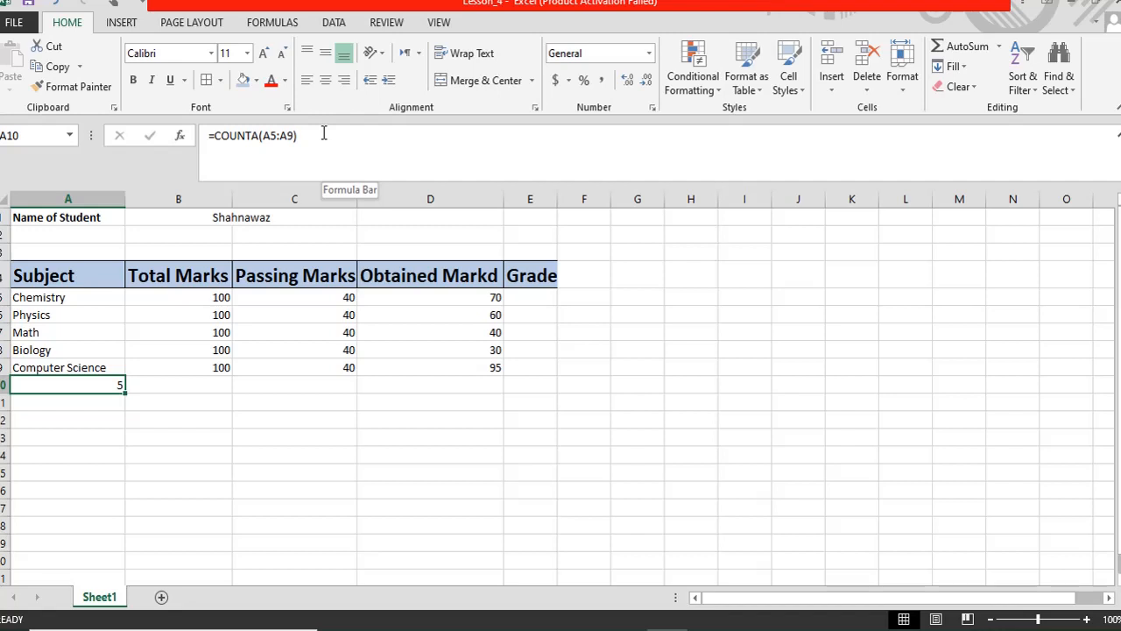
{"action": "left_click_drag", "start_coordinate": [31, 298], "coordinate": [39, 366]}
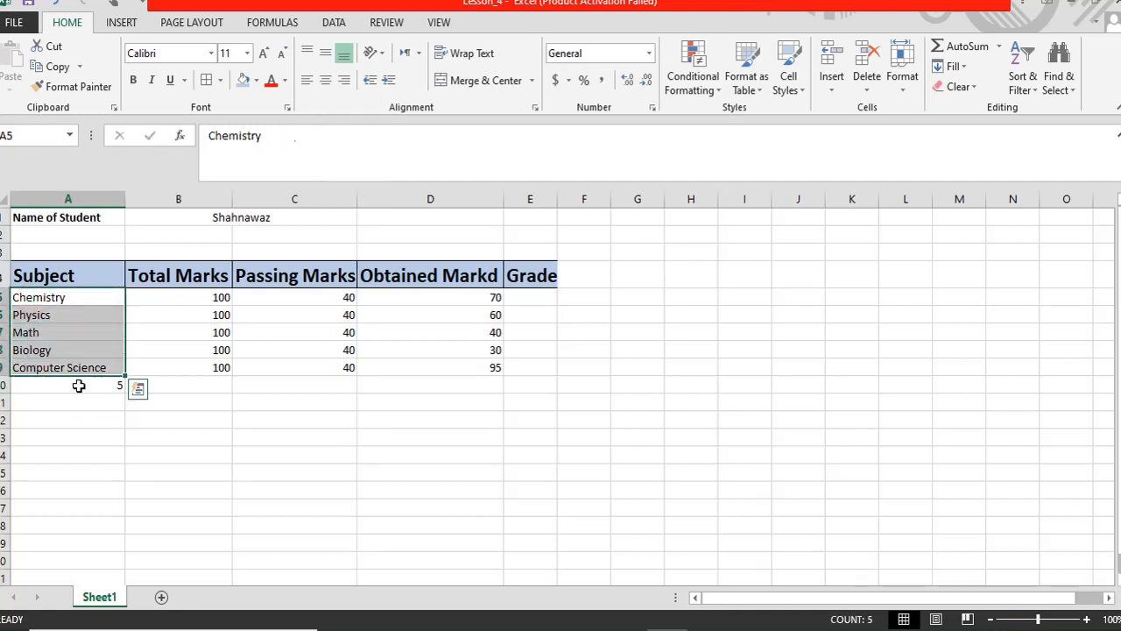
{"action": "left_click", "coordinate": [78, 385]}
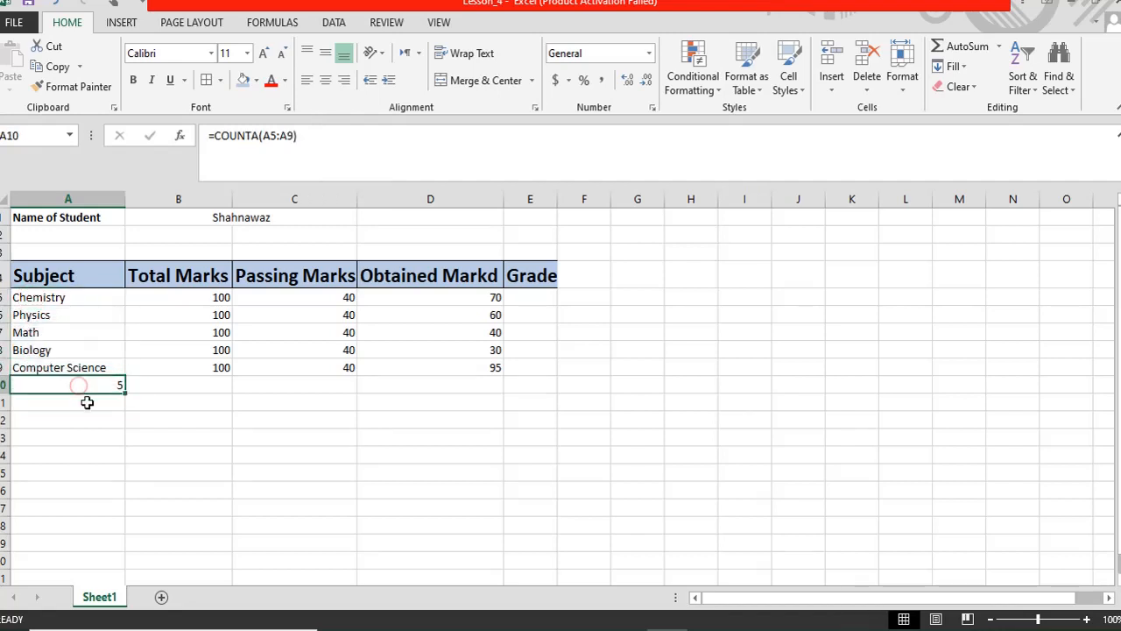
{"action": "left_click", "coordinate": [24, 335]}
{"action": "key", "text": "Delete"}
{"action": "key", "text": "Down"}
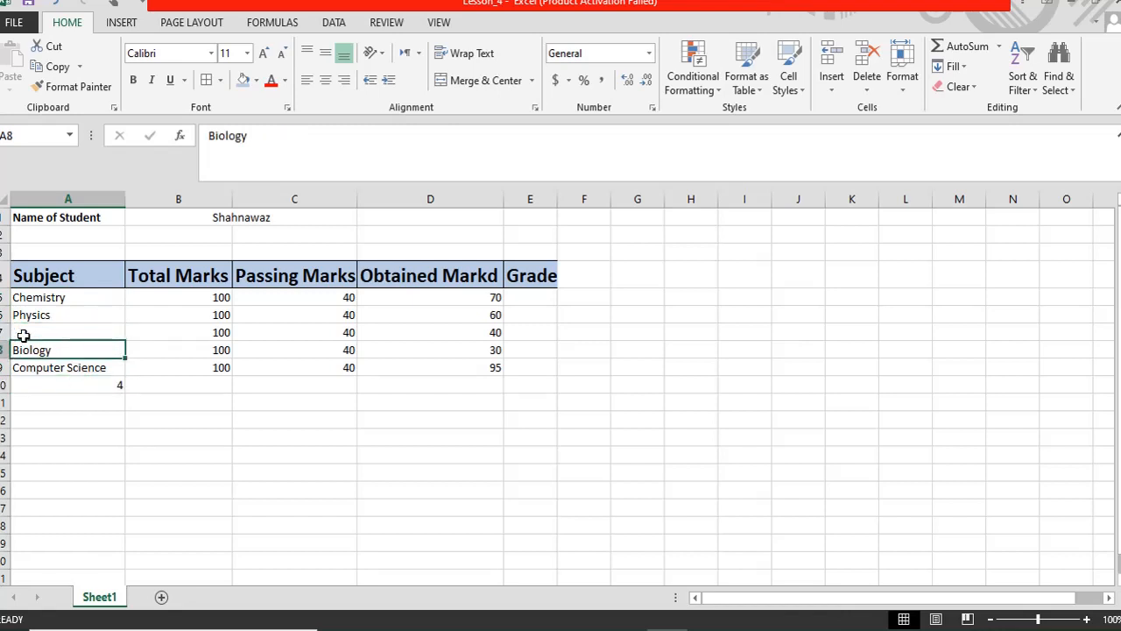
{"action": "key", "text": "Up"}
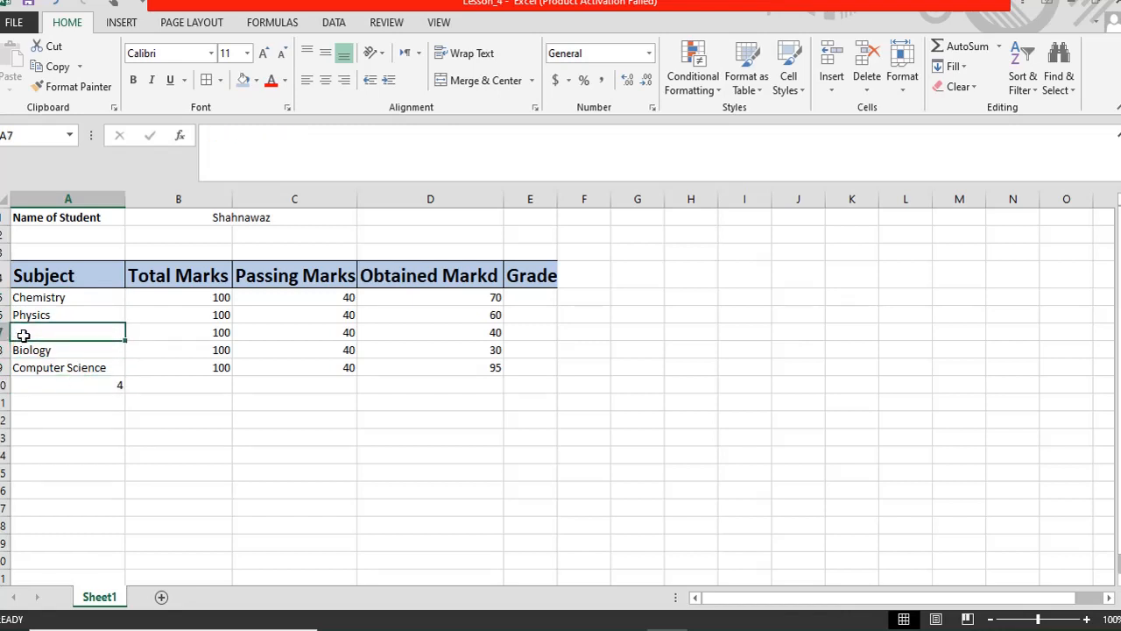
{"action": "key", "text": "ctrl+z"}
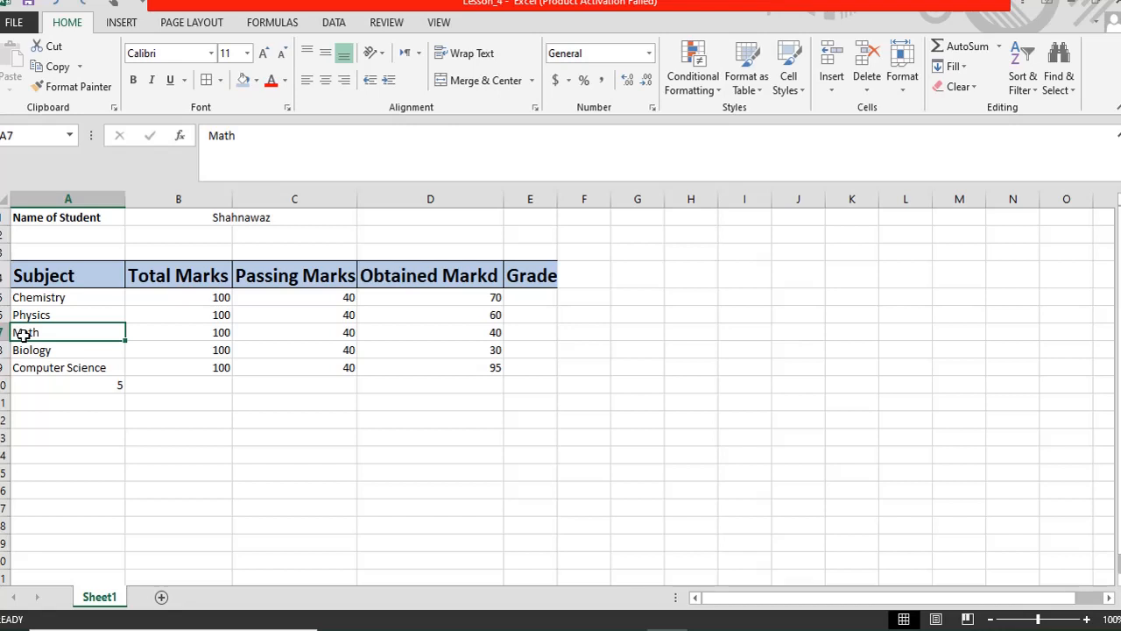
{"action": "left_click", "coordinate": [62, 385]}
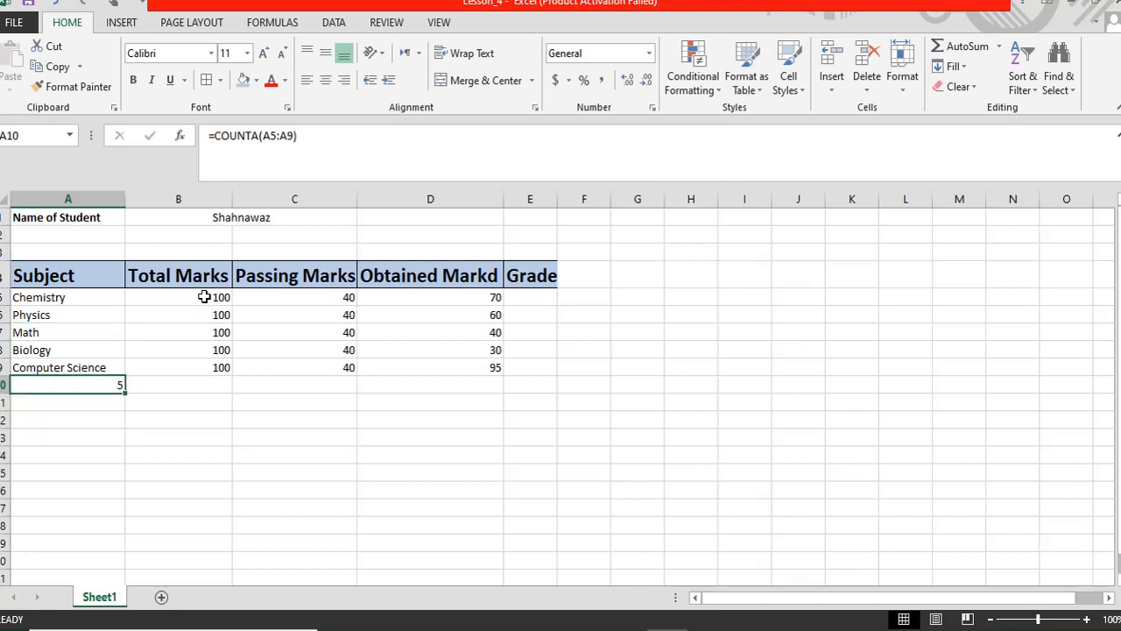
{"action": "left_click", "coordinate": [198, 384]}
{"action": "left_click", "coordinate": [85, 388]}
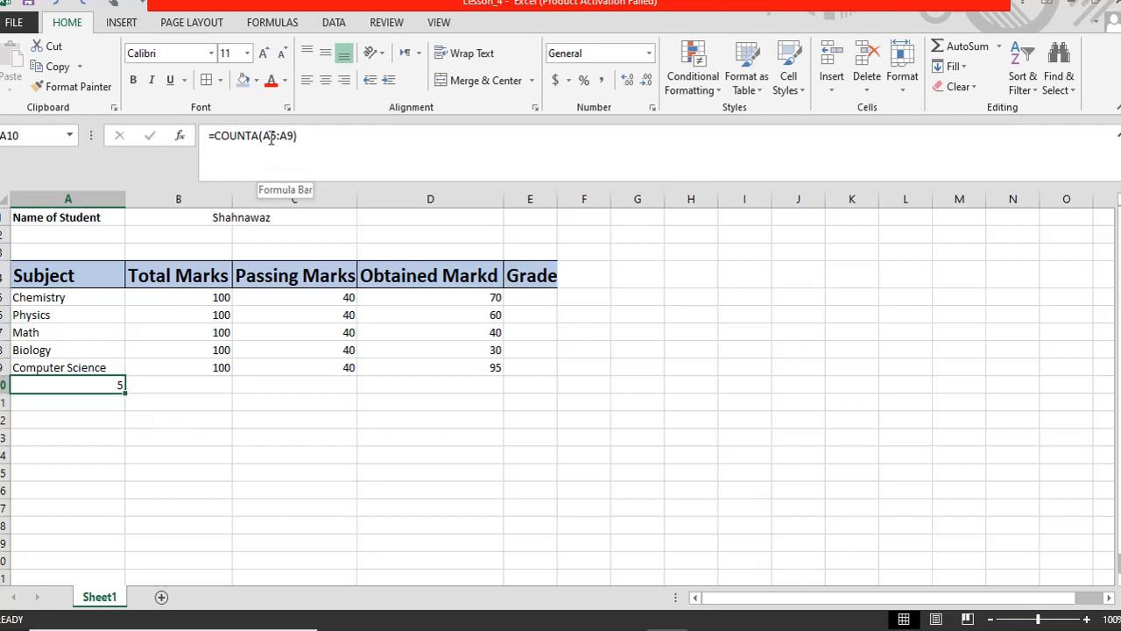
{"action": "left_click_drag", "start_coordinate": [259, 135], "coordinate": [306, 136]}
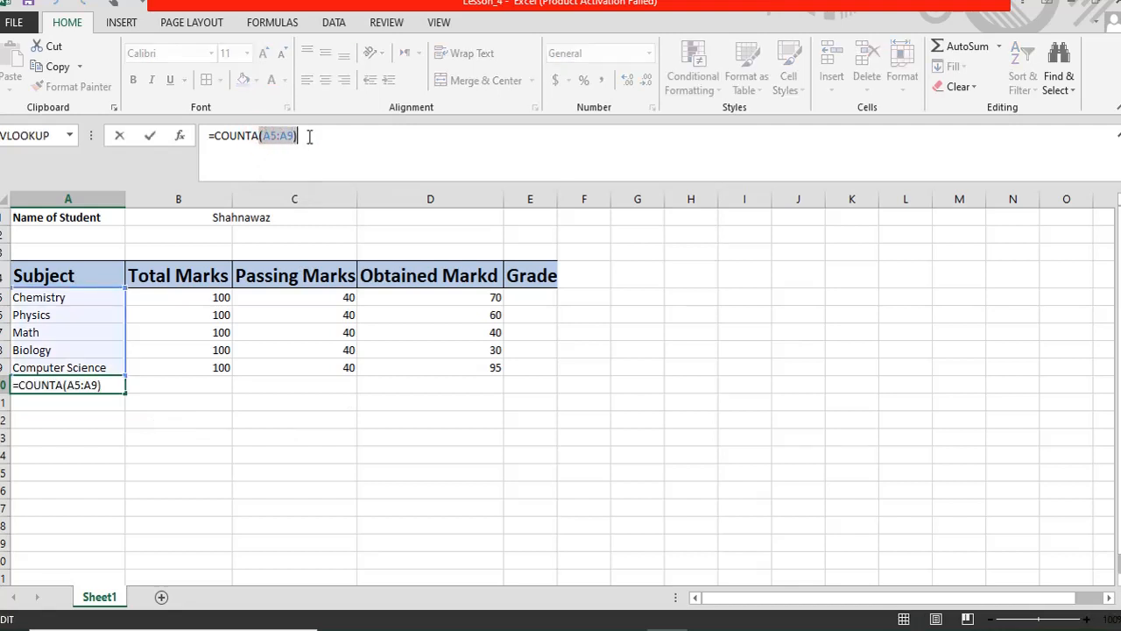
{"action": "left_click", "coordinate": [308, 136]}
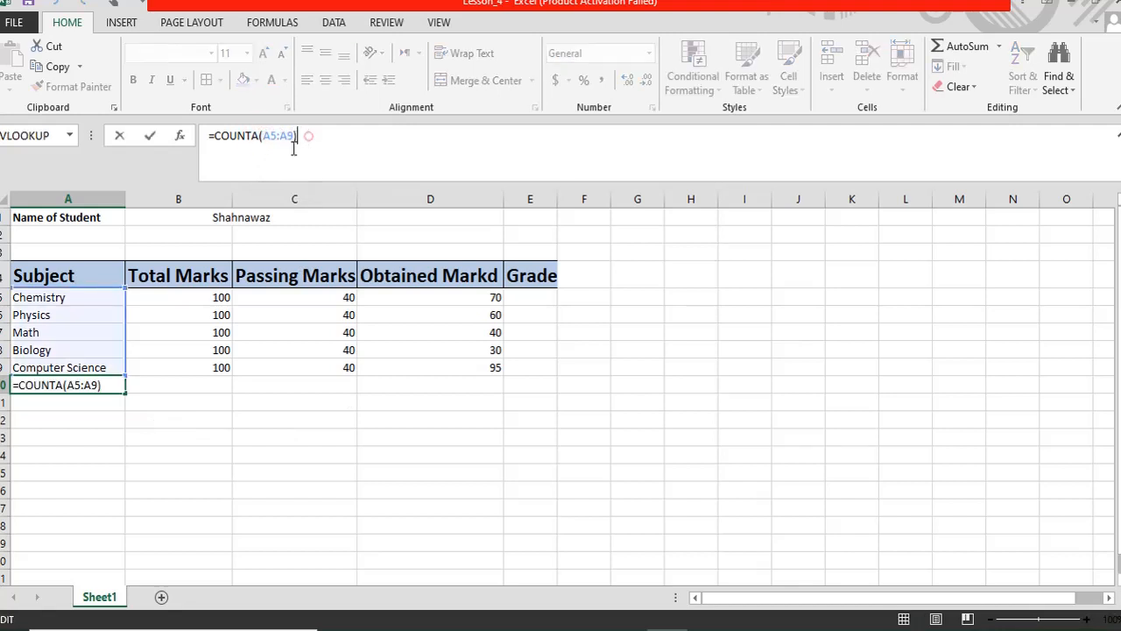
{"action": "left_click", "coordinate": [66, 297]}
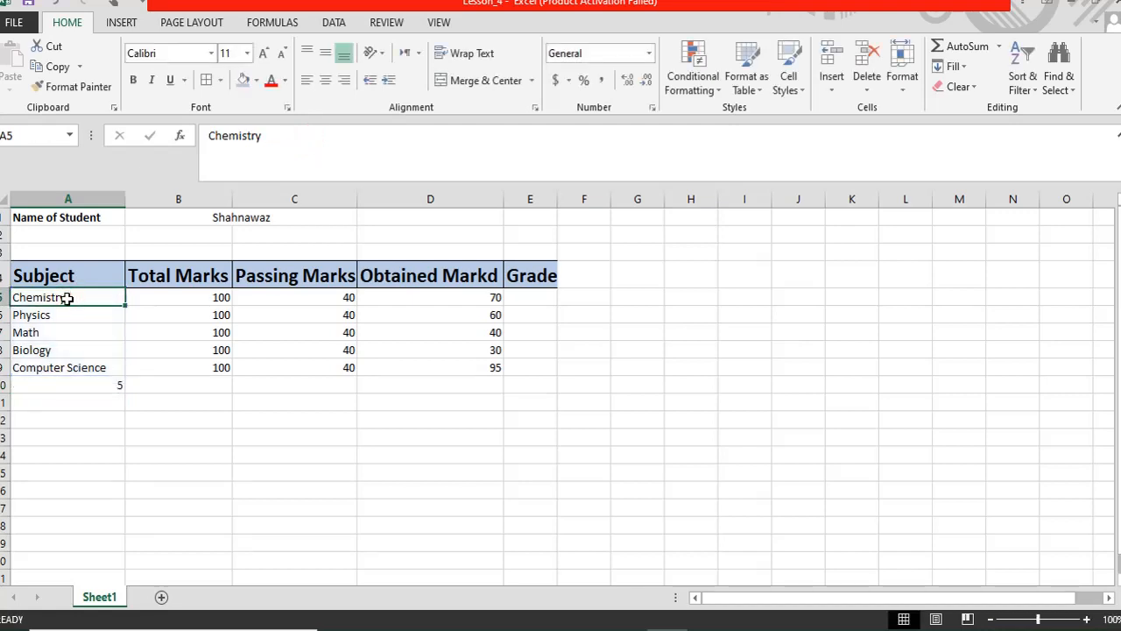
{"action": "left_click", "coordinate": [77, 368]}
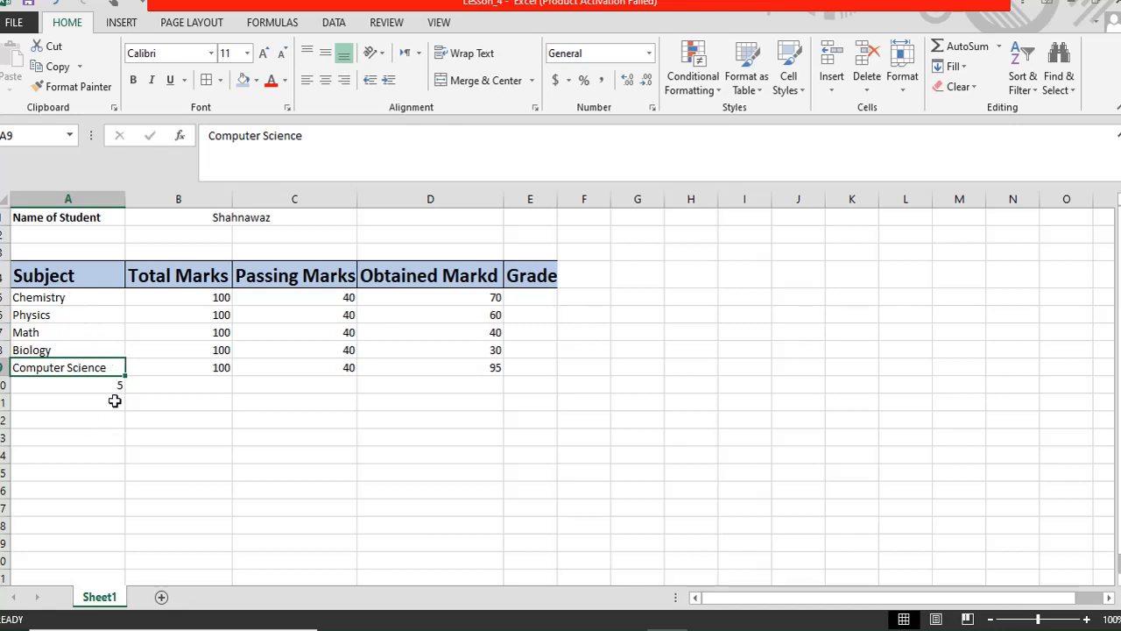
{"action": "left_click", "coordinate": [155, 388]}
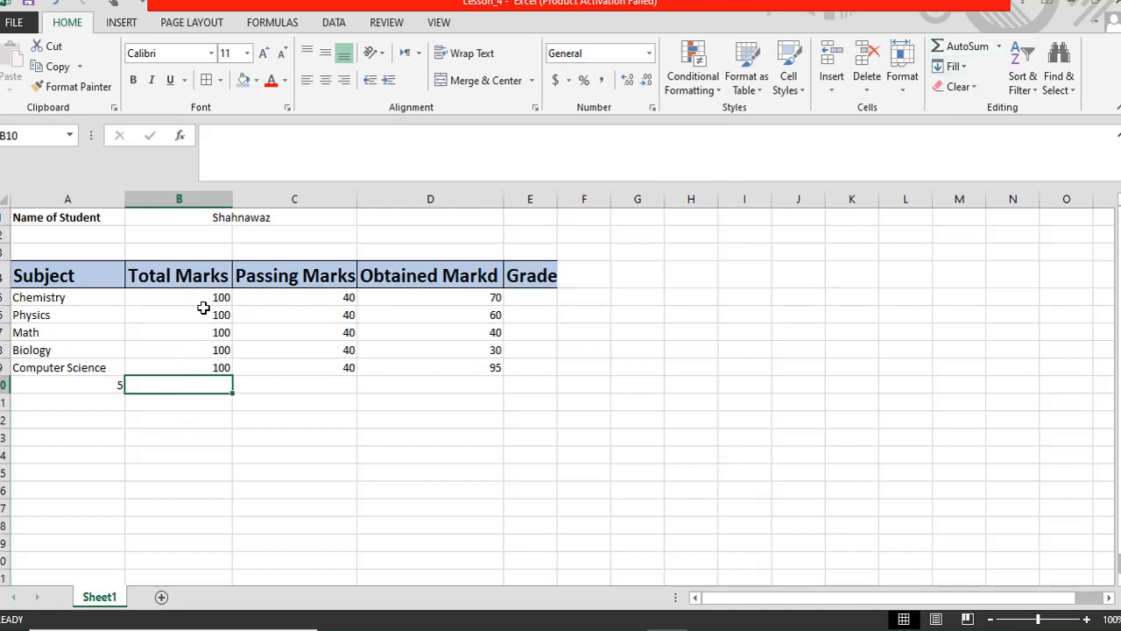
- AutoSum the Total Marks into B10 (500) and make A10:E10 bold, underlined and orange-filled
{"action": "left_click_drag", "start_coordinate": [193, 298], "coordinate": [192, 382]}
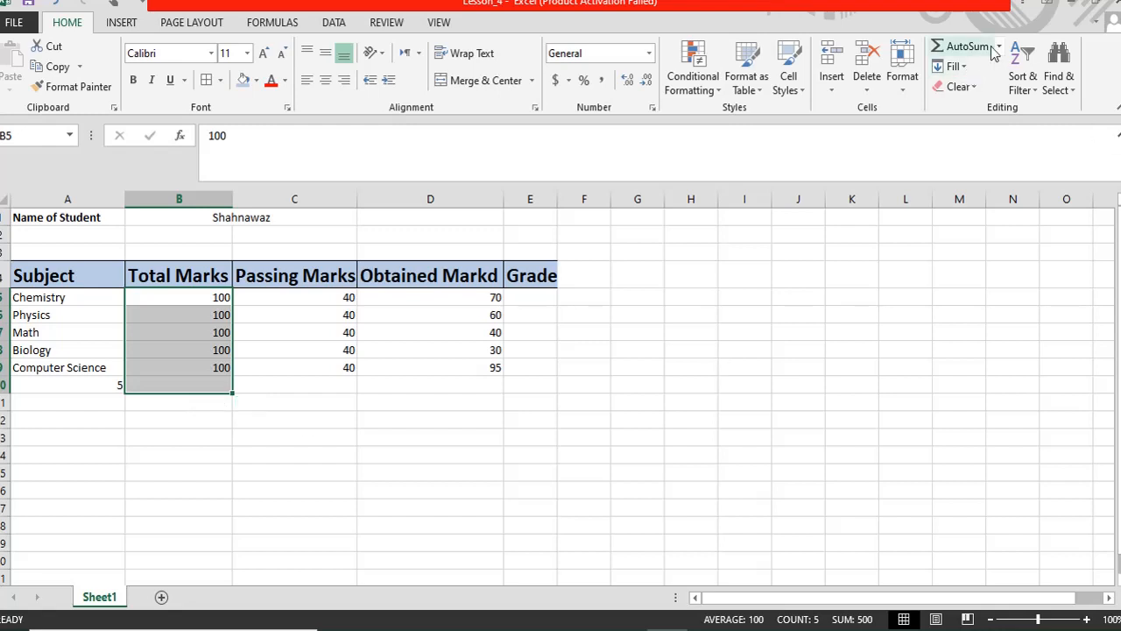
{"action": "left_click", "coordinate": [961, 47]}
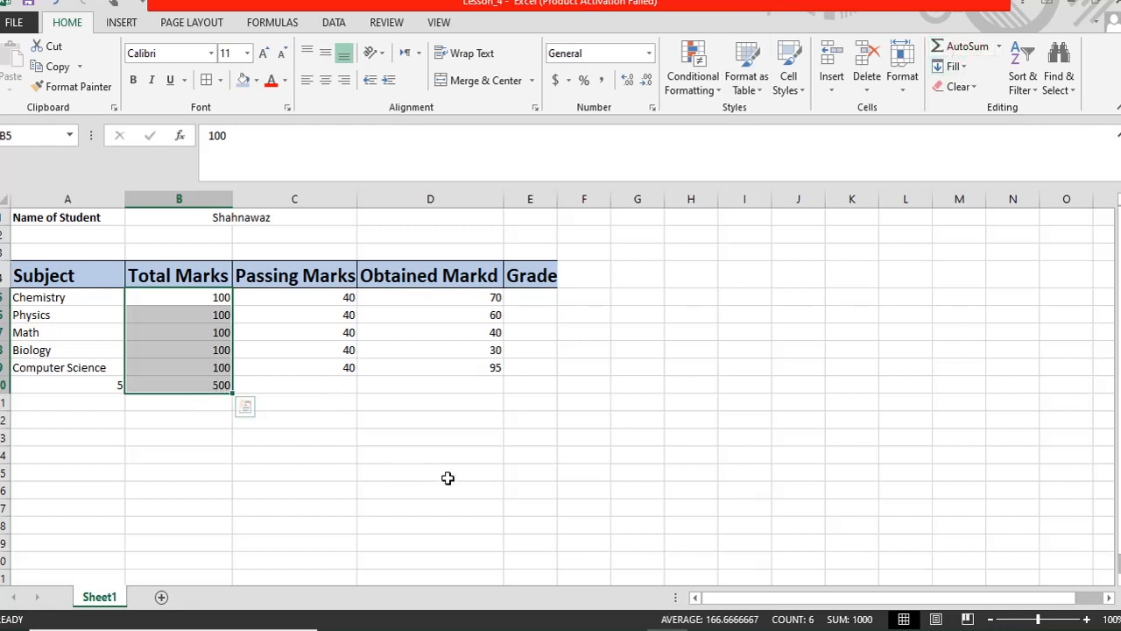
{"action": "left_click", "coordinate": [211, 385]}
{"action": "left_click_drag", "start_coordinate": [84, 387], "coordinate": [519, 377]}
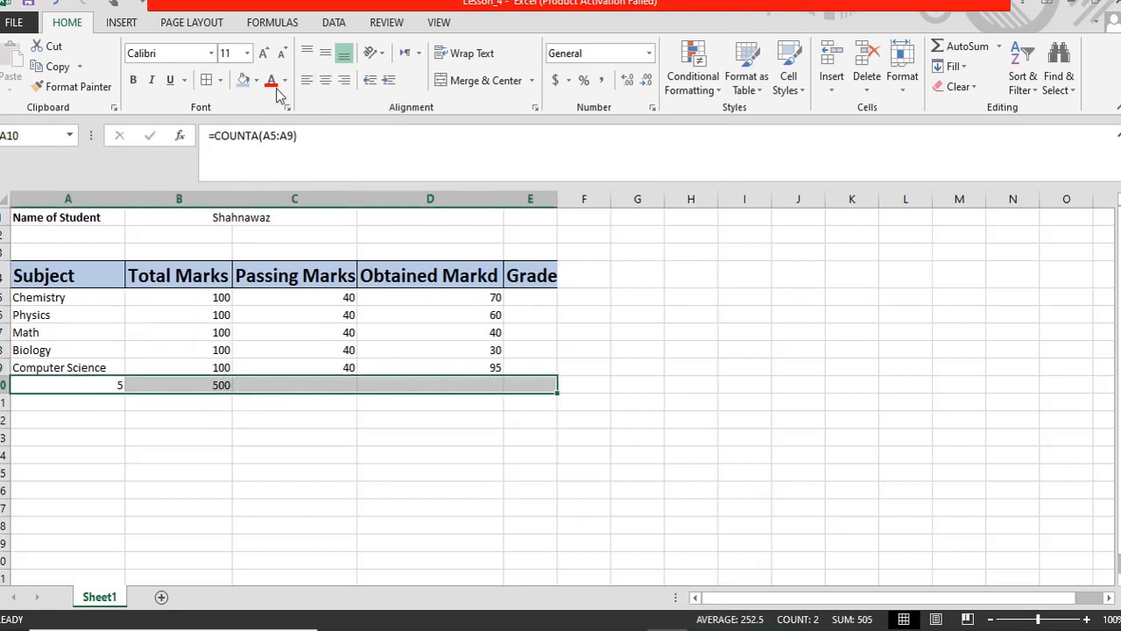
{"action": "left_click", "coordinate": [133, 80]}
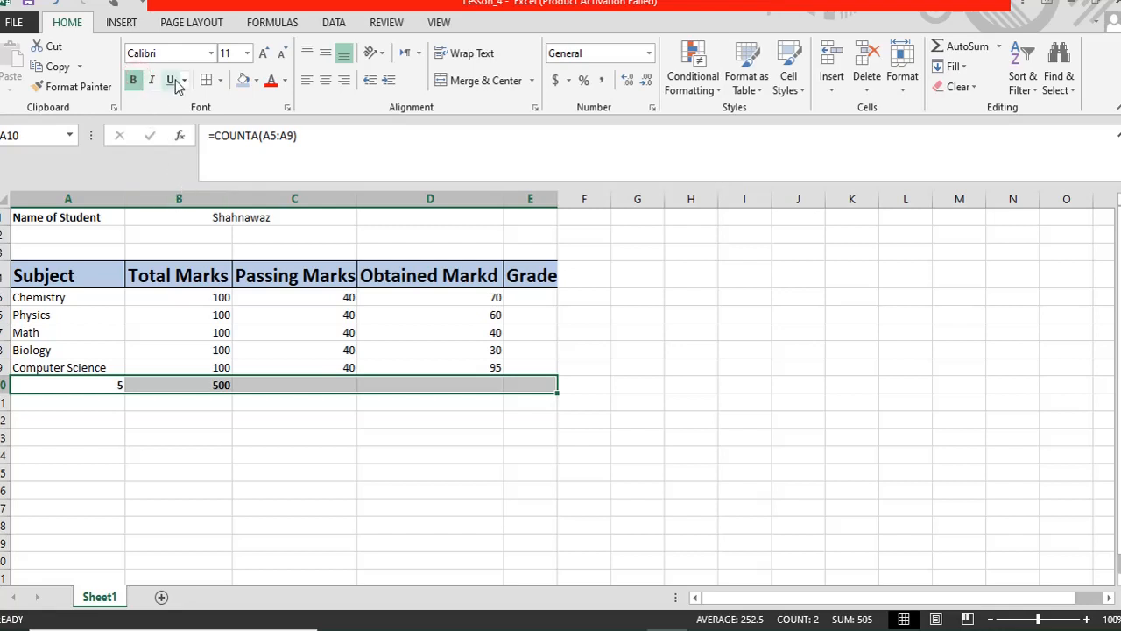
{"action": "left_click", "coordinate": [171, 81]}
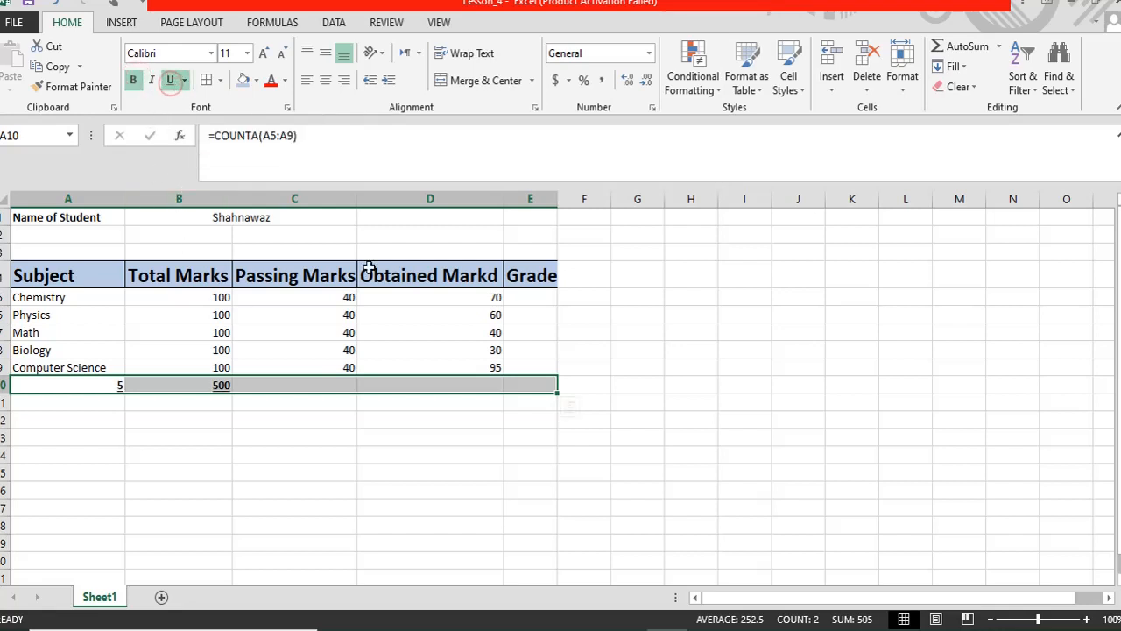
{"action": "left_click", "coordinate": [256, 79]}
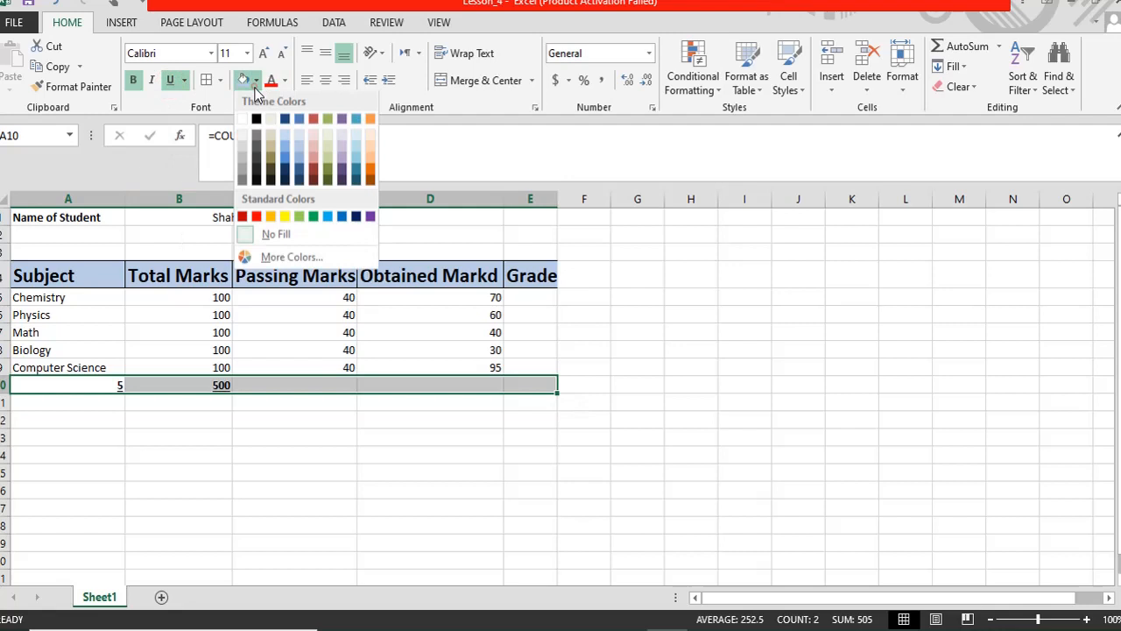
{"action": "left_click", "coordinate": [371, 161]}
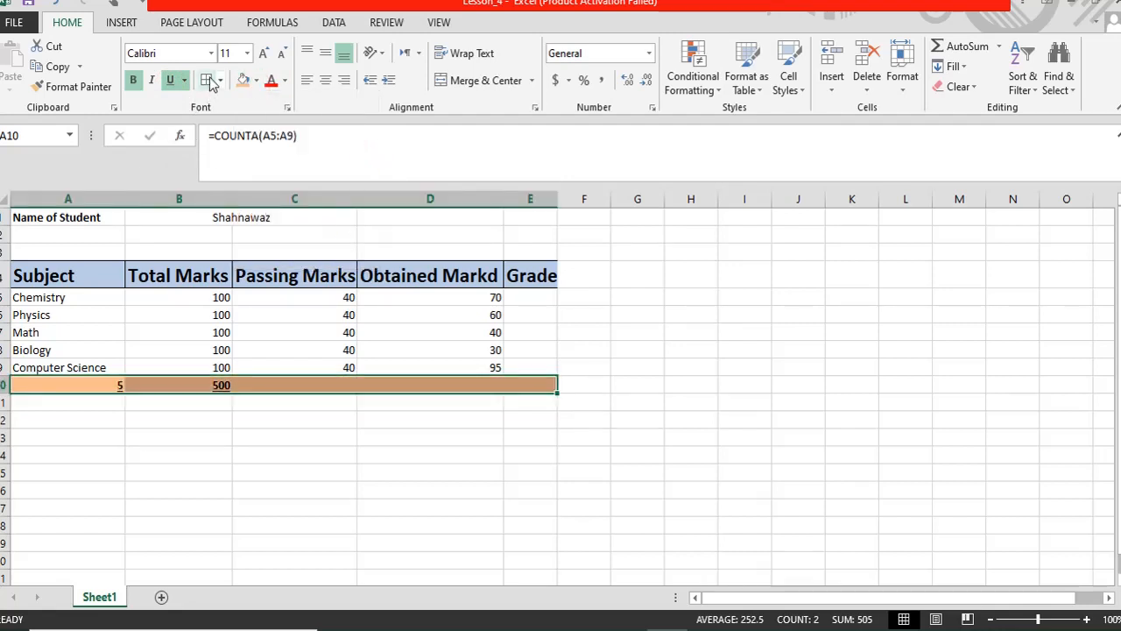
{"action": "left_click", "coordinate": [253, 507]}
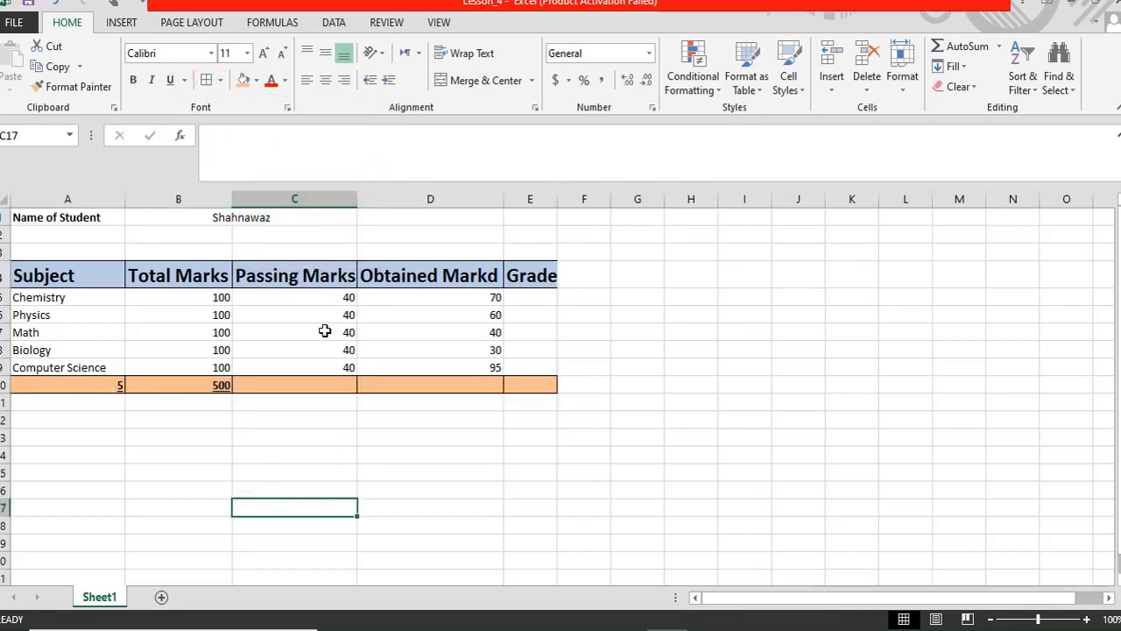
{"action": "left_click", "coordinate": [464, 385]}
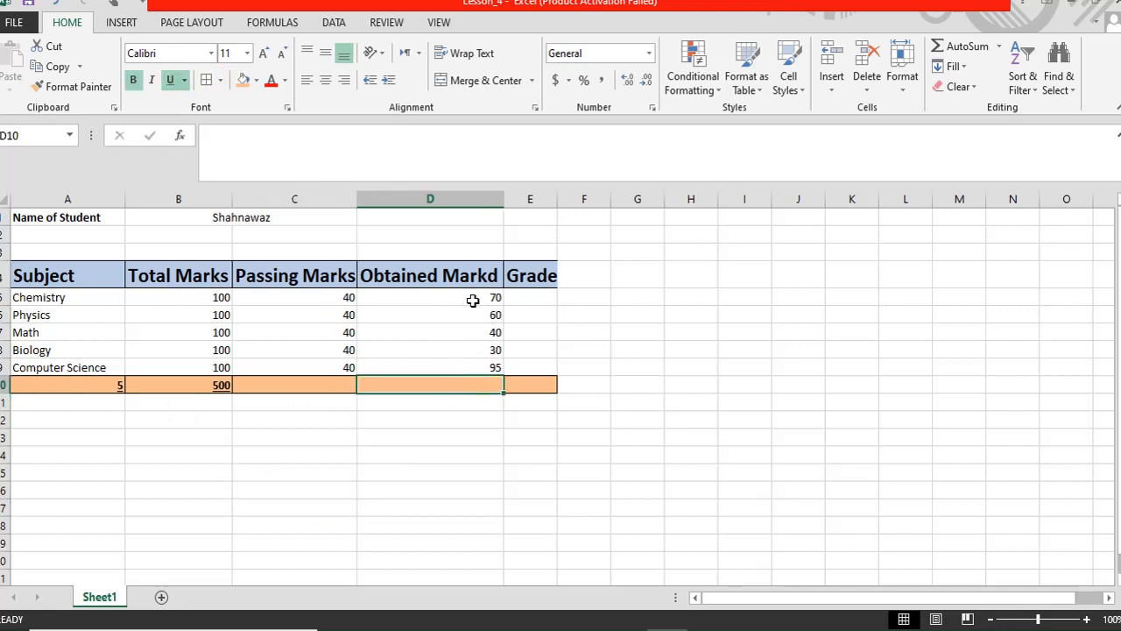
- Average the obtained marks D5:D9 into D10, giving 59
{"action": "left_click_drag", "start_coordinate": [463, 296], "coordinate": [462, 382]}
{"action": "left_click", "coordinate": [998, 47]}
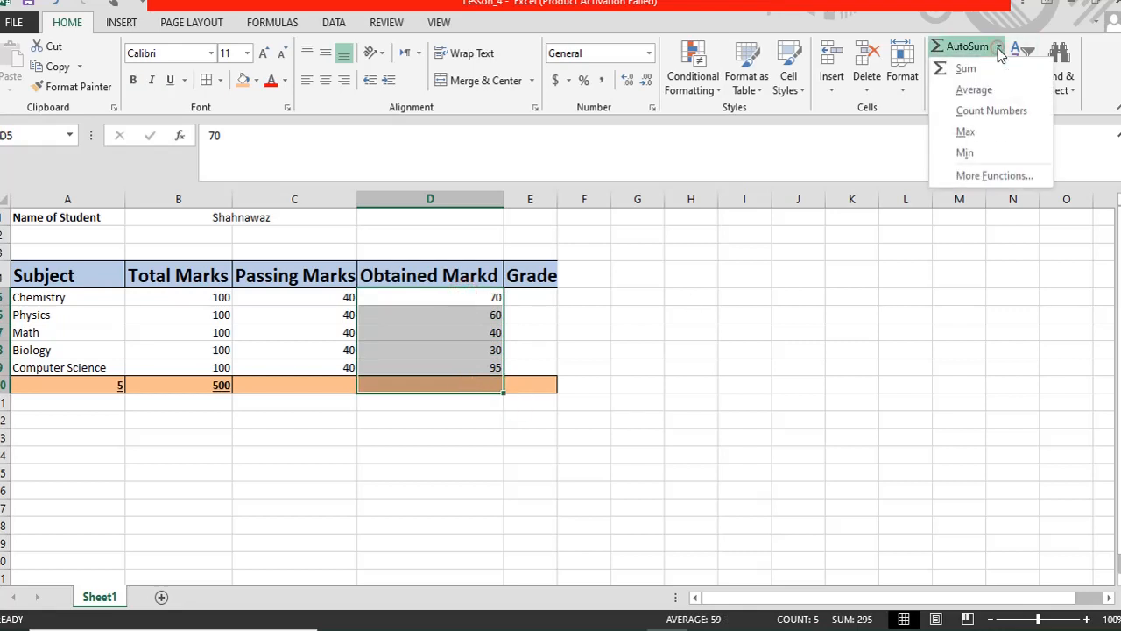
{"action": "left_click", "coordinate": [985, 94]}
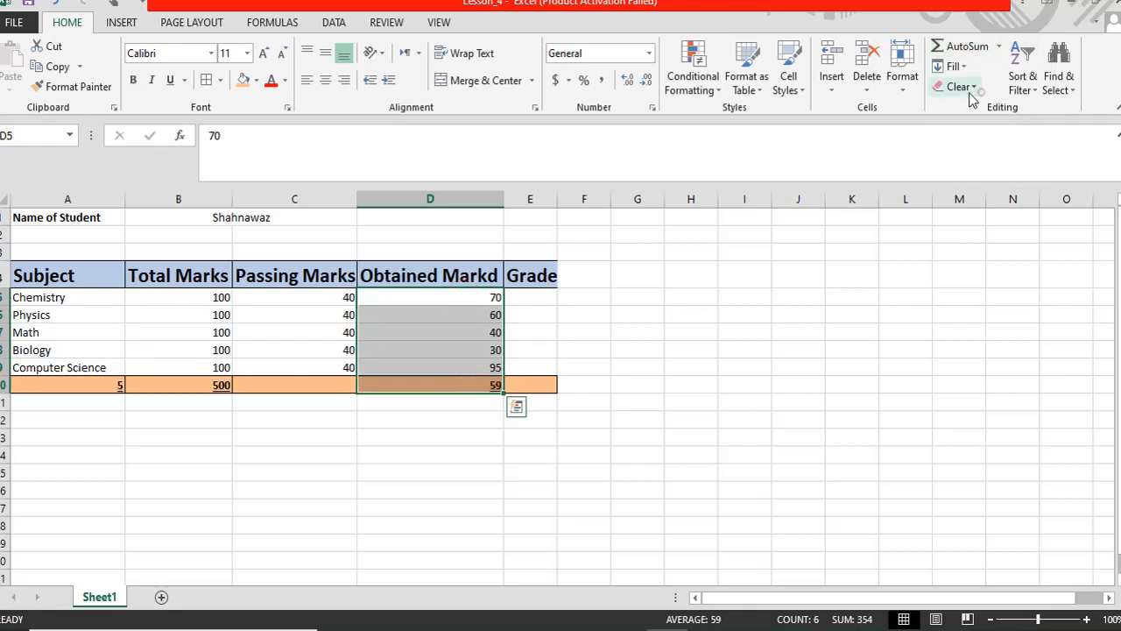
{"action": "left_click", "coordinate": [470, 445]}
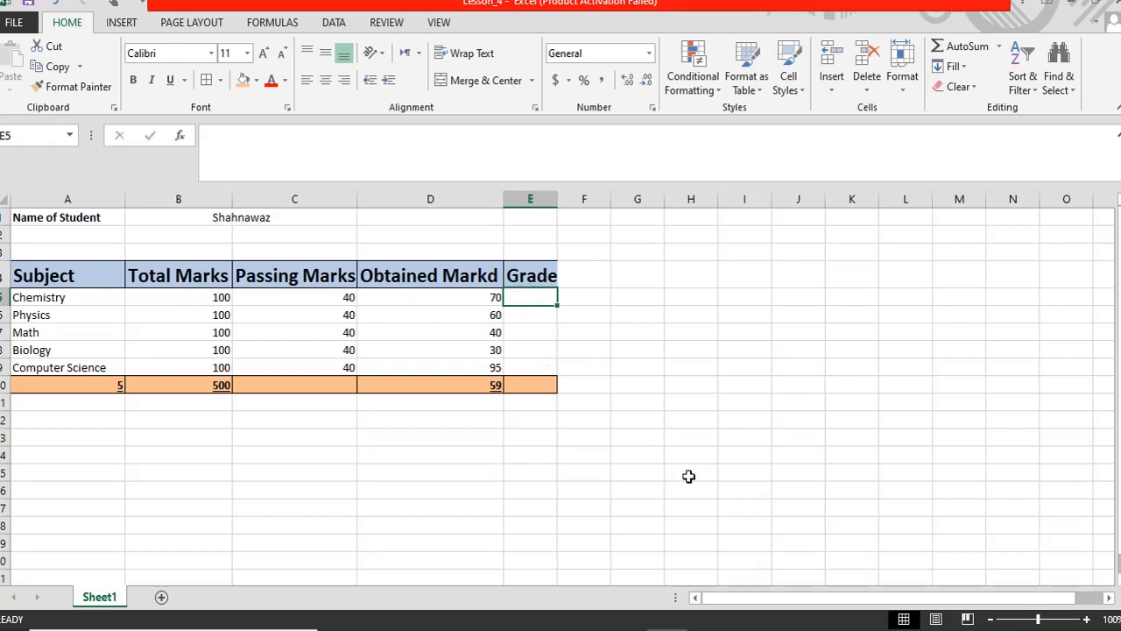
- Begin typing an 'If Condition' label in cell H4
{"action": "left_click", "coordinate": [700, 276]}
{"action": "type", "text": "If Ci"}
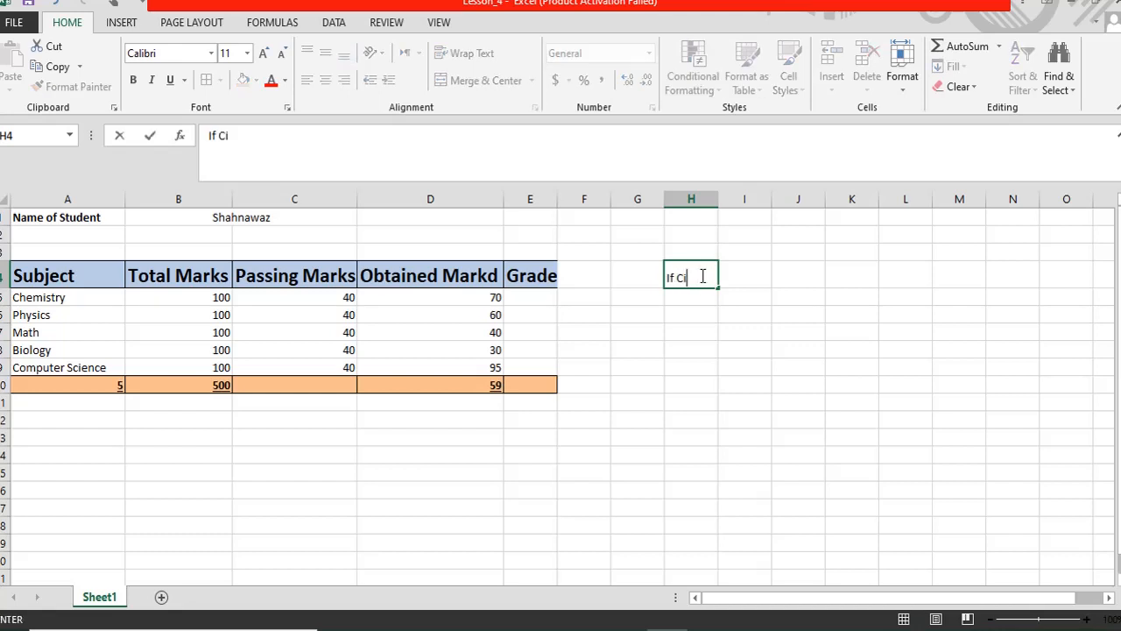
{"action": "key", "text": "BackSpace"}
{"action": "type", "text": "ondi"}
{"action": "key", "text": "BackSpace"}
- Finish the H4 label and correct its spelling to 'If Condition' in the formula bar
{"action": "type", "text": "iton"}
{"action": "key", "text": "Return"}
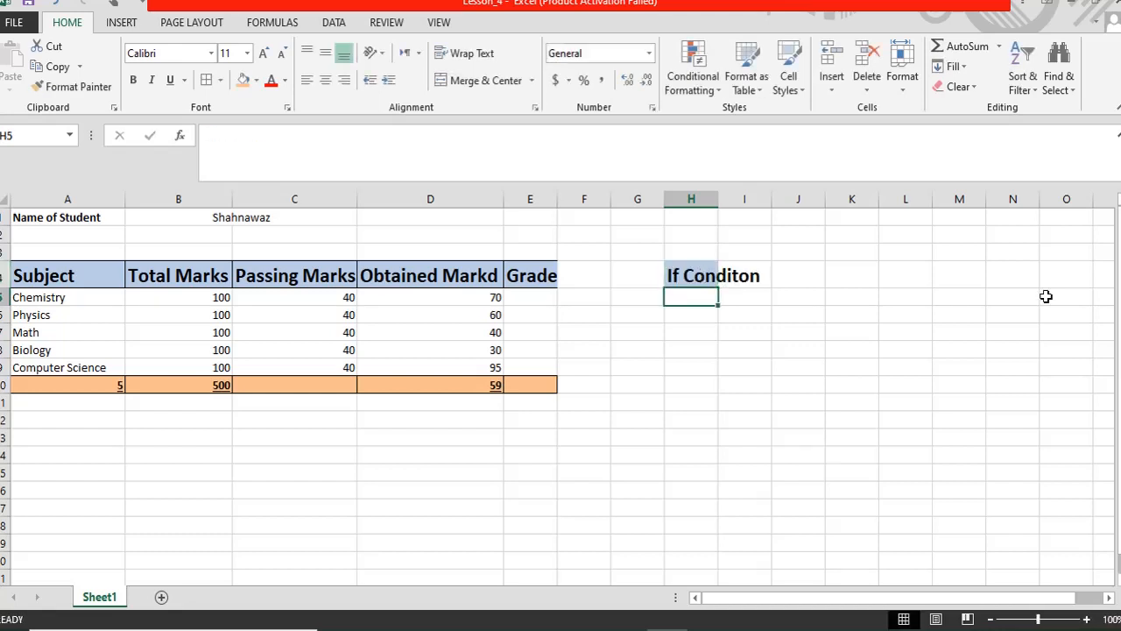
{"action": "left_click", "coordinate": [692, 277]}
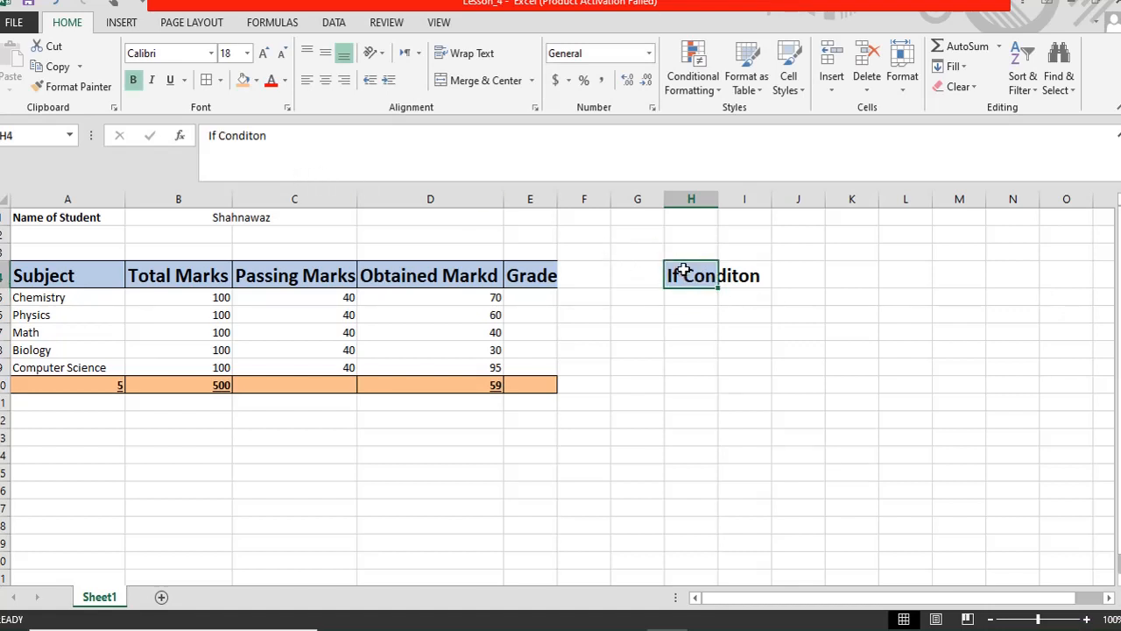
{"action": "left_click", "coordinate": [251, 139]}
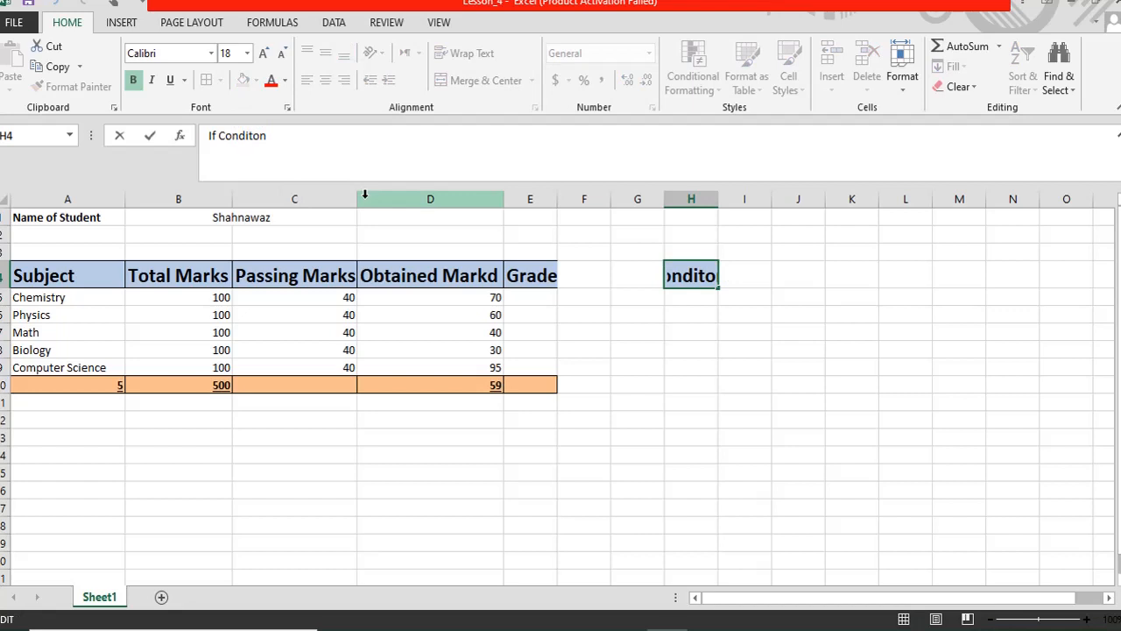
{"action": "type", "text": "i"}
{"action": "key", "text": "Return"}
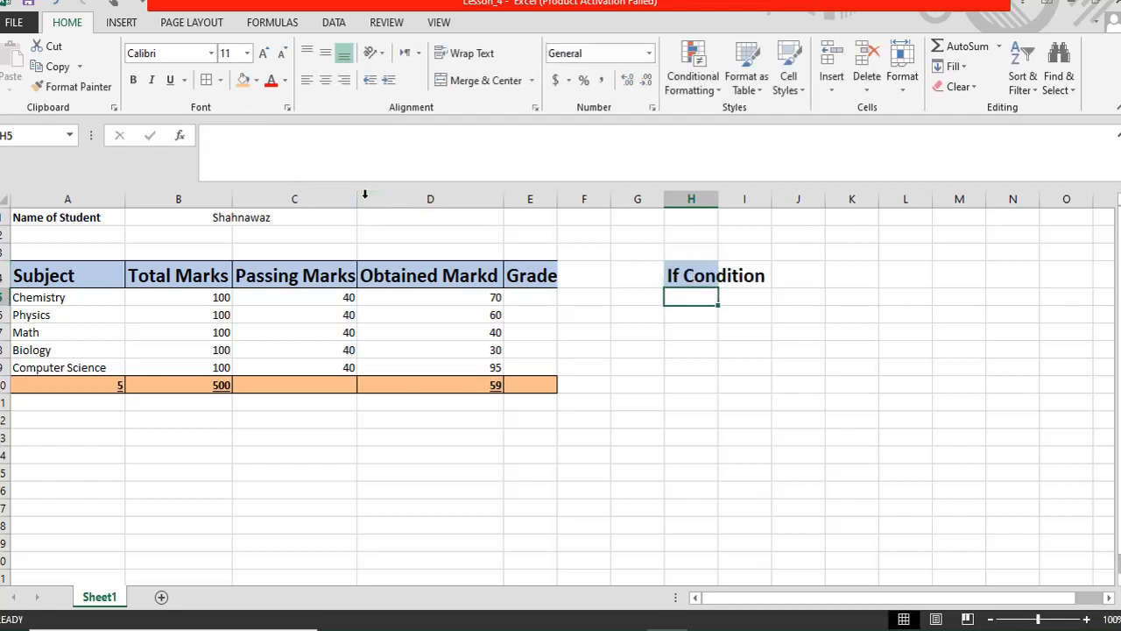
- Delete the label from H4 and set the cell's fill to No Fill
{"action": "key", "text": "Up"}
{"action": "key", "text": "Delete"}
{"action": "left_click_drag", "start_coordinate": [706, 303], "coordinate": [706, 307]}
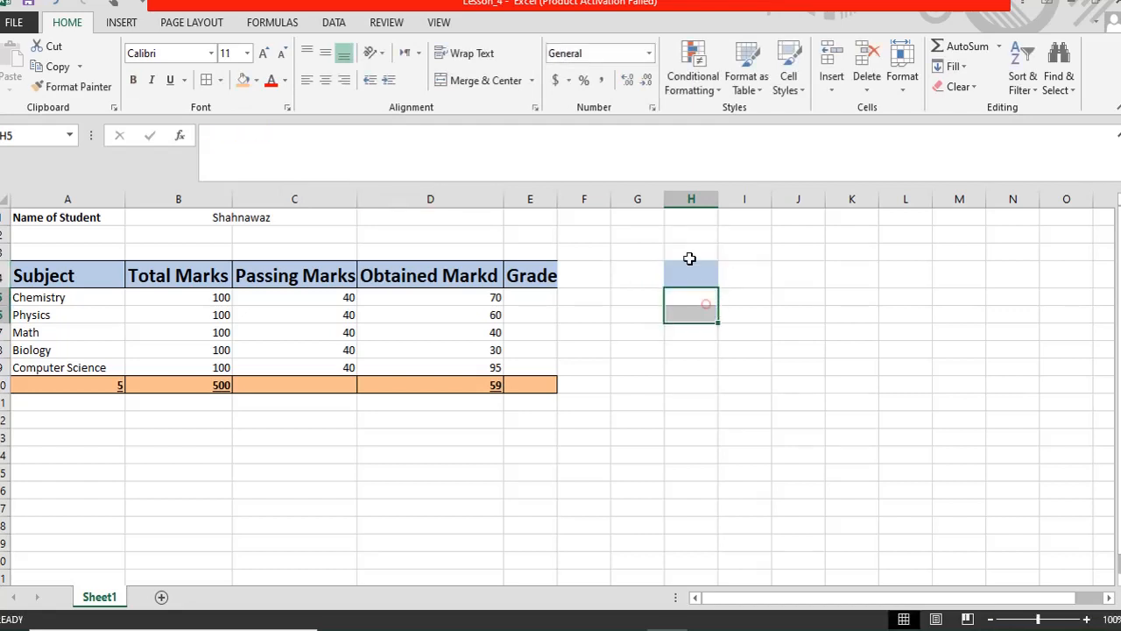
{"action": "left_click", "coordinate": [688, 258]}
{"action": "left_click", "coordinate": [686, 281]}
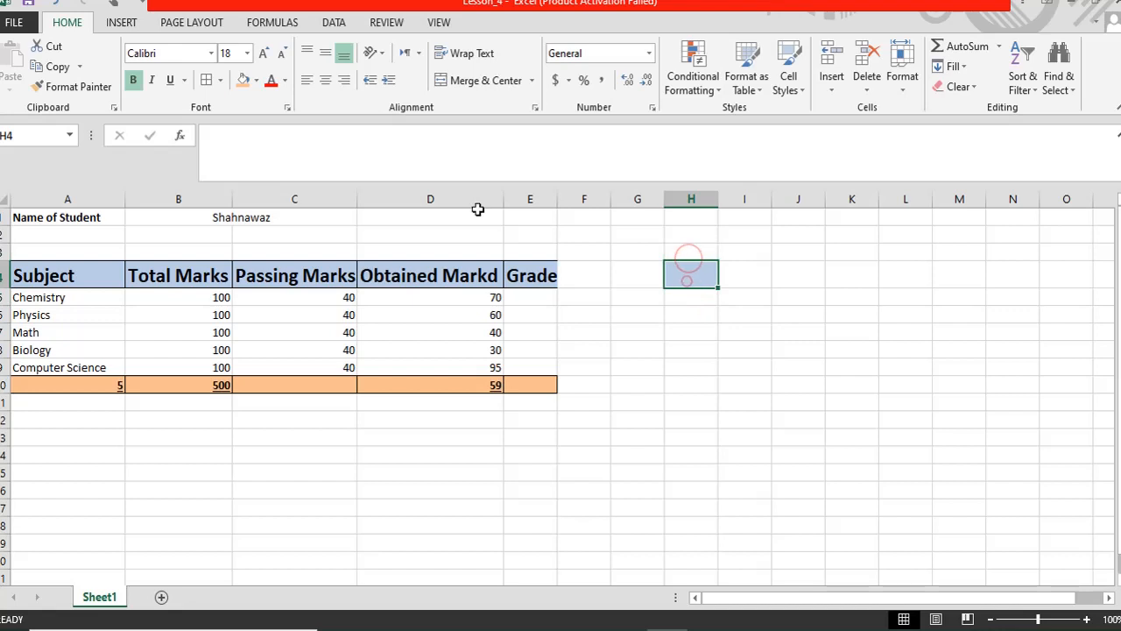
{"action": "left_click", "coordinate": [256, 80]}
{"action": "left_click", "coordinate": [278, 234]}
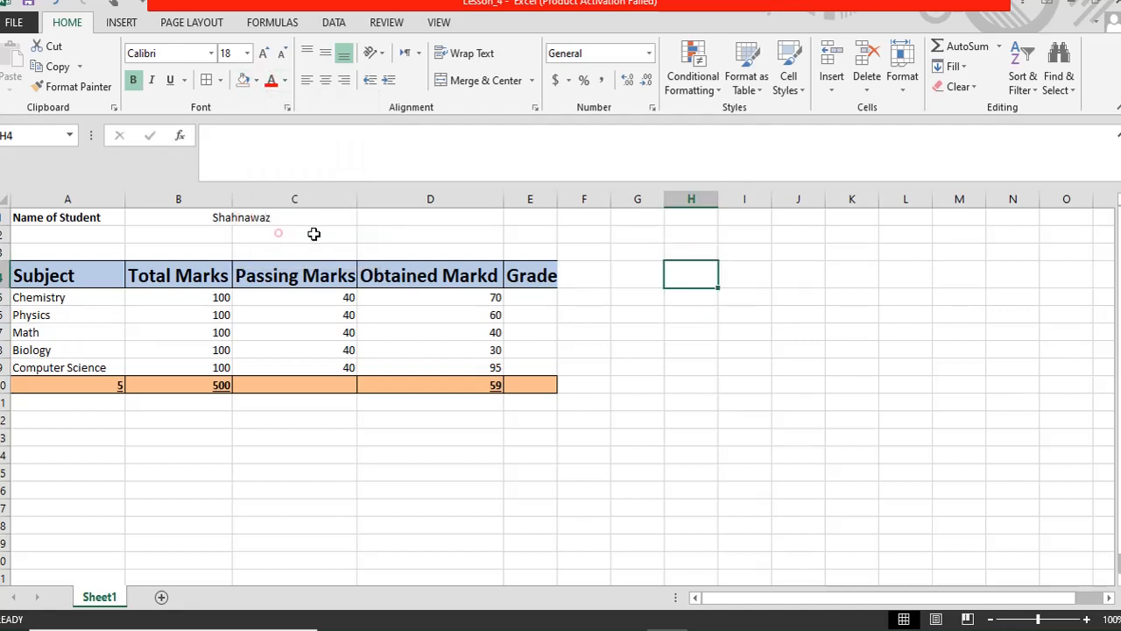
{"action": "left_click", "coordinate": [542, 298]}
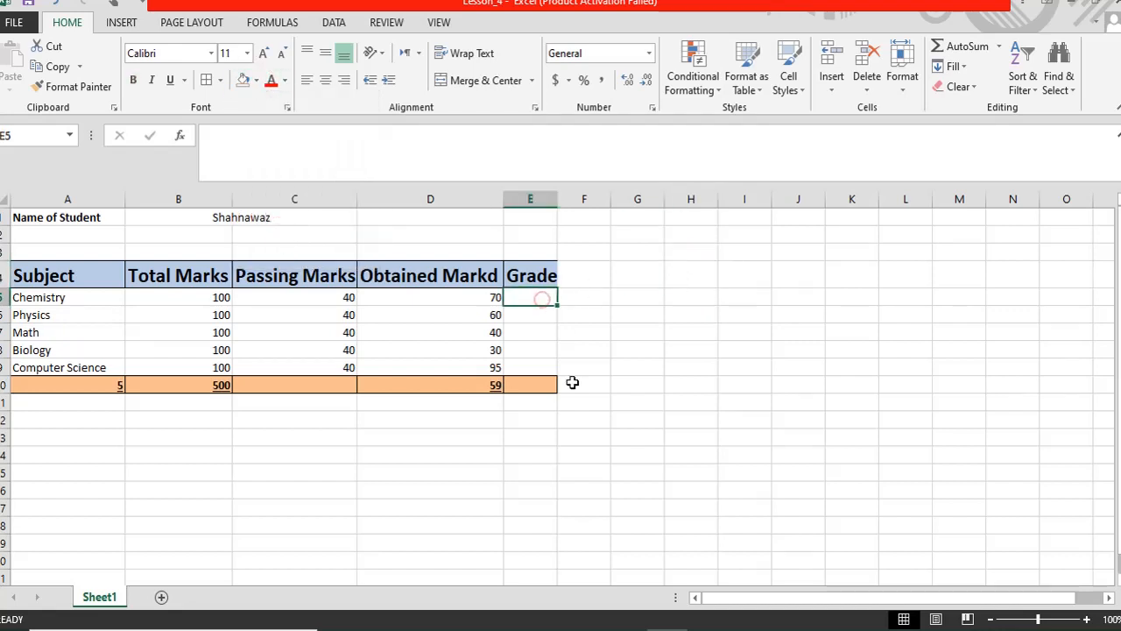
{"action": "left_click", "coordinate": [522, 312]}
{"action": "left_click", "coordinate": [518, 297]}
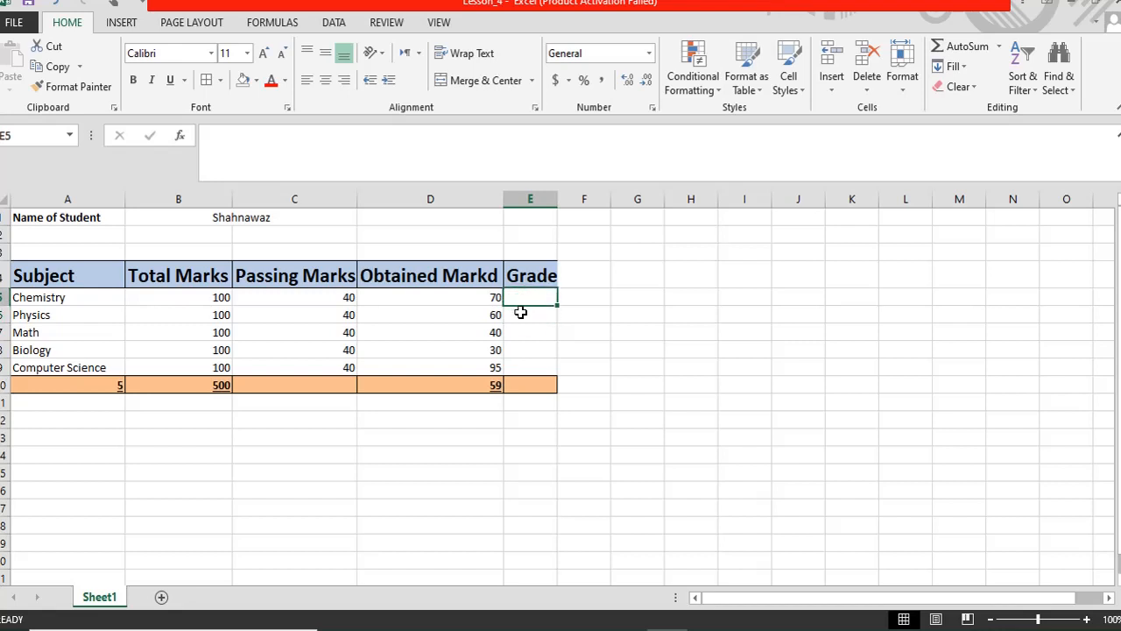
{"action": "left_click", "coordinate": [522, 314]}
{"action": "left_click", "coordinate": [520, 298]}
{"action": "left_click", "coordinate": [520, 316]}
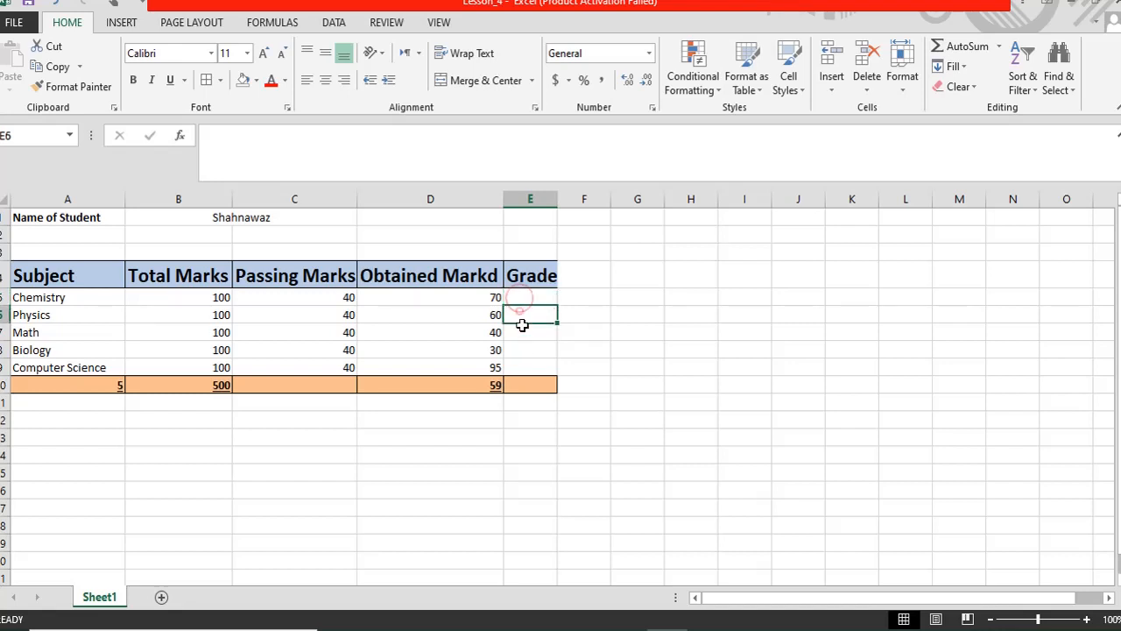
{"action": "left_click", "coordinate": [523, 329]}
{"action": "left_click", "coordinate": [522, 298]}
{"action": "left_click", "coordinate": [525, 316]}
{"action": "left_click", "coordinate": [517, 294]}
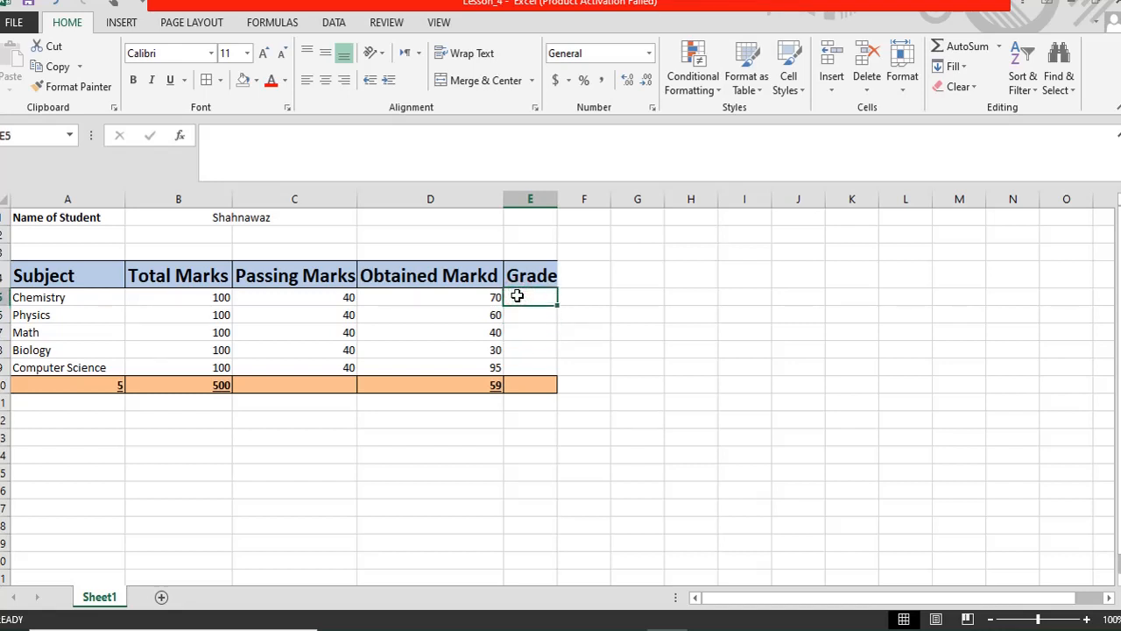
{"action": "left_click", "coordinate": [516, 312]}
{"action": "left_click", "coordinate": [517, 295]}
{"action": "left_click", "coordinate": [480, 296]}
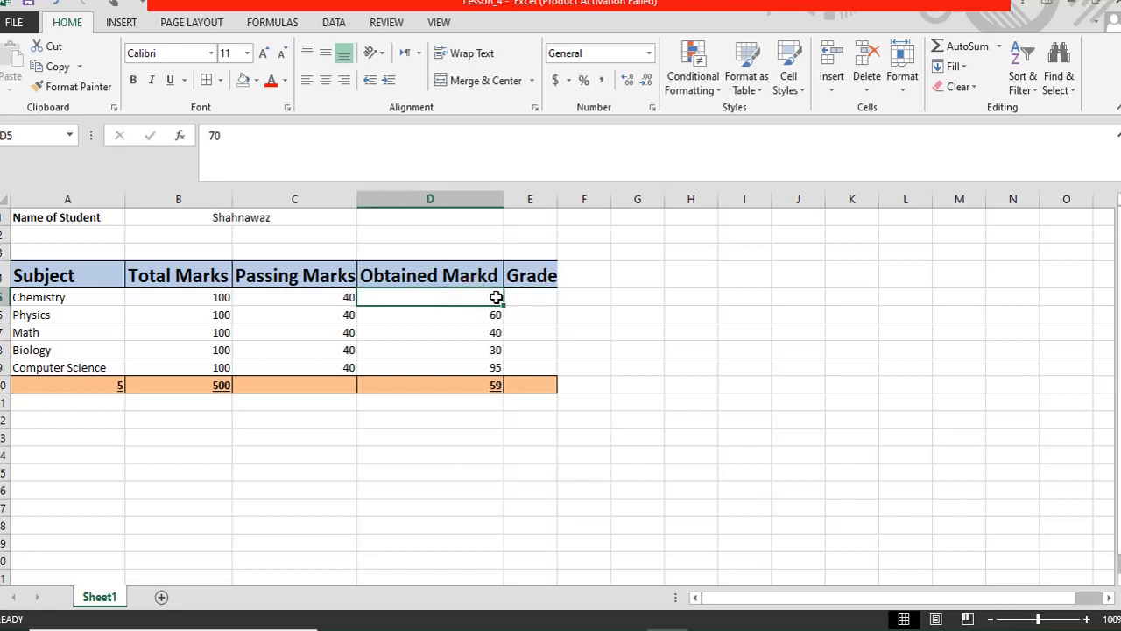
{"action": "left_click", "coordinate": [523, 297]}
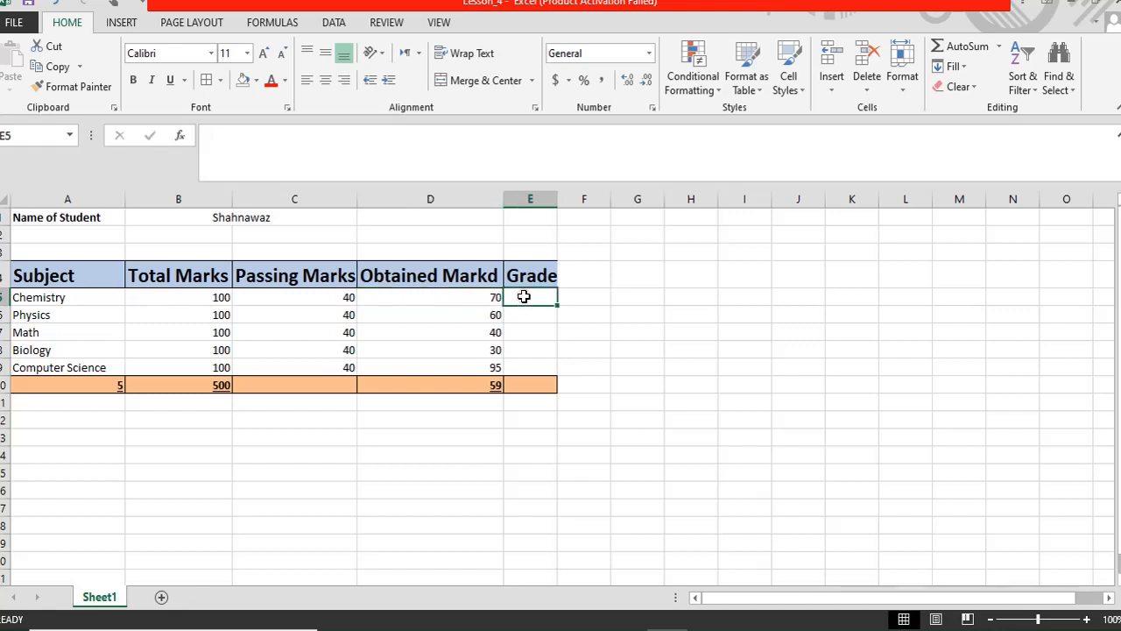
- Type the start of E5's nested IF: =if(D5>=70"A",if(D5>="60, removing a stray letter
{"action": "type", "text": "=if("}
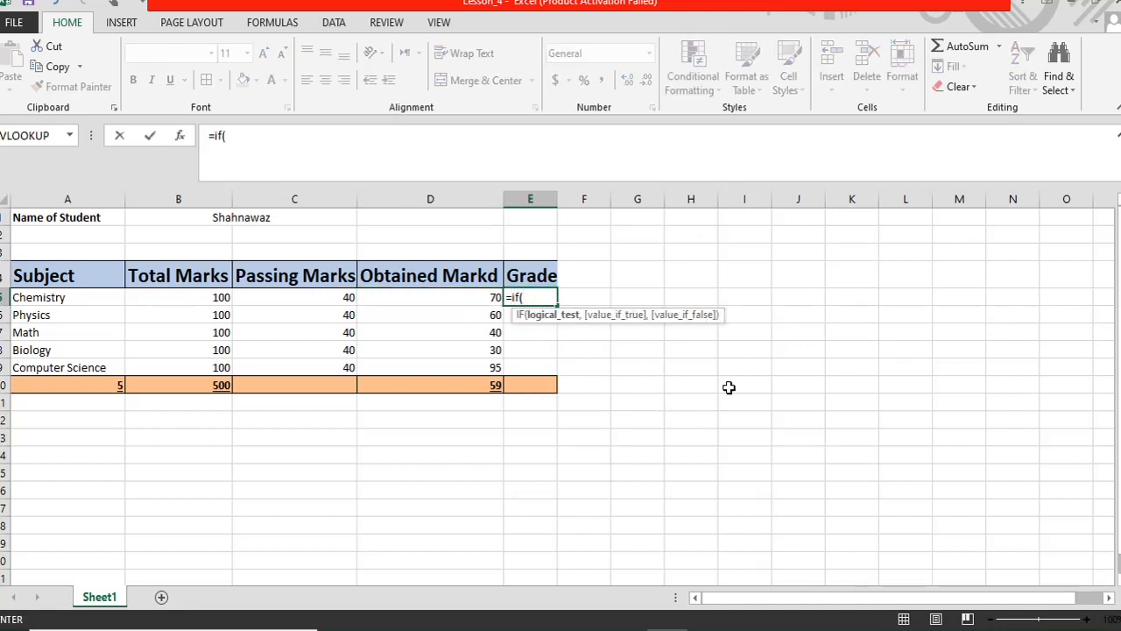
{"action": "left_click", "coordinate": [476, 297]}
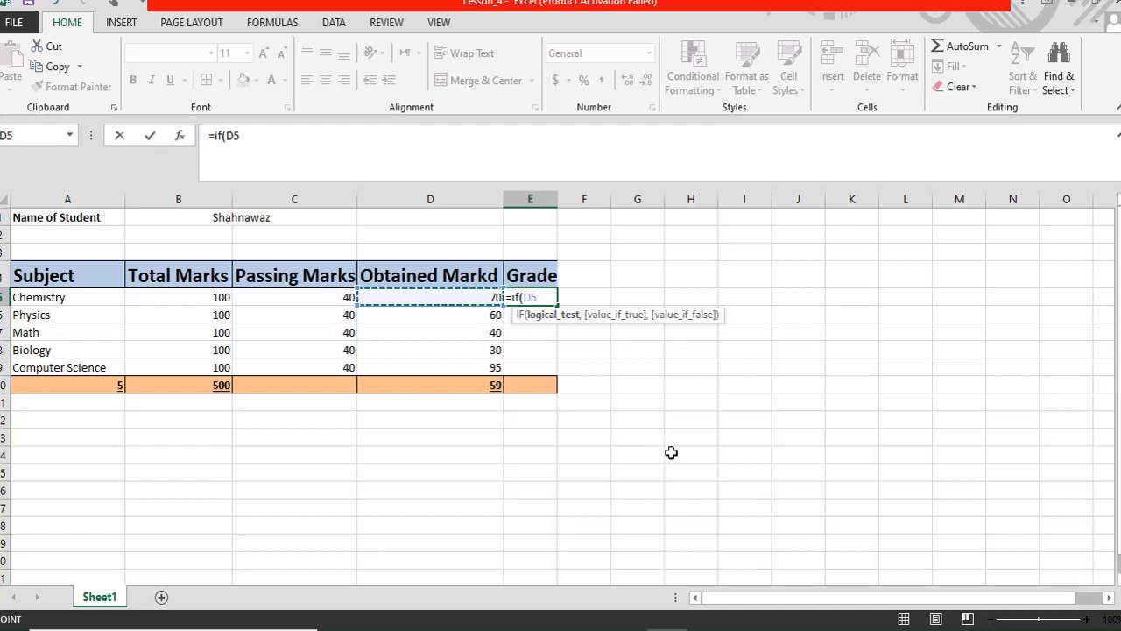
{"action": "type", "text": ">="}
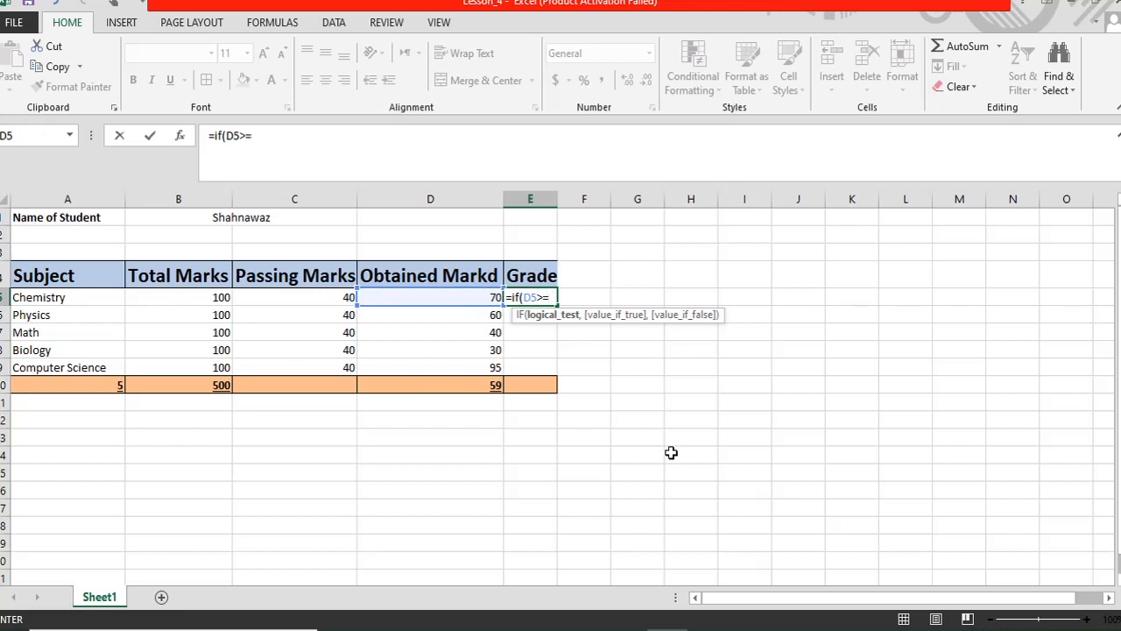
{"action": "type", "text": "70\"A"}
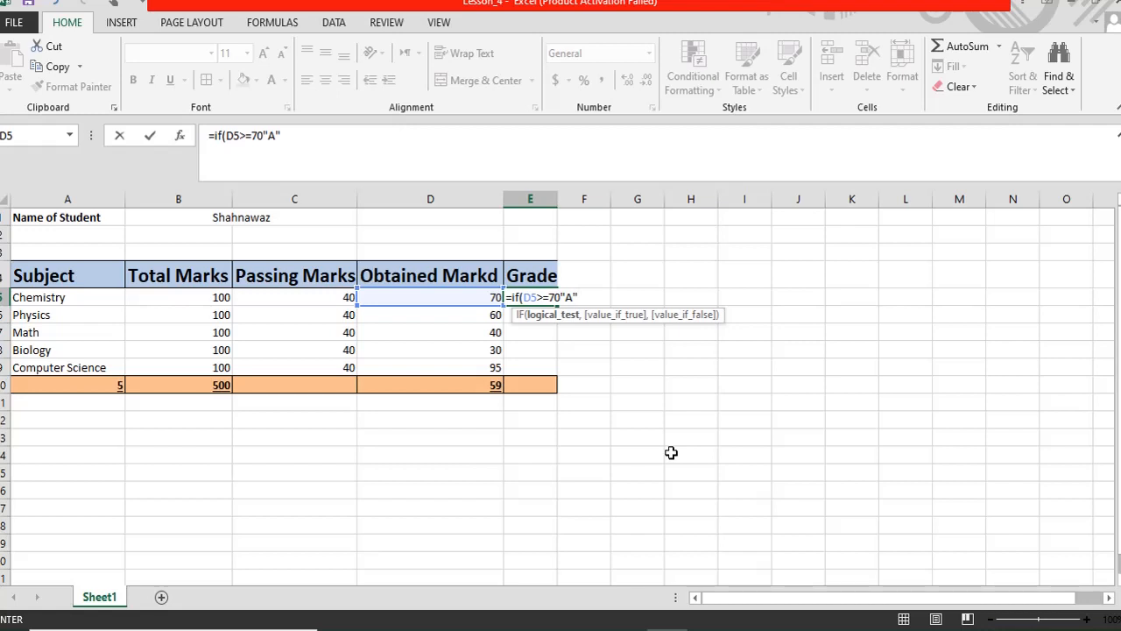
{"action": "type", "text": "\","}
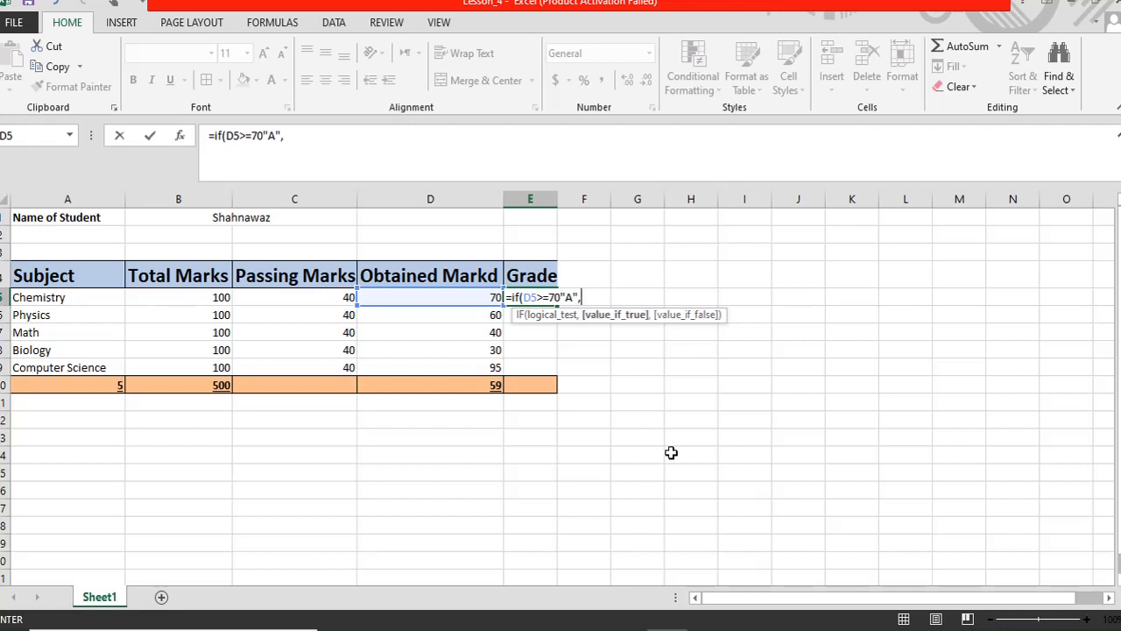
{"action": "type", "text": "if("}
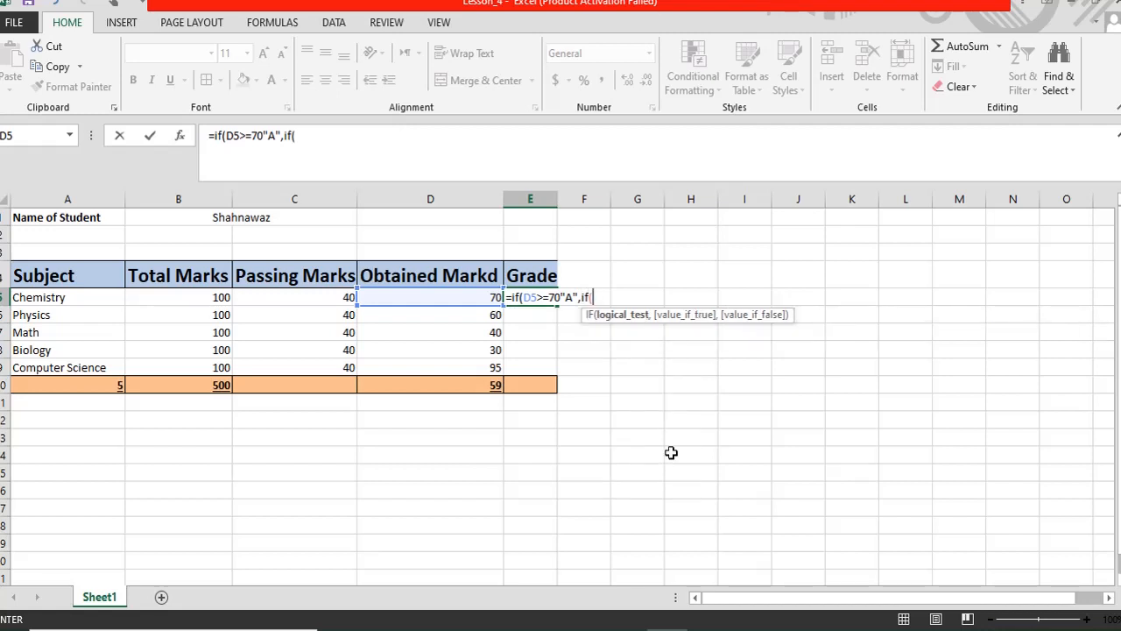
{"action": "left_click", "coordinate": [480, 296]}
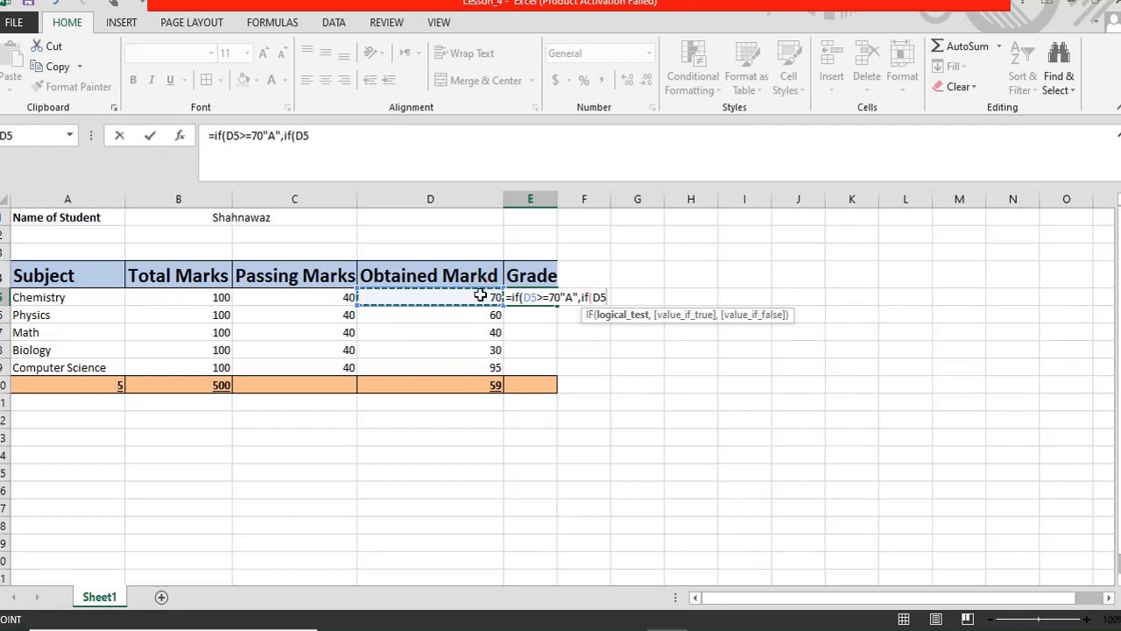
{"action": "type", "text": ">"}
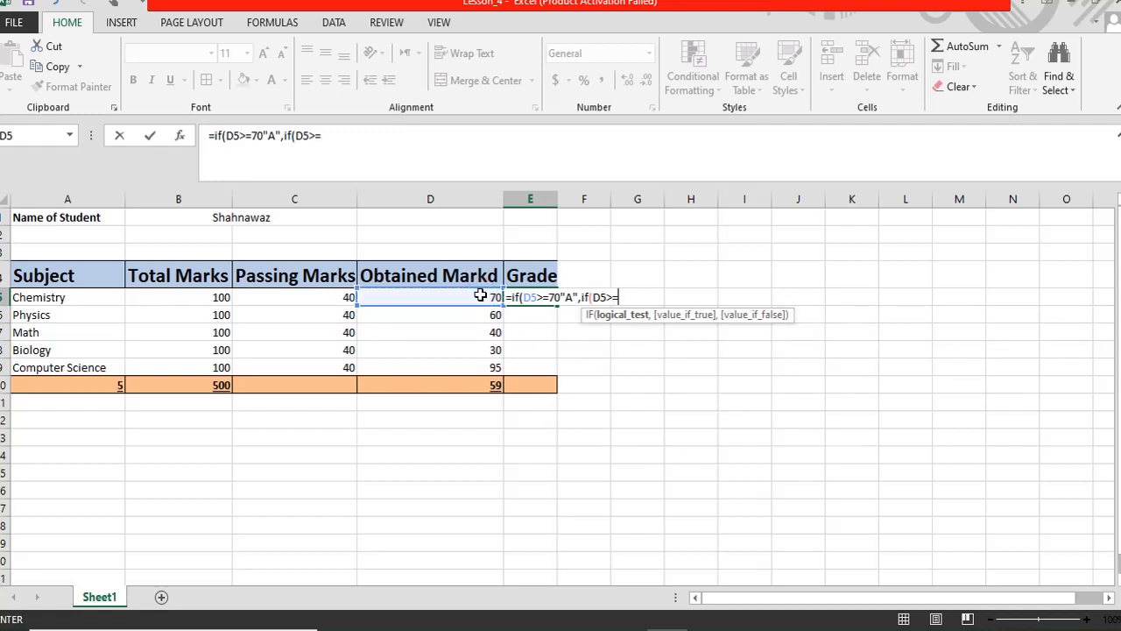
{"action": "type", "text": "=\"60\",B"}
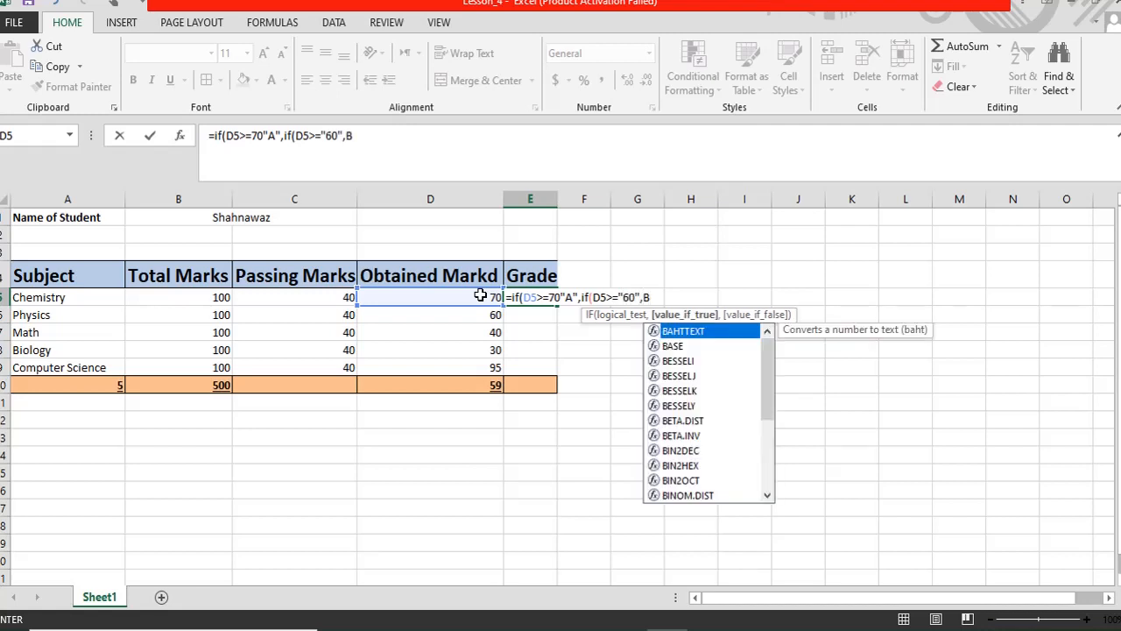
{"action": "key", "text": "BackSpace"}
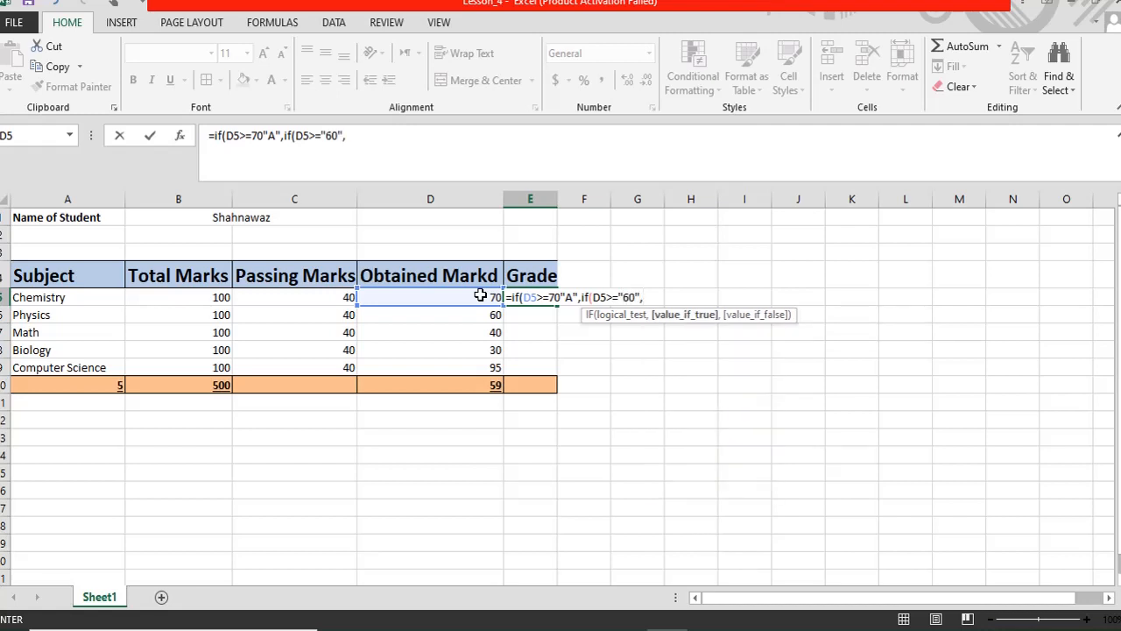
{"action": "key", "text": "BackSpace"}
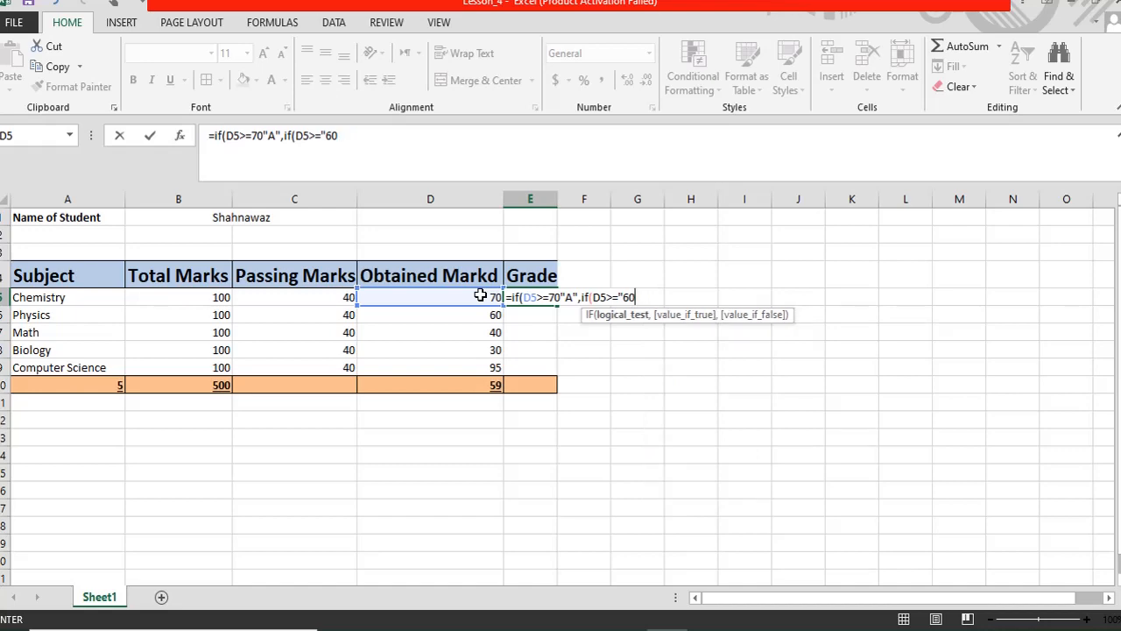
{"action": "key", "text": "Return"}
- Fix the 60 test in E5's formula by dropping the quote and add the "B" branch
{"action": "left_click", "coordinate": [892, 248]}
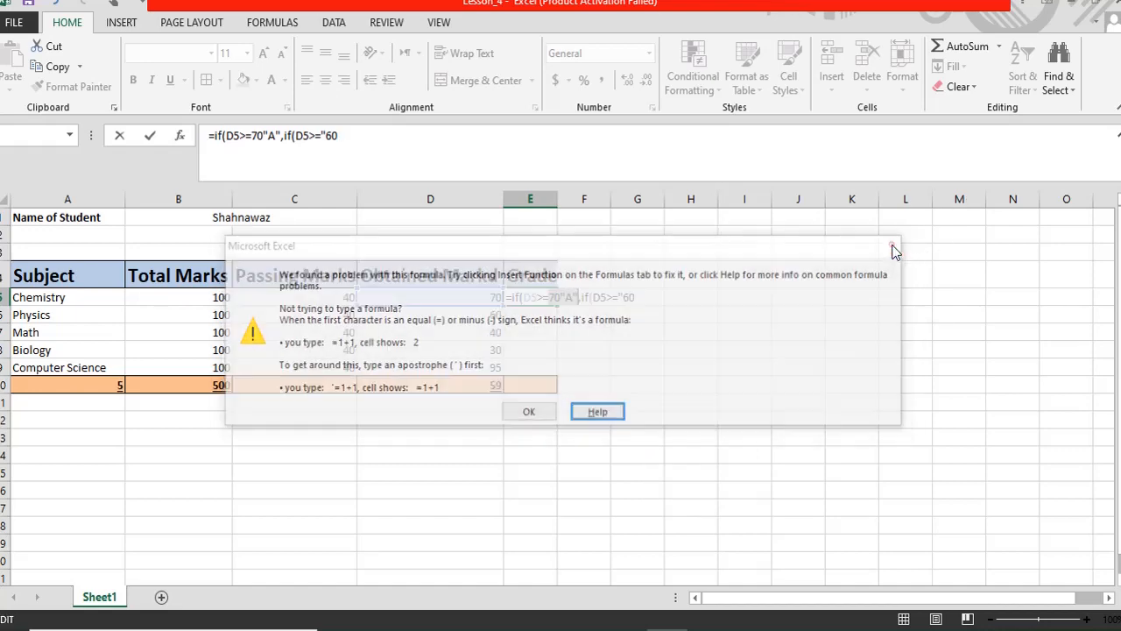
{"action": "left_click", "coordinate": [622, 296]}
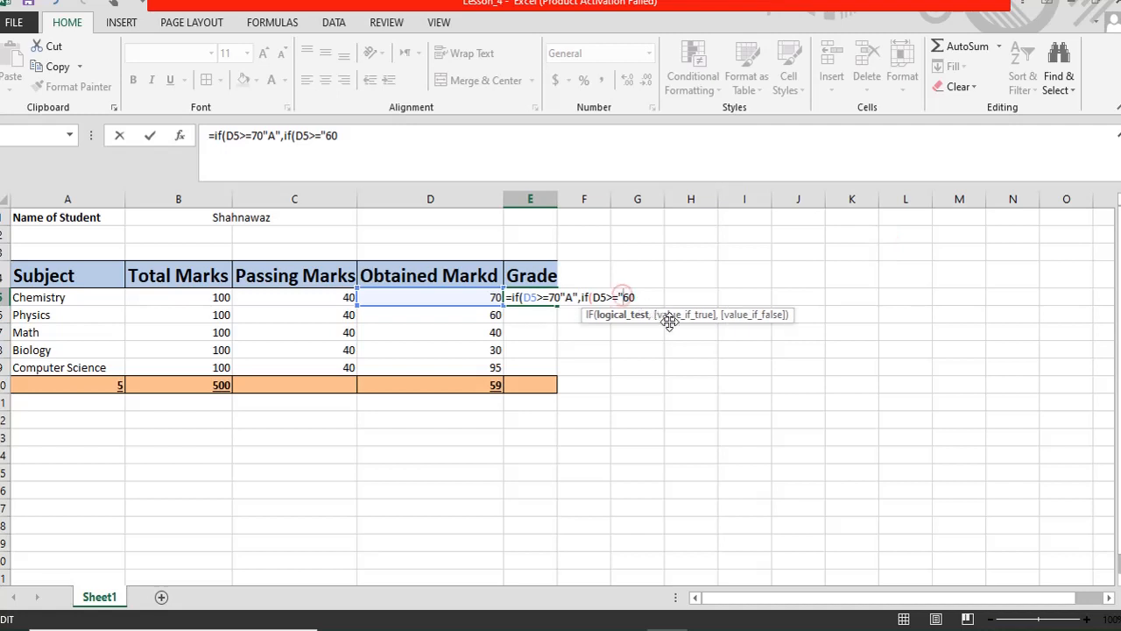
{"action": "key", "text": "BackSpace"}
{"action": "key", "text": "Right"}
{"action": "key", "text": "Right"}
{"action": "type", "text": ","}
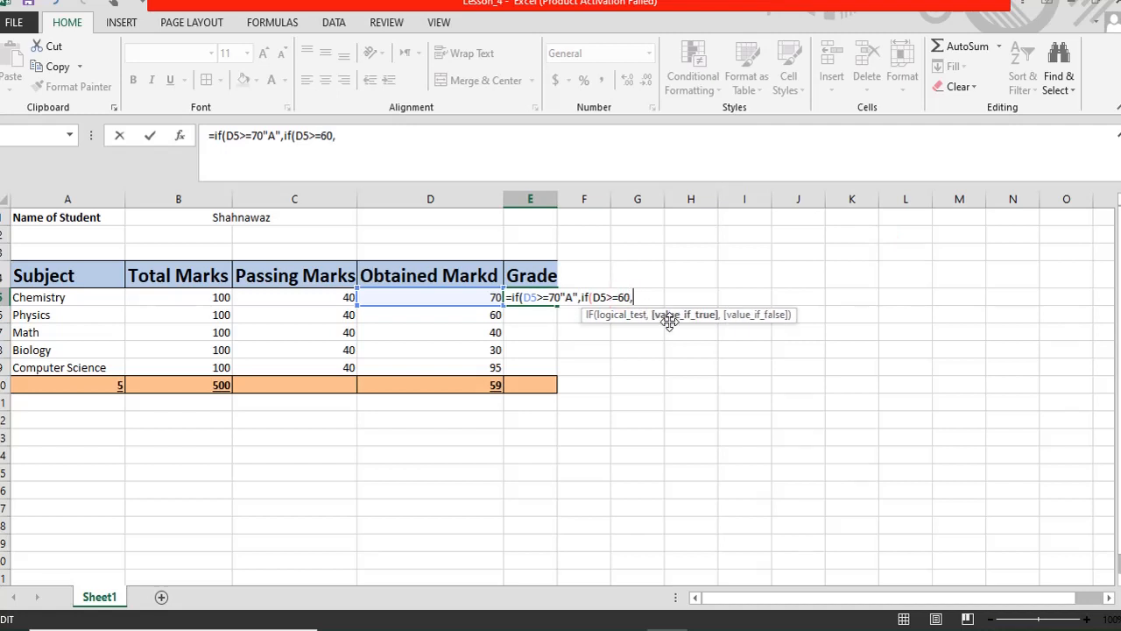
{"action": "type", "text": "\"B\",if"}
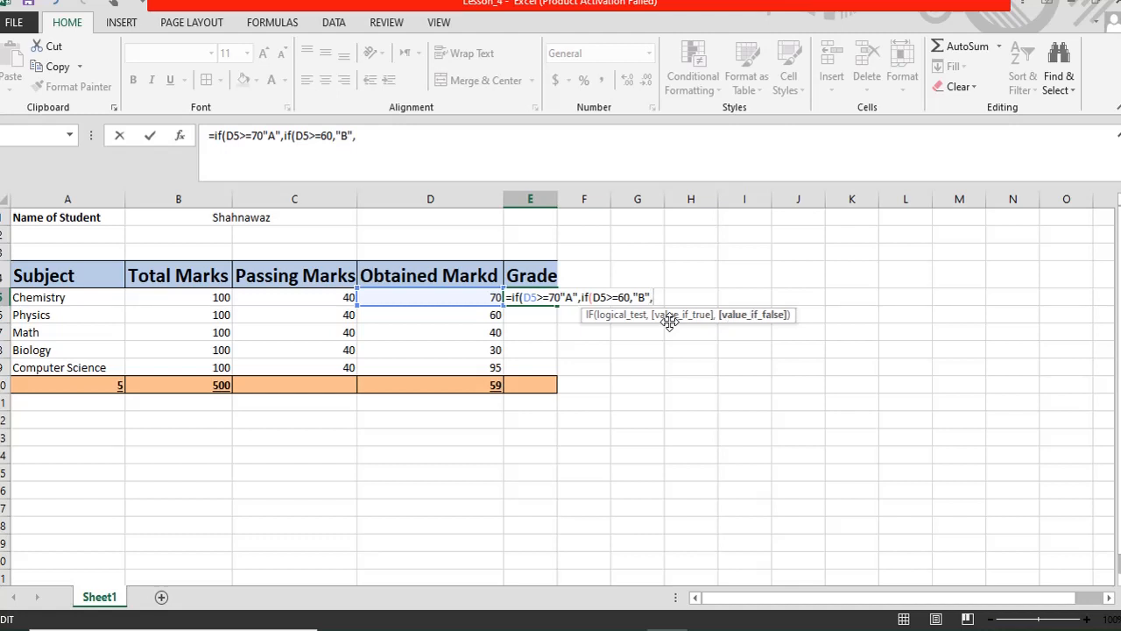
{"action": "type", "text": "("}
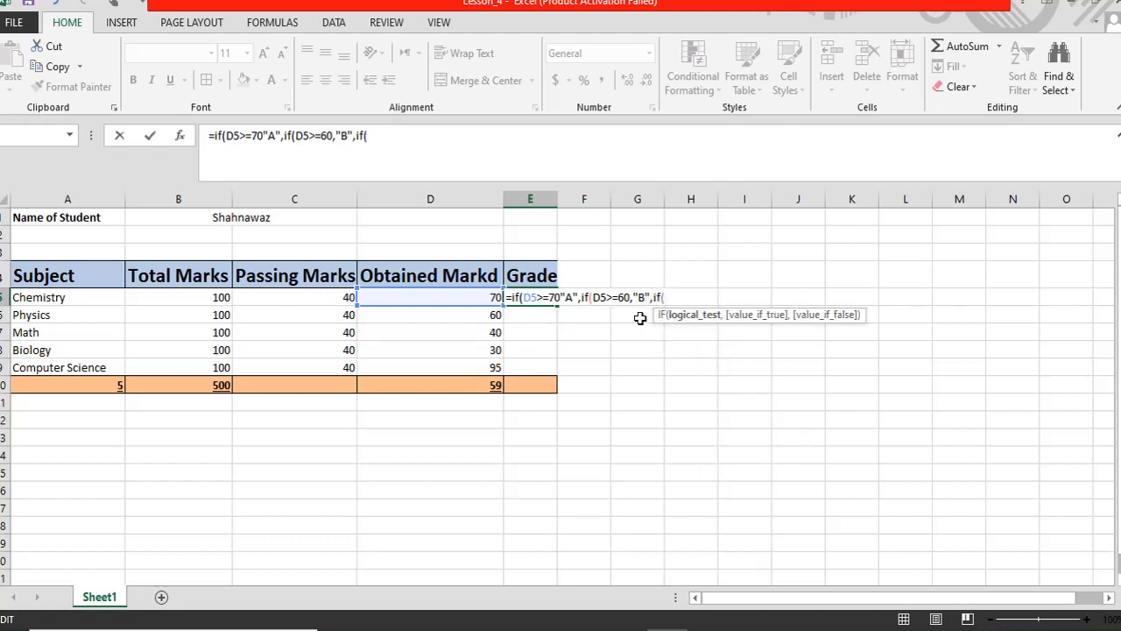
- Add the D5>=50 "C" and "Fail" branches, close the brackets and enter the formula
{"action": "left_click", "coordinate": [473, 296]}
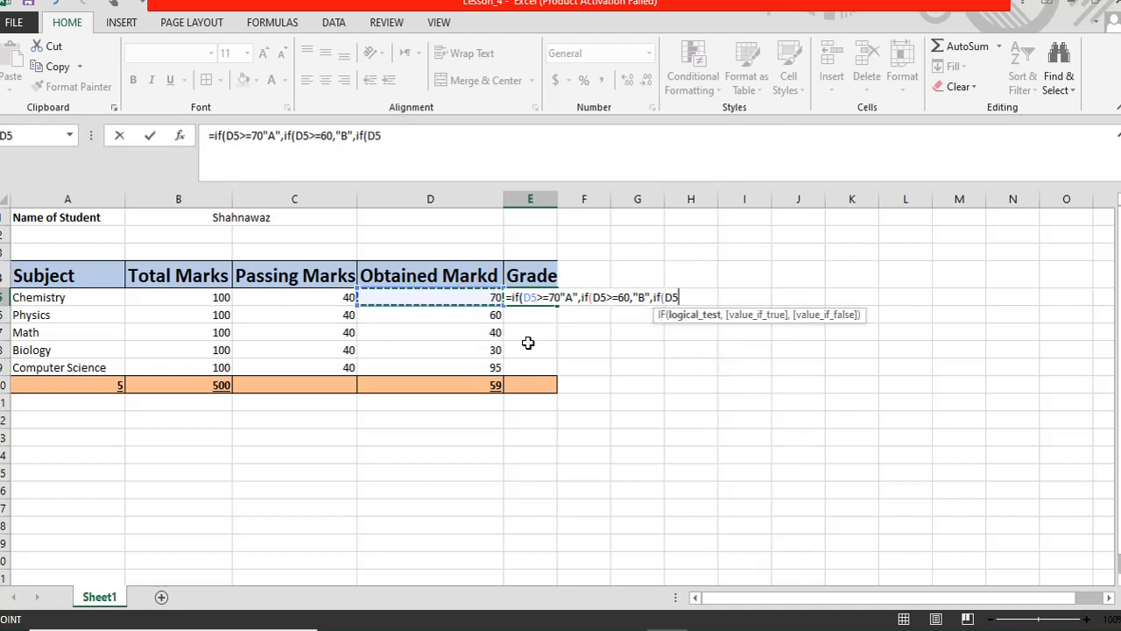
{"action": "type", "text": ">="}
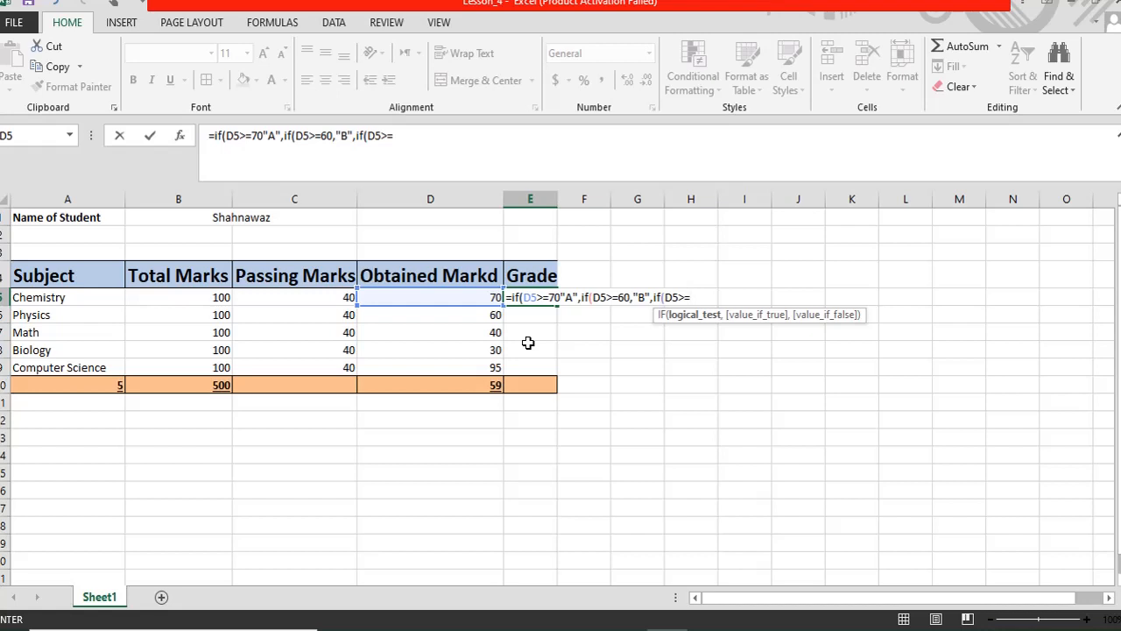
{"action": "type", "text": "50,"}
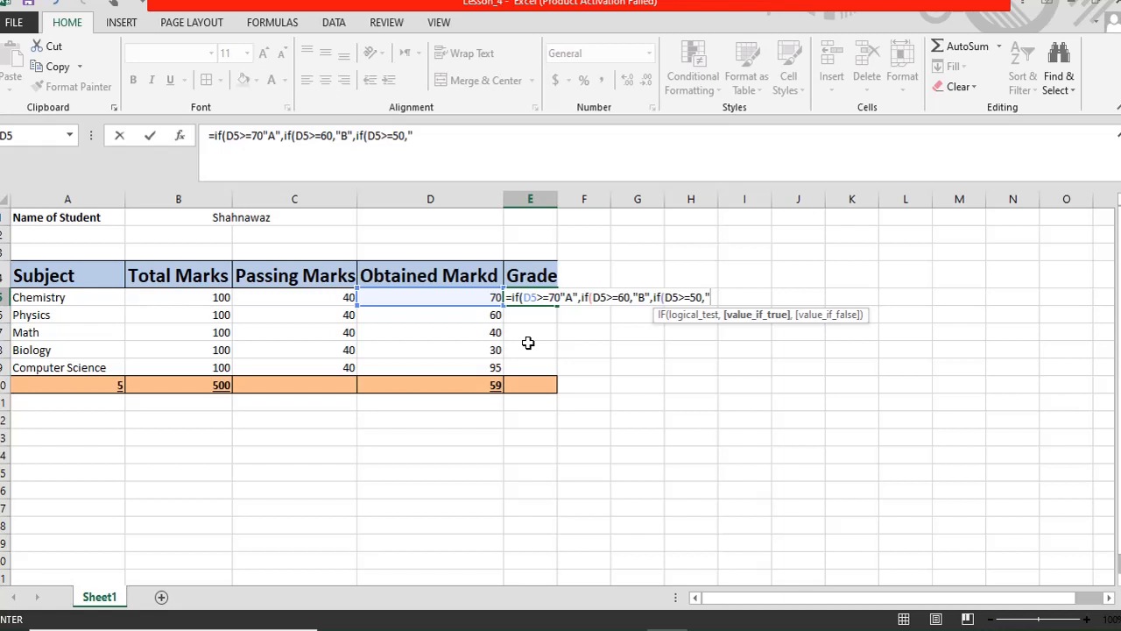
{"action": "type", "text": "\"C\""}
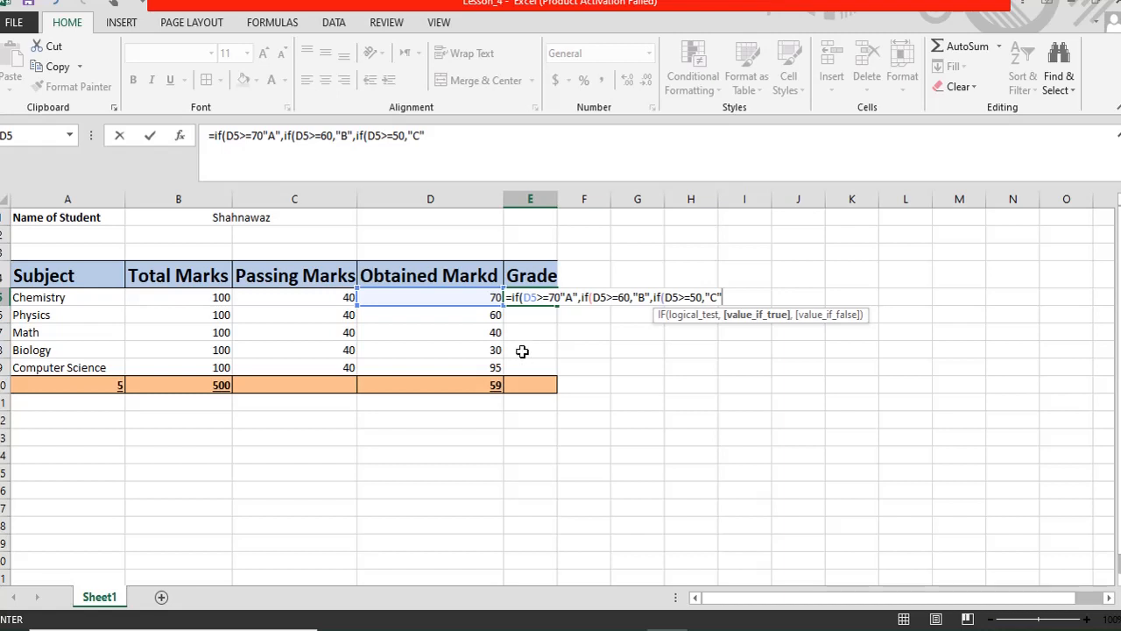
{"action": "type", "text": ","}
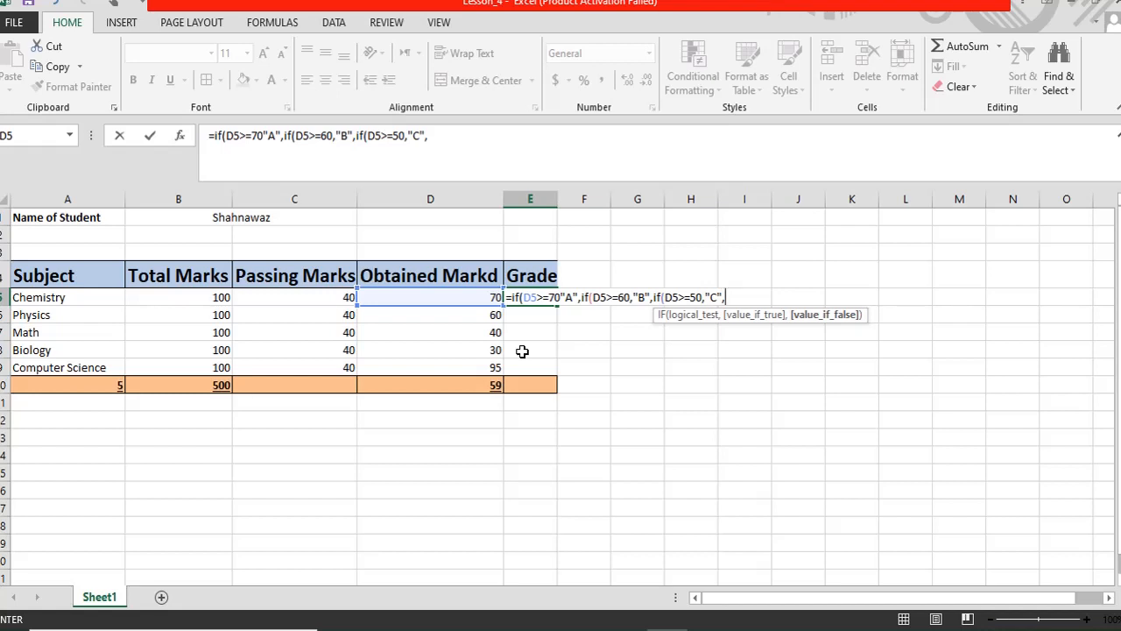
{"action": "type", "text": "\"Fail"}
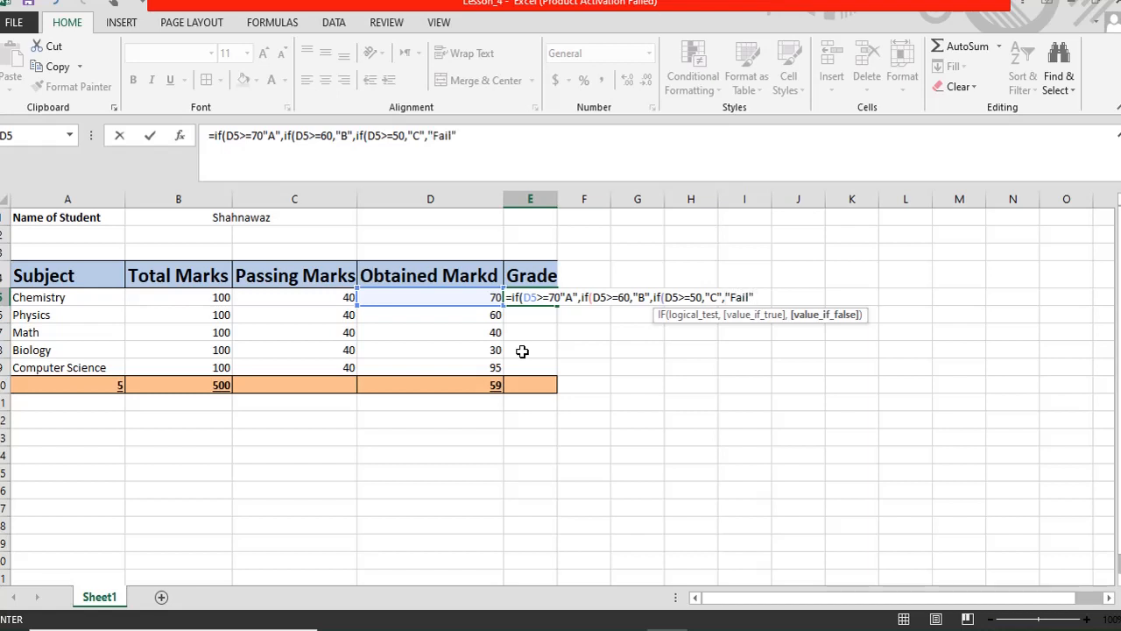
{"action": "type", "text": "\")"}
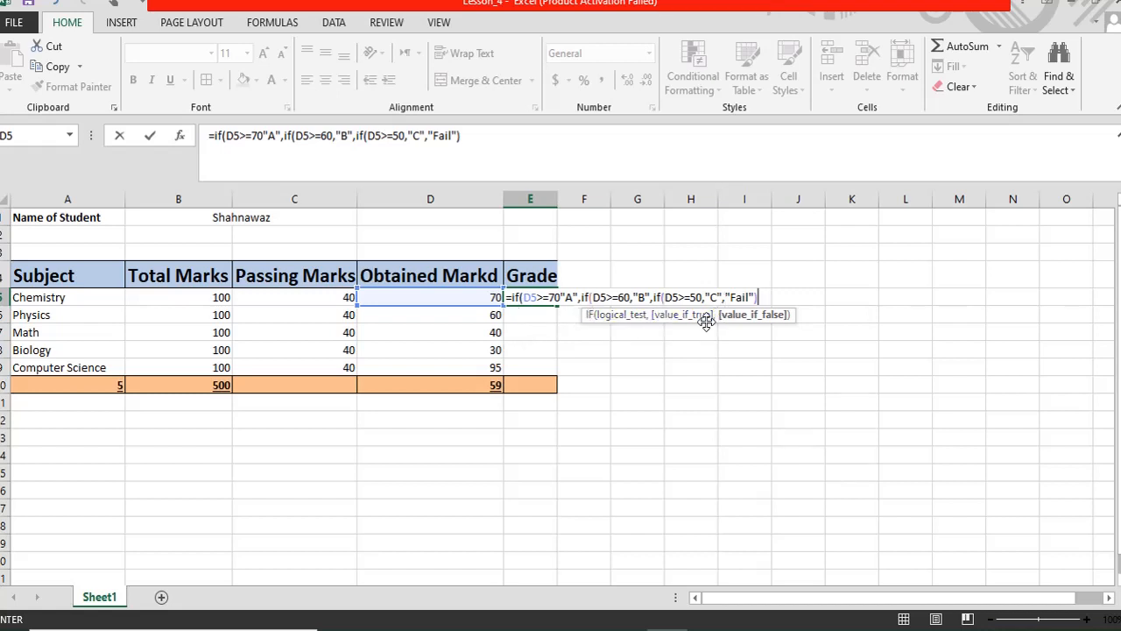
{"action": "type", "text": "))"}
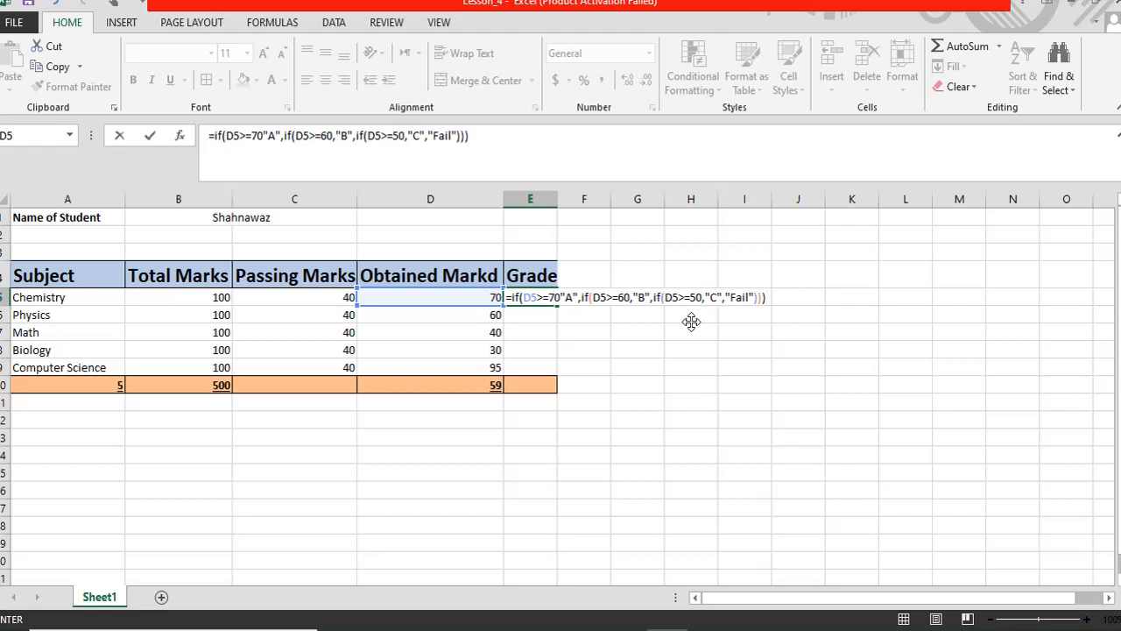
{"action": "key", "text": "Return"}
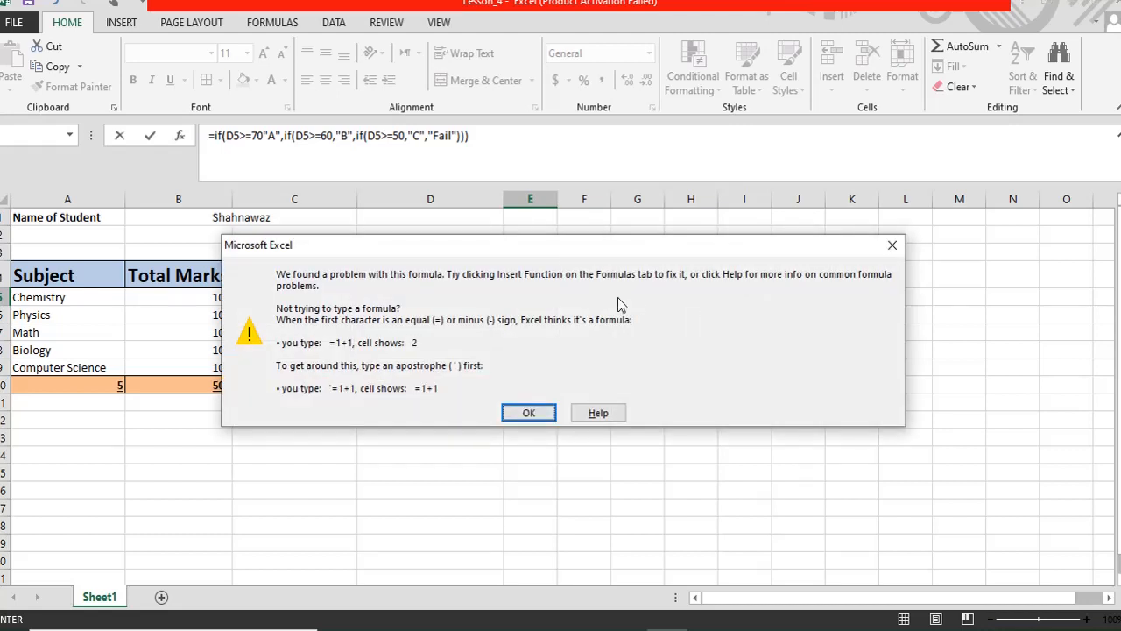
- Insert the missing comma after 70 in E5's formula and re-enter it, showing grade A
{"action": "left_click", "coordinate": [530, 413]}
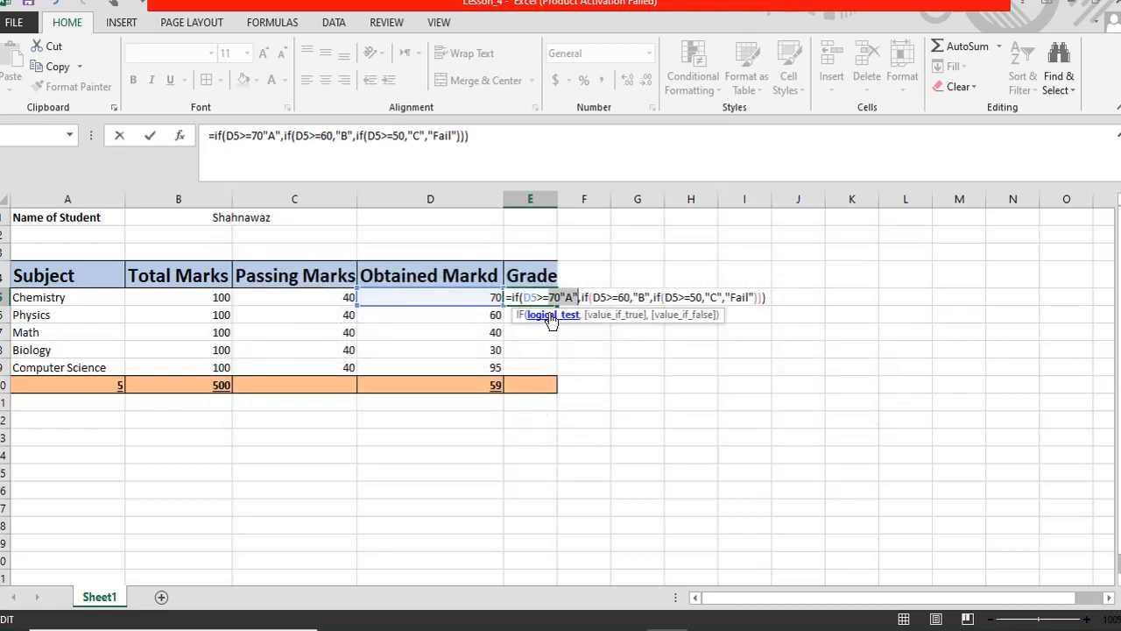
{"action": "left_click", "coordinate": [560, 297]}
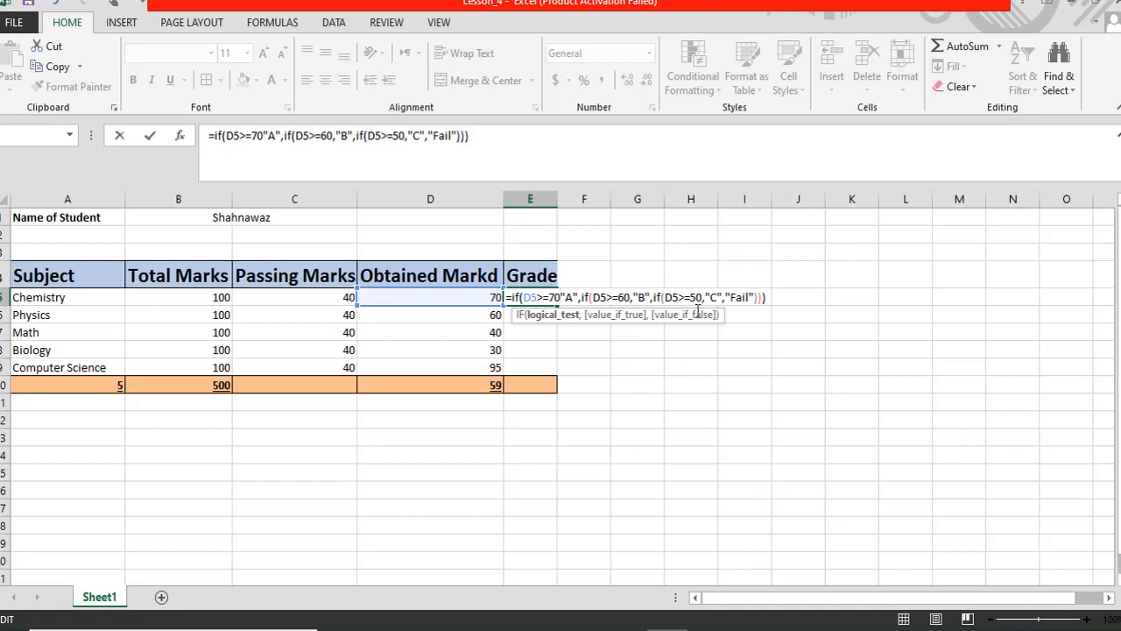
{"action": "type", "text": ","}
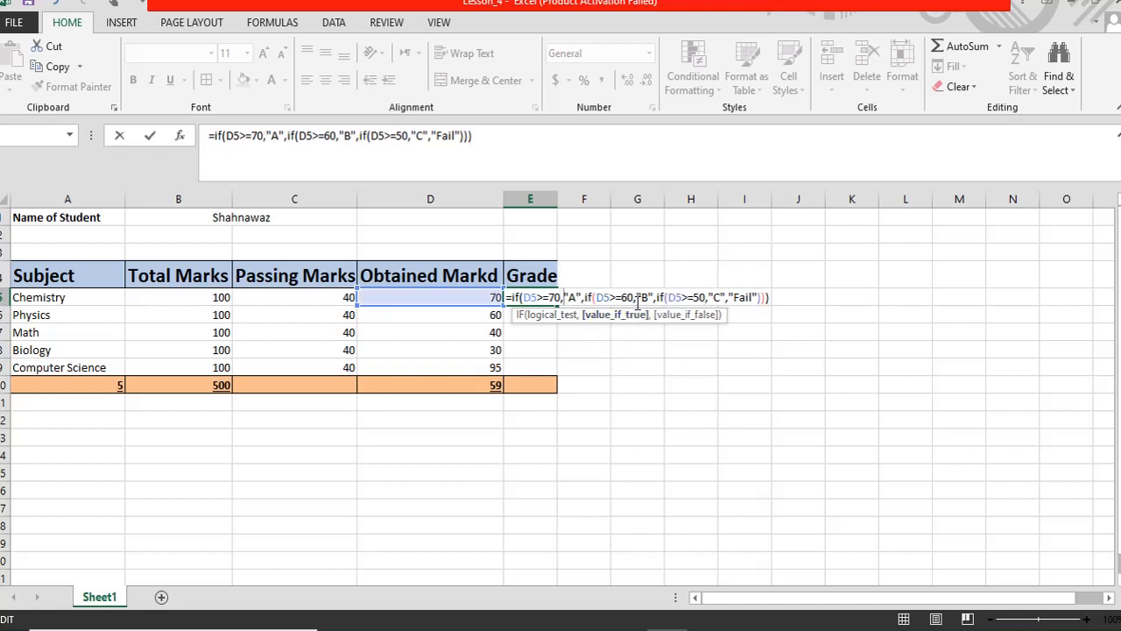
{"action": "left_click", "coordinate": [774, 297]}
{"action": "key", "text": "Return"}
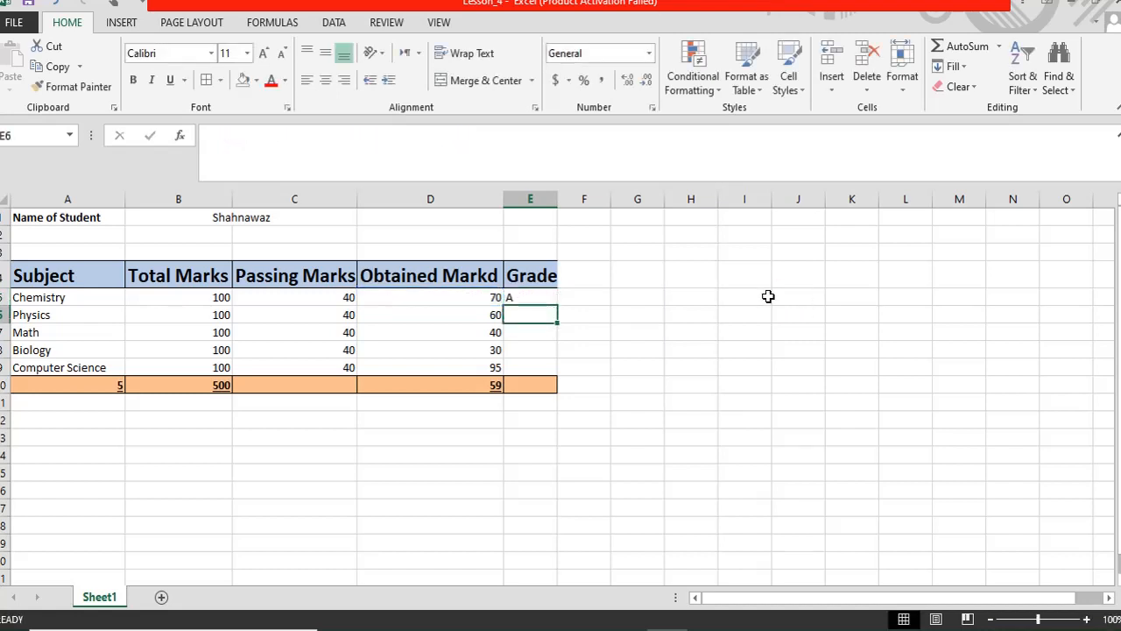
{"action": "left_click", "coordinate": [525, 298]}
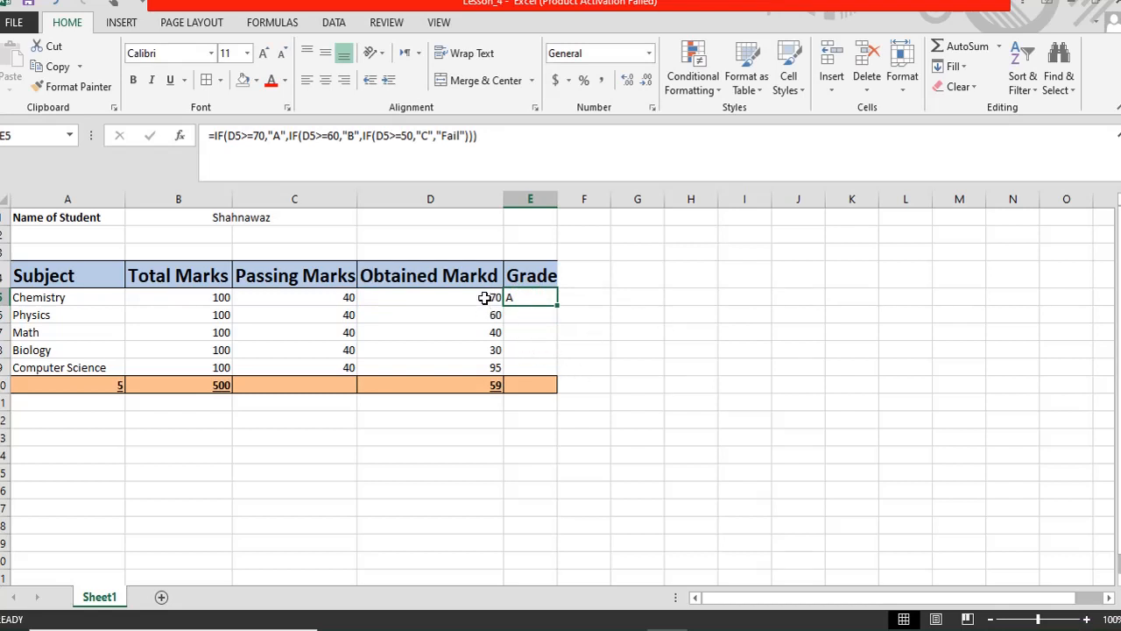
- Try Chemistry marks of 65, 55 and finally 40 in D5, leaving E5 at Fail
{"action": "left_click", "coordinate": [485, 296]}
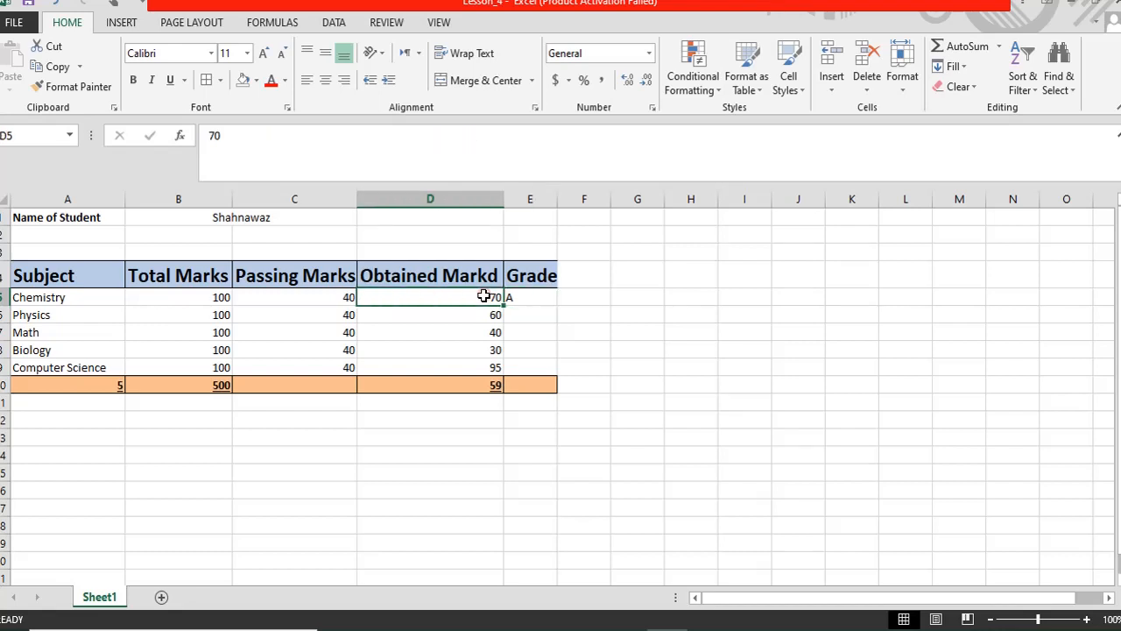
{"action": "type", "text": "65"}
{"action": "key", "text": "Return"}
{"action": "left_click", "coordinate": [510, 296]}
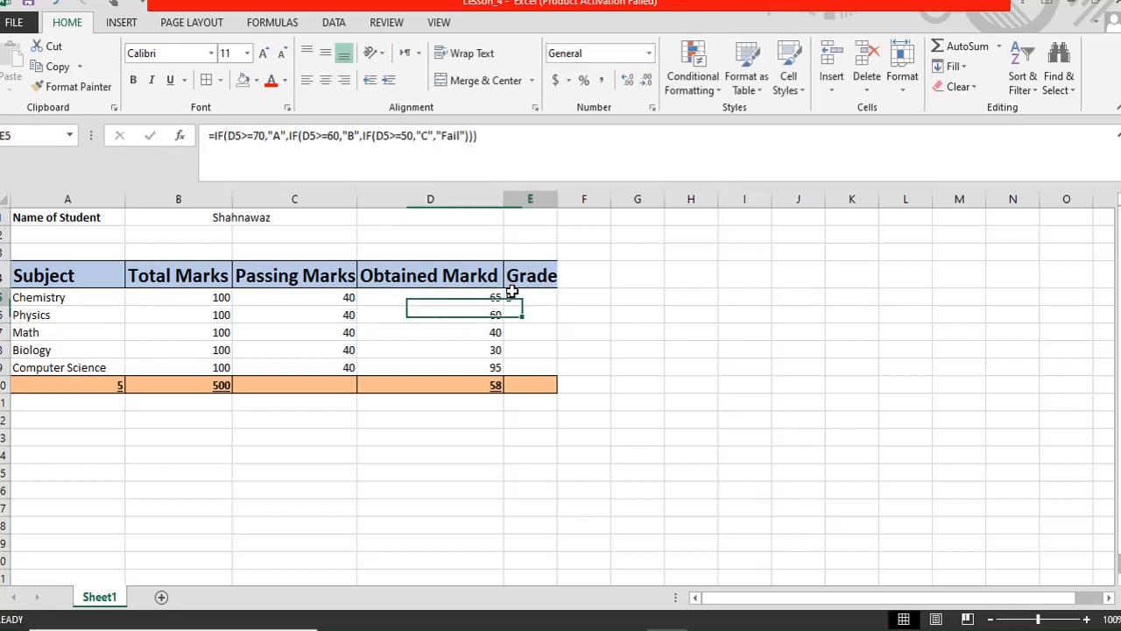
{"action": "left_click", "coordinate": [490, 296]}
{"action": "type", "text": "55"}
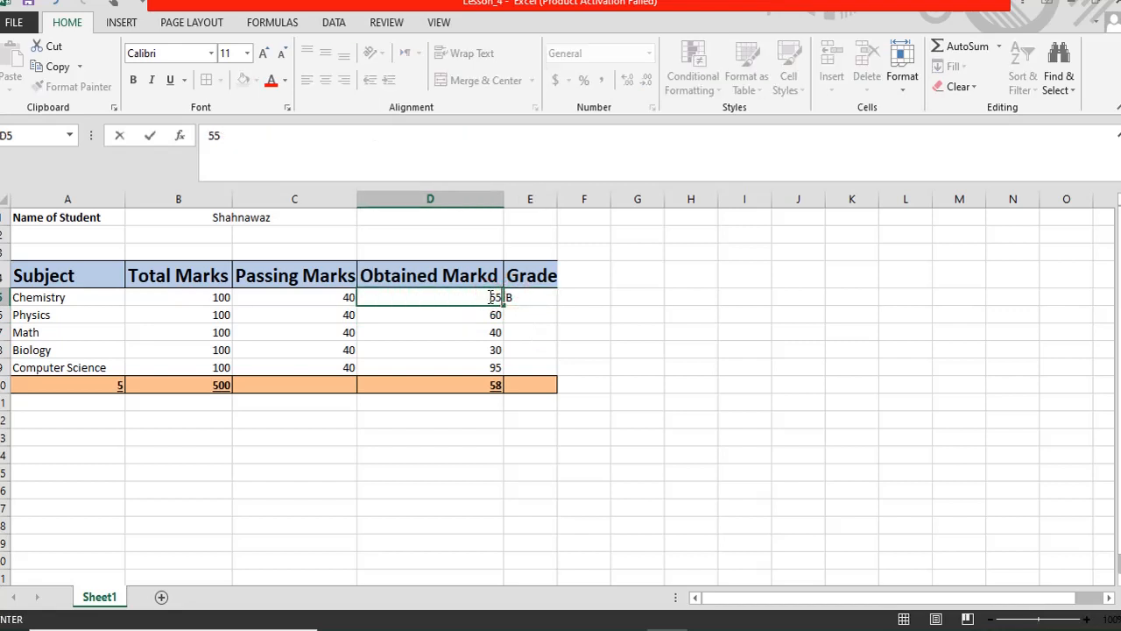
{"action": "key", "text": "Return"}
{"action": "left_click", "coordinate": [492, 296]}
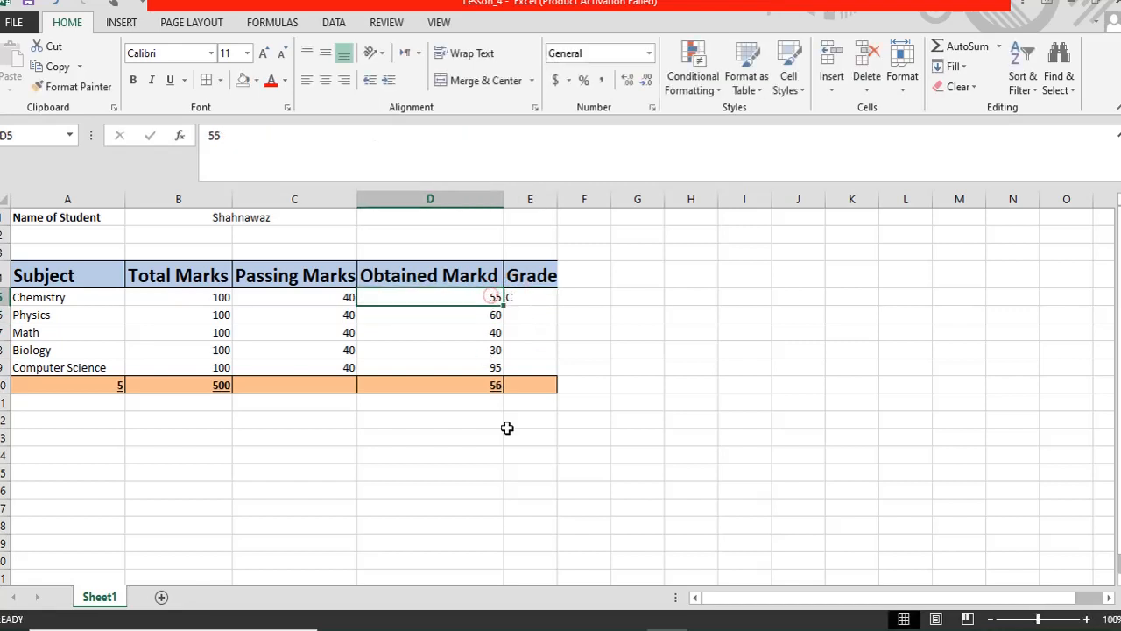
{"action": "type", "text": "40"}
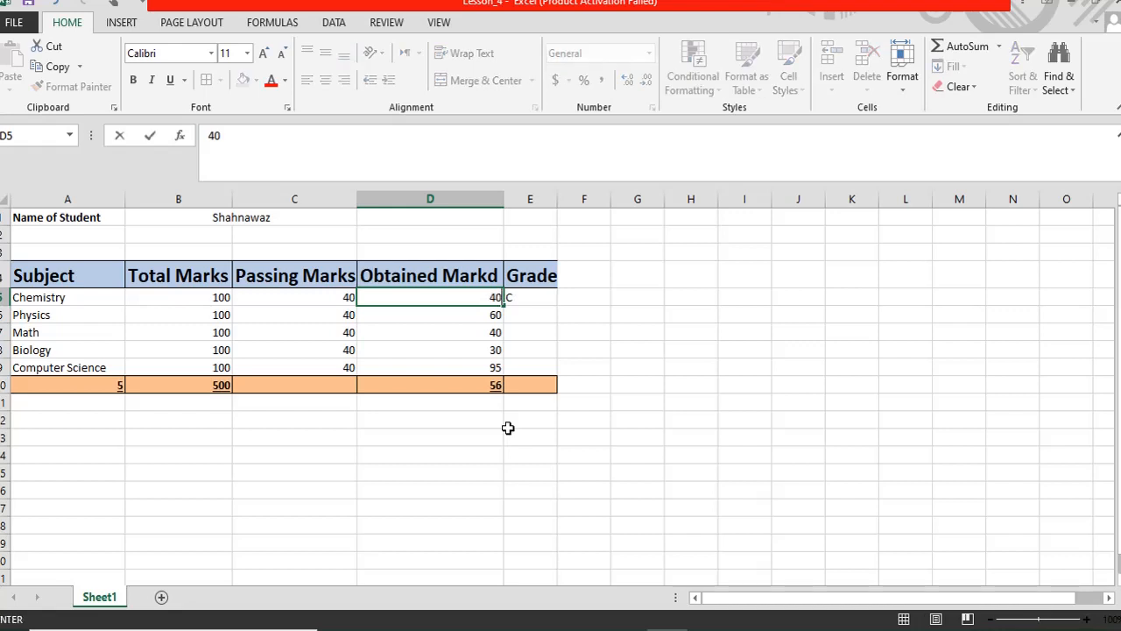
{"action": "key", "text": "Return"}
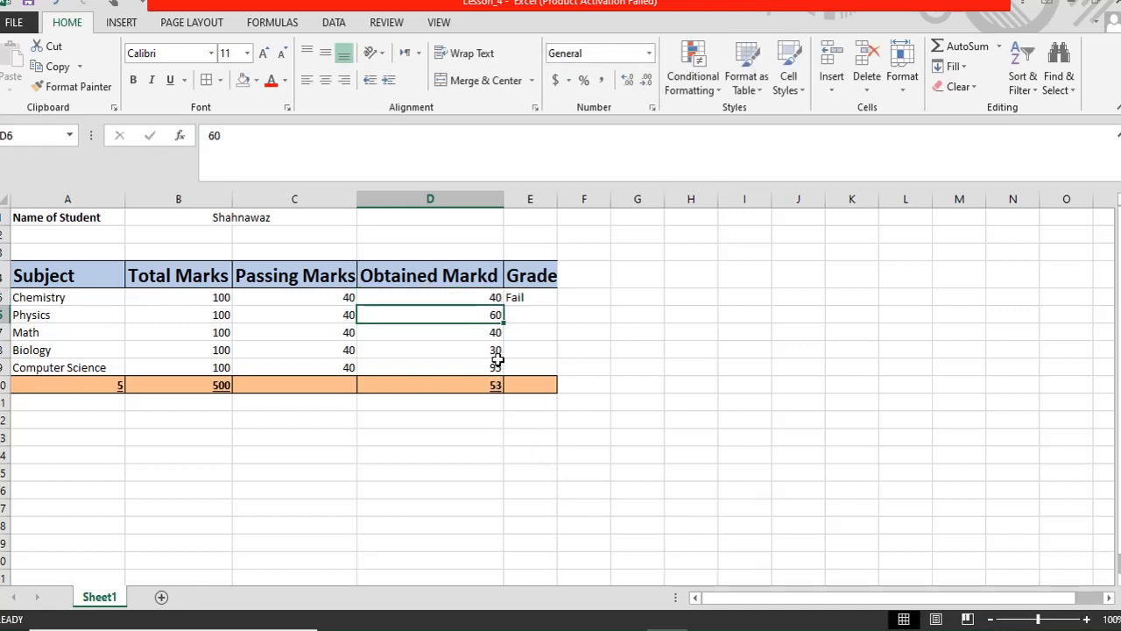
{"action": "left_click", "coordinate": [513, 298]}
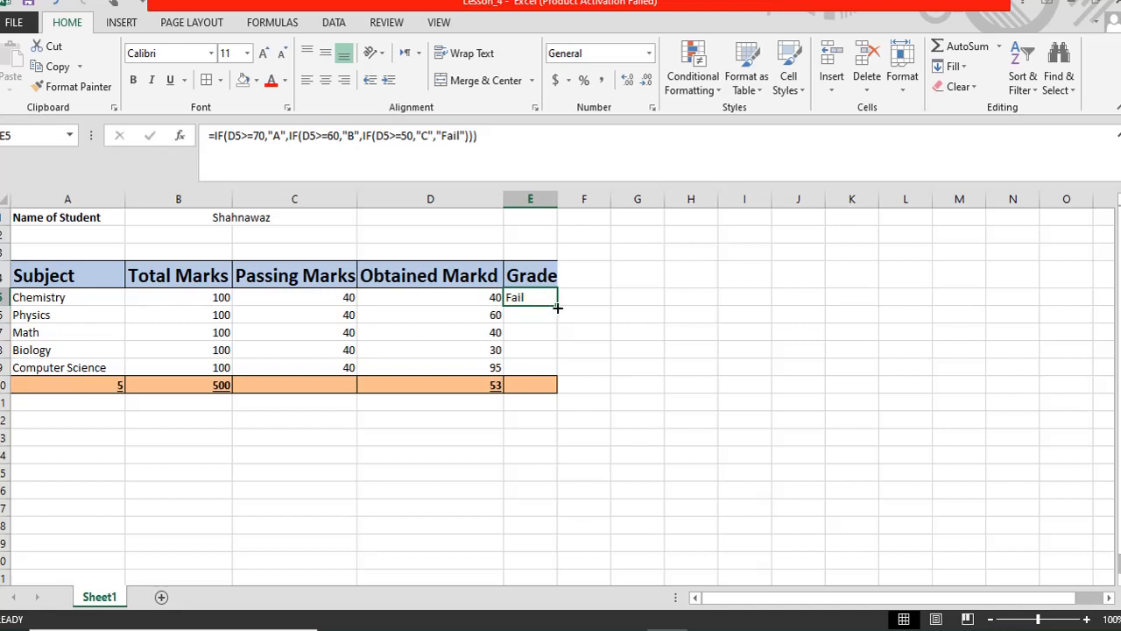
- Fill the grade formula down from E5 to E9 and check each copied formula
{"action": "left_click_drag", "start_coordinate": [558, 306], "coordinate": [559, 370]}
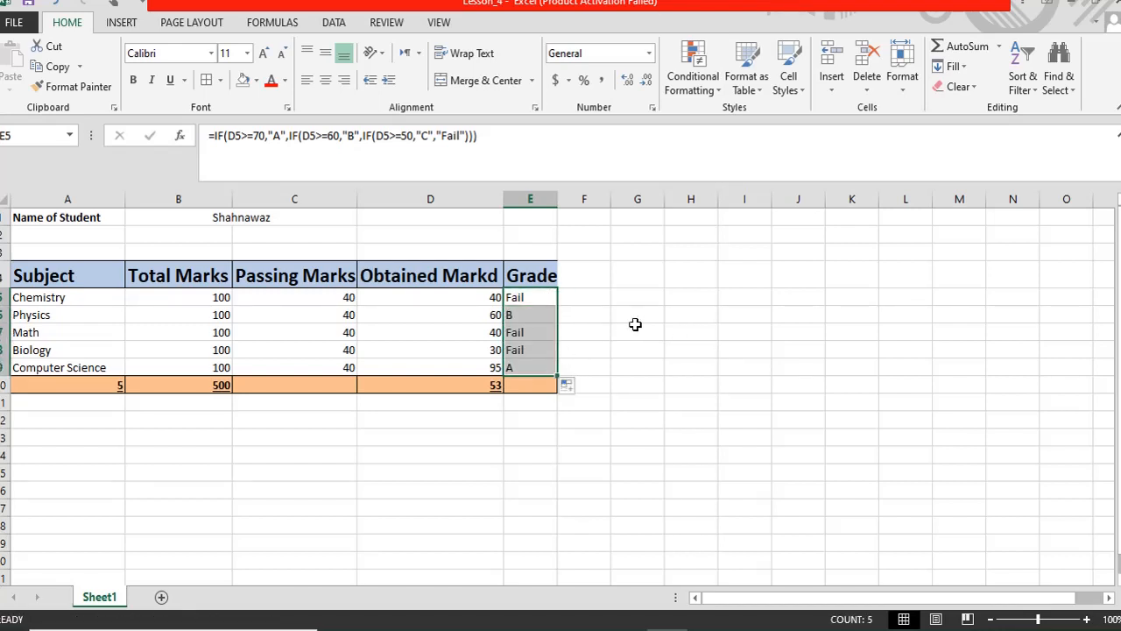
{"action": "left_click", "coordinate": [521, 329]}
{"action": "left_click", "coordinate": [524, 314]}
{"action": "left_click", "coordinate": [524, 297]}
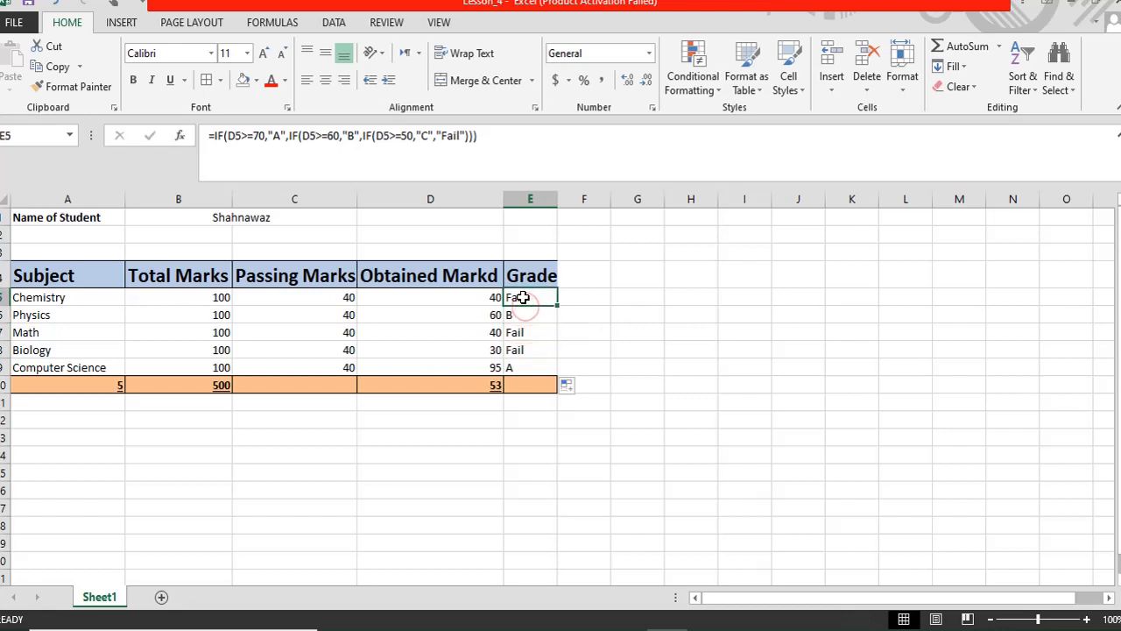
{"action": "left_click", "coordinate": [523, 309]}
{"action": "left_click", "coordinate": [522, 332]}
{"action": "left_click", "coordinate": [520, 349]}
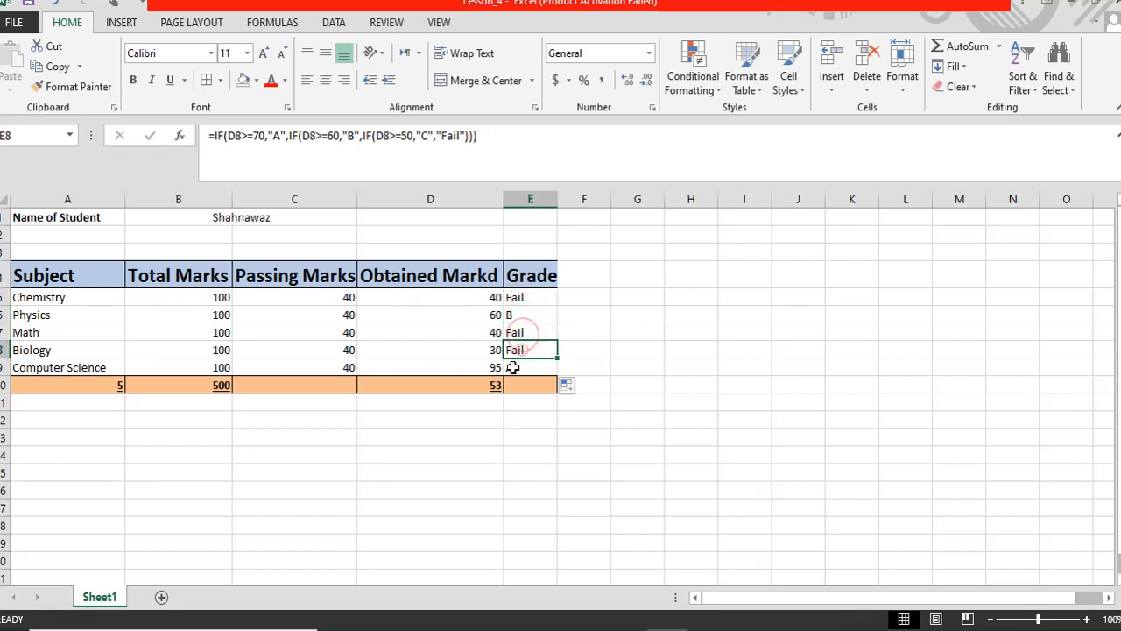
{"action": "left_click", "coordinate": [517, 367]}
- Enter obtained marks 90, 84, 75, 65 and 40 in D5:D9
{"action": "left_click", "coordinate": [486, 298]}
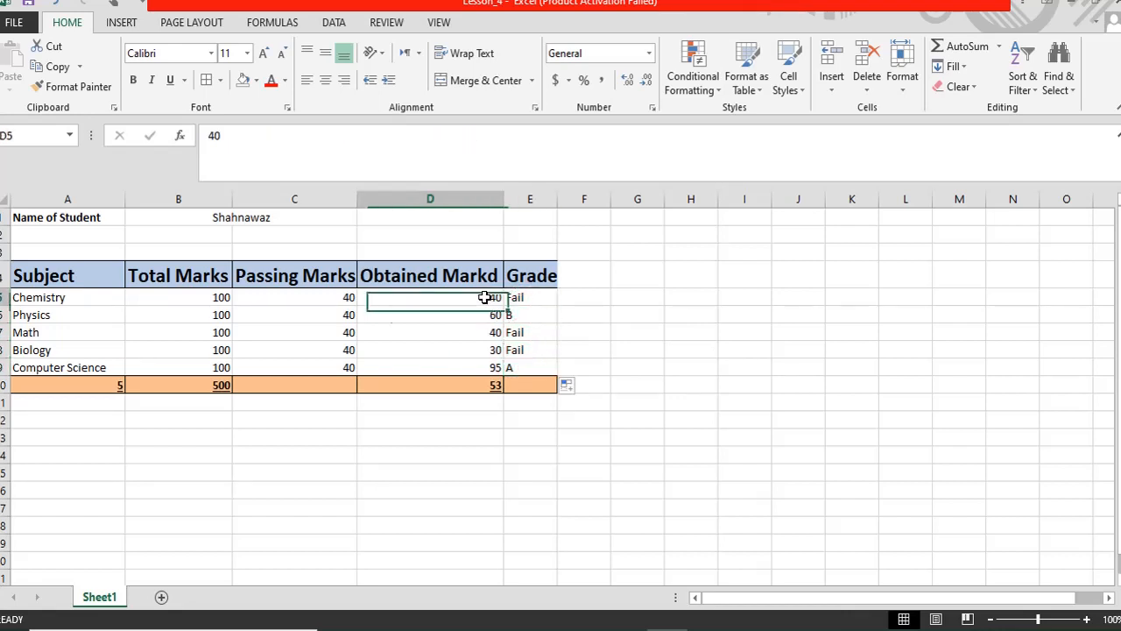
{"action": "type", "text": "90"}
{"action": "key", "text": "Return"}
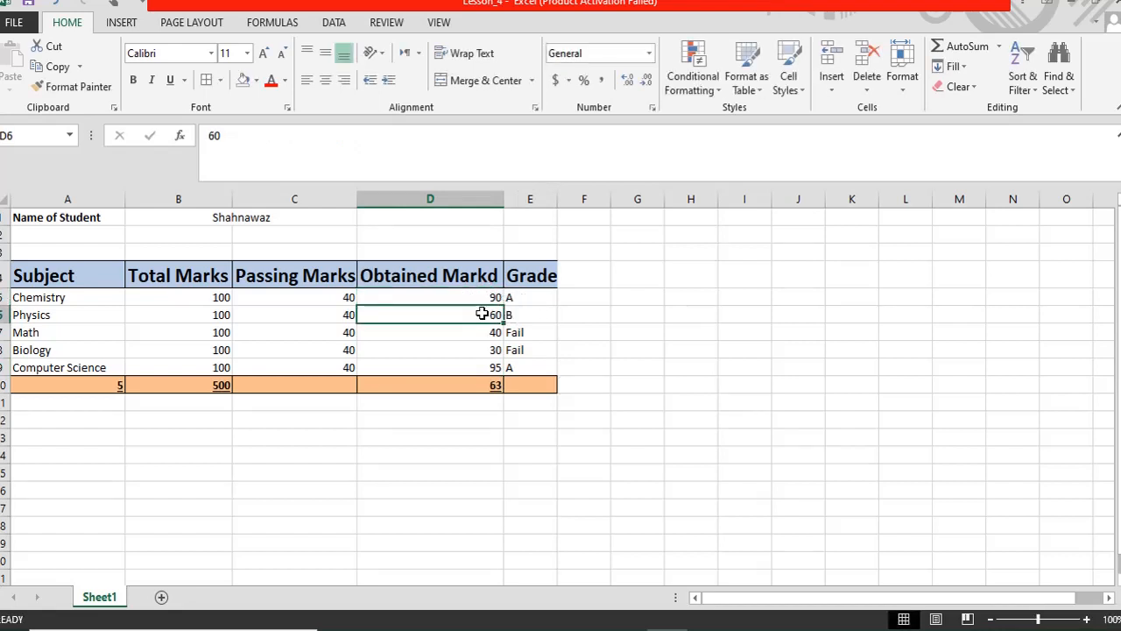
{"action": "type", "text": "84"}
{"action": "key", "text": "Return"}
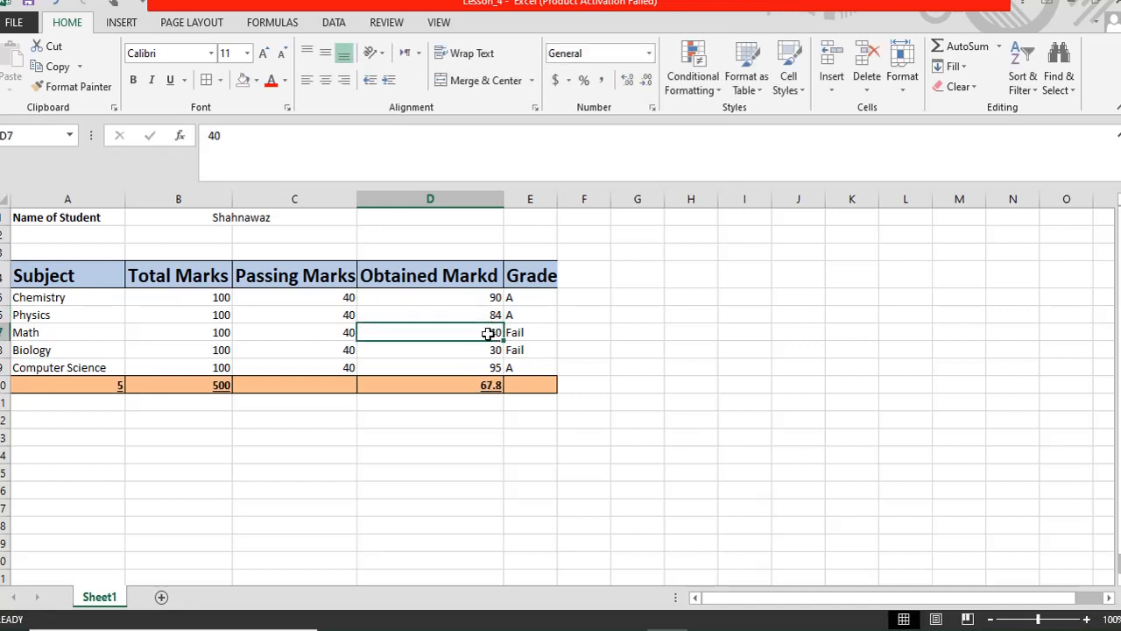
{"action": "type", "text": "75"}
{"action": "key", "text": "Return"}
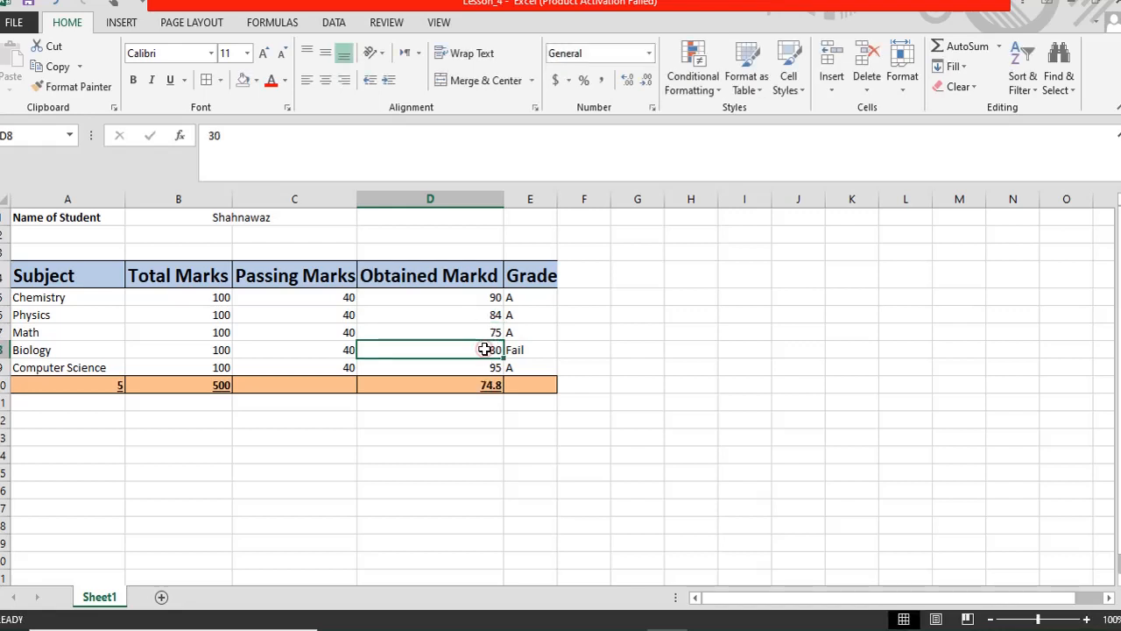
{"action": "type", "text": "65"}
{"action": "key", "text": "Return"}
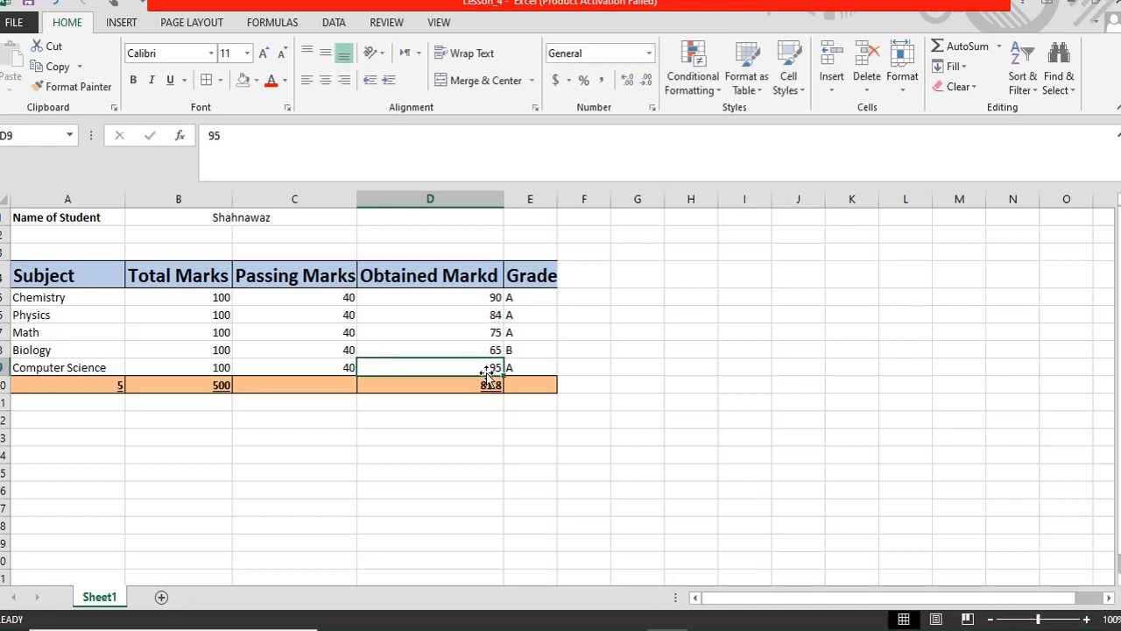
{"action": "type", "text": "40"}
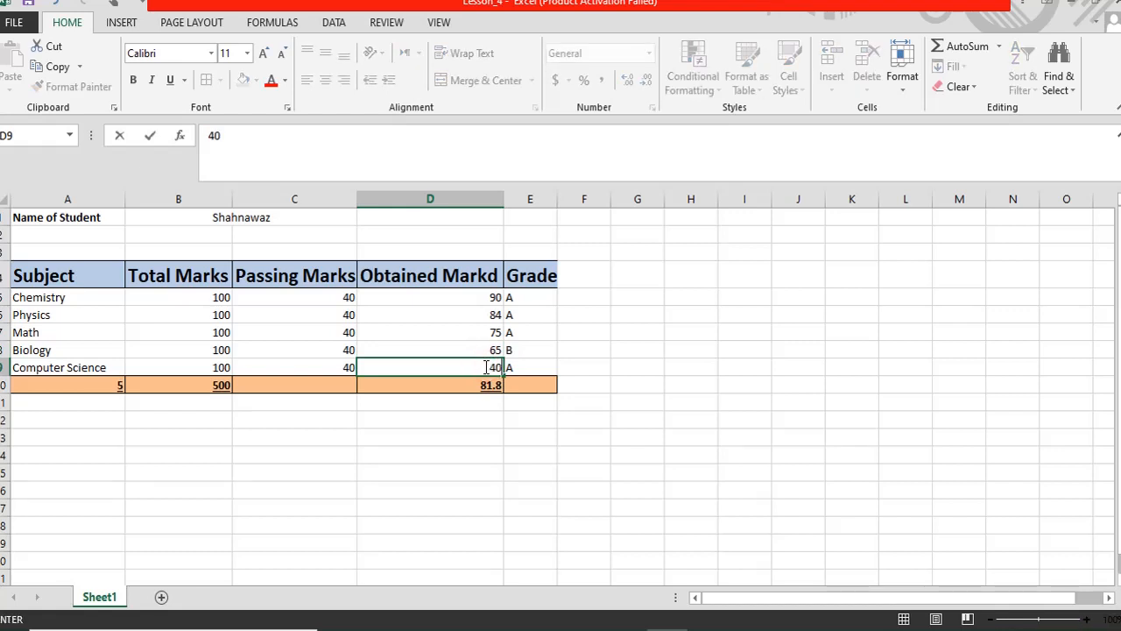
{"action": "key", "text": "Return"}
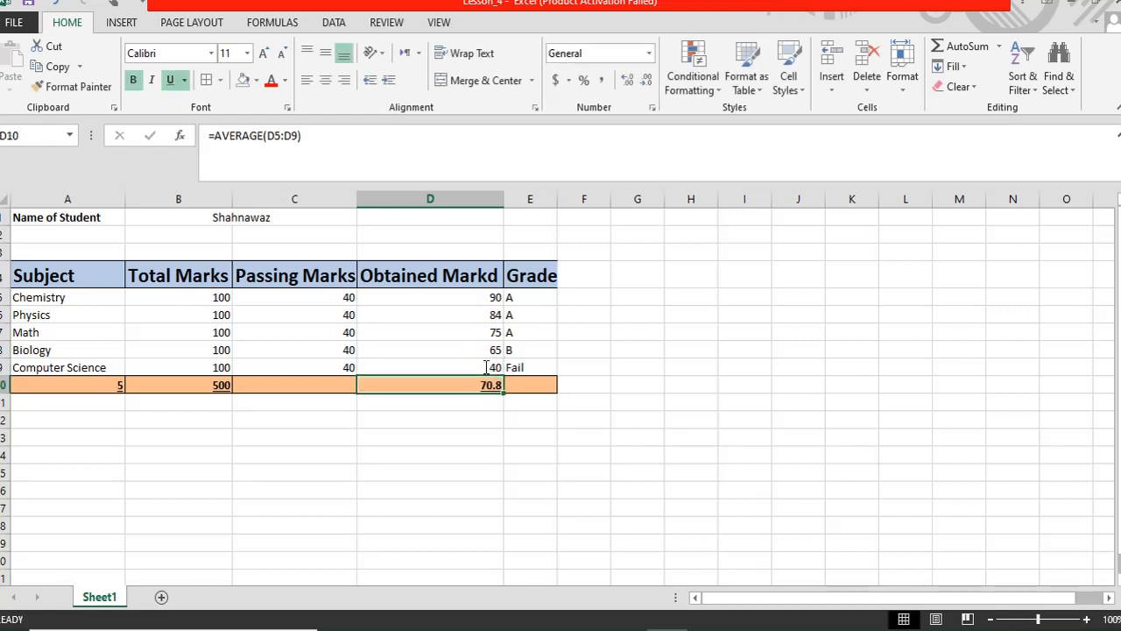
- Review the grade formulas in E5 and E6 and Chemistry's mark of 90
{"action": "left_click", "coordinate": [517, 301]}
{"action": "left_click", "coordinate": [525, 316]}
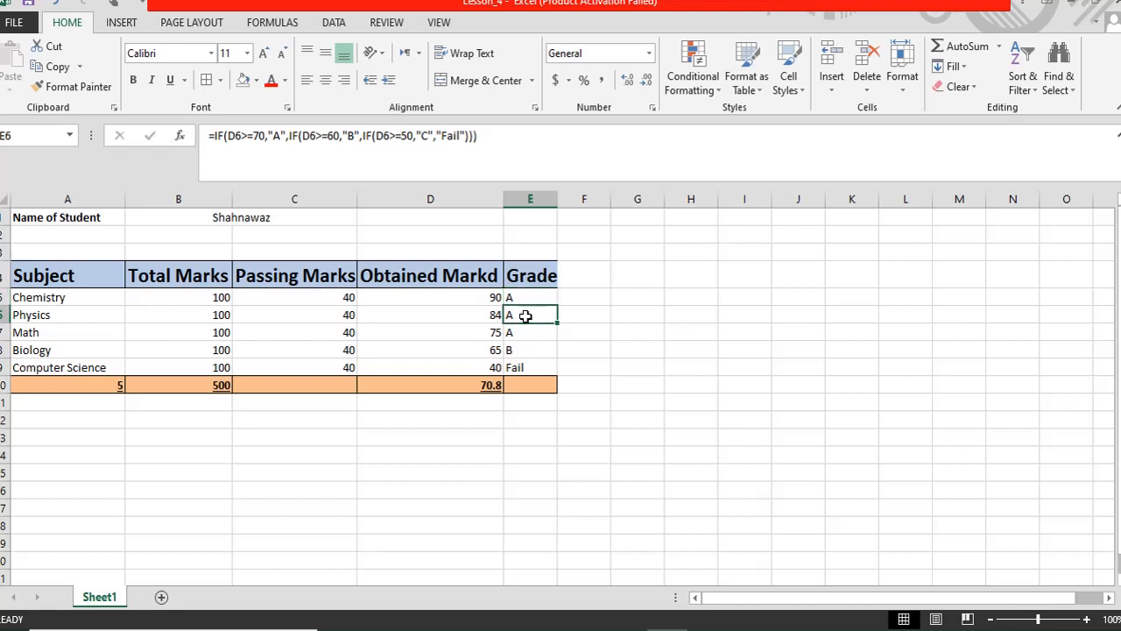
{"action": "left_click", "coordinate": [522, 298]}
{"action": "left_click", "coordinate": [486, 299]}
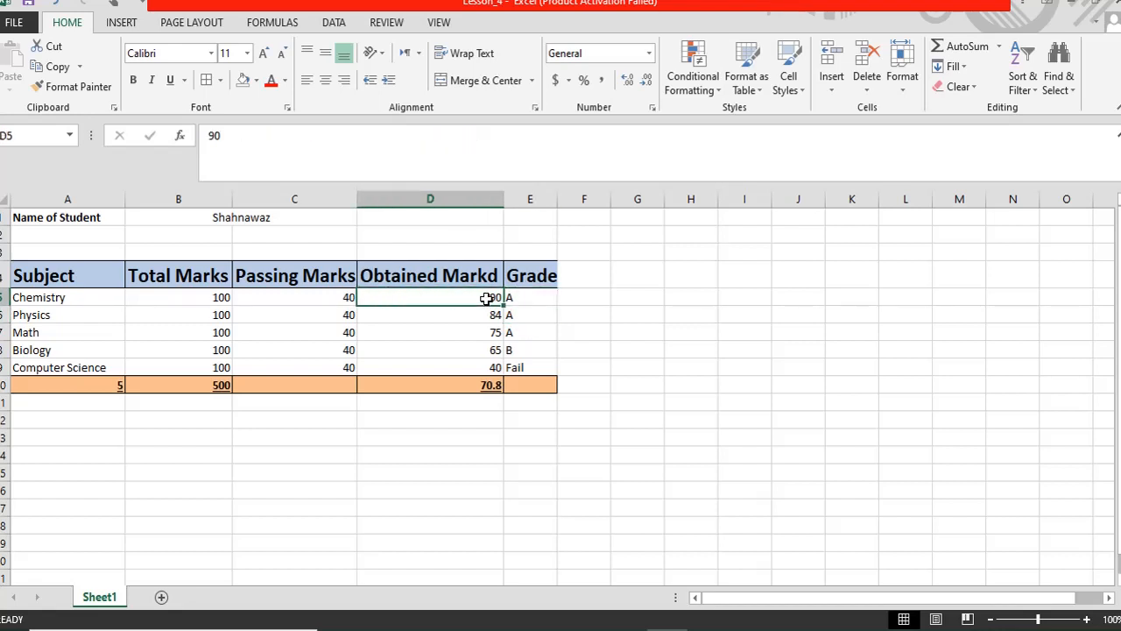
{"action": "left_click", "coordinate": [522, 296]}
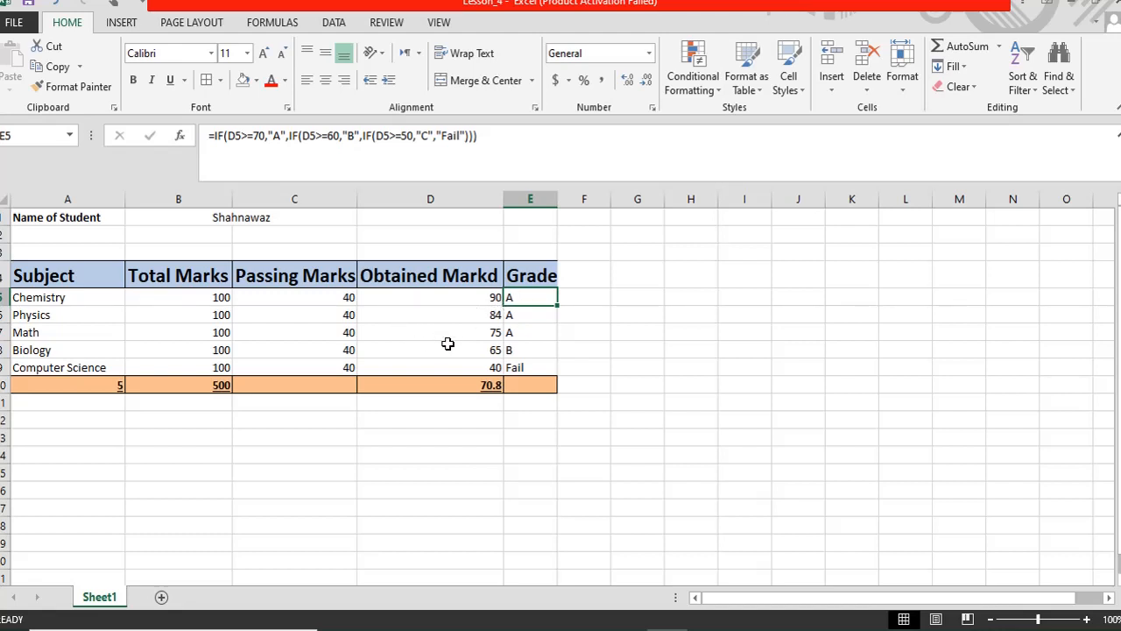
{"action": "left_click", "coordinate": [487, 299]}
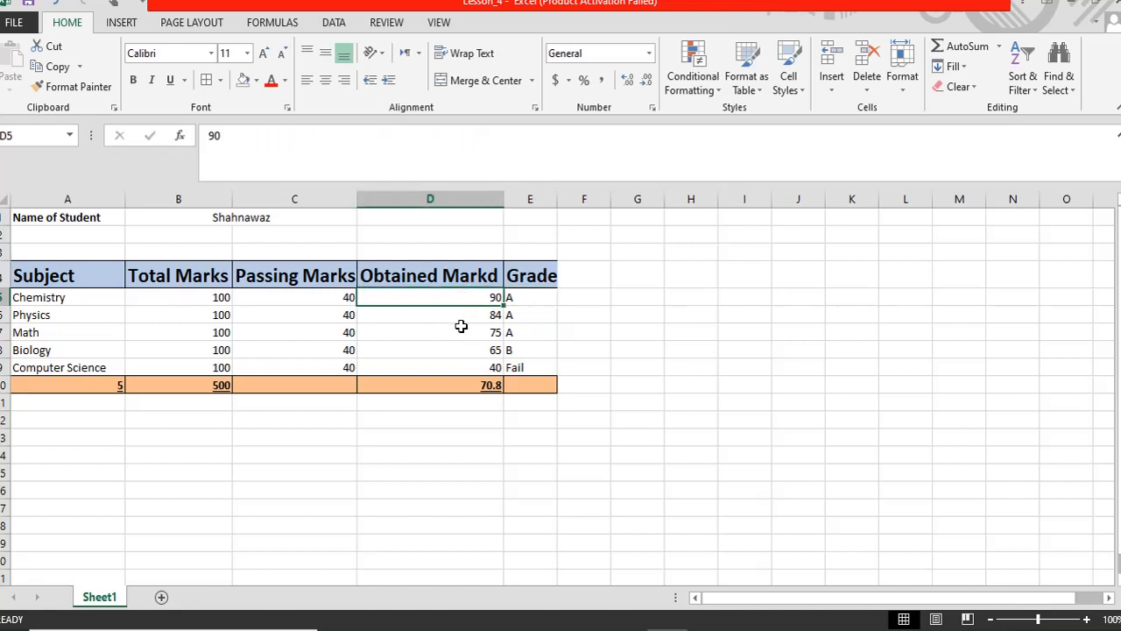
{"action": "left_click", "coordinate": [487, 316]}
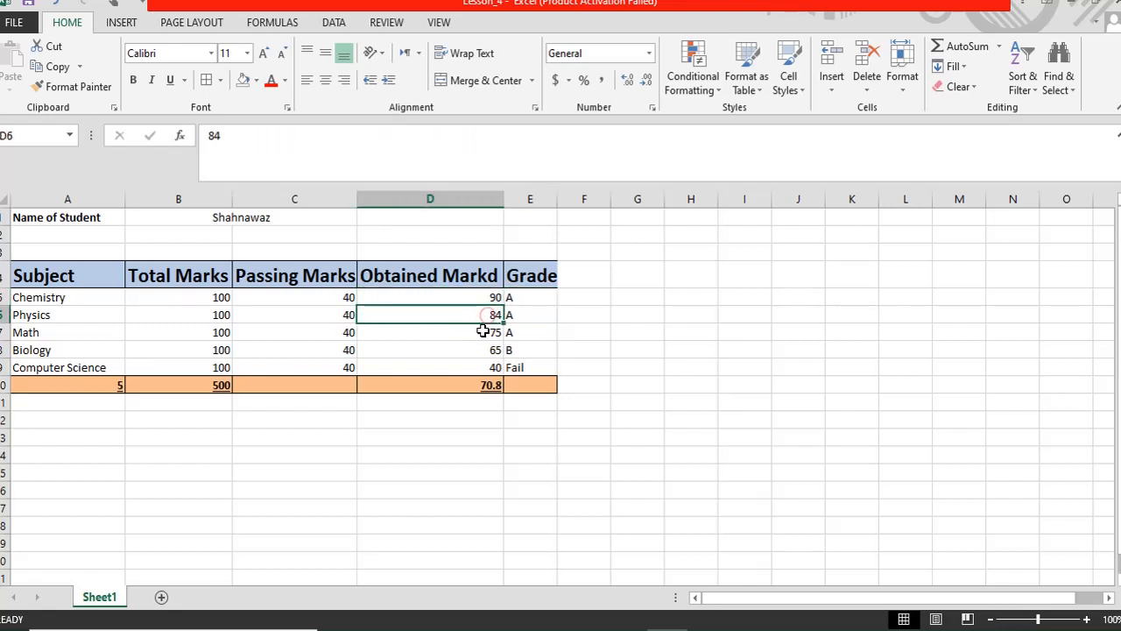
{"action": "left_click", "coordinate": [483, 331]}
{"action": "left_click", "coordinate": [482, 350]}
{"action": "left_click", "coordinate": [475, 314]}
{"action": "left_click", "coordinate": [476, 296]}
{"action": "left_click", "coordinate": [479, 315]}
{"action": "left_click", "coordinate": [480, 334]}
{"action": "left_click", "coordinate": [482, 350]}
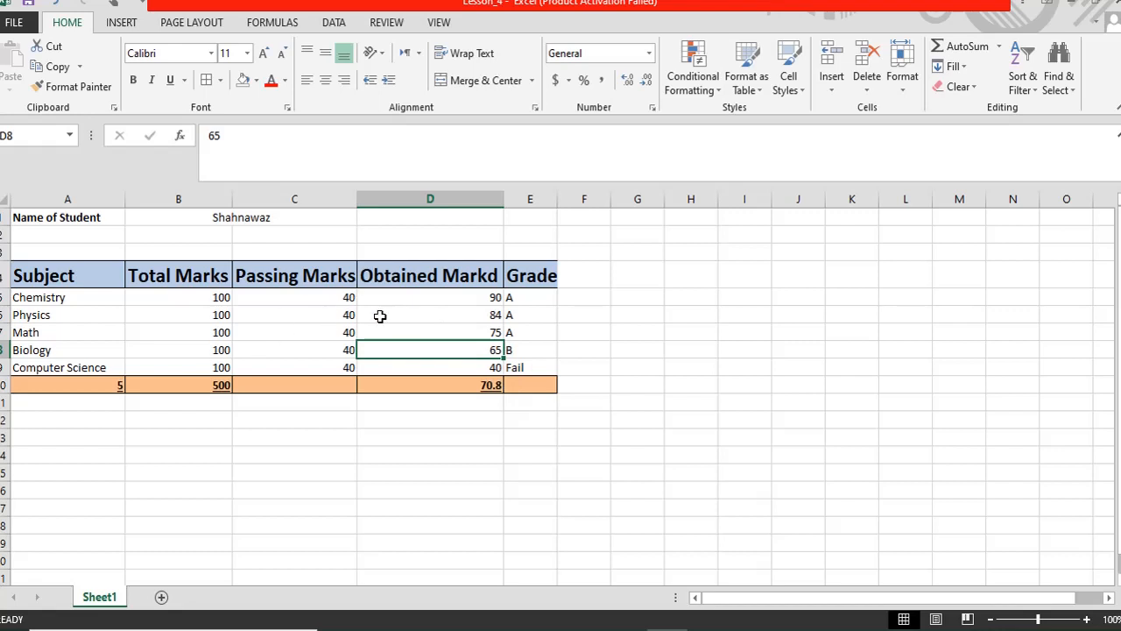
{"action": "left_click", "coordinate": [409, 299]}
{"action": "left_click_drag", "start_coordinate": [408, 296], "coordinate": [396, 364]}
{"action": "left_click", "coordinate": [394, 298]}
- Apply a Top 1 Items rule with Light Red Fill and dark red text to D5:D9
{"action": "left_click_drag", "start_coordinate": [393, 293], "coordinate": [398, 350]}
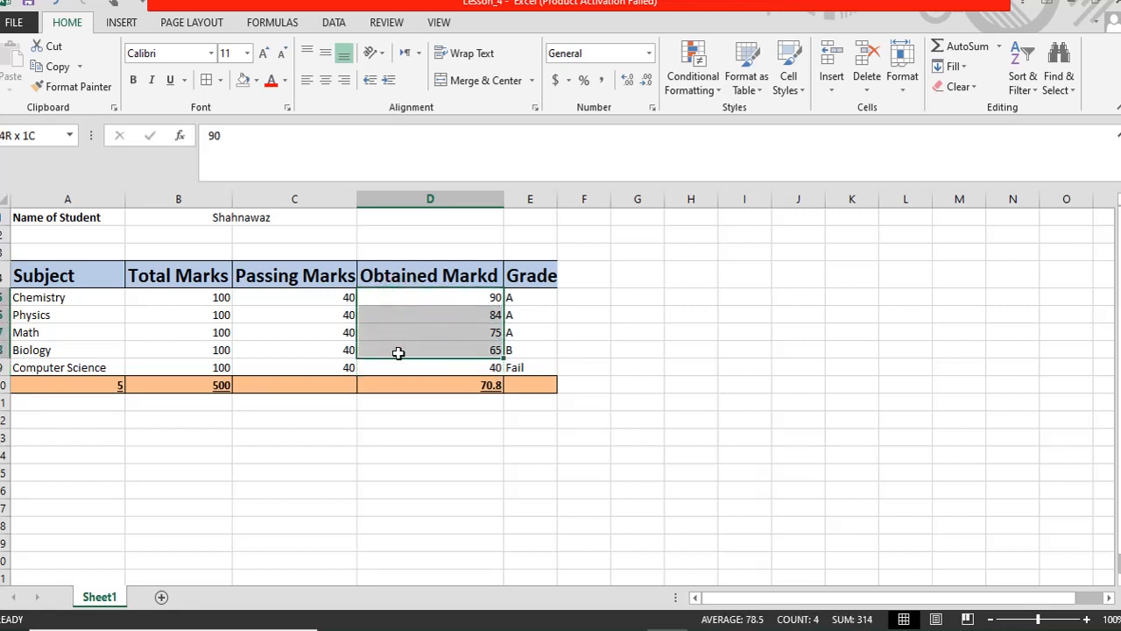
{"action": "left_click_drag", "start_coordinate": [398, 353], "coordinate": [395, 366]}
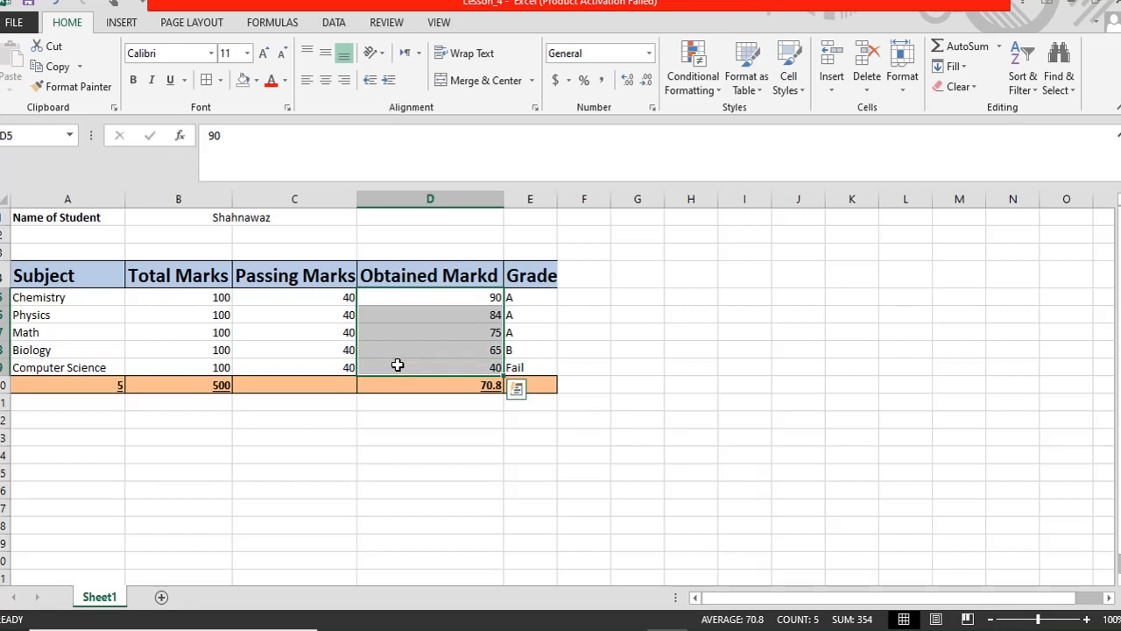
{"action": "left_click", "coordinate": [439, 309]}
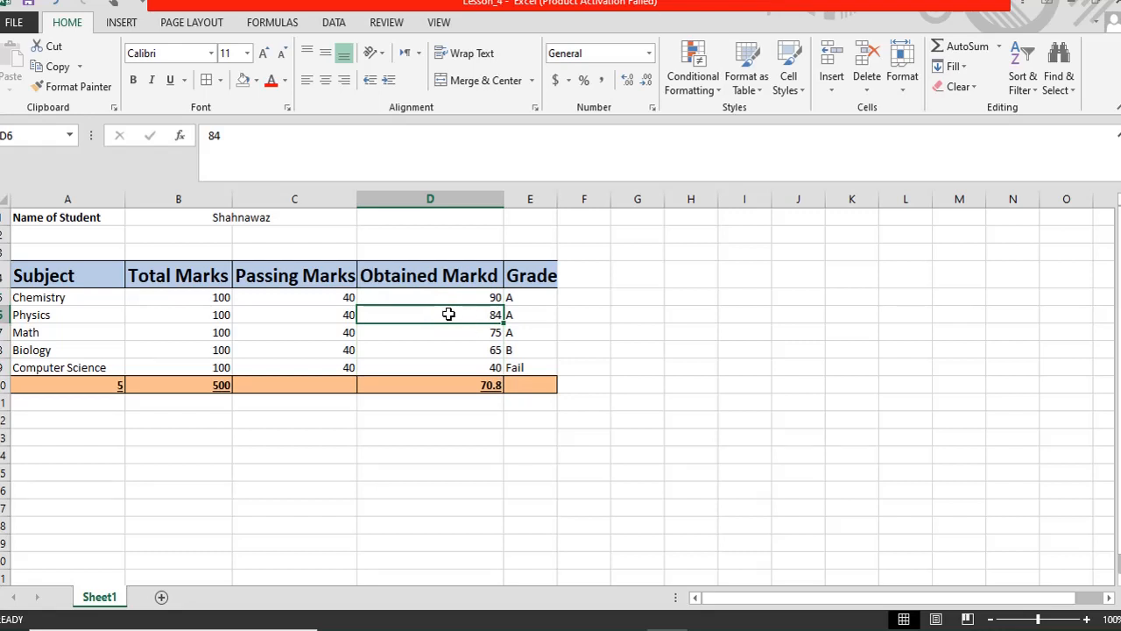
{"action": "left_click_drag", "start_coordinate": [428, 297], "coordinate": [426, 367]}
{"action": "left_click", "coordinate": [717, 96]}
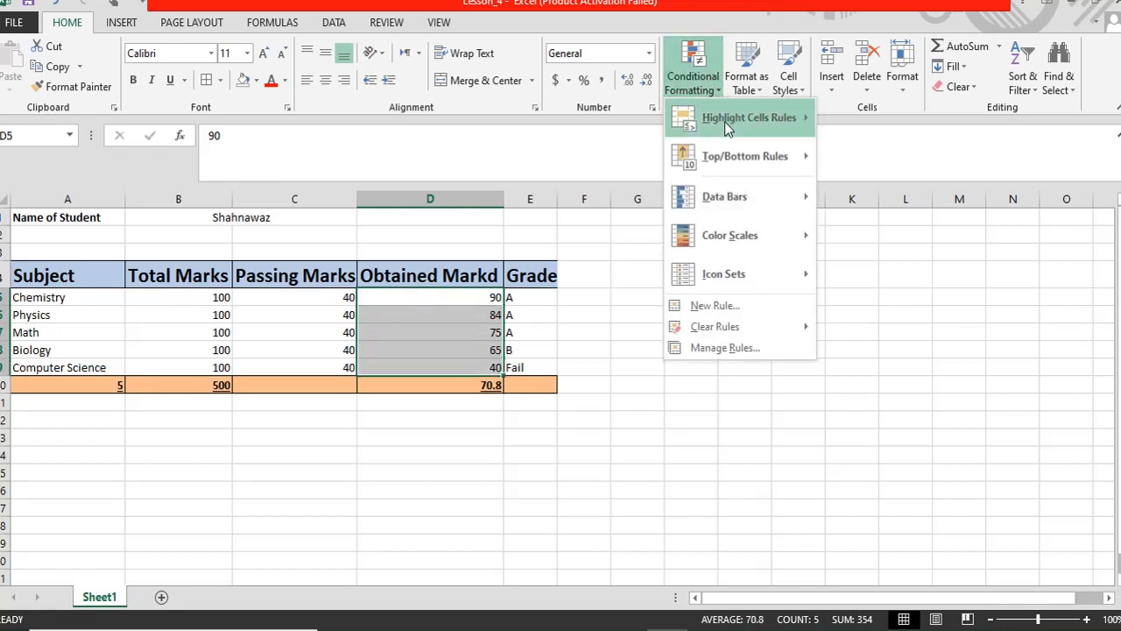
{"action": "mouse_move", "coordinate": [724, 120]}
{"action": "mouse_move", "coordinate": [771, 157]}
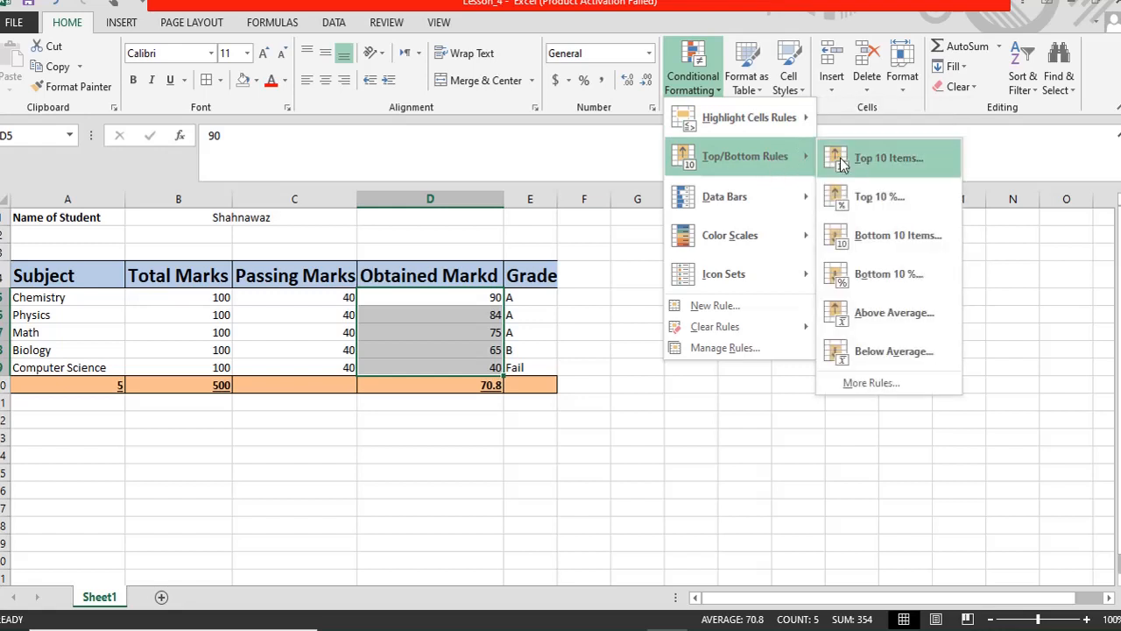
{"action": "left_click", "coordinate": [864, 166]}
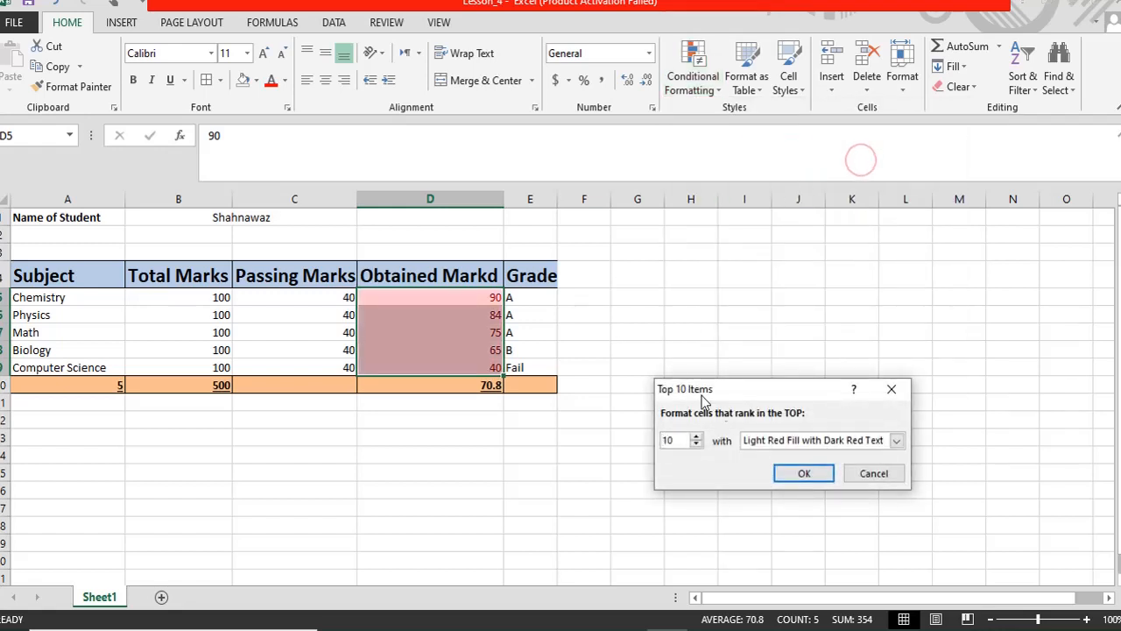
{"action": "type", "text": "1"}
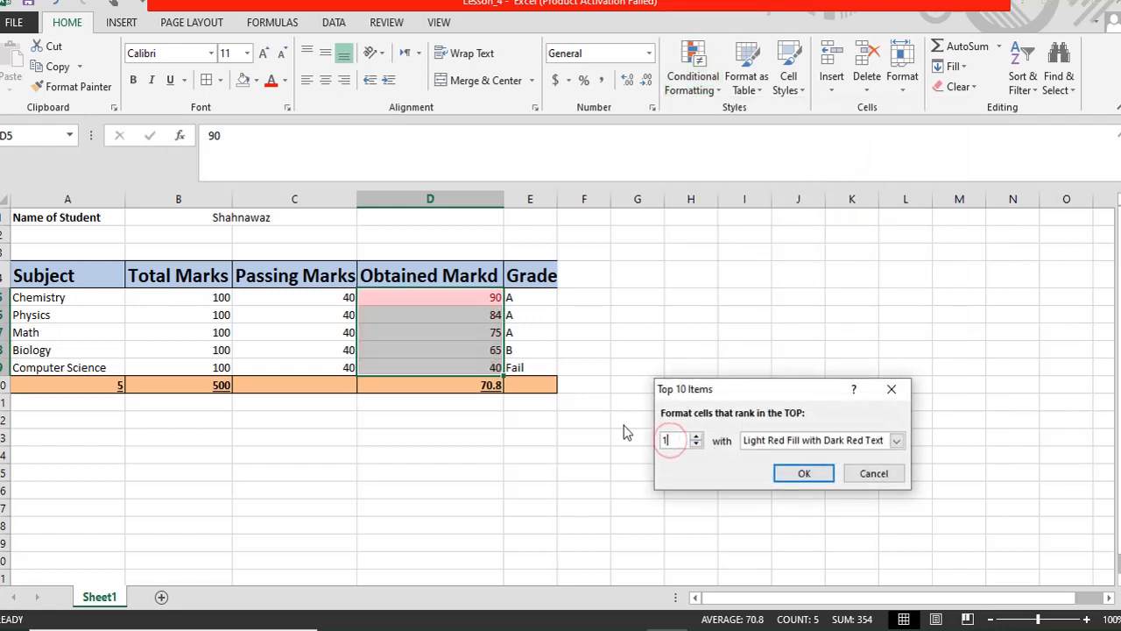
{"action": "key", "text": "Return"}
{"action": "left_click", "coordinate": [554, 493]}
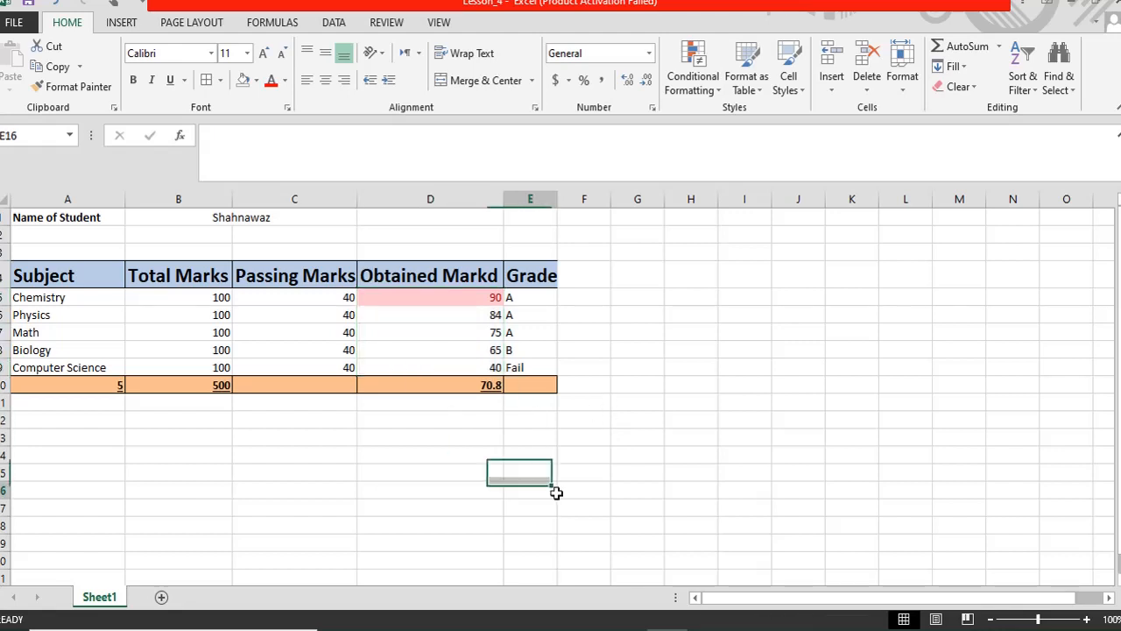
{"action": "left_click", "coordinate": [474, 300]}
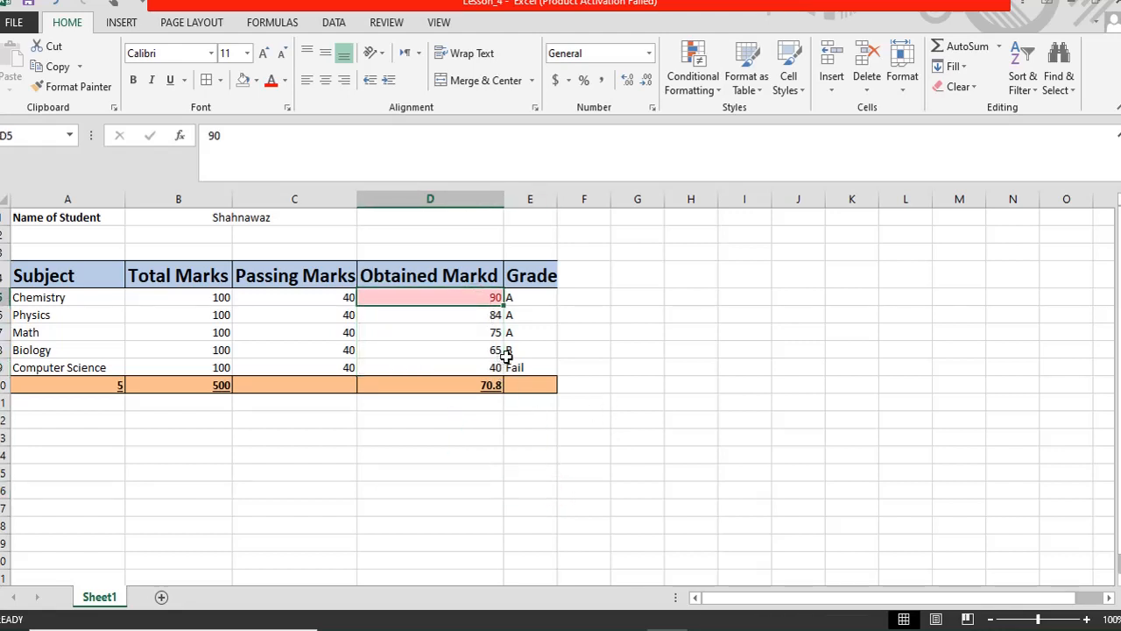
- Enter 95 then 30 for Computer Science in D9, and 99 for Math in D7
{"action": "left_click", "coordinate": [471, 367]}
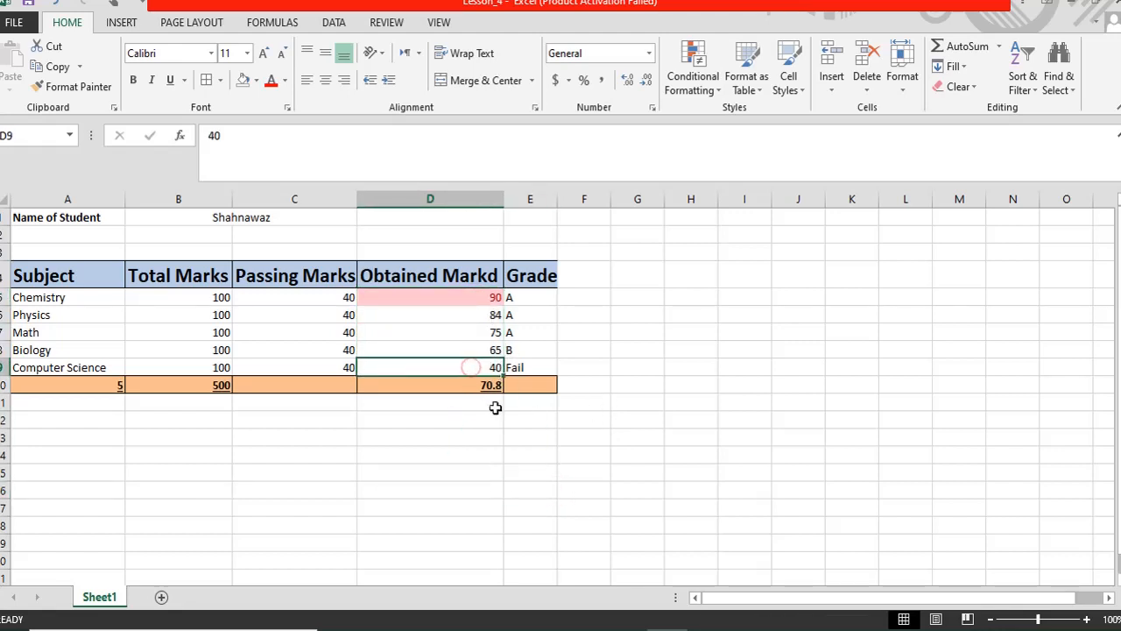
{"action": "type", "text": "95"}
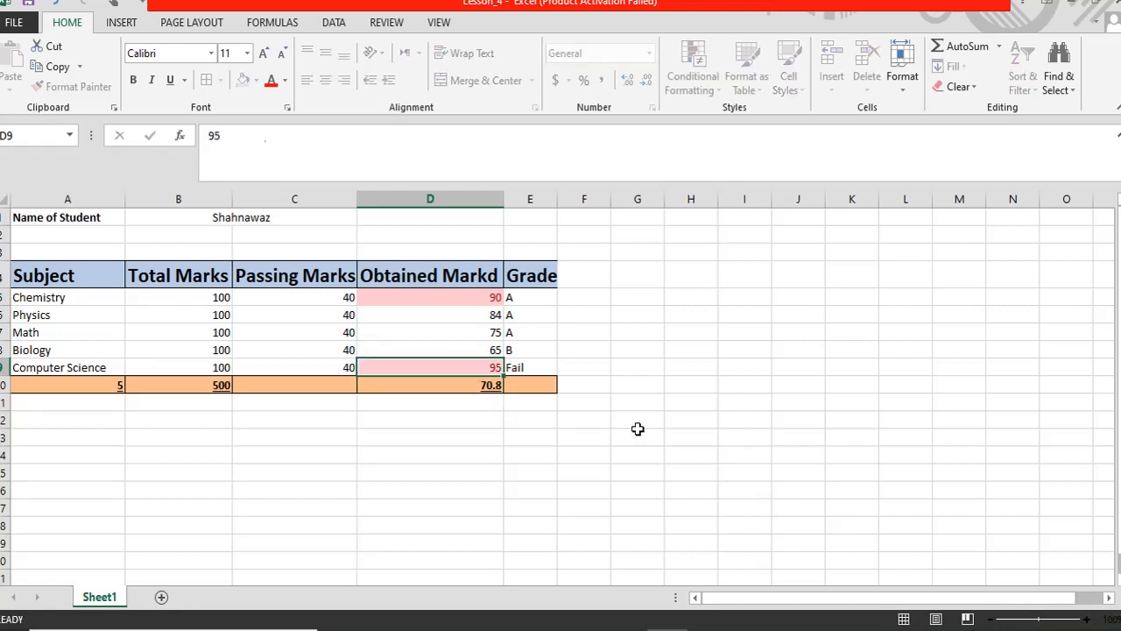
{"action": "key", "text": "Return"}
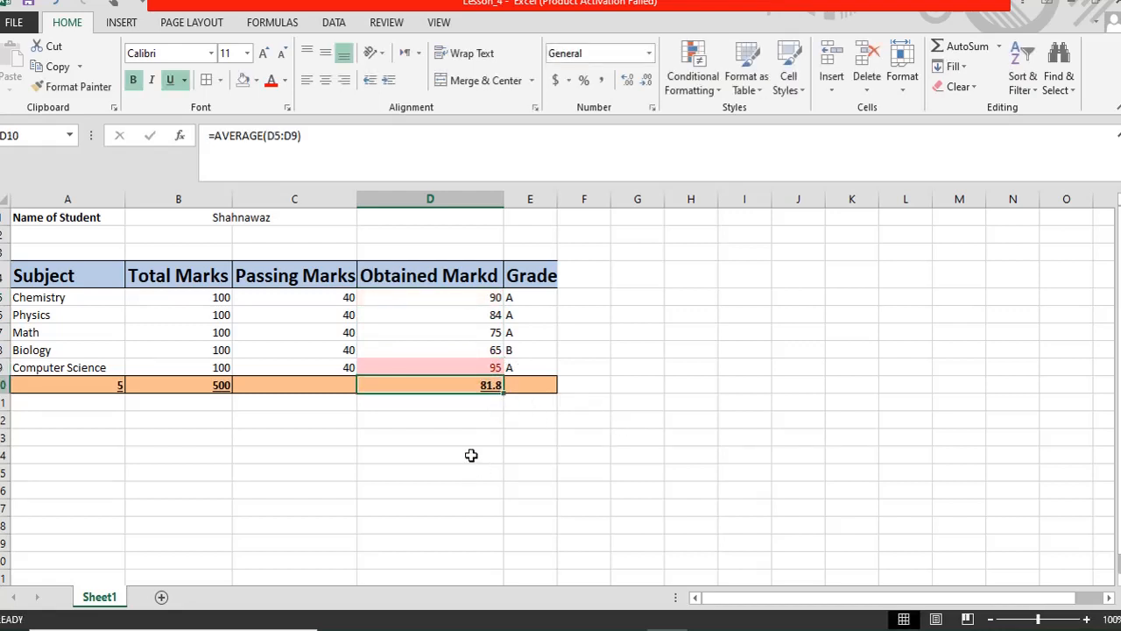
{"action": "left_click", "coordinate": [519, 366]}
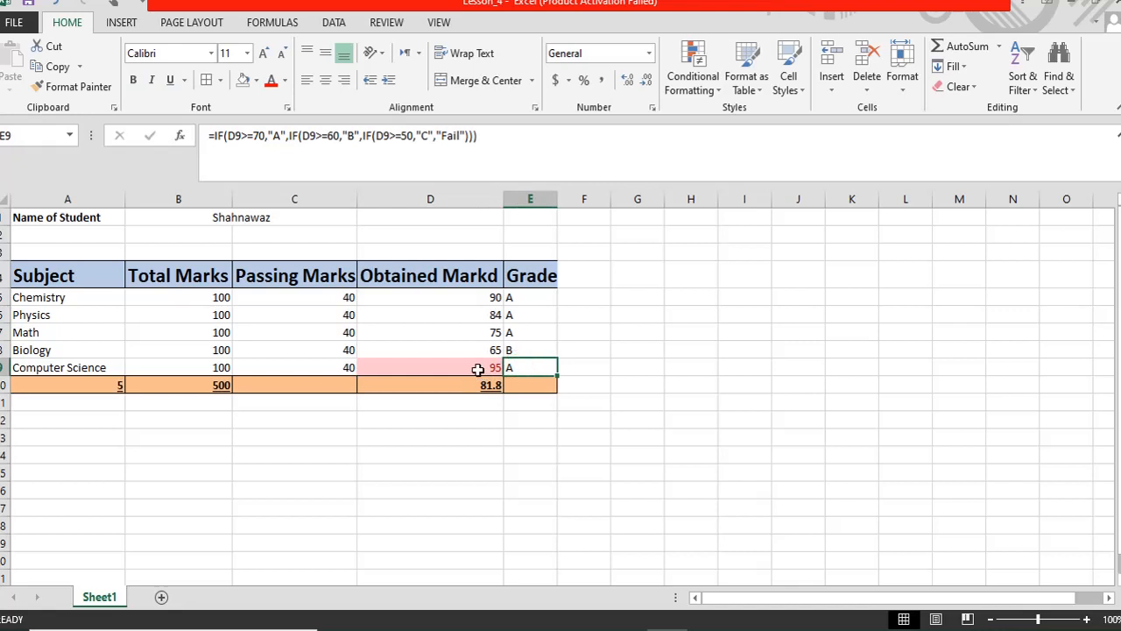
{"action": "left_click", "coordinate": [479, 368]}
{"action": "type", "text": "30"}
{"action": "key", "text": "Return"}
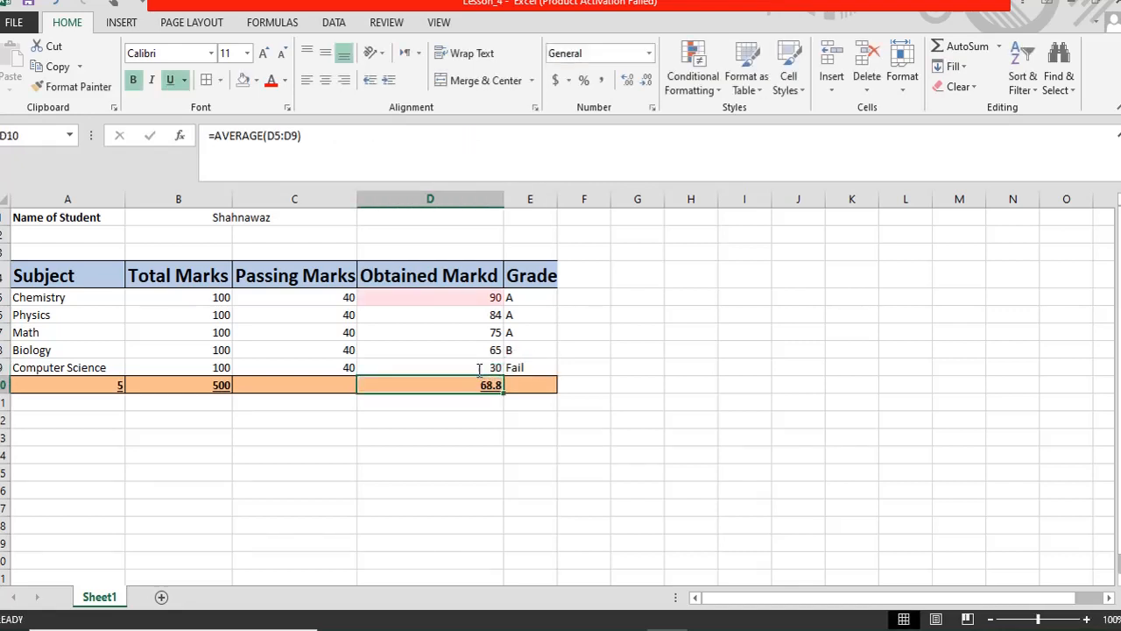
{"action": "left_click", "coordinate": [466, 334]}
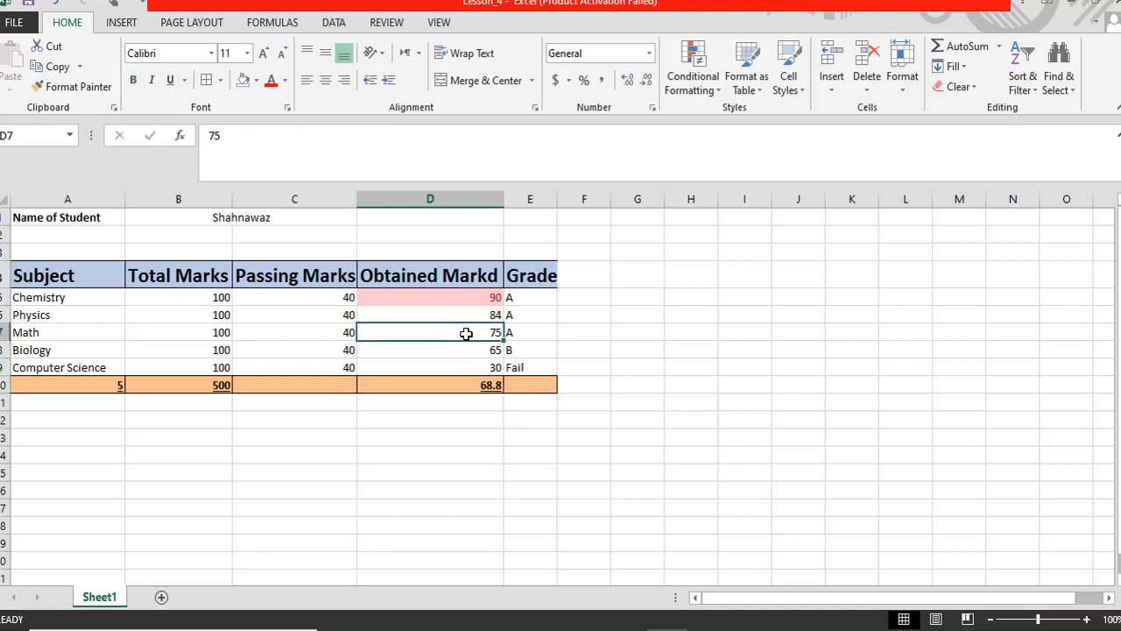
{"action": "type", "text": "99"}
{"action": "key", "text": "Return"}
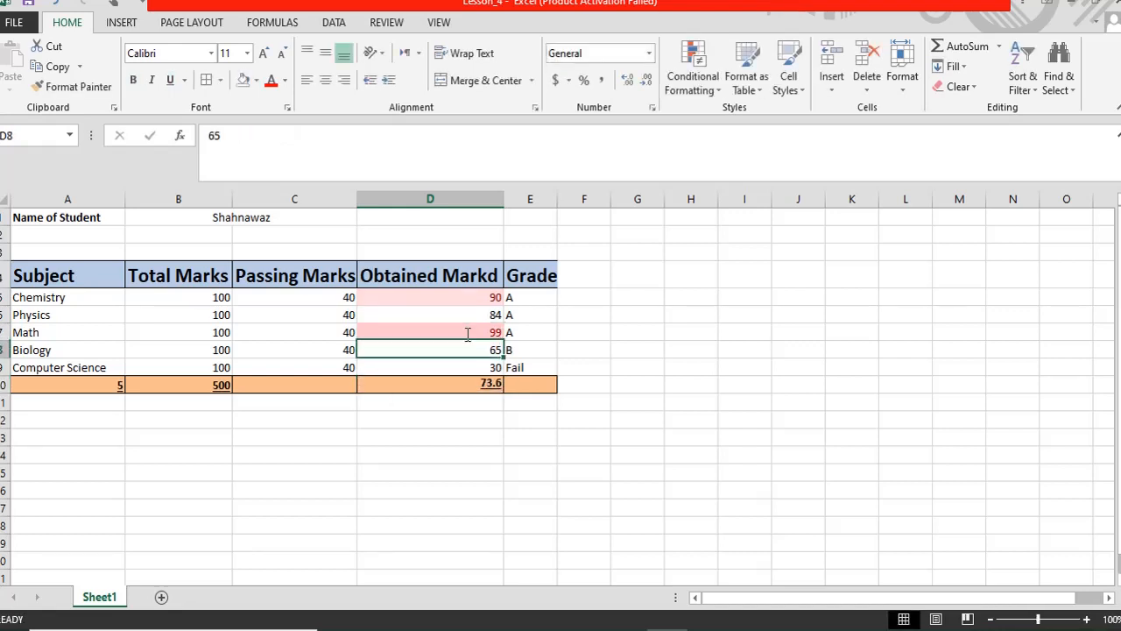
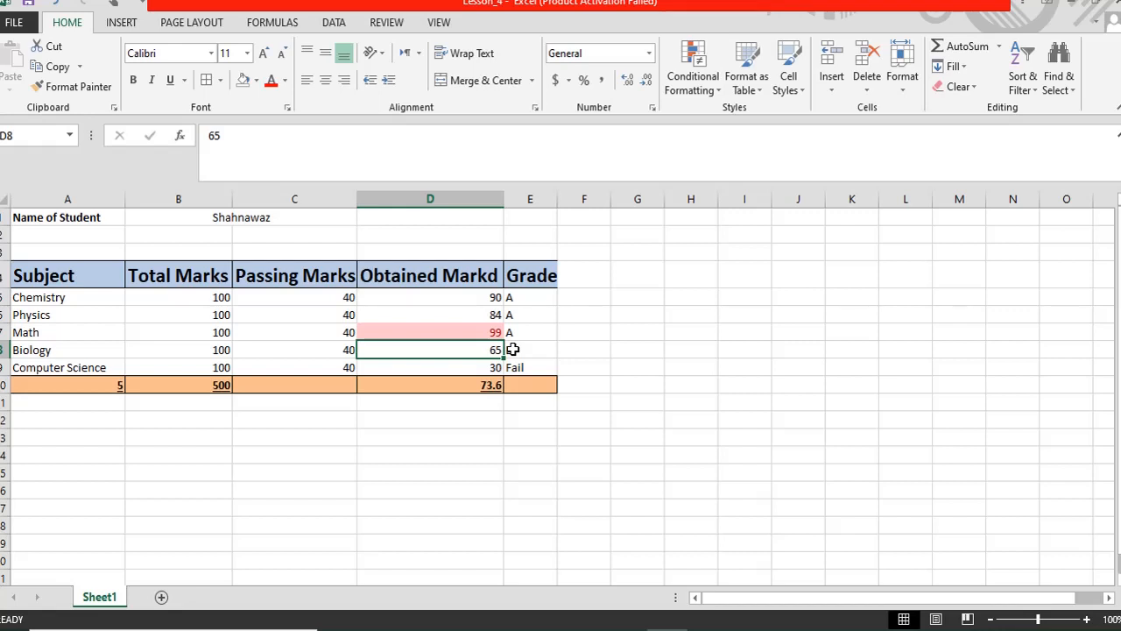
- Select the Chemistry grade formula from E5, cancelling an accidental edit of the cell
{"action": "left_click", "coordinate": [91, 381]}
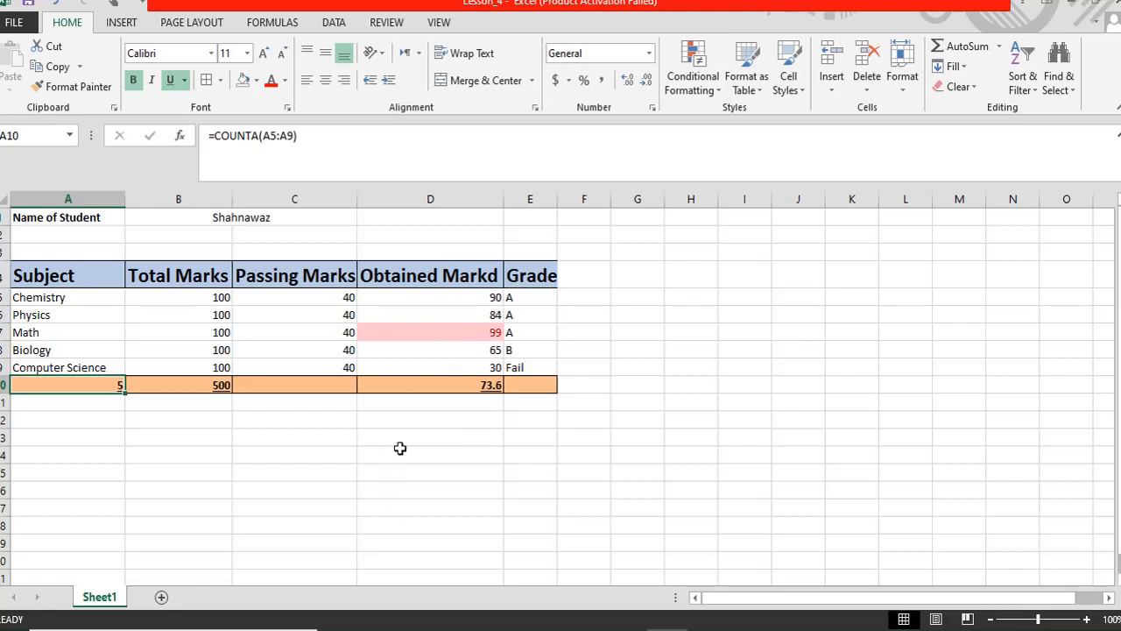
{"action": "left_click", "coordinate": [625, 272]}
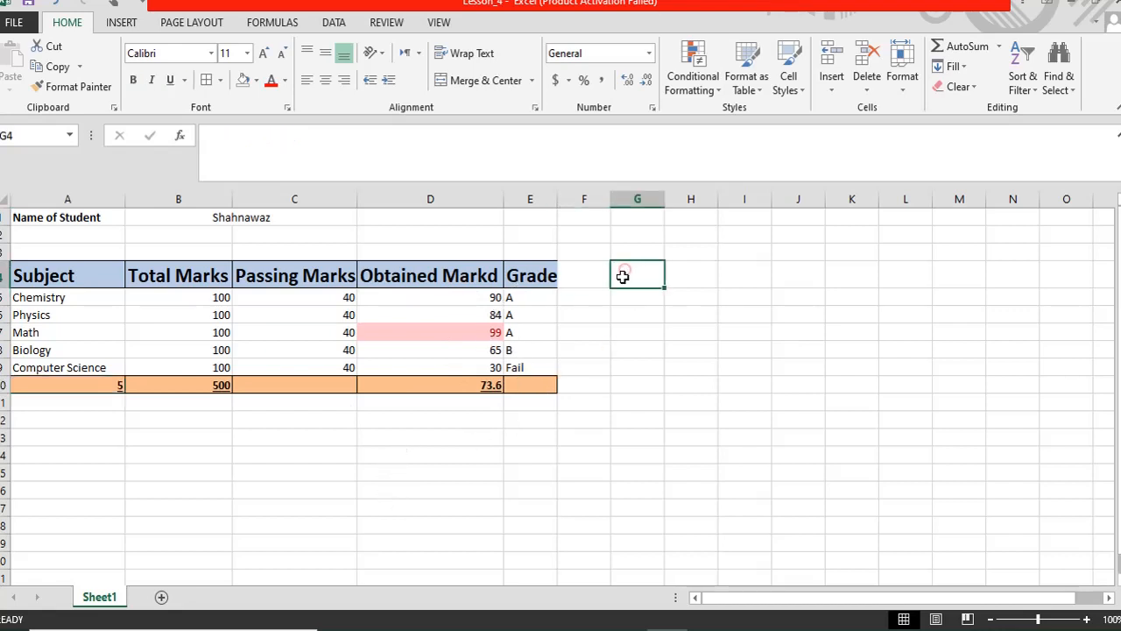
{"action": "left_click", "coordinate": [620, 223]}
{"action": "left_click", "coordinate": [530, 296]}
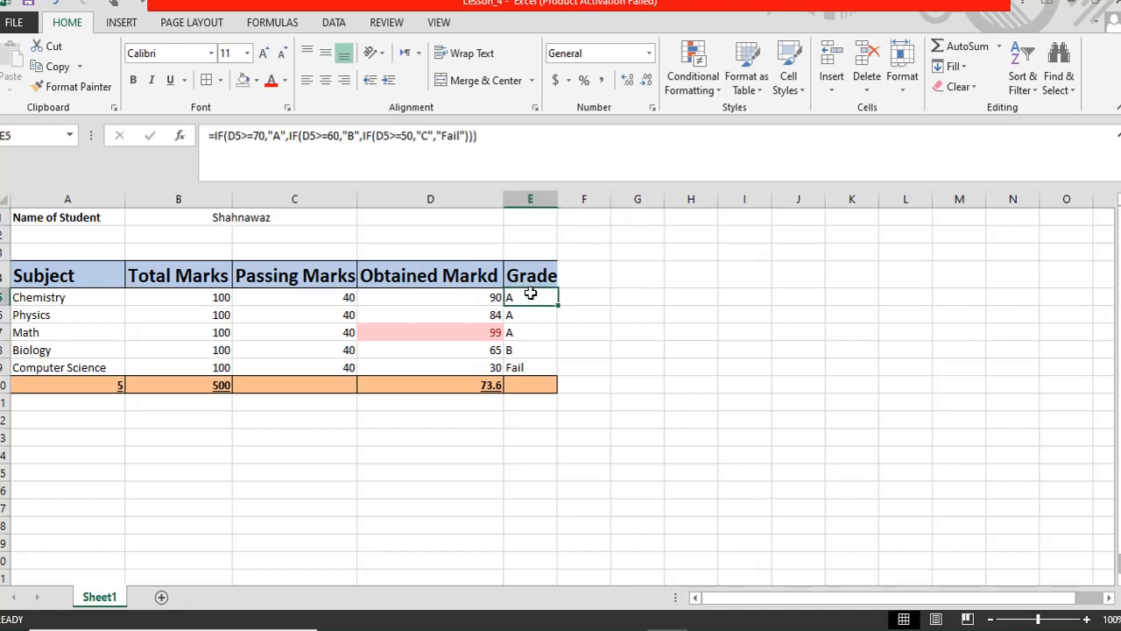
{"action": "left_click_drag", "start_coordinate": [492, 136], "coordinate": [190, 134]}
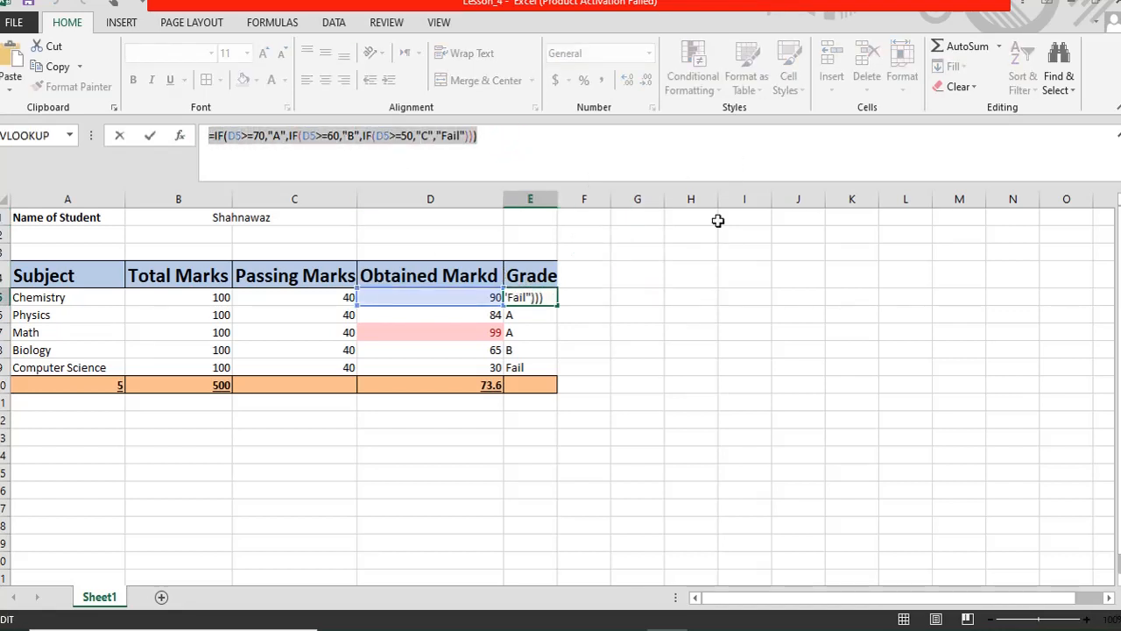
{"action": "type", "text": "="}
{"action": "left_click", "coordinate": [442, 479]}
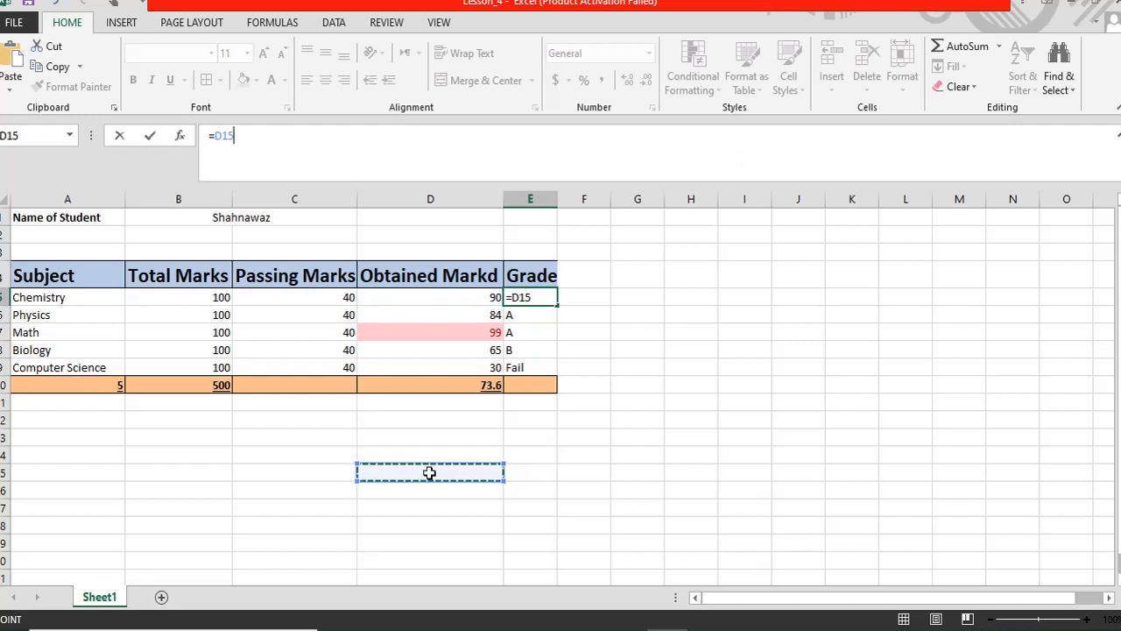
{"action": "key", "text": "Escape"}
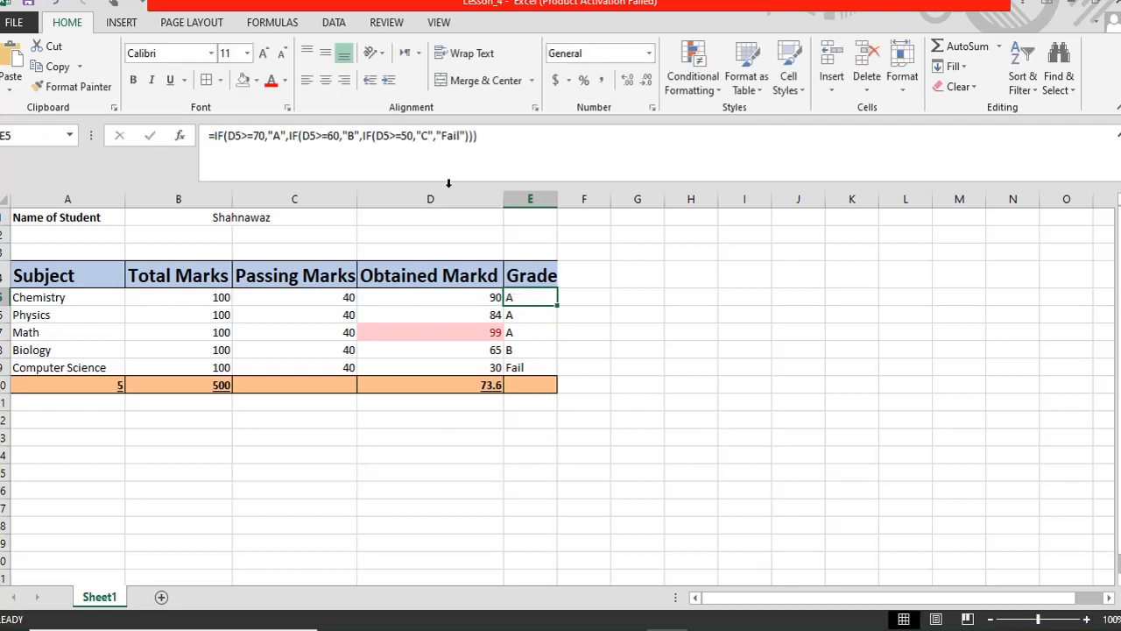
- Paste E5's nested IF grade formula into cell D14
{"action": "triple_click", "coordinate": [503, 140]}
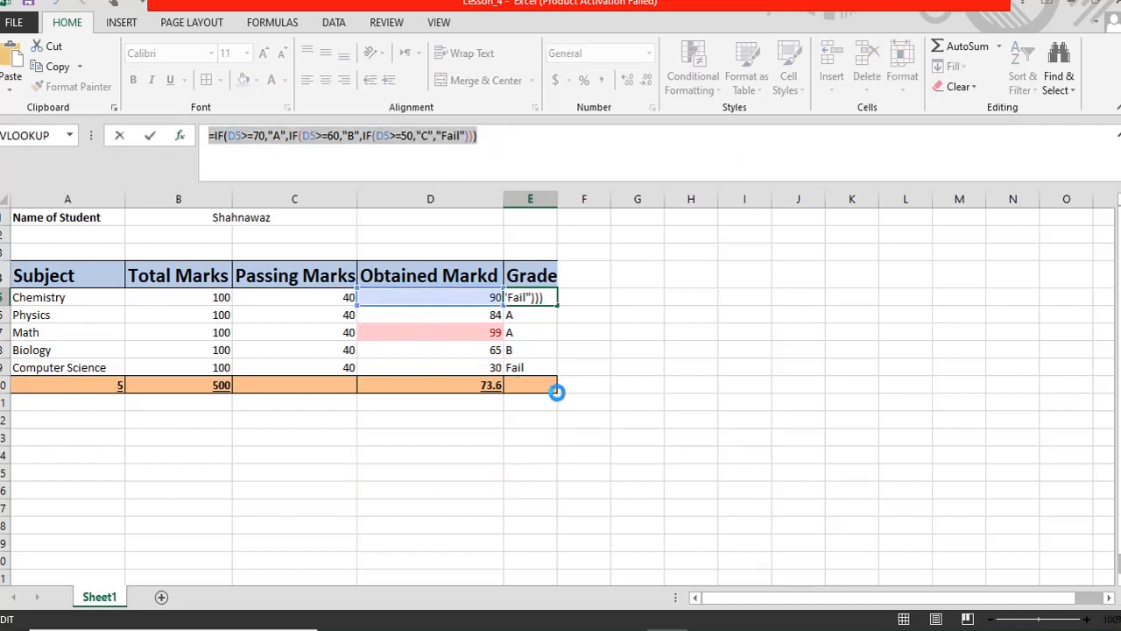
{"action": "left_click", "coordinate": [422, 460]}
{"action": "double_click", "coordinate": [414, 453]}
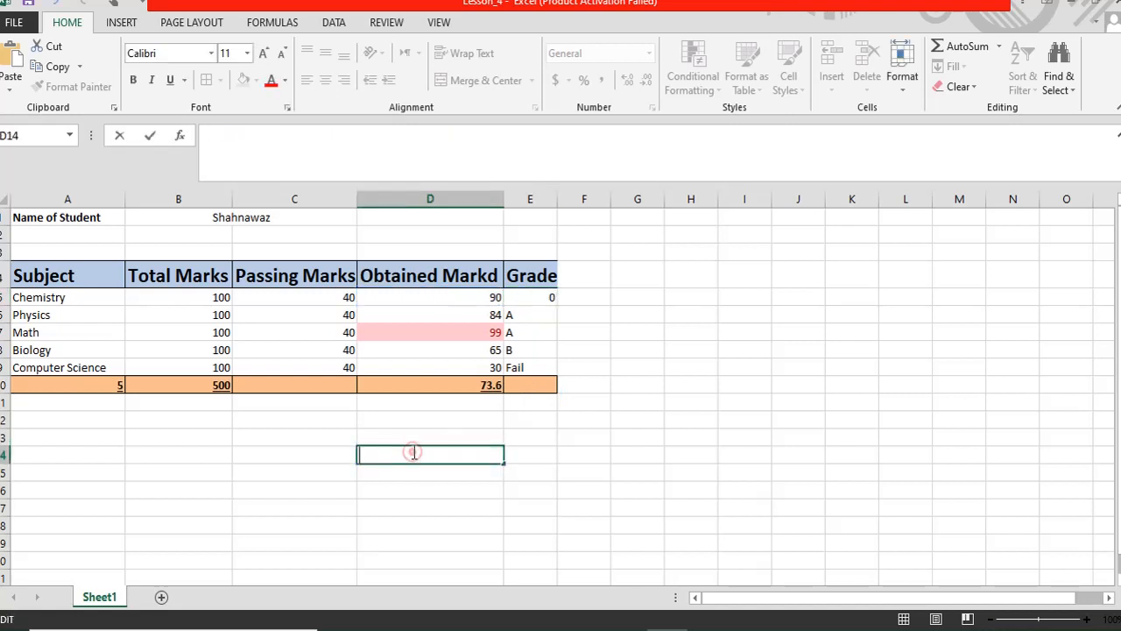
{"action": "key", "text": "ctrl+v"}
{"action": "left_click", "coordinate": [492, 505]}
- Review D14's copied formula, keeping it after briefly deleting and restoring it
{"action": "left_click", "coordinate": [367, 455]}
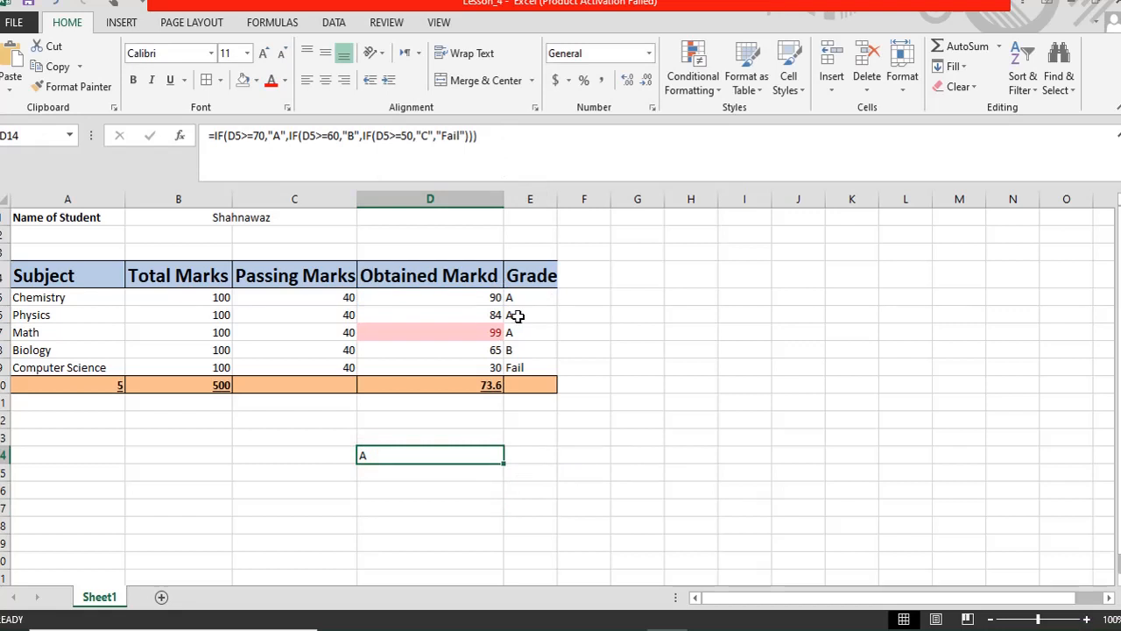
{"action": "left_click", "coordinate": [381, 492]}
{"action": "double_click", "coordinate": [373, 454]}
{"action": "left_click", "coordinate": [625, 455]}
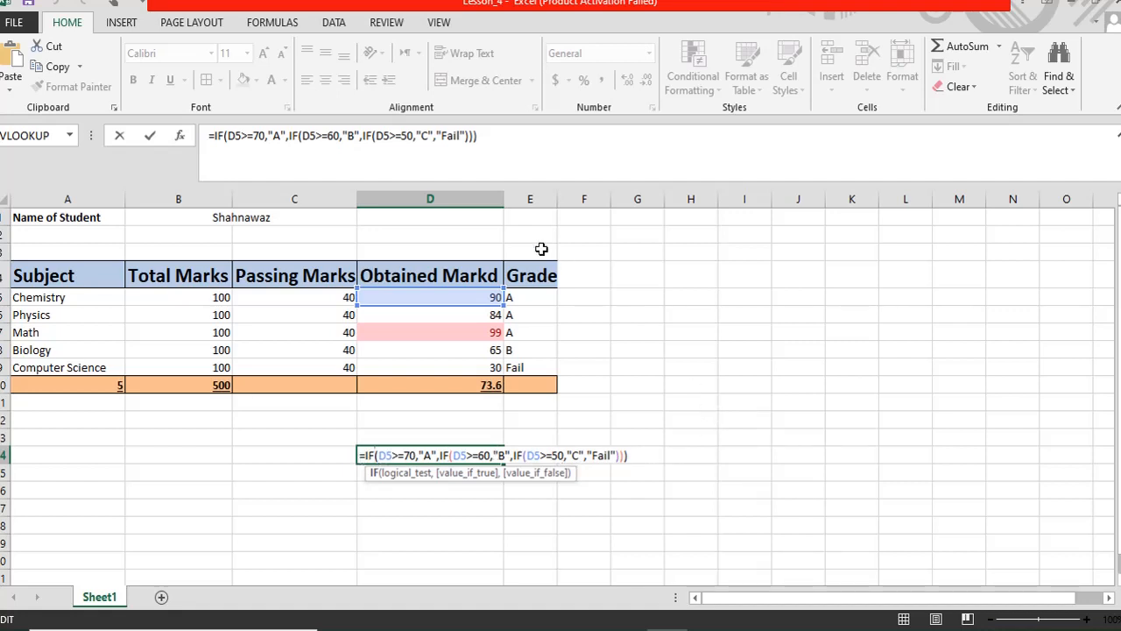
{"action": "left_click", "coordinate": [377, 489]}
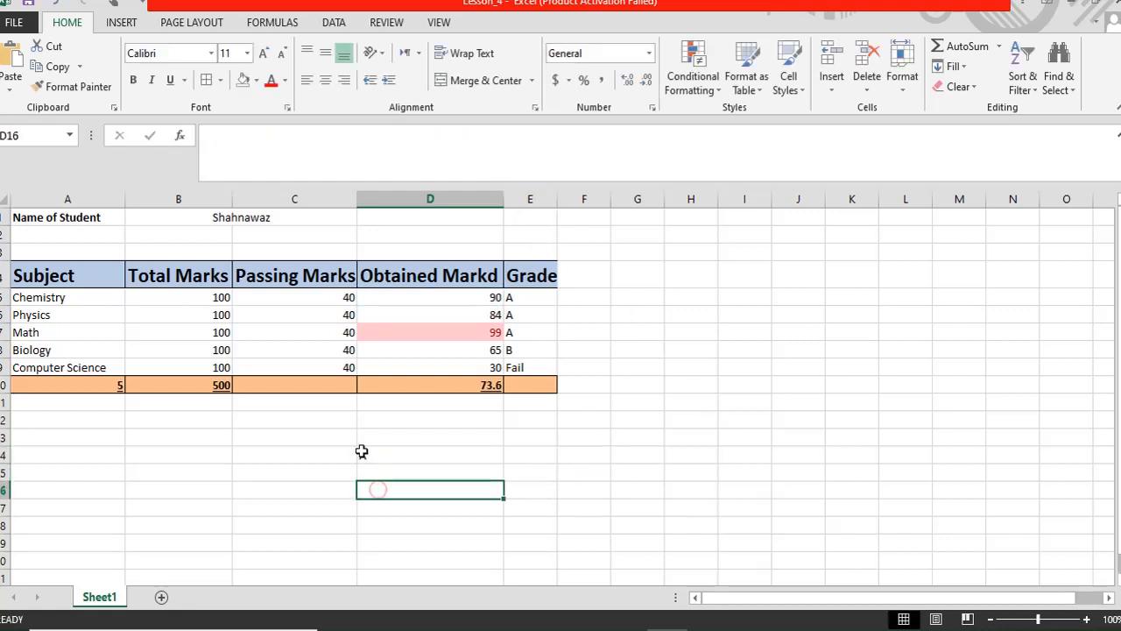
{"action": "left_click", "coordinate": [362, 450]}
{"action": "key", "text": "Delete"}
{"action": "left_click", "coordinate": [430, 523]}
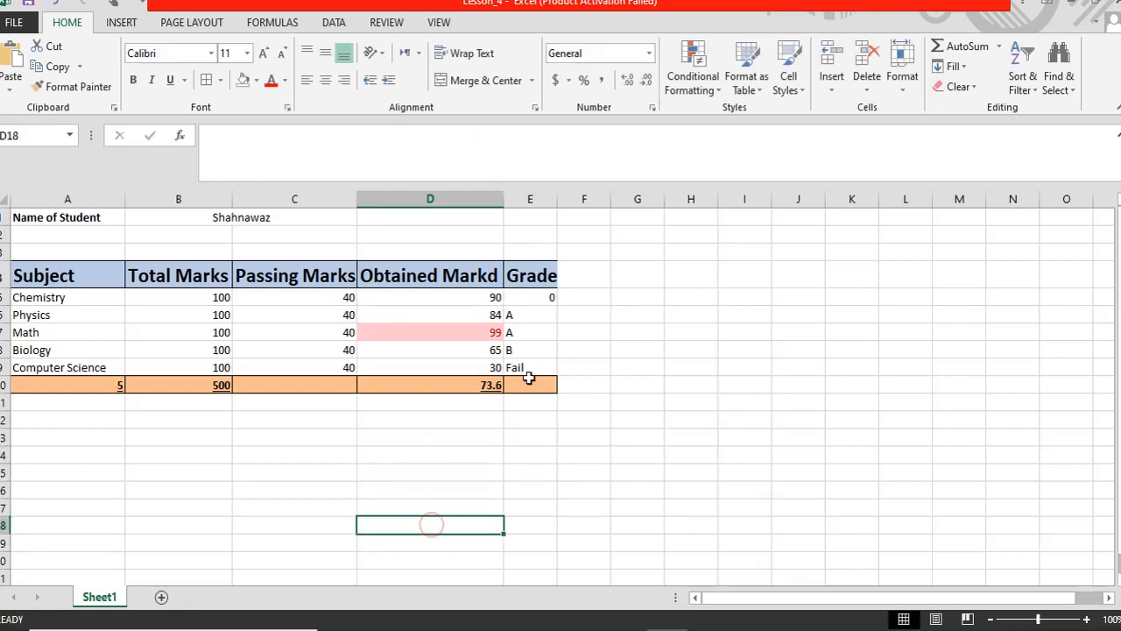
{"action": "key", "text": "ctrl+z"}
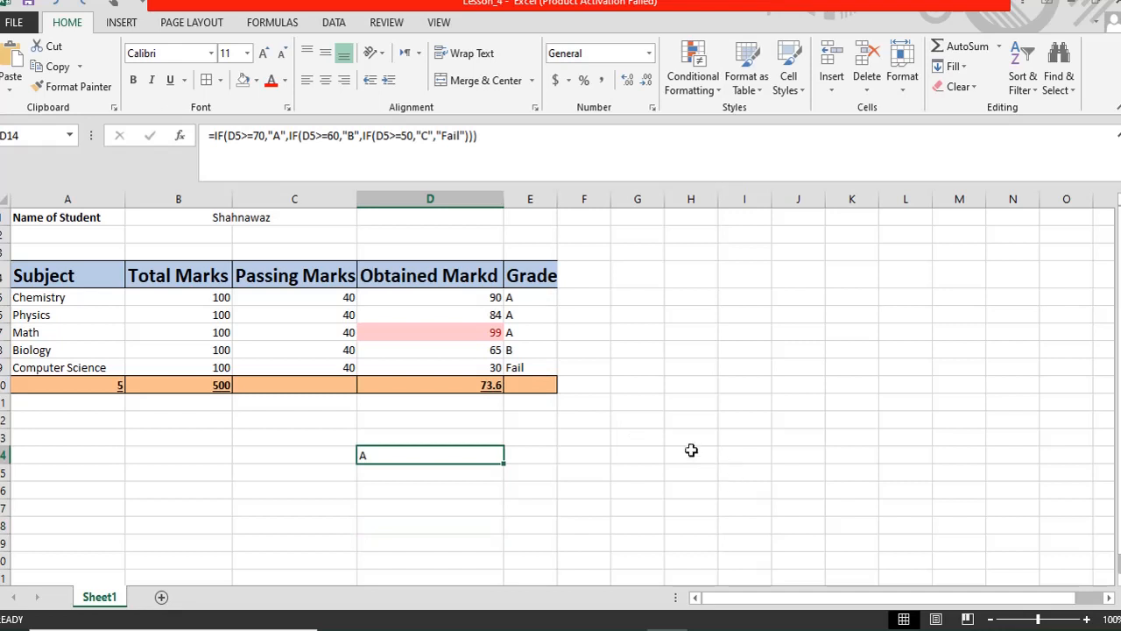
{"action": "left_click", "coordinate": [649, 478]}
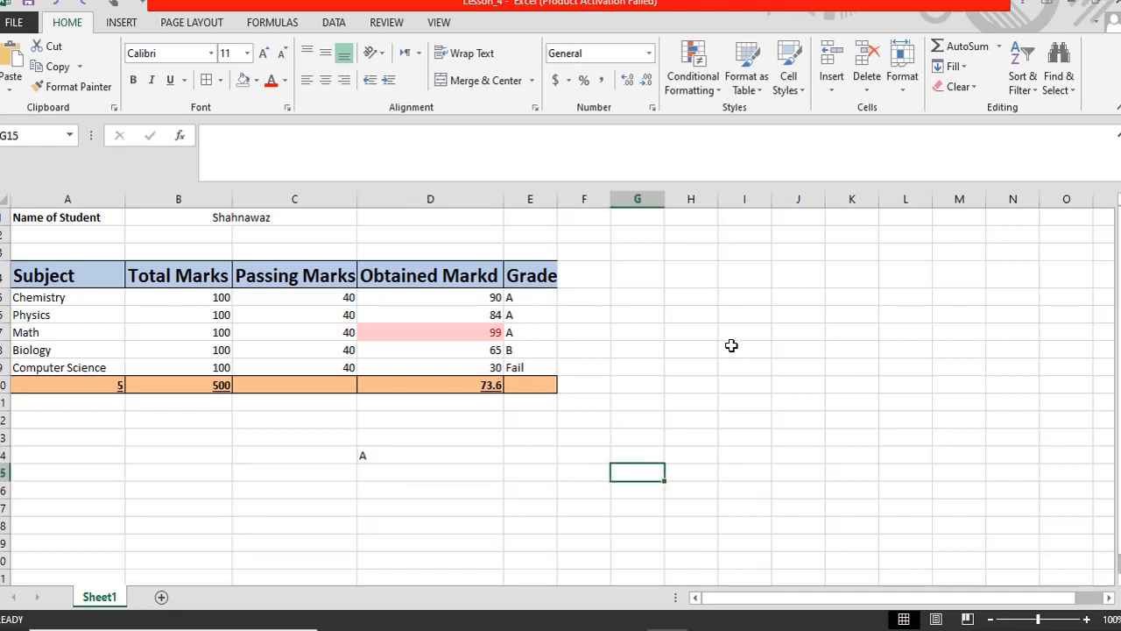
- Enter 'Name of Customer' in A15 and the customer's name in B15
{"action": "left_click", "coordinate": [672, 259]}
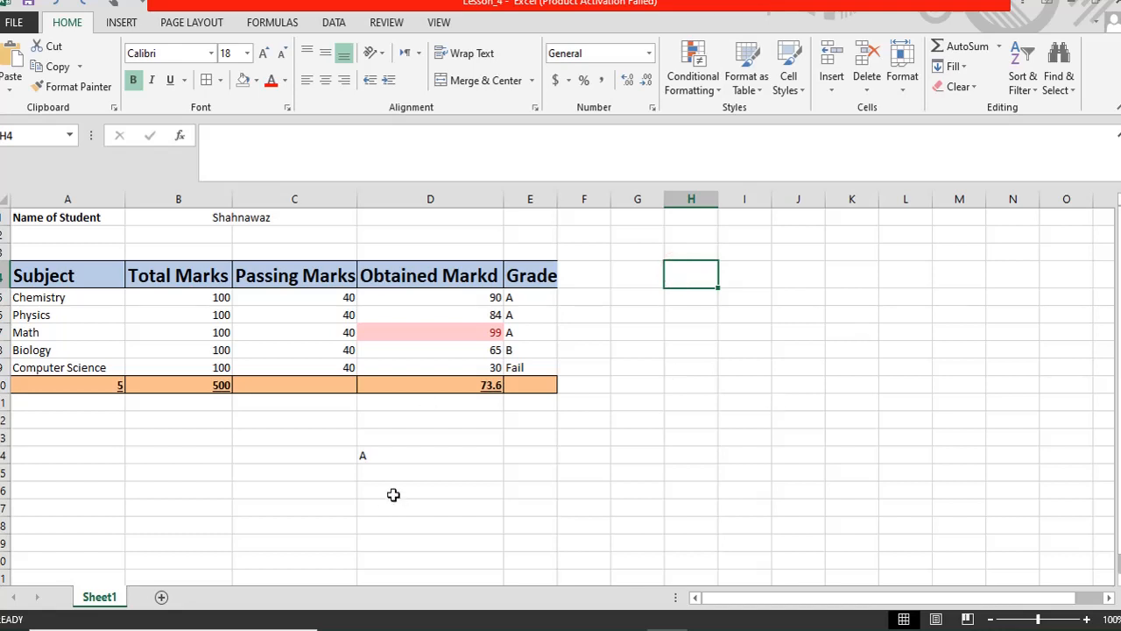
{"action": "scroll", "coordinate": [1115, 331], "scroll_direction": "down", "scroll_amount": 1}
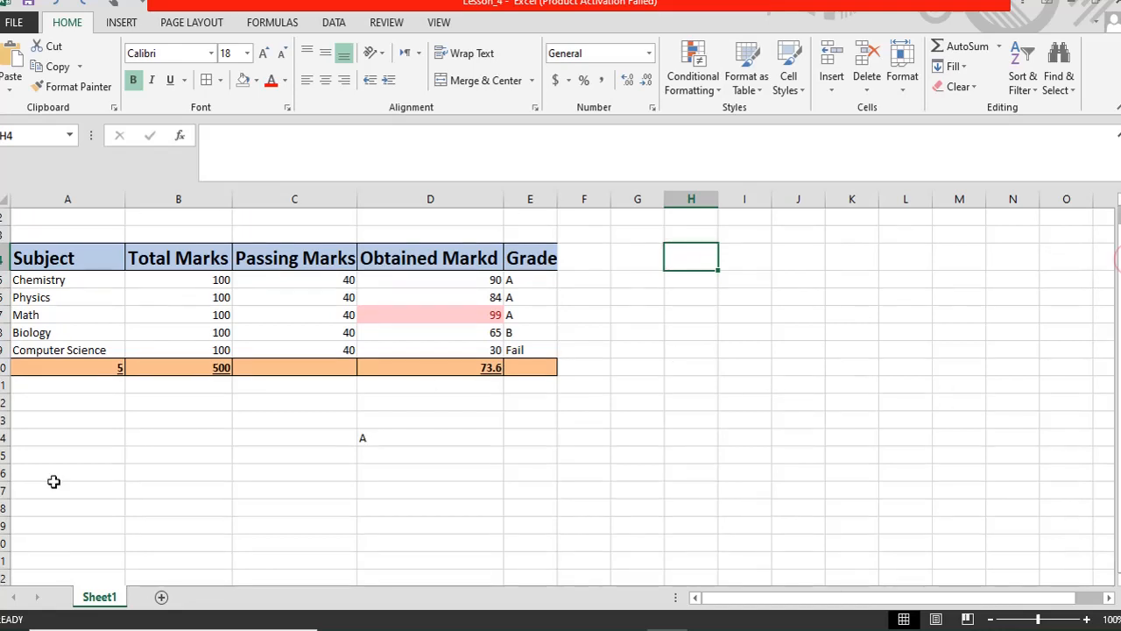
{"action": "left_click", "coordinate": [40, 456]}
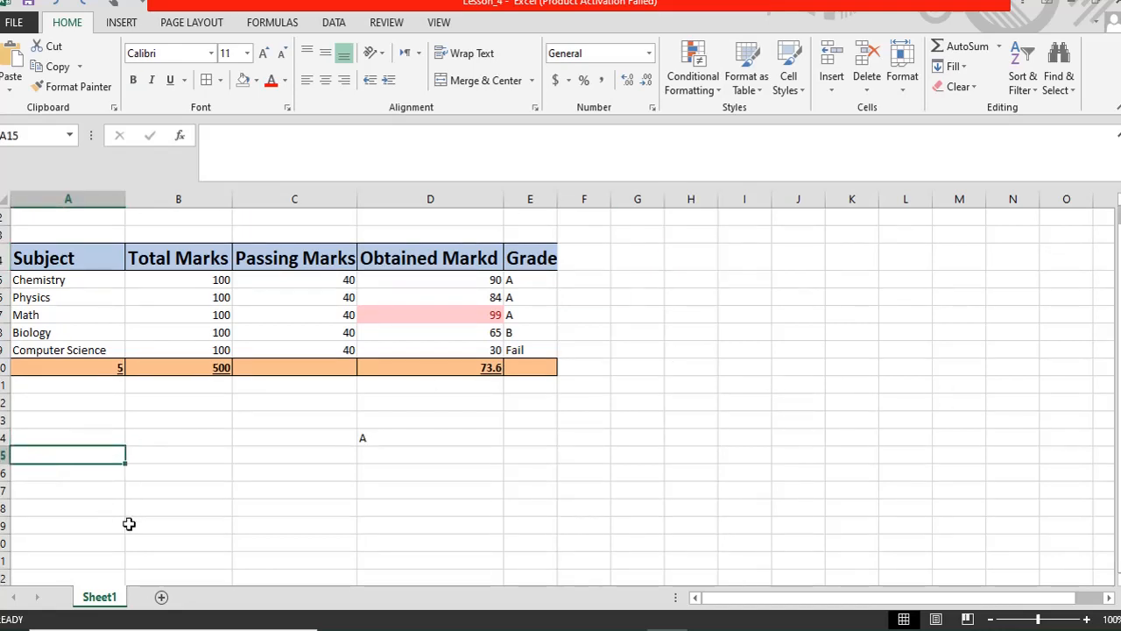
{"action": "type", "text": "Name of C"}
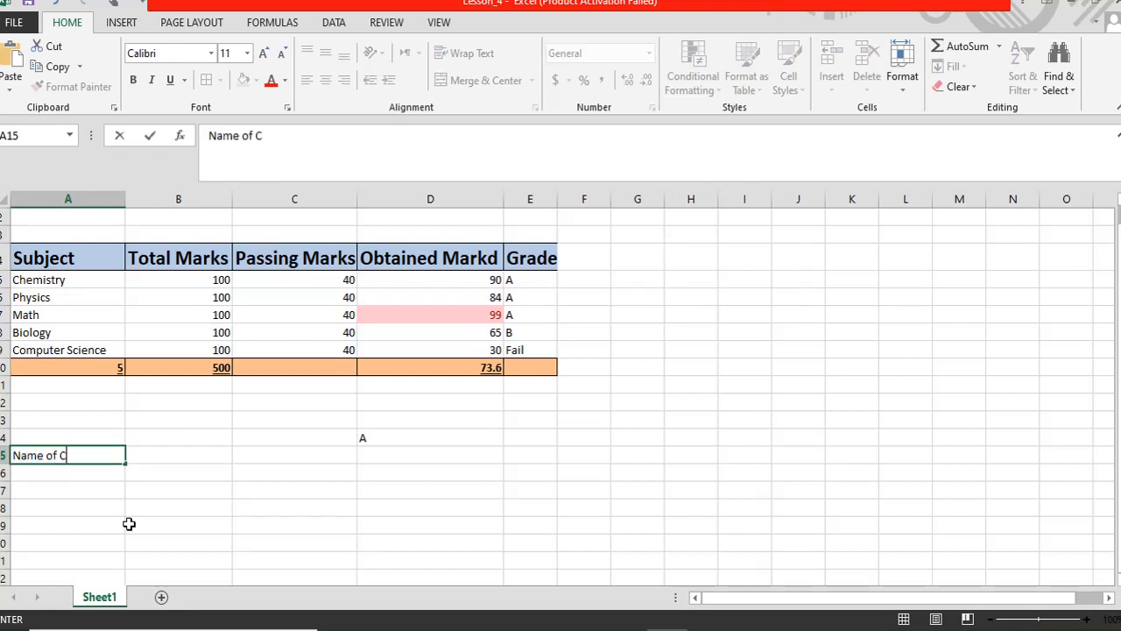
{"action": "type", "text": "ustomer"}
{"action": "key", "text": "Up"}
{"action": "key", "text": "Right"}
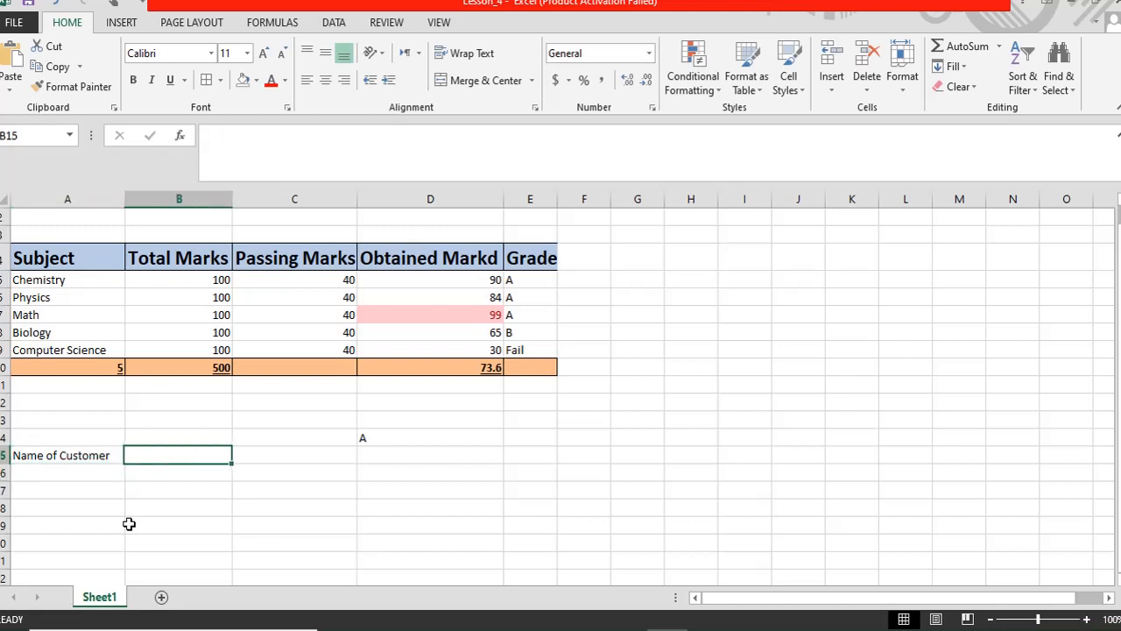
{"action": "type", "text": "Shahnawaz"}
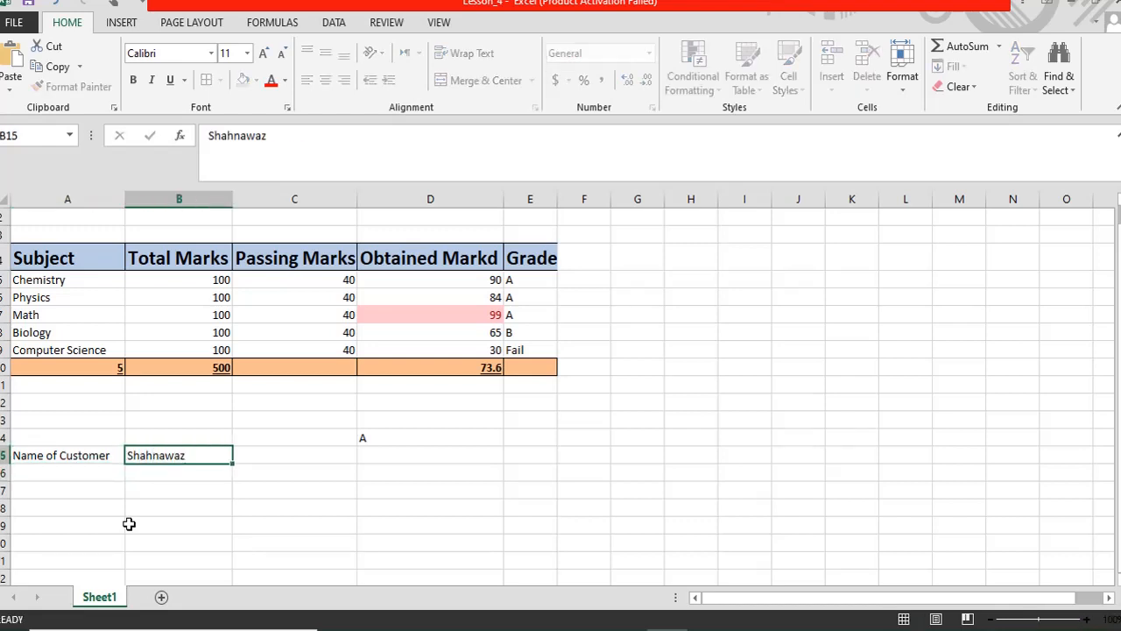
{"action": "key", "text": "Return"}
- Type the heading 'Items' in cell A17
{"action": "key", "text": "Down"}
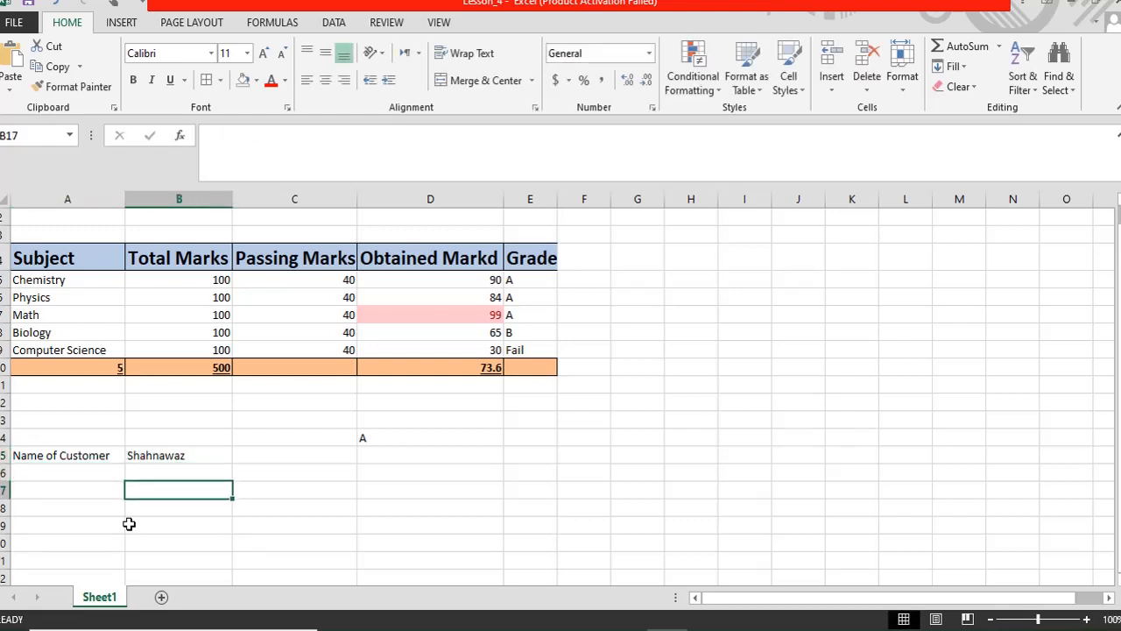
{"action": "key", "text": "Left"}
{"action": "key", "text": "Up"}
{"action": "key", "text": "Down"}
{"action": "type", "text": "Itme"}
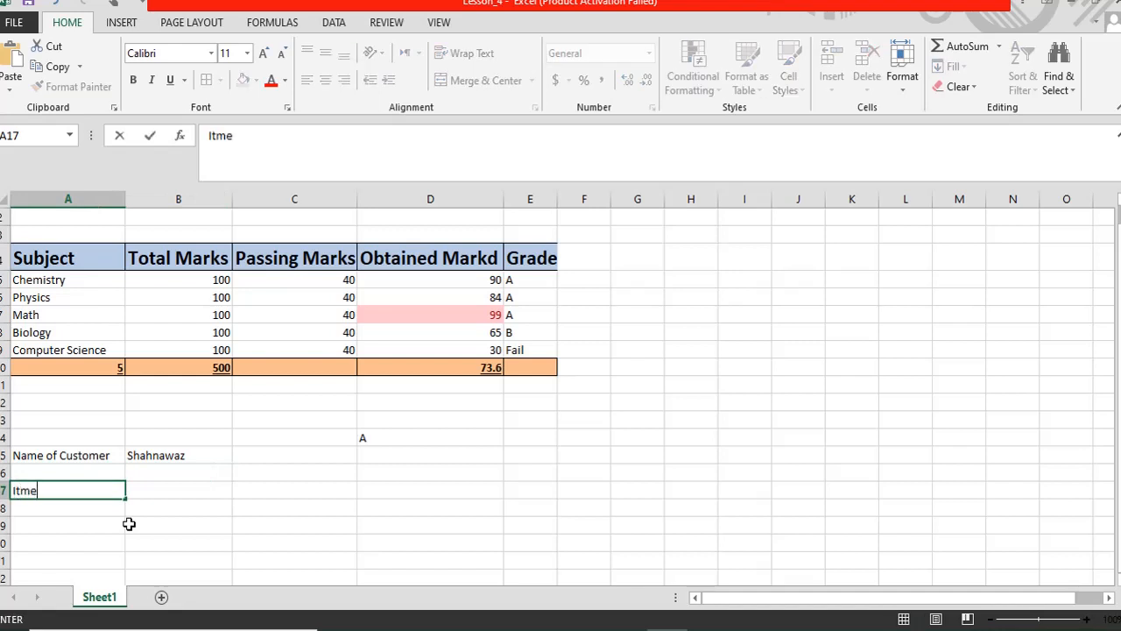
{"action": "key", "text": "BackSpace"}
{"action": "key", "text": "BackSpace"}
{"action": "type", "text": "em"}
{"action": "key", "text": "Tab"}
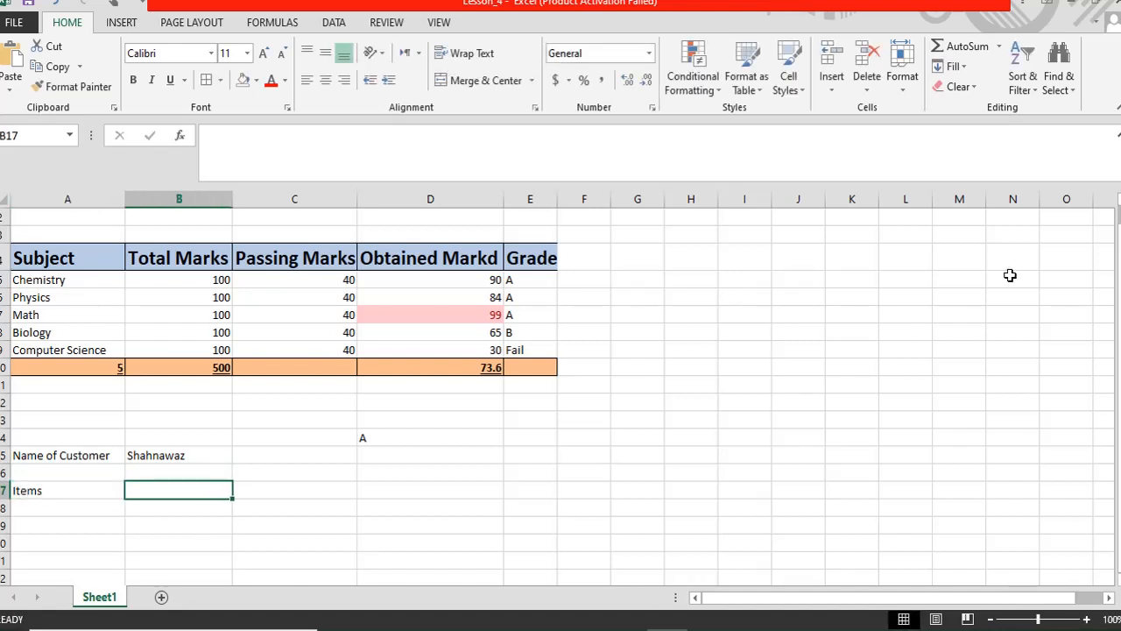
{"action": "left_click", "coordinate": [69, 507]}
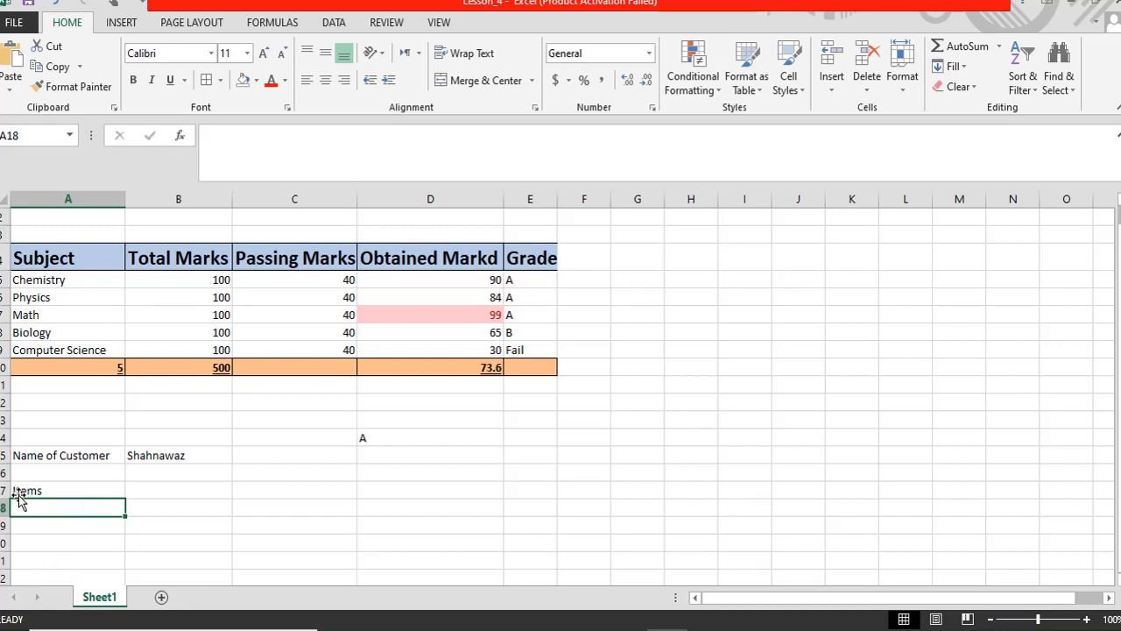
- Enlarge the font size of the Items heading row
{"action": "left_click_drag", "start_coordinate": [33, 489], "coordinate": [285, 491]}
{"action": "left_click", "coordinate": [264, 54]}
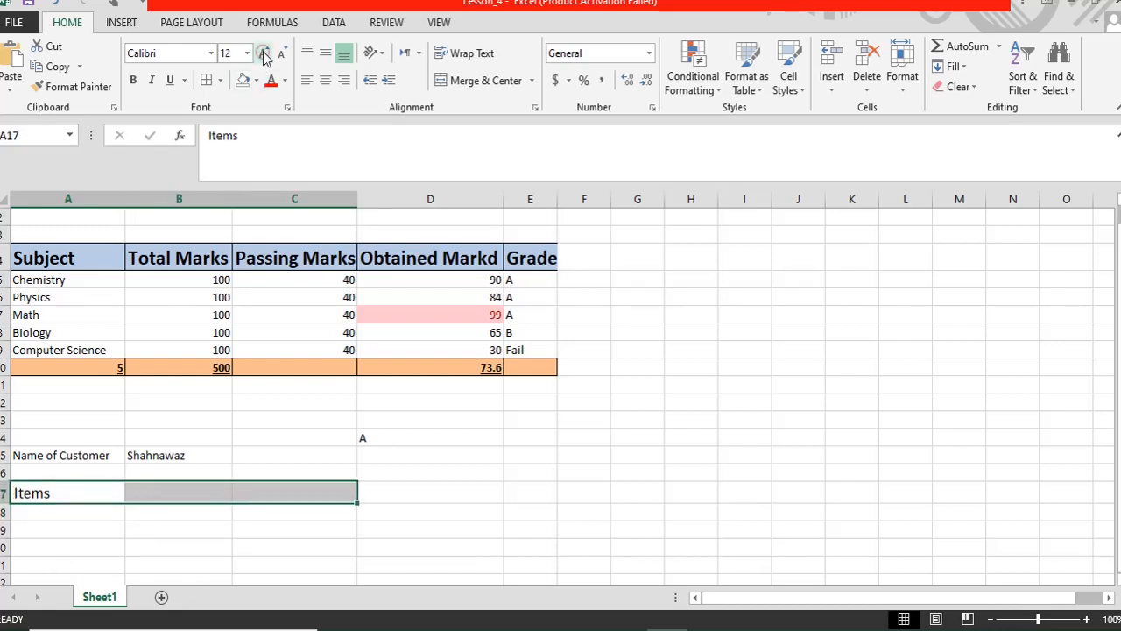
{"action": "left_click", "coordinate": [264, 55]}
{"action": "left_click", "coordinate": [263, 54]}
{"action": "left_click", "coordinate": [264, 55]}
{"action": "left_click", "coordinate": [263, 54]}
{"action": "left_click", "coordinate": [263, 54]}
{"action": "left_click", "coordinate": [105, 504]}
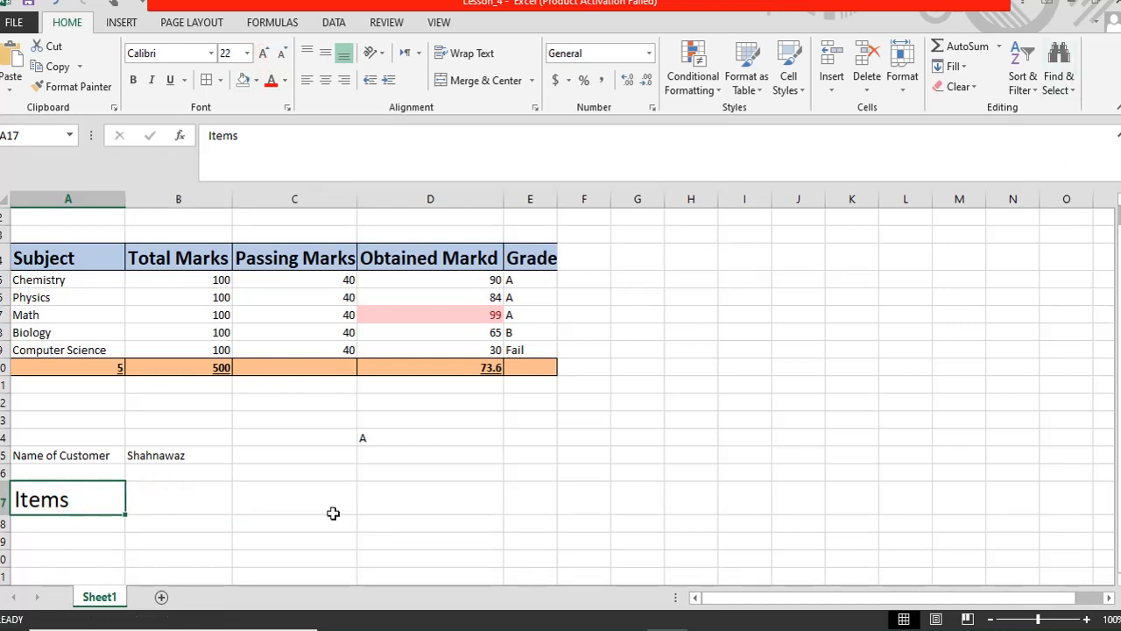
- Make the customer name label and name in row 15 bold at 18 pt
{"action": "scroll", "coordinate": [225, 534], "scroll_direction": "down", "scroll_amount": 2}
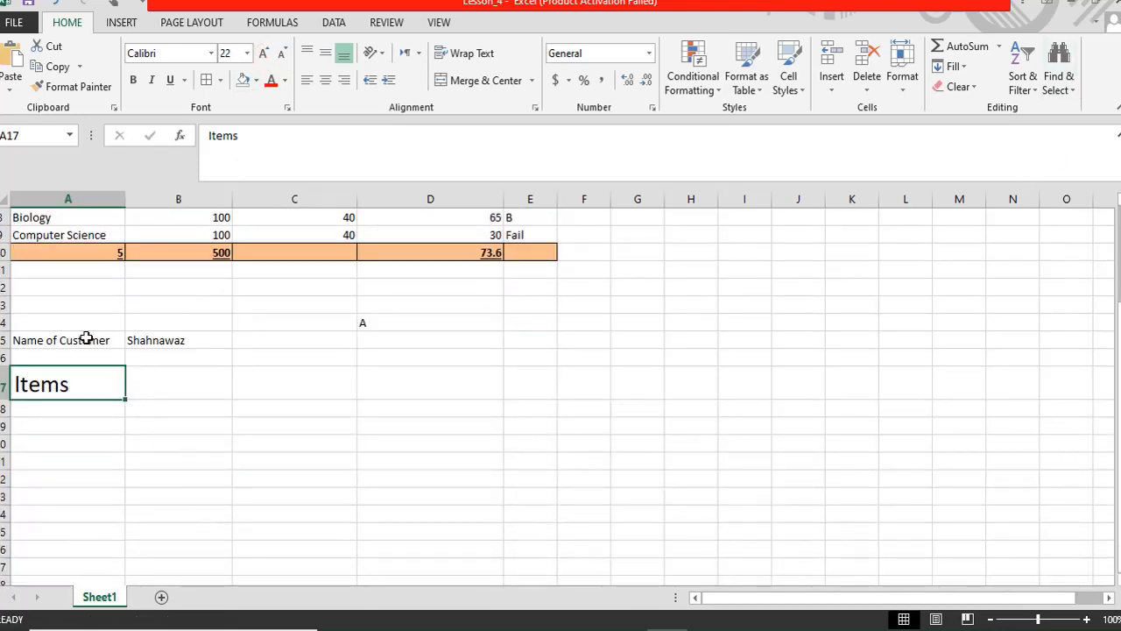
{"action": "left_click_drag", "start_coordinate": [88, 338], "coordinate": [155, 340]}
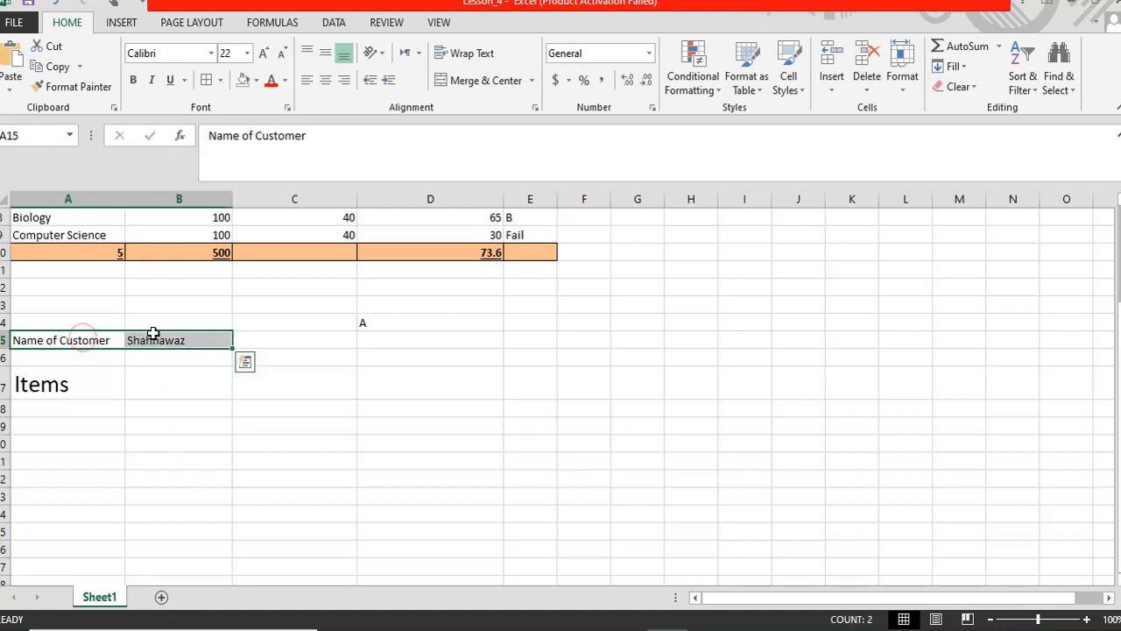
{"action": "left_click", "coordinate": [262, 54]}
{"action": "left_click", "coordinate": [263, 54]}
{"action": "left_click", "coordinate": [262, 53]}
{"action": "left_click", "coordinate": [263, 54]}
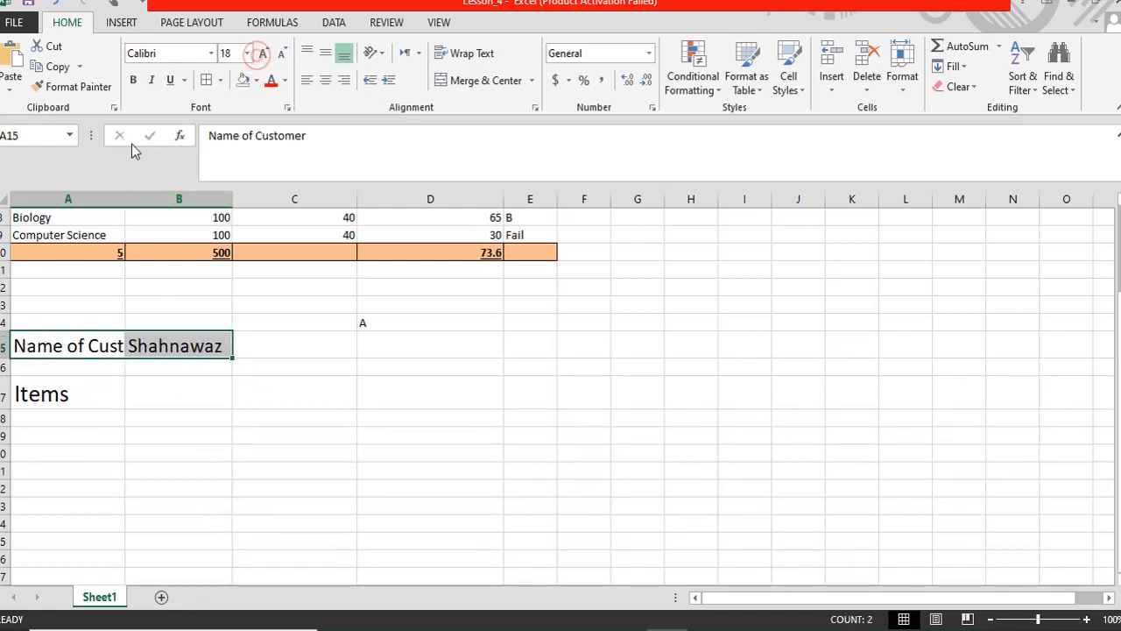
{"action": "left_click", "coordinate": [133, 79]}
{"action": "left_click", "coordinate": [138, 442]}
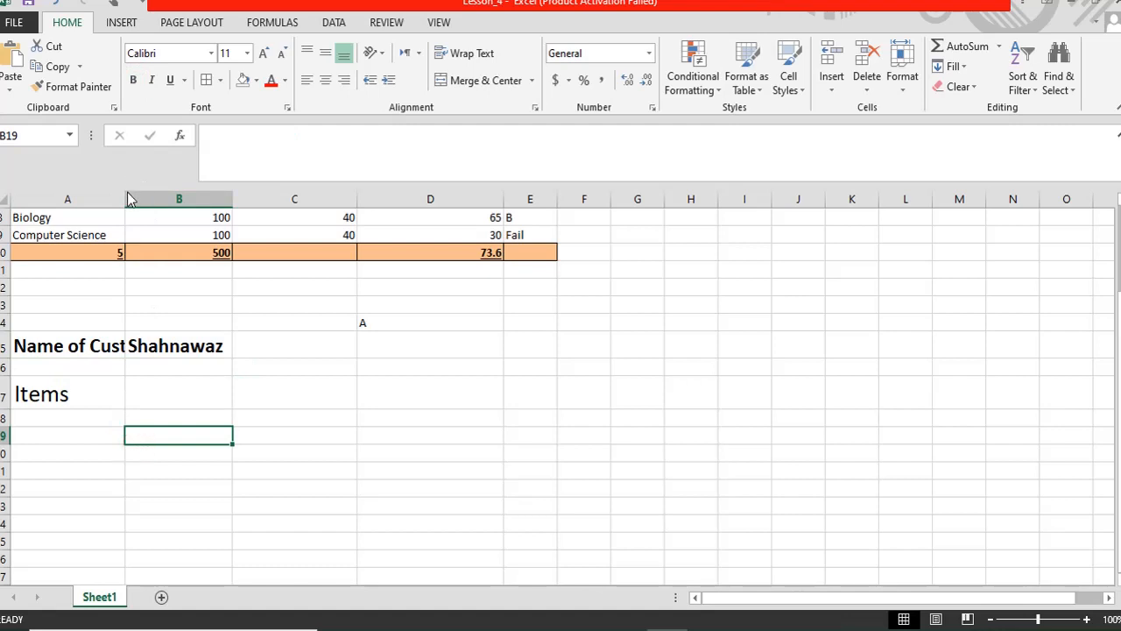
- Autofit column A so 'Name of Customer' shows in full
{"action": "double_click", "coordinate": [125, 196]}
{"action": "scroll", "coordinate": [383, 415], "scroll_direction": "up", "scroll_amount": 3}
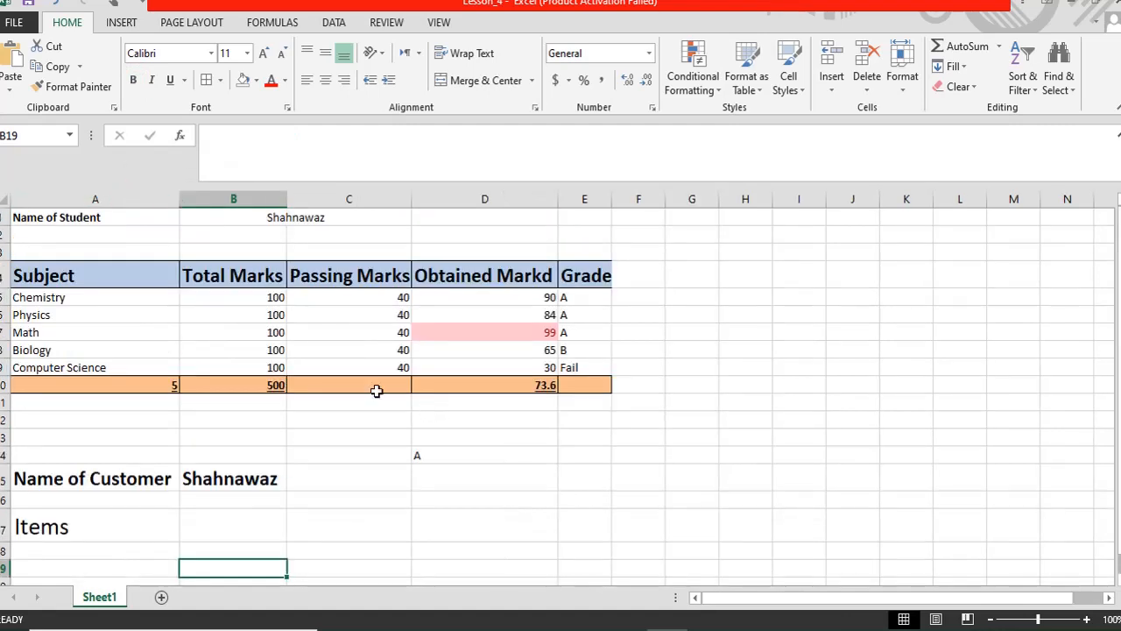
{"action": "scroll", "coordinate": [429, 278], "scroll_direction": "down", "scroll_amount": 2}
{"action": "scroll", "coordinate": [429, 277], "scroll_direction": "down", "scroll_amount": 1}
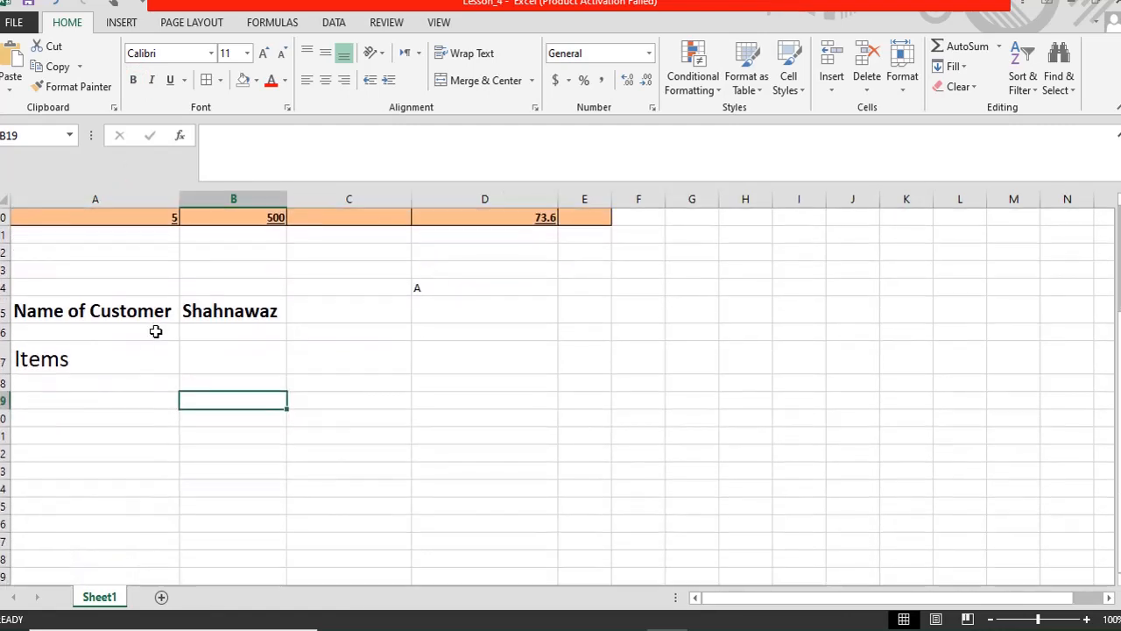
{"action": "left_click", "coordinate": [50, 383]}
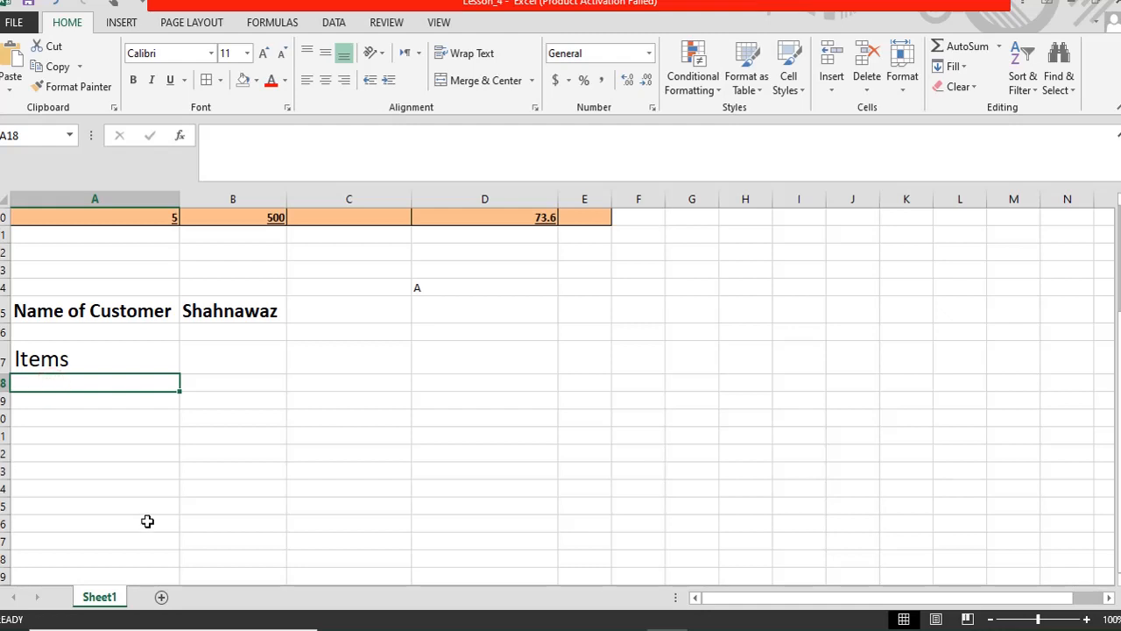
- Enter Item_1 and Item_2 in A18 and A19
{"action": "type", "text": "Time"}
{"action": "key", "text": "BackSpace"}
{"action": "key", "text": "BackSpace"}
{"action": "key", "text": "BackSpace"}
{"action": "key", "text": "BackSpace"}
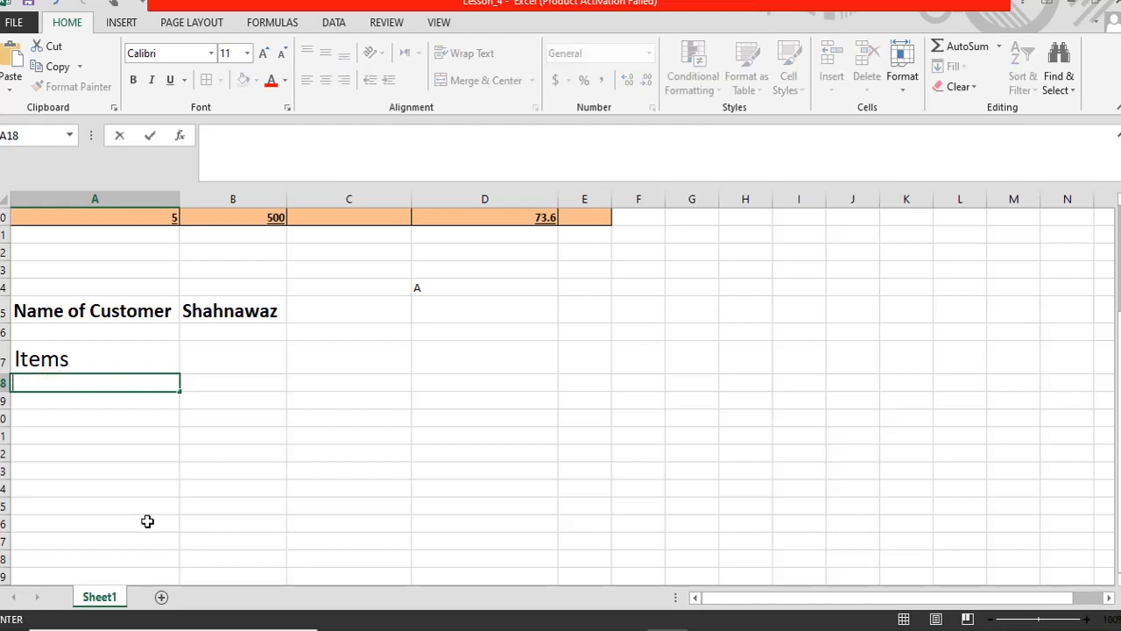
{"action": "type", "text": "I"}
{"action": "type", "text": "tmes"}
{"action": "key", "text": "BackSpace"}
{"action": "key", "text": "BackSpace"}
{"action": "key", "text": "BackSpace"}
{"action": "type", "text": "ems"}
{"action": "type", "text": "Item_1"}
{"action": "key", "text": "Return"}
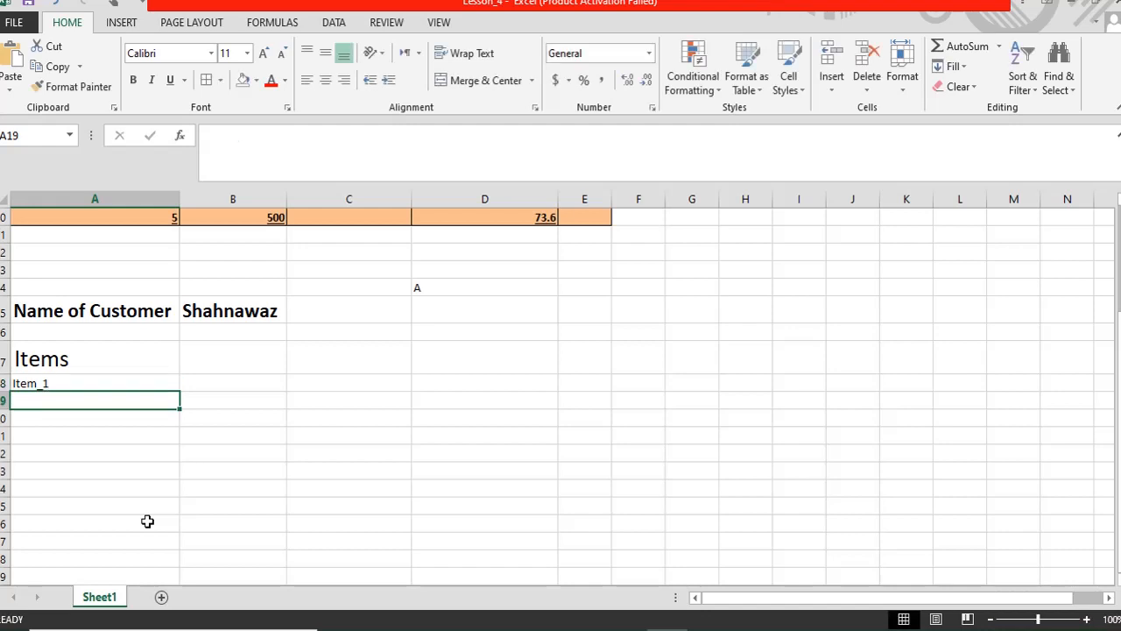
{"action": "type", "text": "Item_1"}
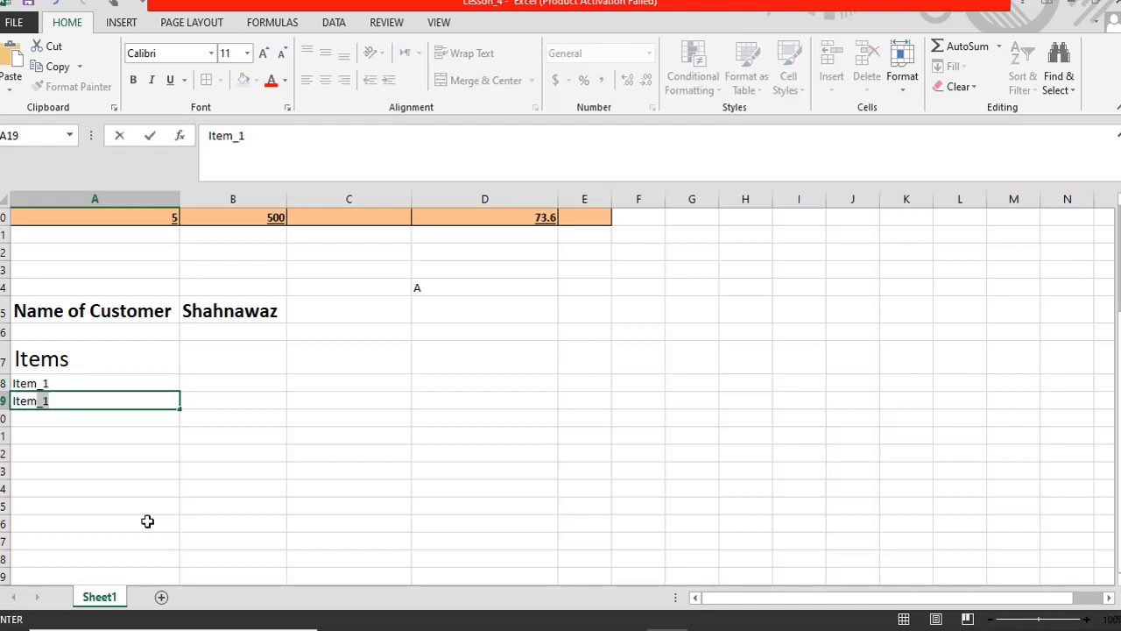
{"action": "key", "text": "Right"}
{"action": "key", "text": "Left"}
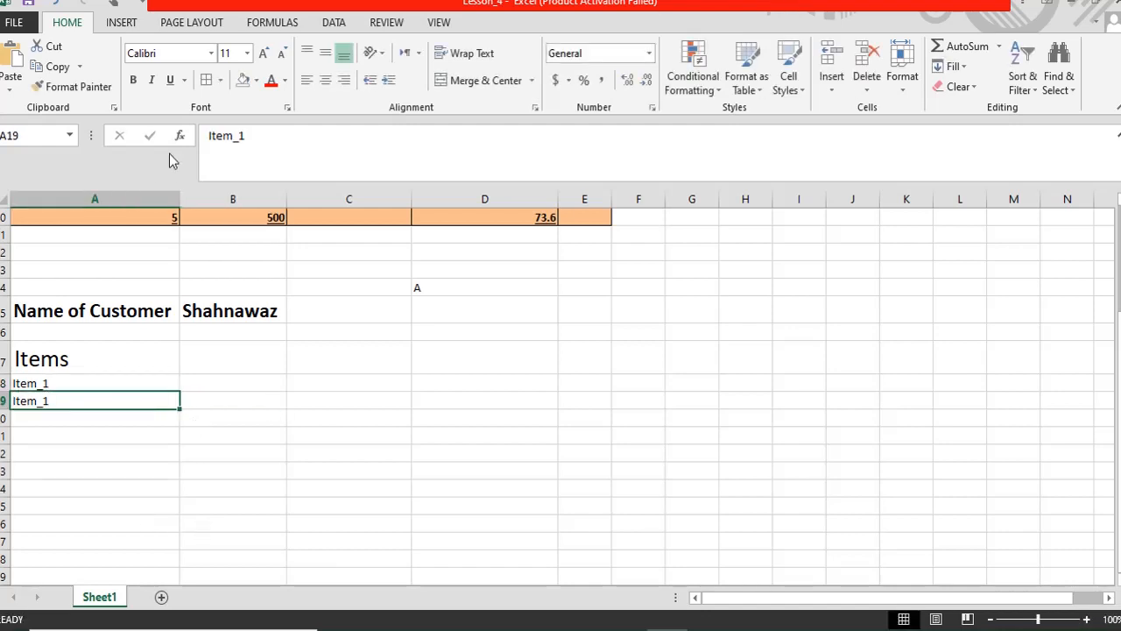
{"action": "left_click", "coordinate": [264, 146]}
{"action": "key", "text": "BackSpace"}
{"action": "type", "text": "2"}
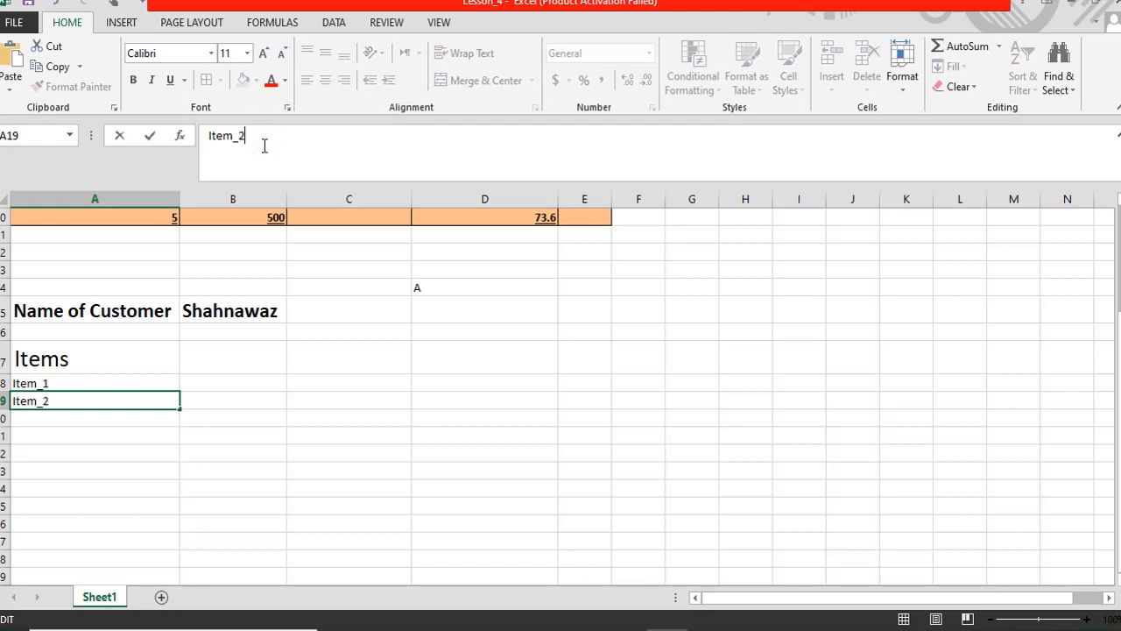
{"action": "key", "text": "Return"}
- Enter Item_3, Item_4 and Item_5 in A20 to A22
{"action": "type", "text": "Itme"}
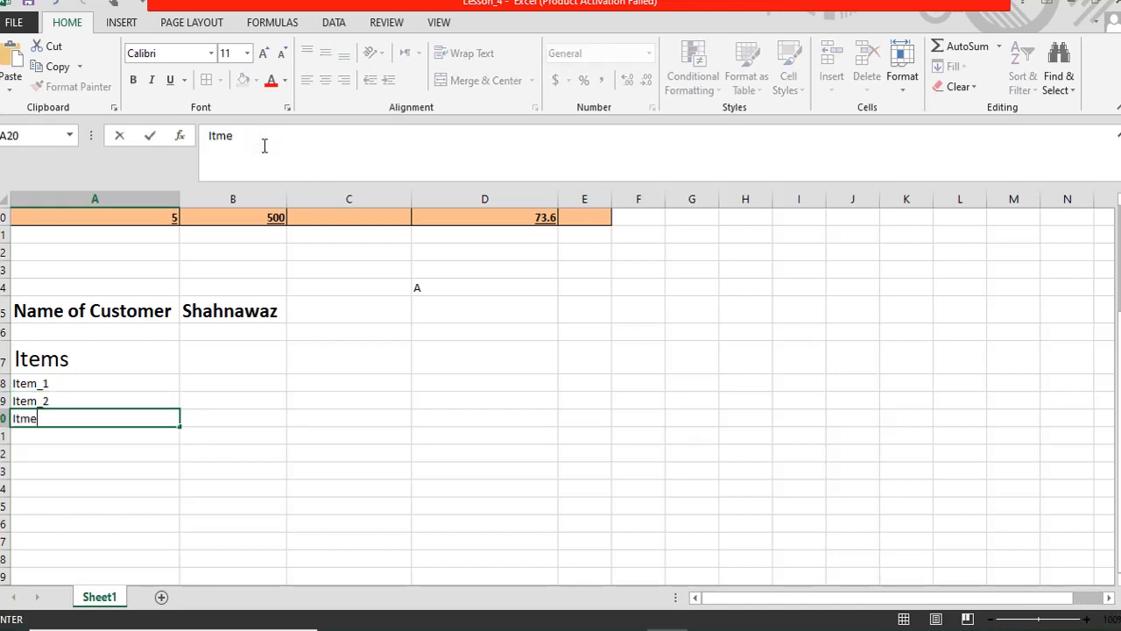
{"action": "key", "text": "BackSpace"}
{"action": "key", "text": "BackSpace"}
{"action": "type", "text": "em_3"}
{"action": "key", "text": "Return"}
{"action": "type", "text": "Item"}
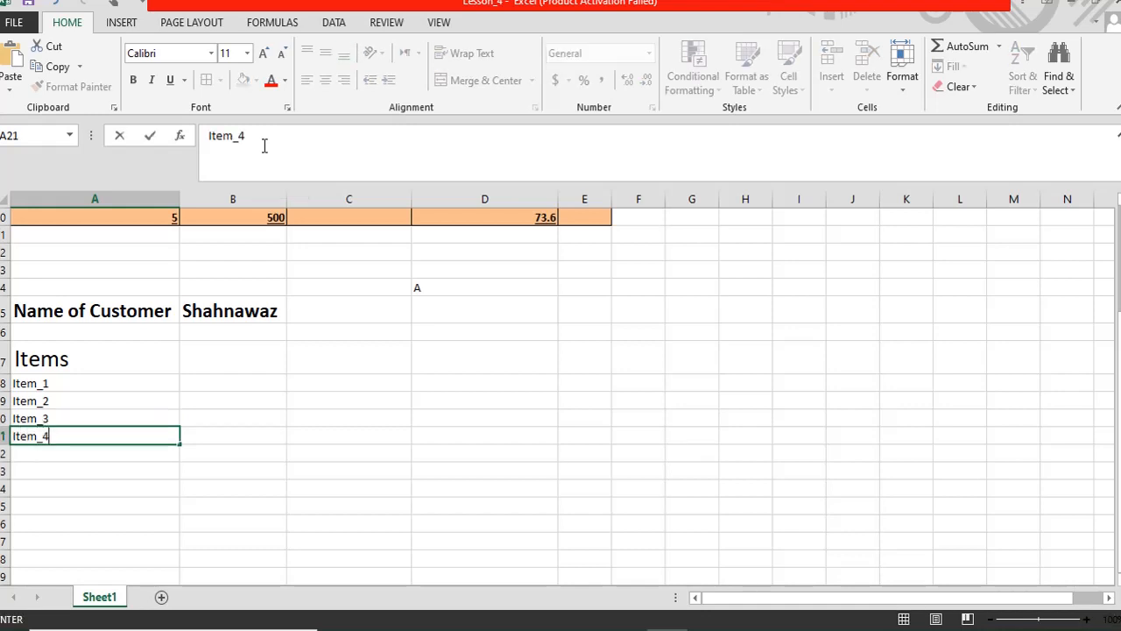
{"action": "key", "text": "Return"}
{"action": "type", "text": "I"}
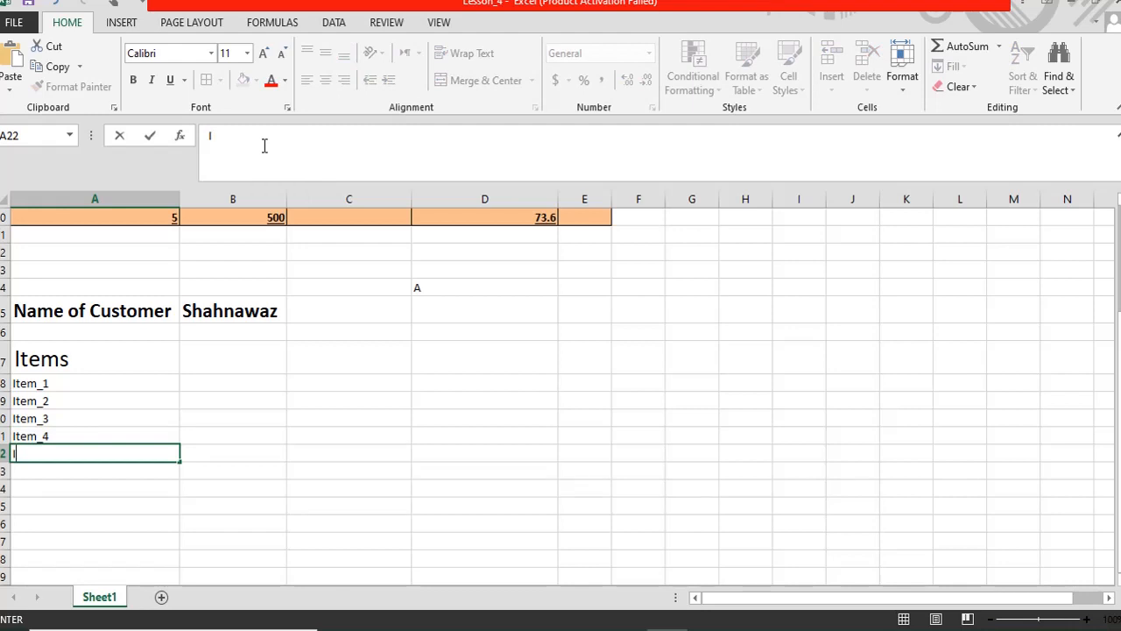
{"action": "type", "text": "Ttem_5"}
{"action": "key", "text": "Return"}
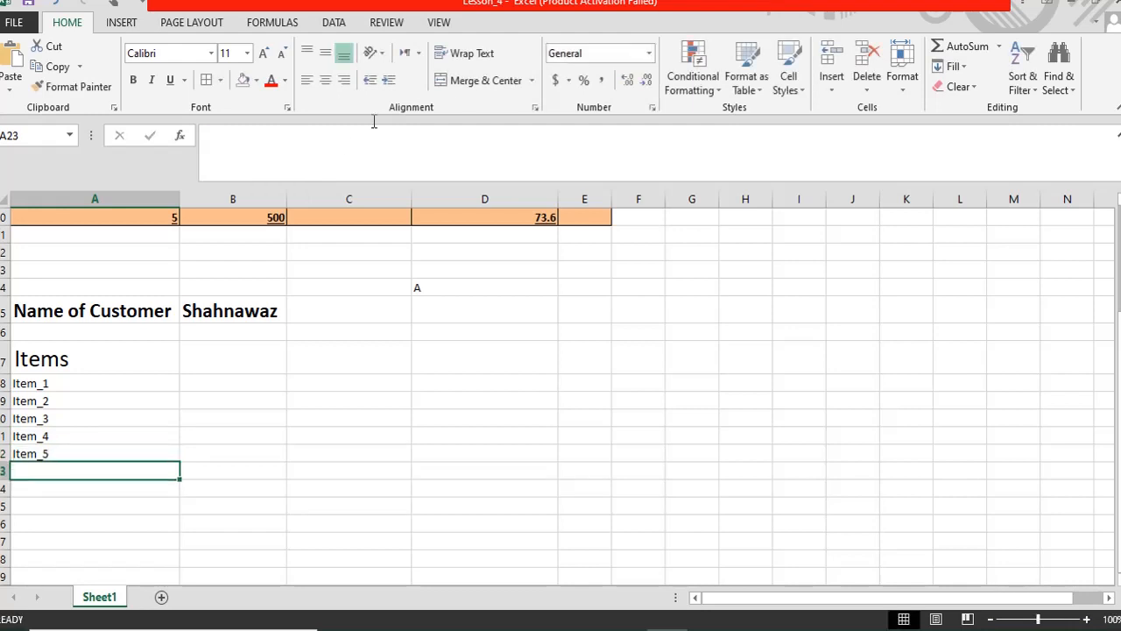
{"action": "left_click", "coordinate": [227, 355]}
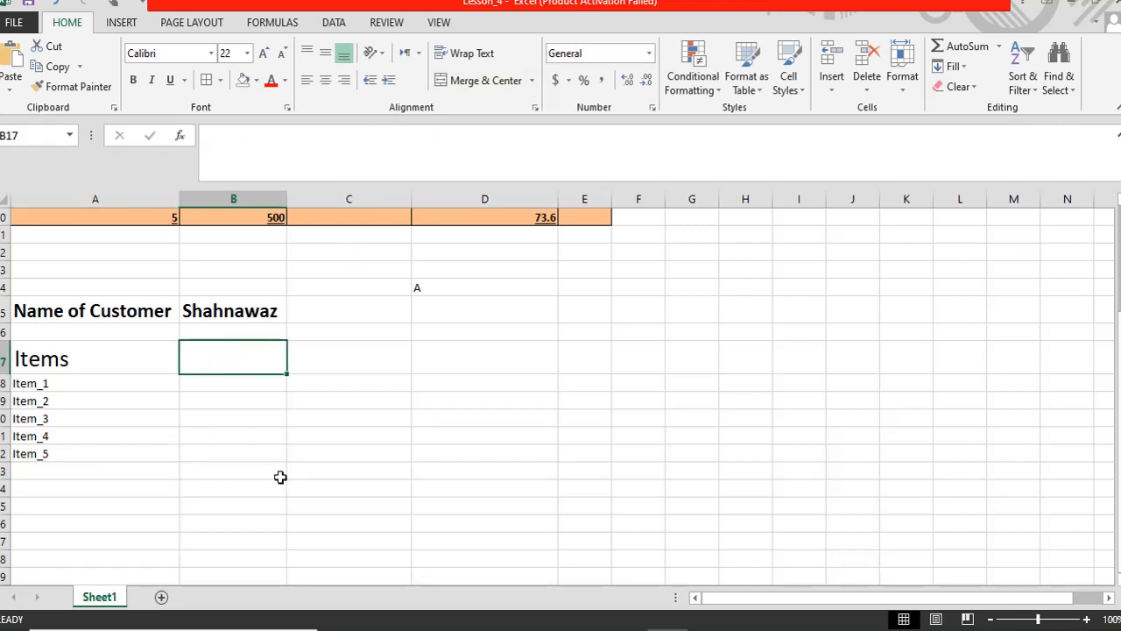
- Add the Price heading in B17 with 500 as Item_1's price
{"action": "type", "text": "Pri"}
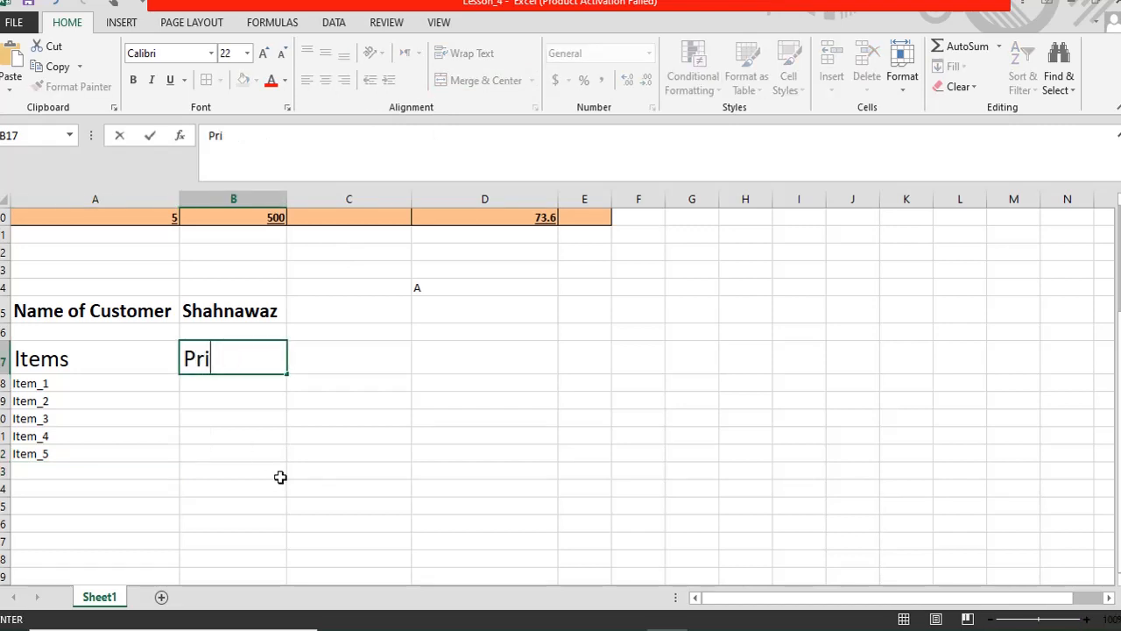
{"action": "type", "text": "ce"}
{"action": "key", "text": "Return"}
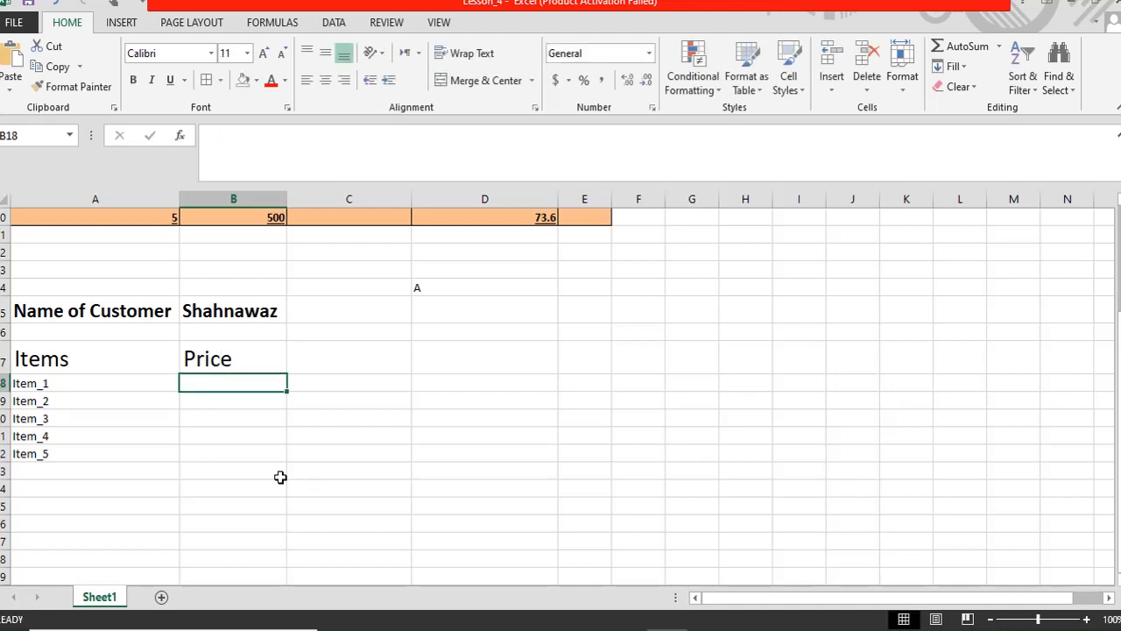
{"action": "type", "text": "500"}
{"action": "key", "text": "Return"}
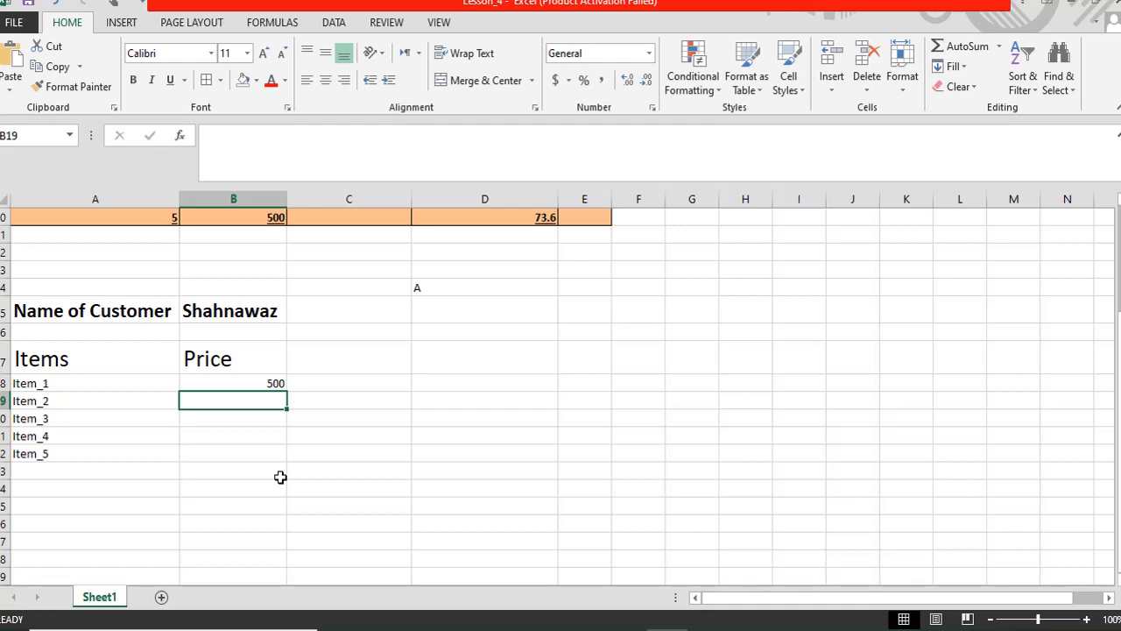
{"action": "key", "text": "Up"}
{"action": "key", "text": "Down"}
- Enter prices 200, 600, 40 and 47 for Item_2 through Item_5
{"action": "type", "text": "200"}
{"action": "key", "text": "Return"}
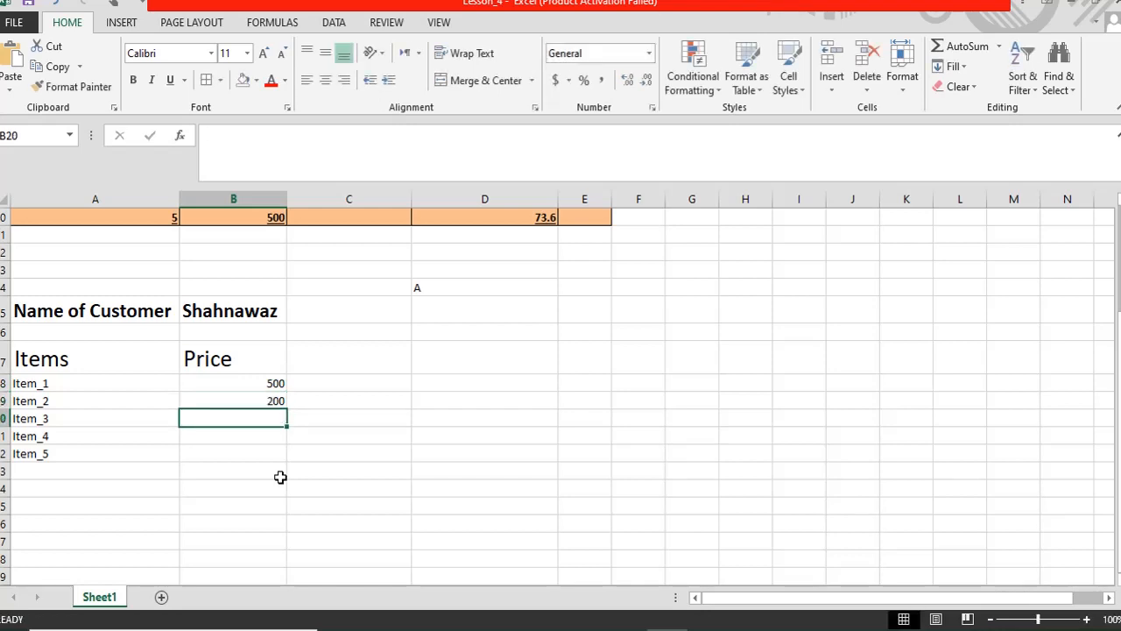
{"action": "type", "text": "600"}
{"action": "key", "text": "Return"}
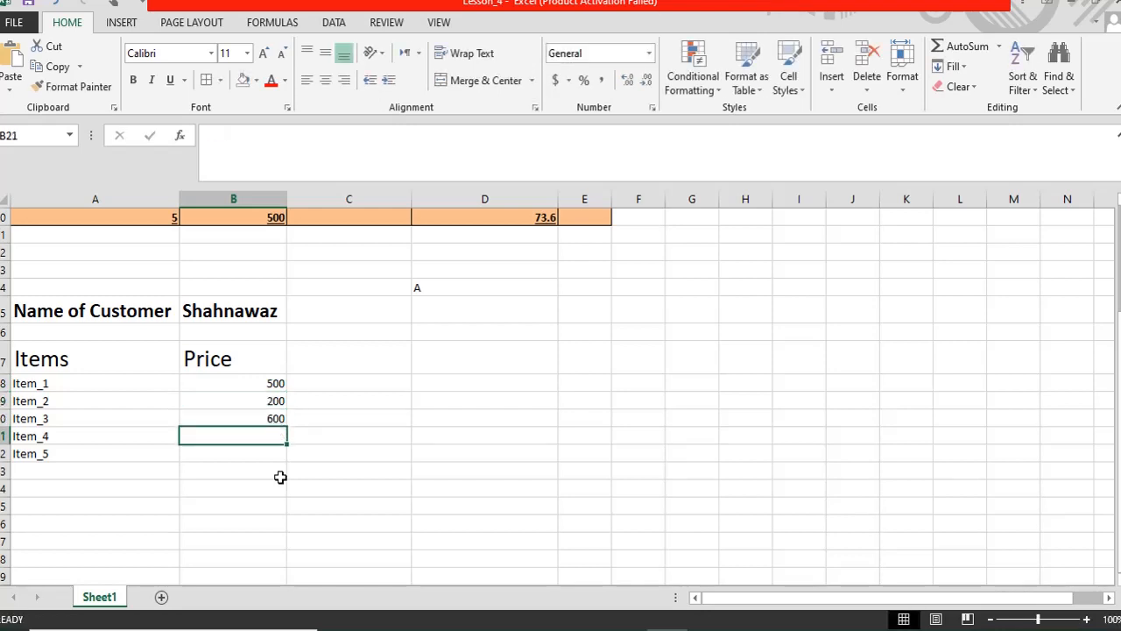
{"action": "type", "text": "40"}
{"action": "key", "text": "Return"}
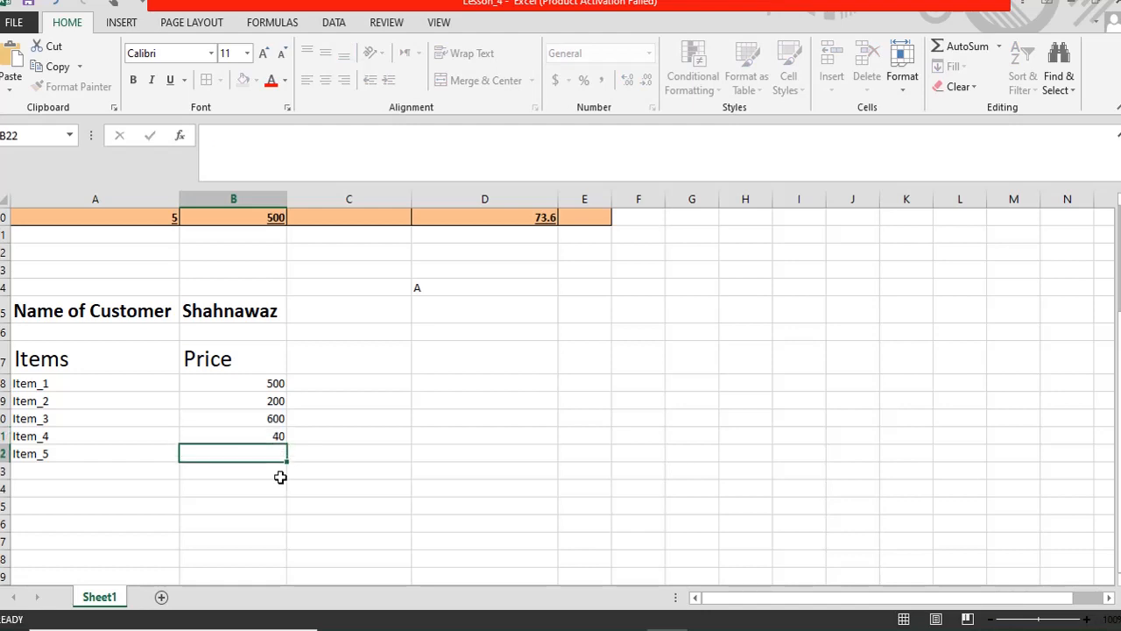
{"action": "type", "text": "47"}
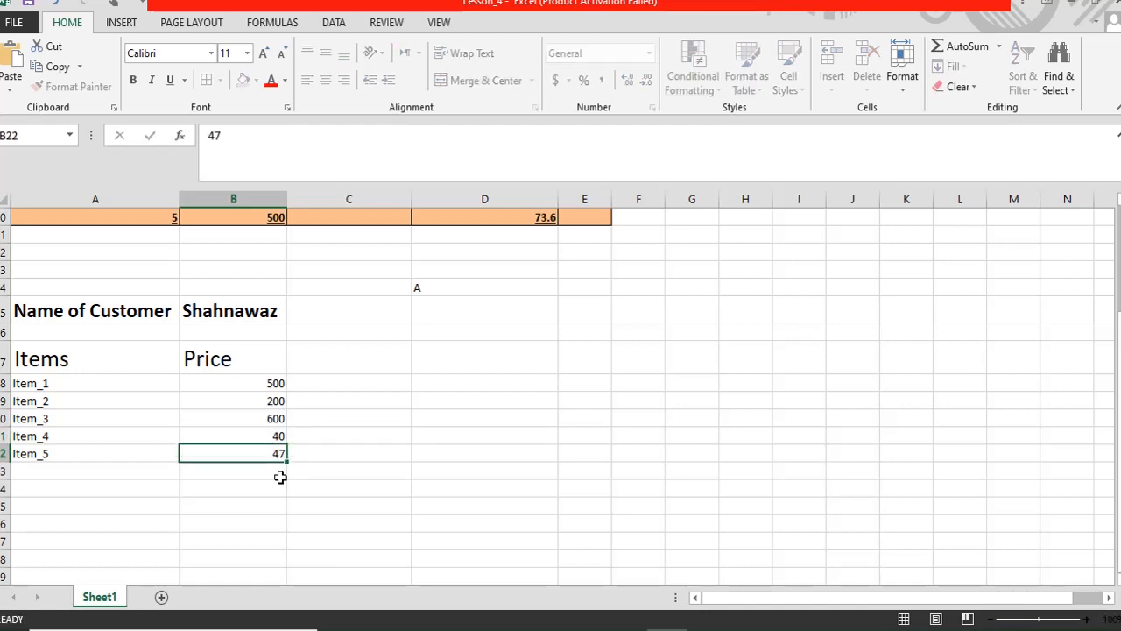
{"action": "key", "text": "Up"}
{"action": "key", "text": "Up"}
{"action": "key", "text": "Up"}
{"action": "key", "text": "Up"}
{"action": "key", "text": "Up"}
{"action": "key", "text": "Up"}
{"action": "key", "text": "Right"}
{"action": "key", "text": "Down"}
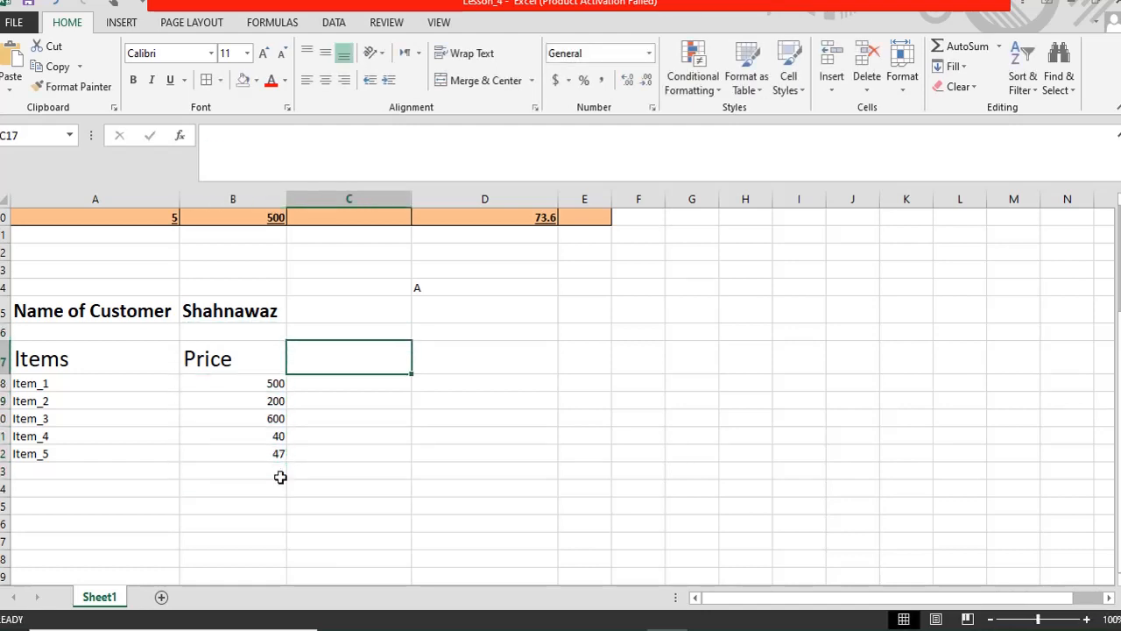
- Add the headings 'Quanity' in C17 and 'Total Amount' in D17
{"action": "type", "text": "Qu"}
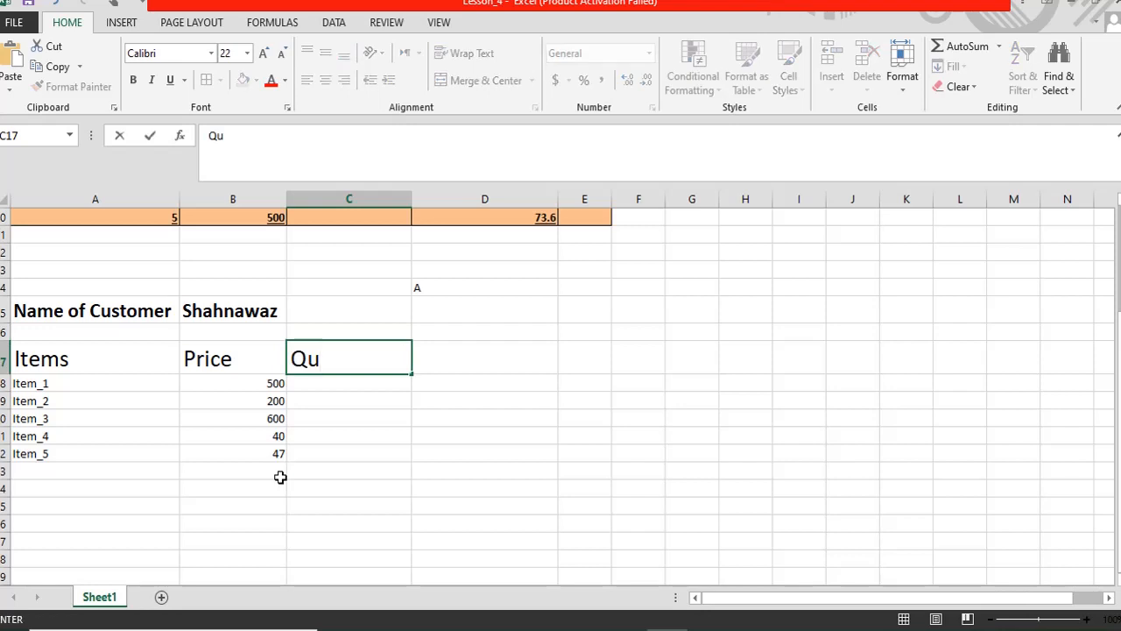
{"action": "type", "text": "anity"}
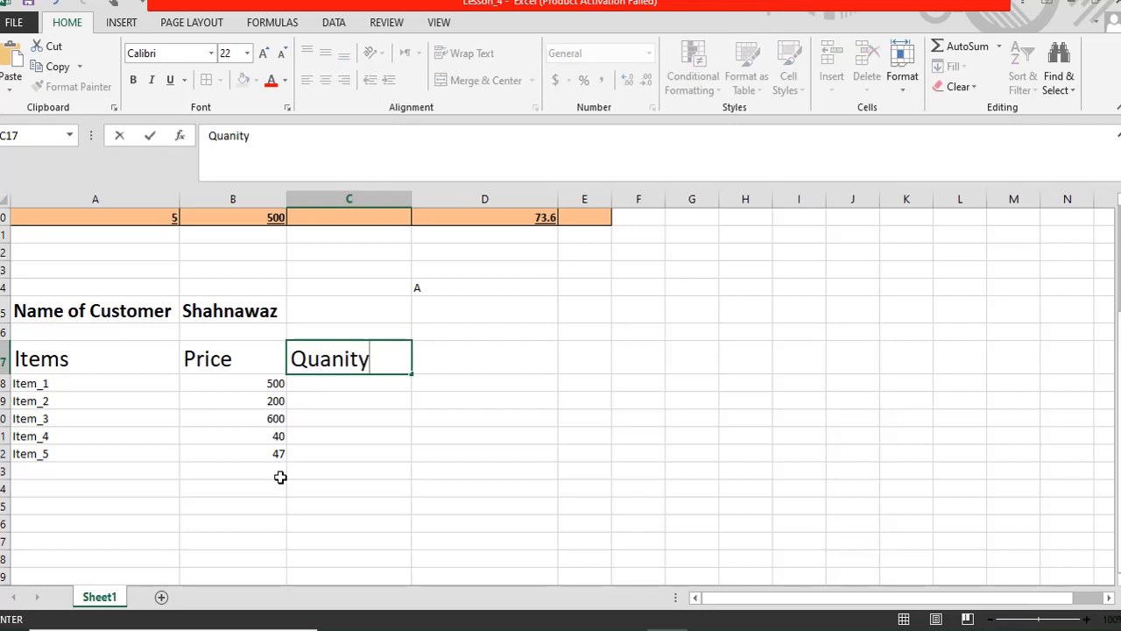
{"action": "key", "text": "Return"}
{"action": "key", "text": "Up"}
{"action": "key", "text": "Down"}
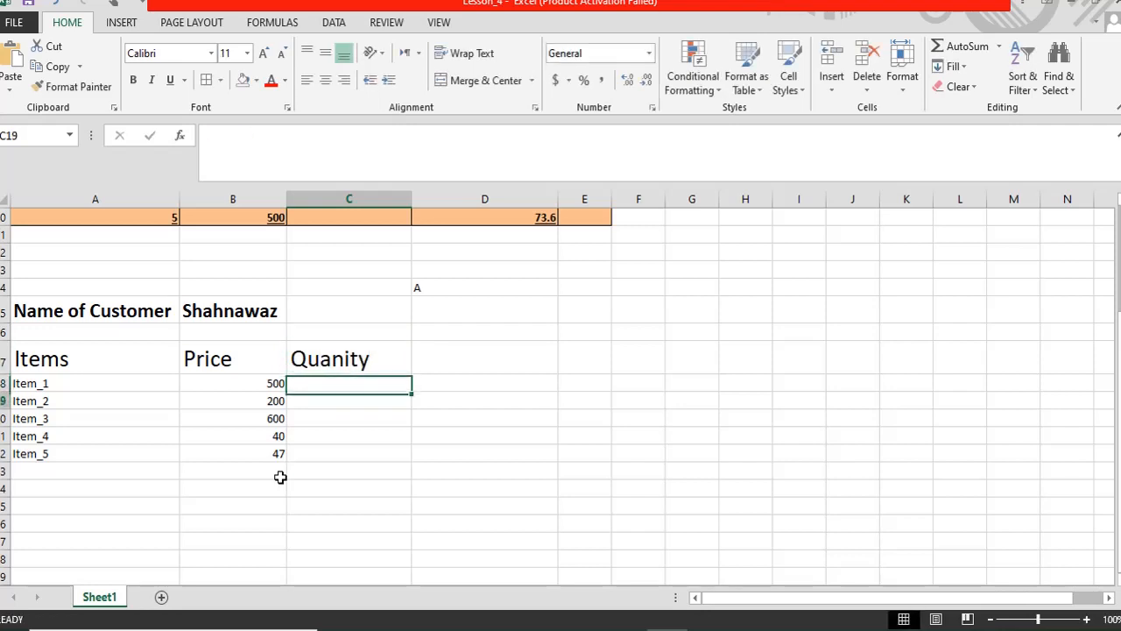
{"action": "key", "text": "Up"}
{"action": "key", "text": "Right"}
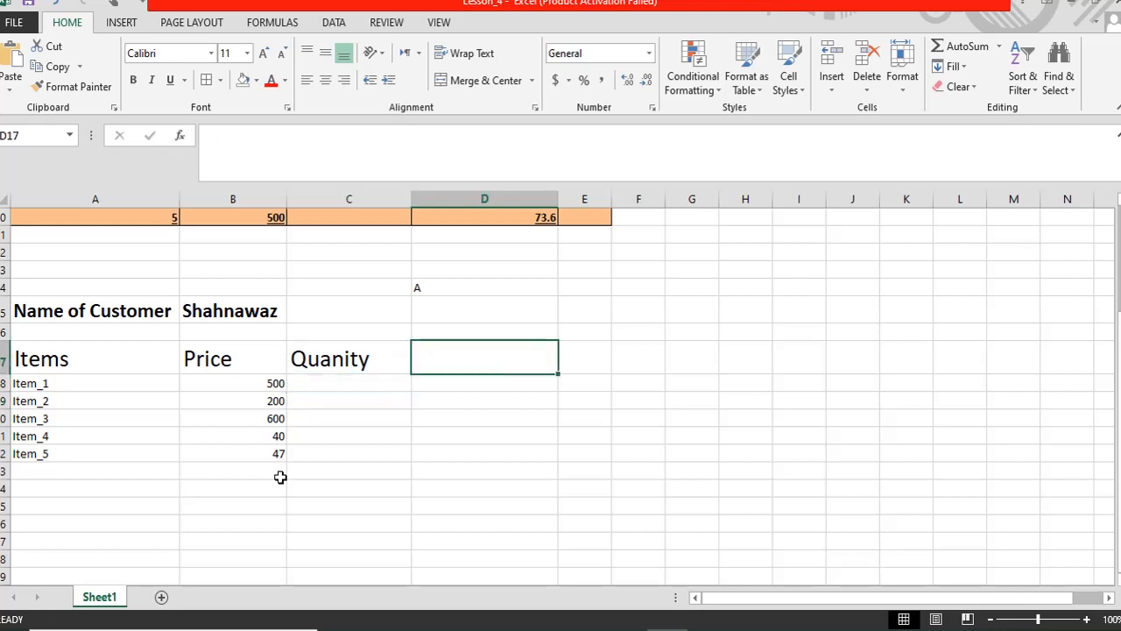
{"action": "type", "text": "To"}
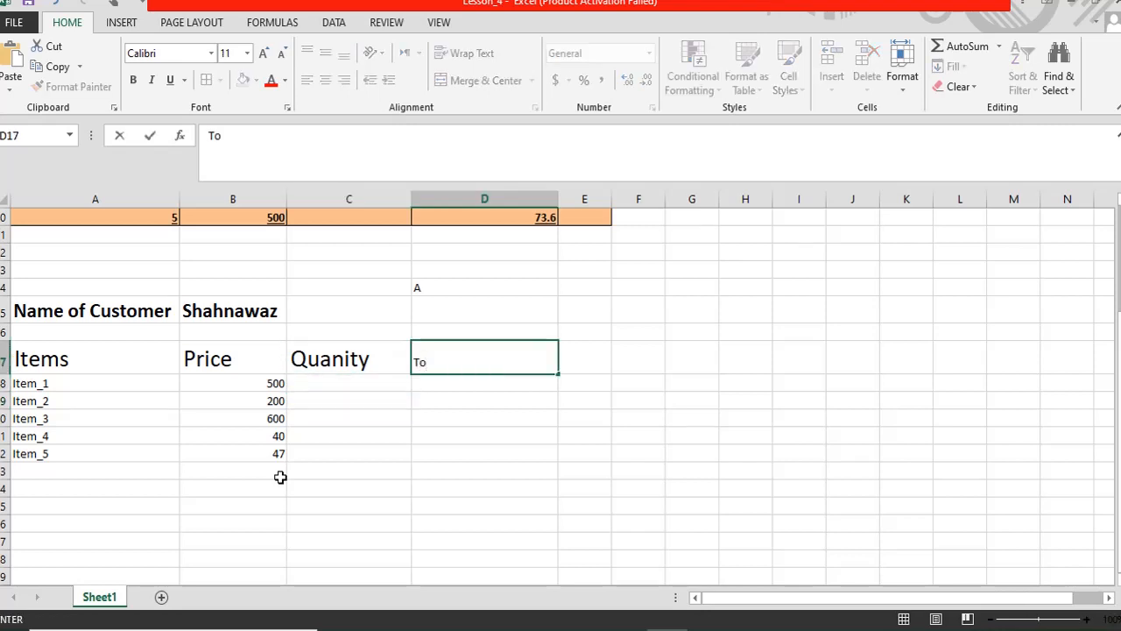
{"action": "type", "text": "tal Amou"}
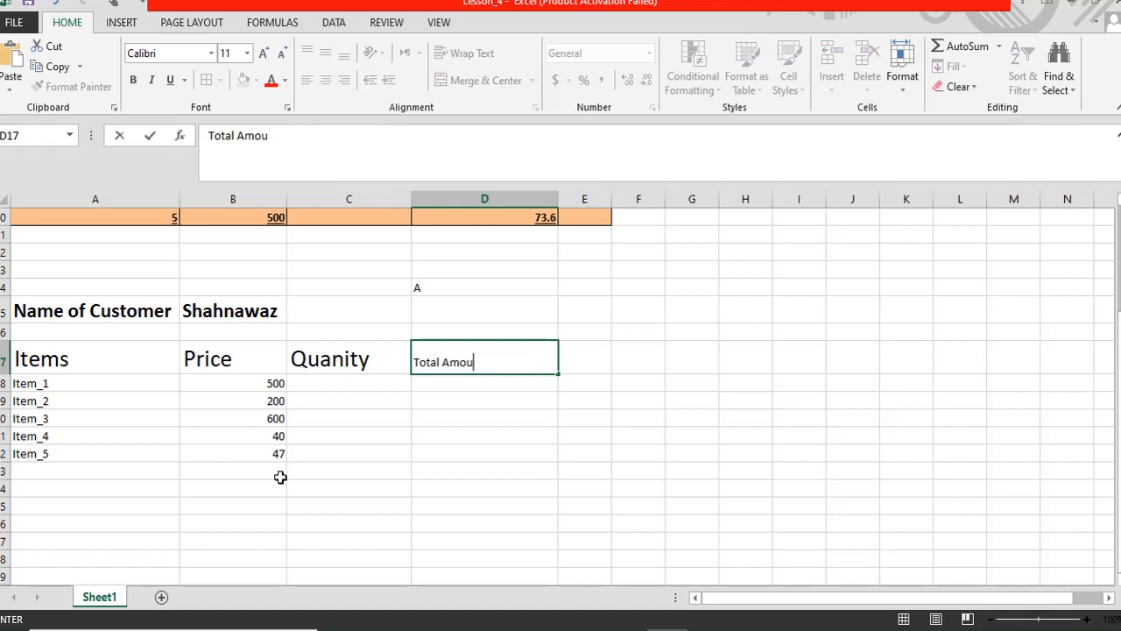
{"action": "type", "text": "nt"}
{"action": "key", "text": "Return"}
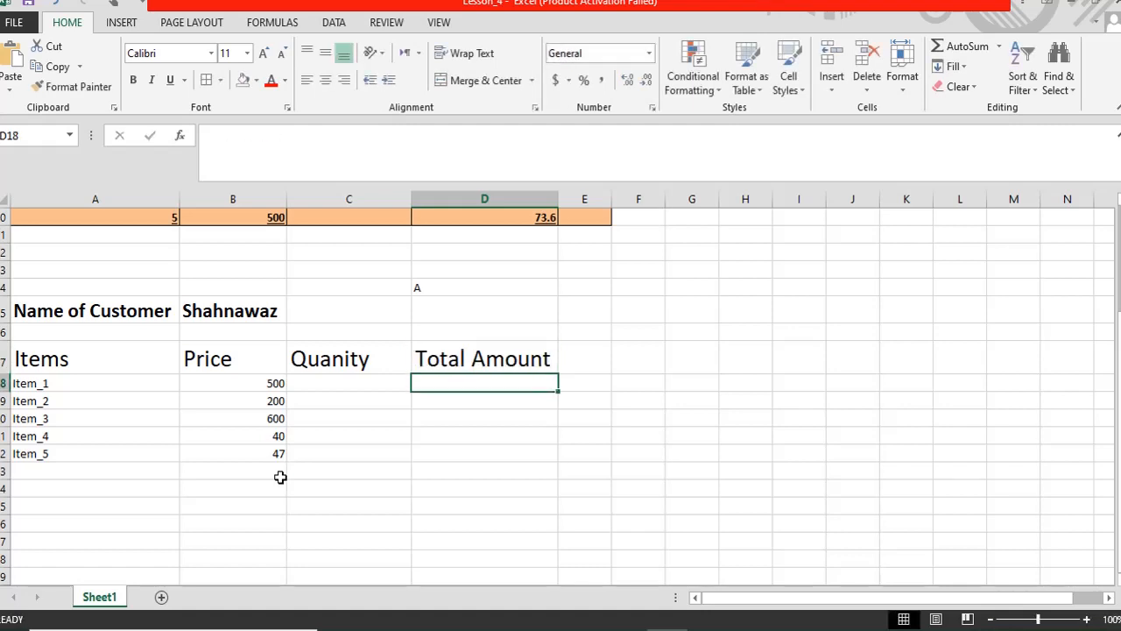
{"action": "key", "text": "Up"}
{"action": "key", "text": "Right"}
- Add the headings 'Paid' in E17 and 'Arears' in F17
{"action": "type", "text": "Pa"}
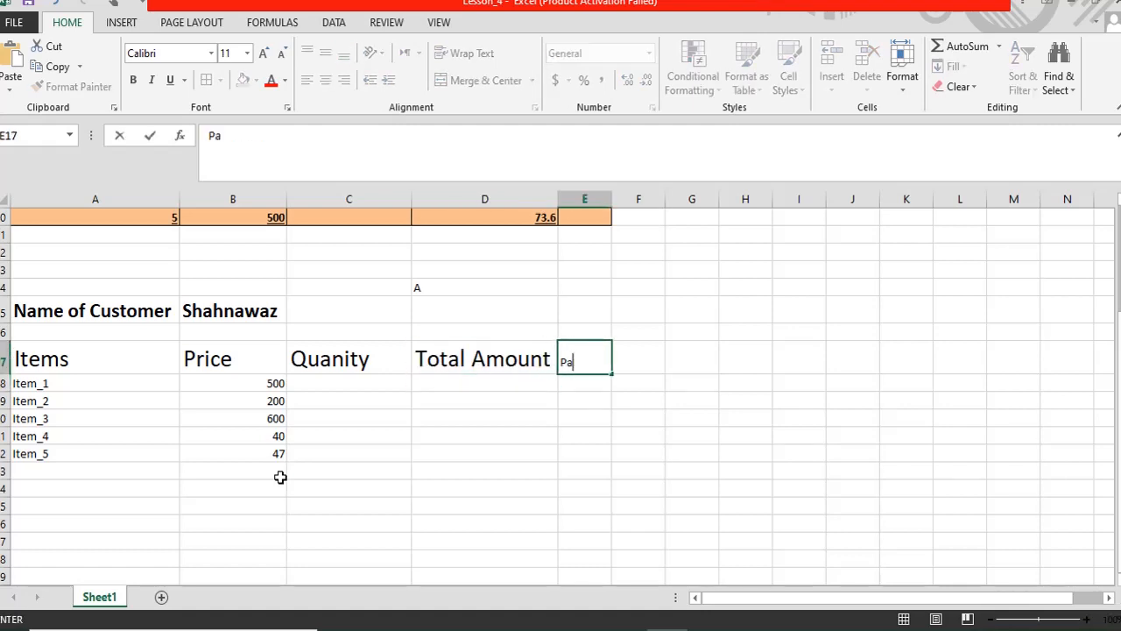
{"action": "type", "text": "id"}
{"action": "key", "text": "BackSpace"}
{"action": "key", "text": "BackSpace"}
{"action": "key", "text": "BackSpace"}
{"action": "key", "text": "BackSpace"}
{"action": "type", "text": "Paid"}
{"action": "key", "text": "Return"}
{"action": "key", "text": "Up"}
{"action": "key", "text": "Right"}
{"action": "type", "text": "Ar"}
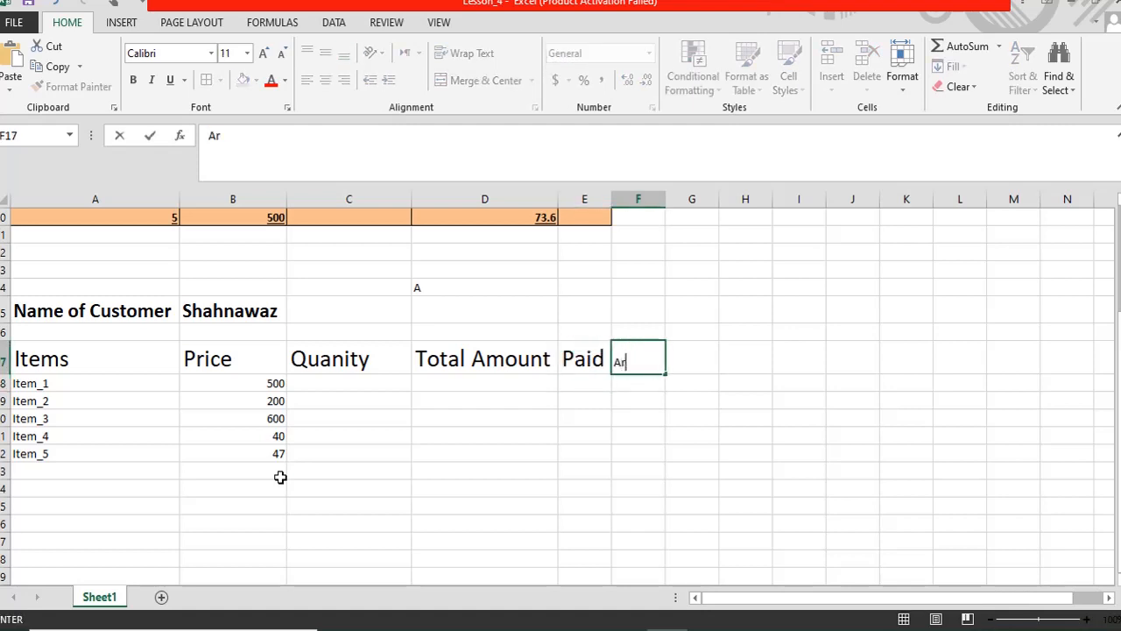
{"action": "type", "text": "ears"}
{"action": "key", "text": "Return"}
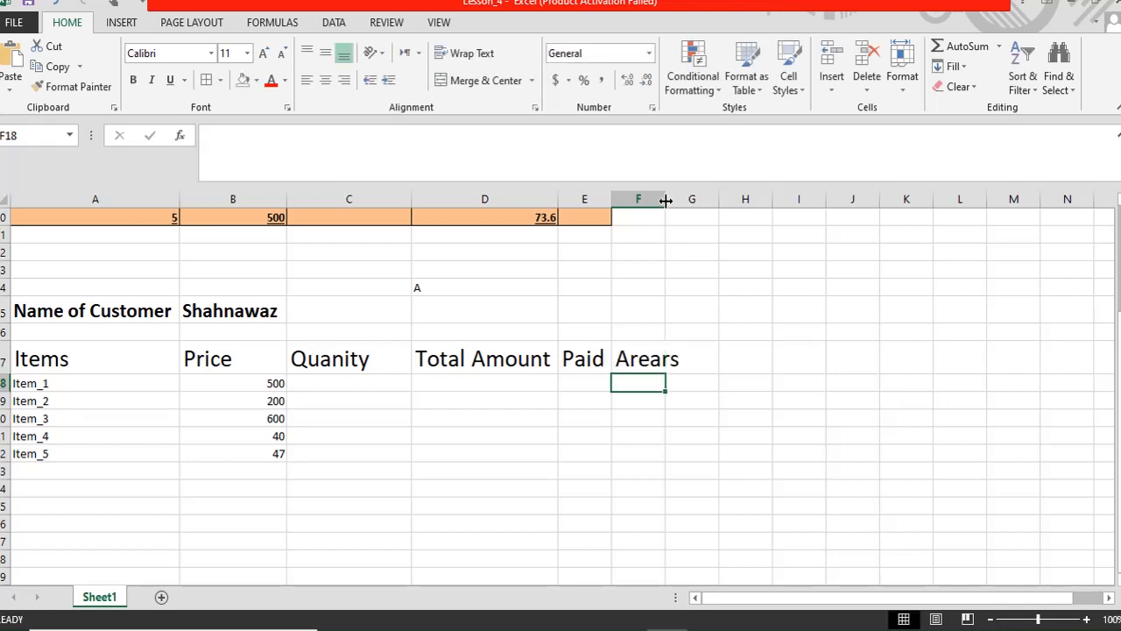
- Widen column F and give header cells A17:F17 a tan fill colour
{"action": "left_click_drag", "start_coordinate": [666, 200], "coordinate": [685, 199]}
{"action": "left_click_drag", "start_coordinate": [60, 371], "coordinate": [646, 348]}
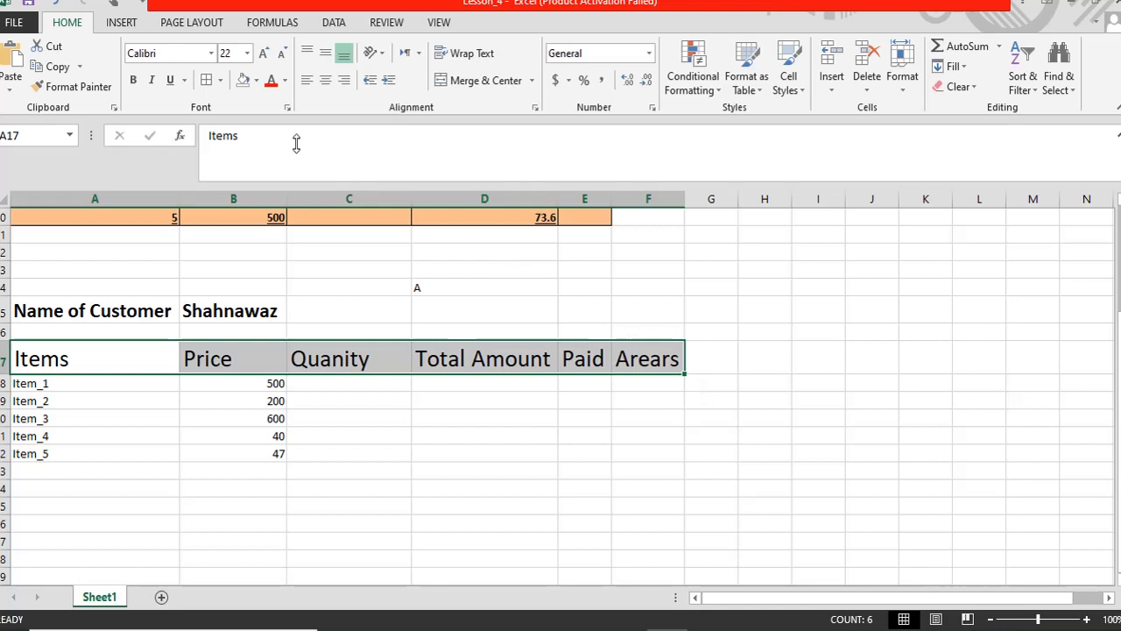
{"action": "left_click", "coordinate": [255, 80]}
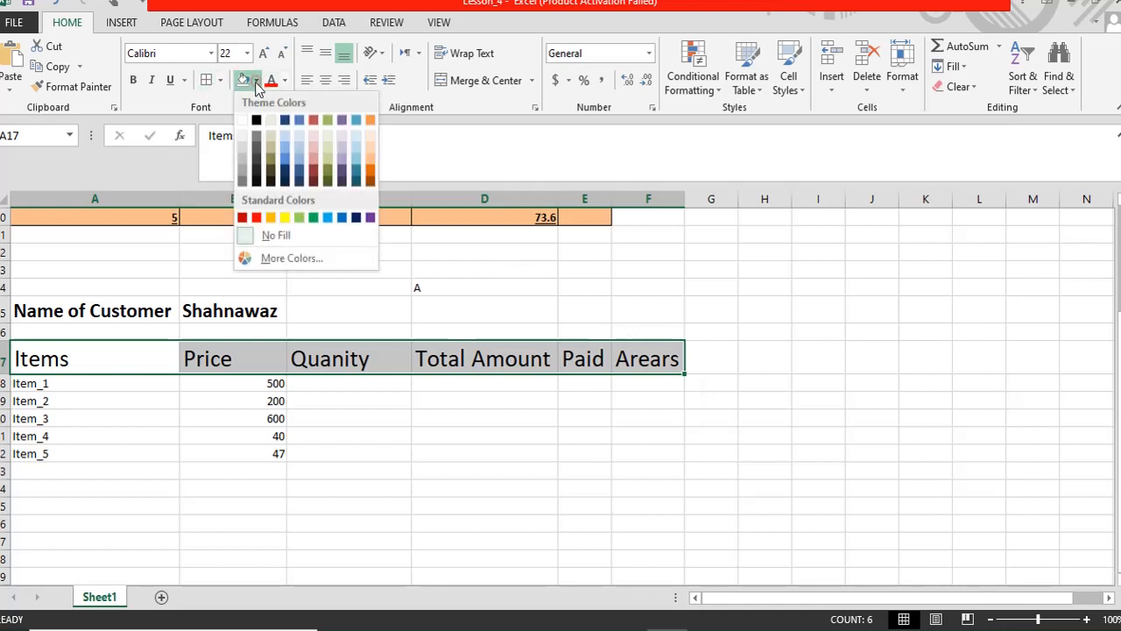
{"action": "left_click", "coordinate": [272, 160]}
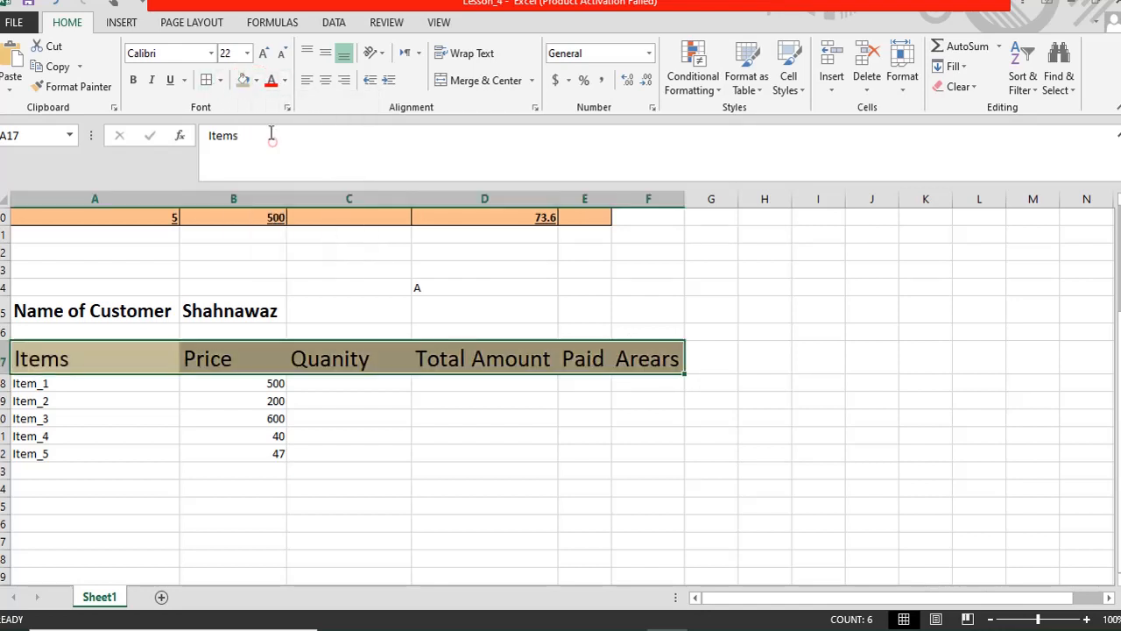
{"action": "left_click", "coordinate": [336, 421]}
{"action": "left_click", "coordinate": [331, 399]}
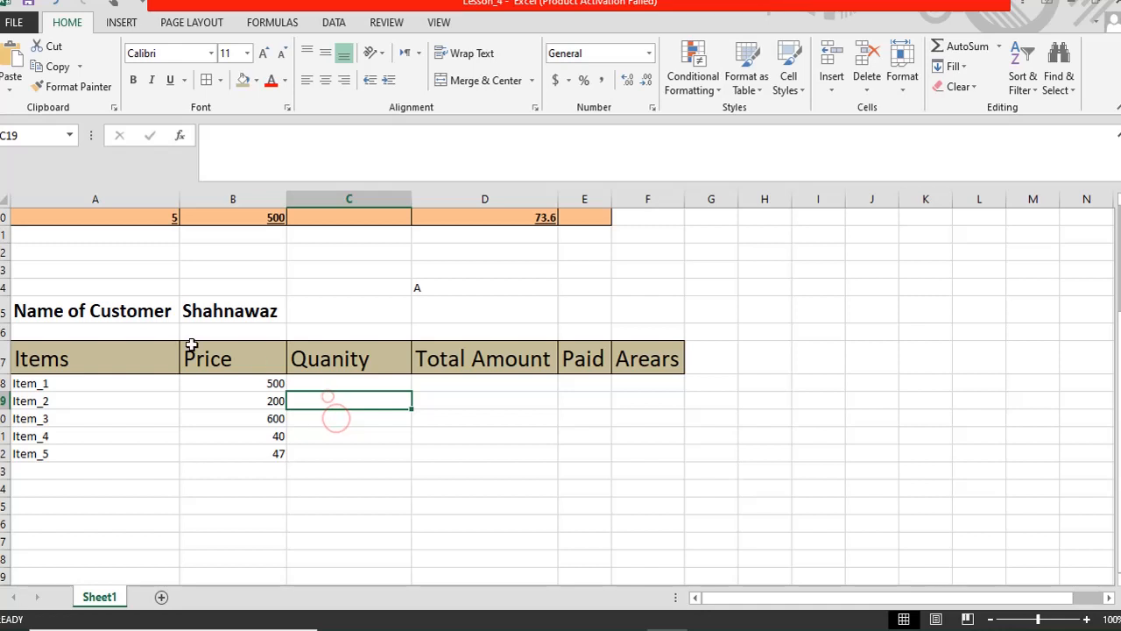
- Widen column E slightly so the Paid heading fits comfortably
{"action": "left_click", "coordinate": [366, 436]}
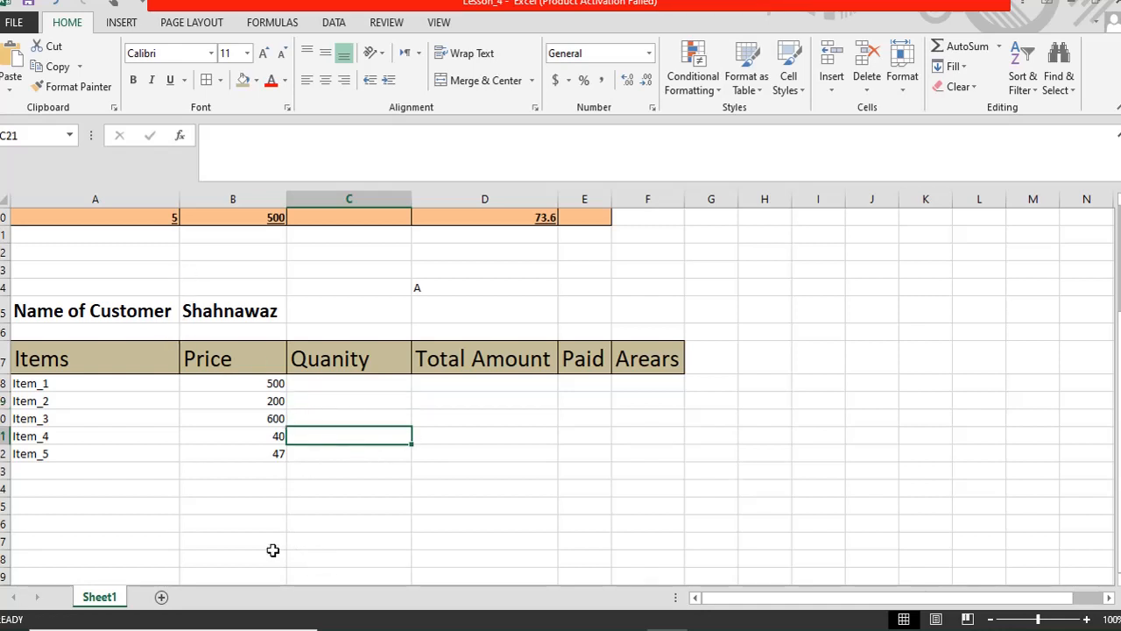
{"action": "left_click", "coordinate": [308, 385]}
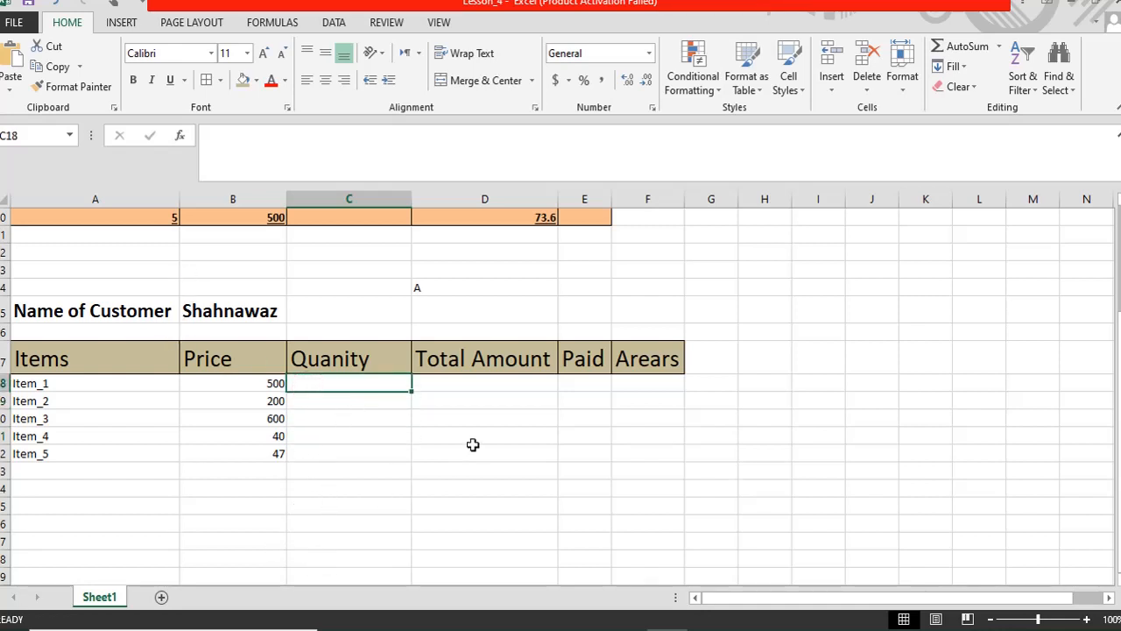
{"action": "left_click", "coordinate": [447, 388]}
{"action": "left_click", "coordinate": [318, 388]}
{"action": "left_click", "coordinate": [469, 383]}
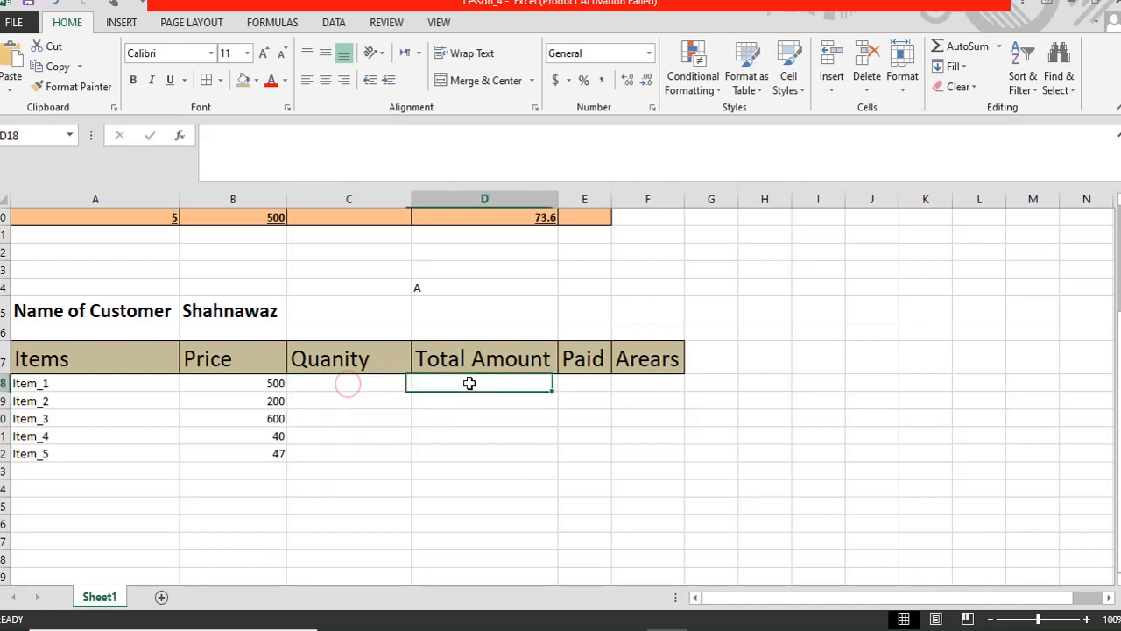
{"action": "left_click", "coordinate": [558, 198]}
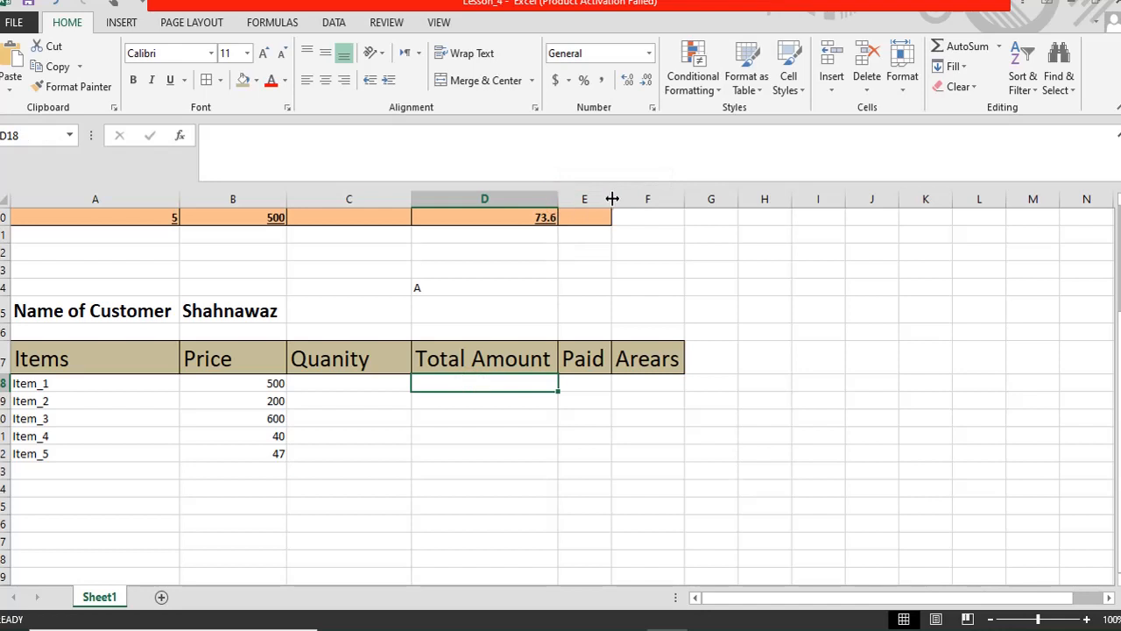
{"action": "left_click_drag", "start_coordinate": [613, 199], "coordinate": [625, 199]}
{"action": "left_click", "coordinate": [571, 441]}
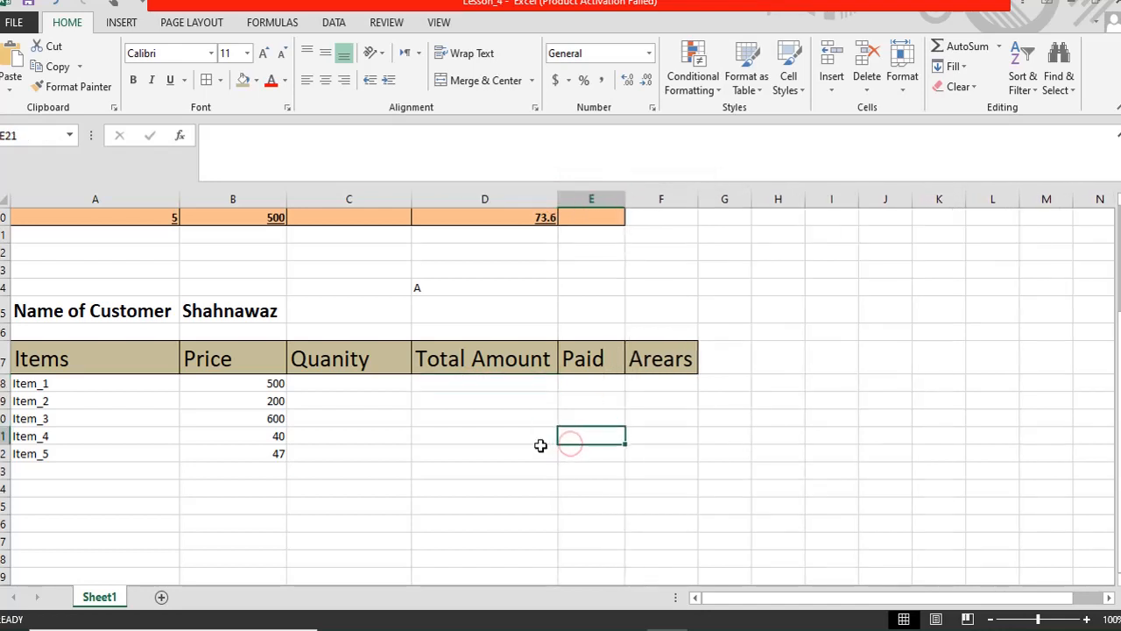
{"action": "left_click", "coordinate": [465, 384]}
{"action": "left_click", "coordinate": [352, 412]}
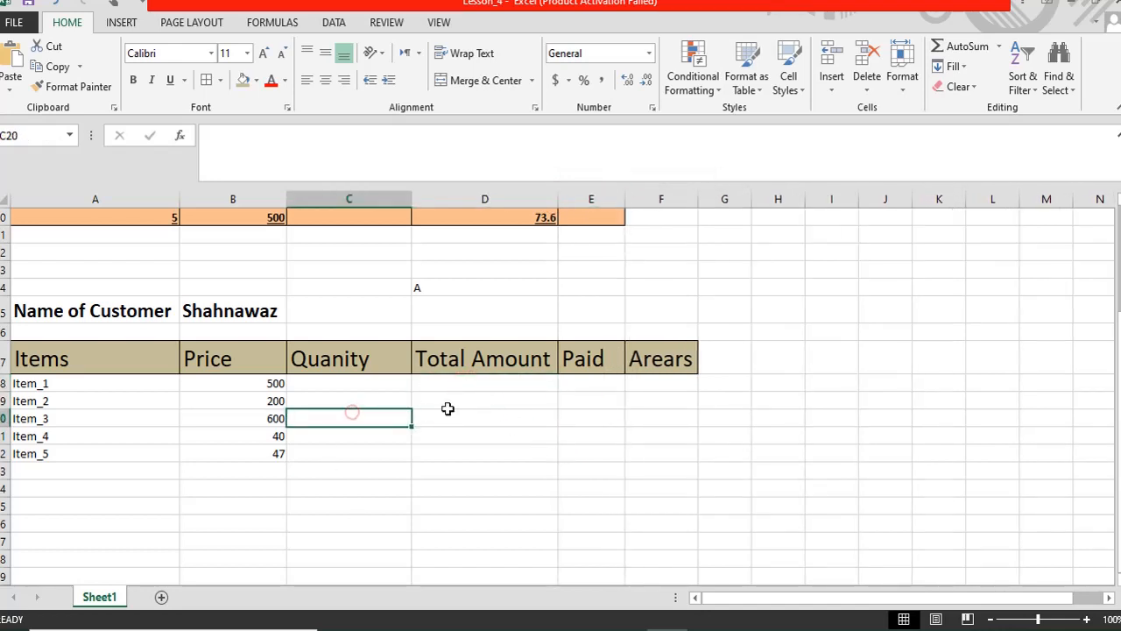
{"action": "left_click", "coordinate": [421, 399]}
{"action": "left_click", "coordinate": [331, 395]}
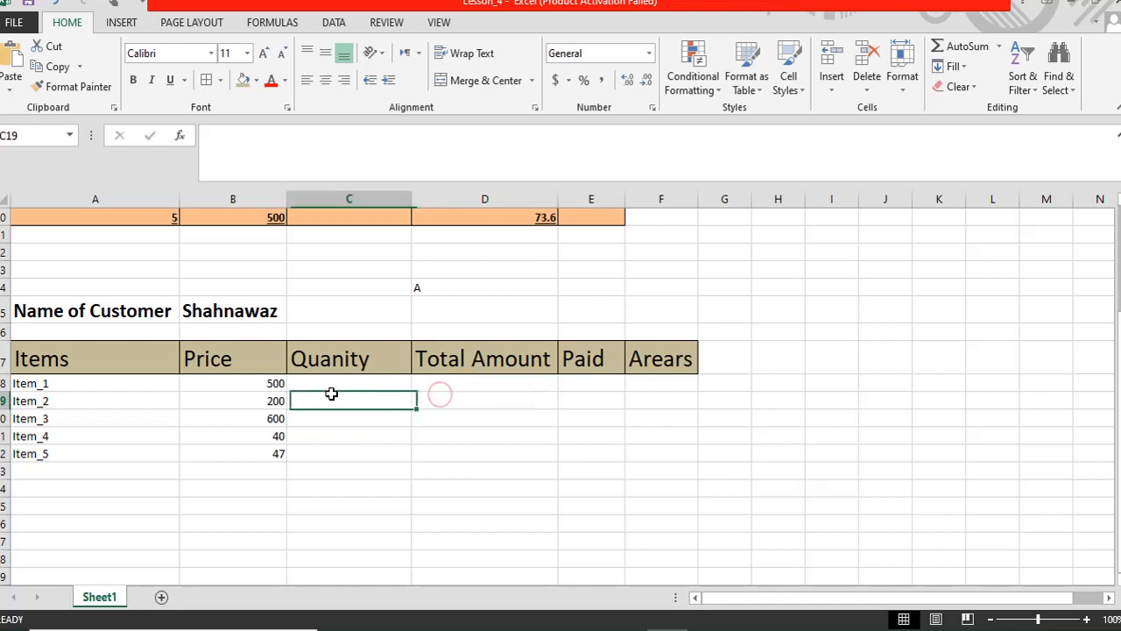
{"action": "left_click", "coordinate": [449, 379]}
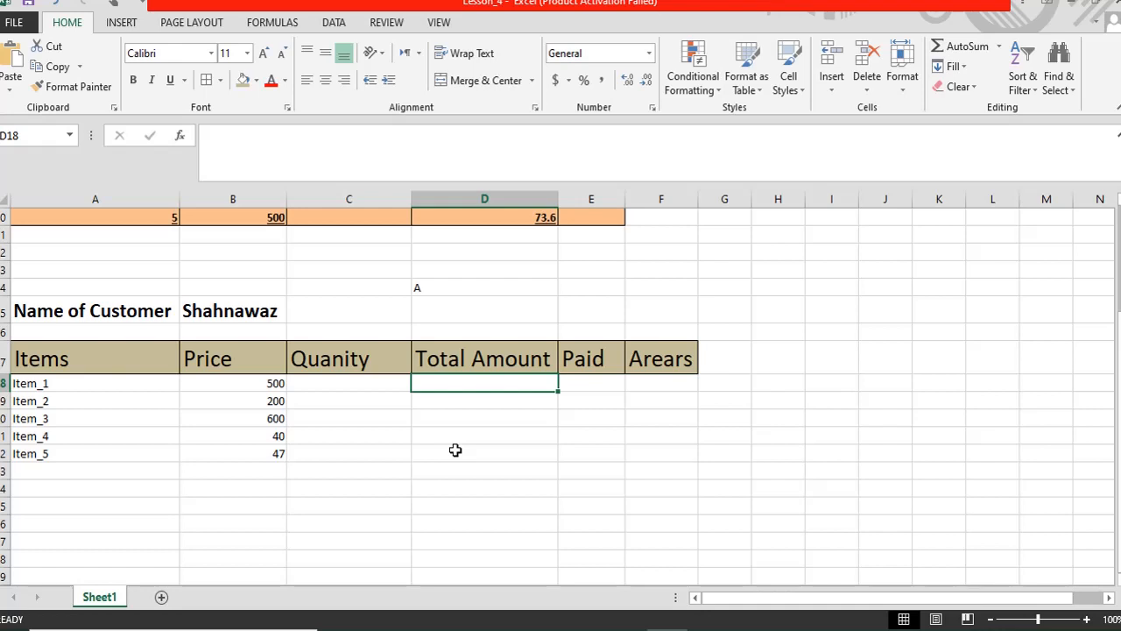
- Enter the formula =B18*C18 in D18 for Item_1's Total Amount
{"action": "type", "text": "="}
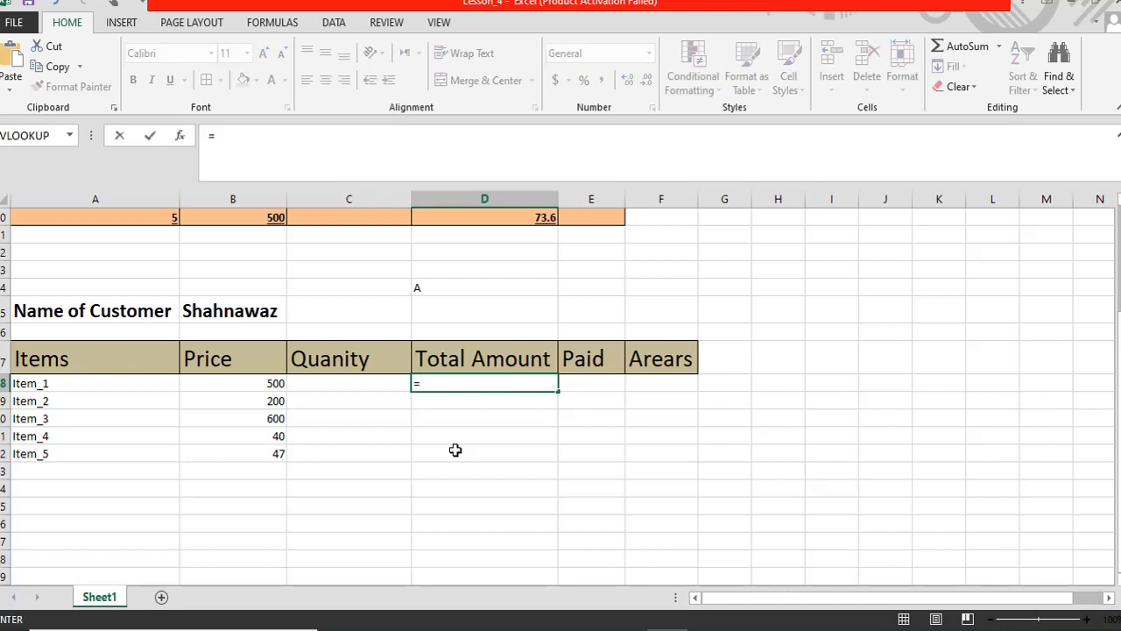
{"action": "left_click", "coordinate": [258, 383]}
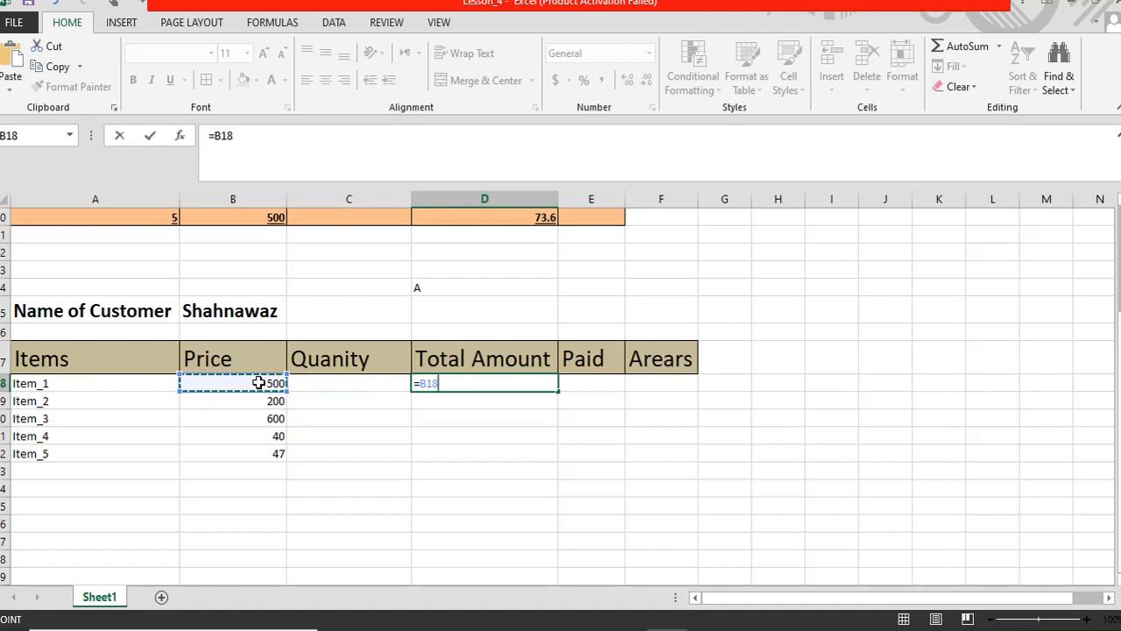
{"action": "type", "text": "*"}
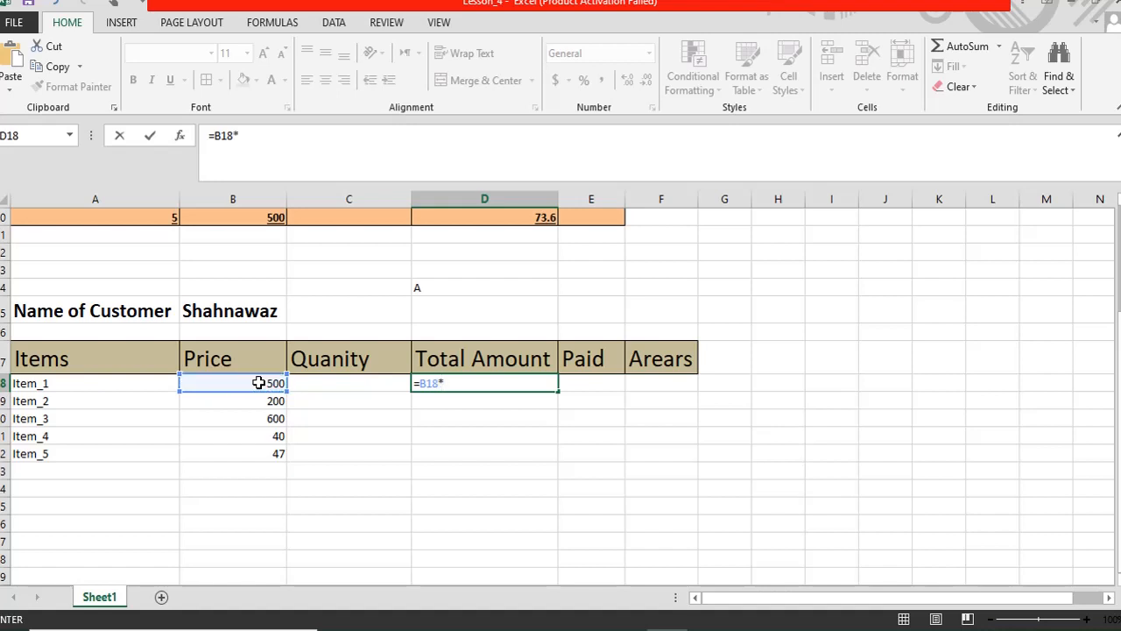
{"action": "left_click", "coordinate": [323, 383]}
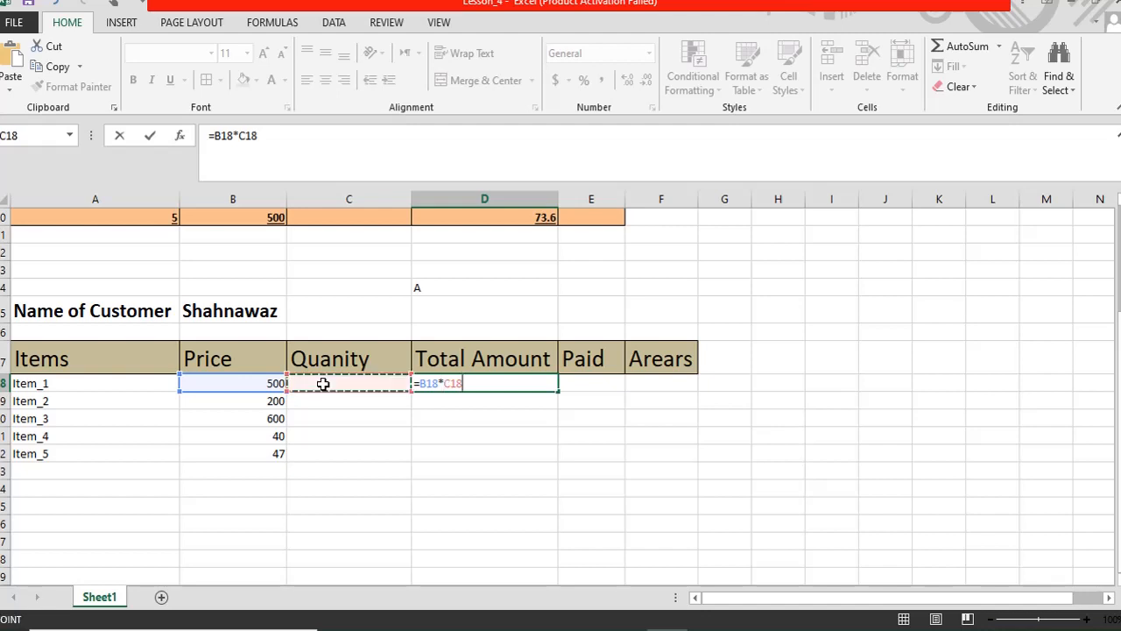
{"action": "key", "text": "Return"}
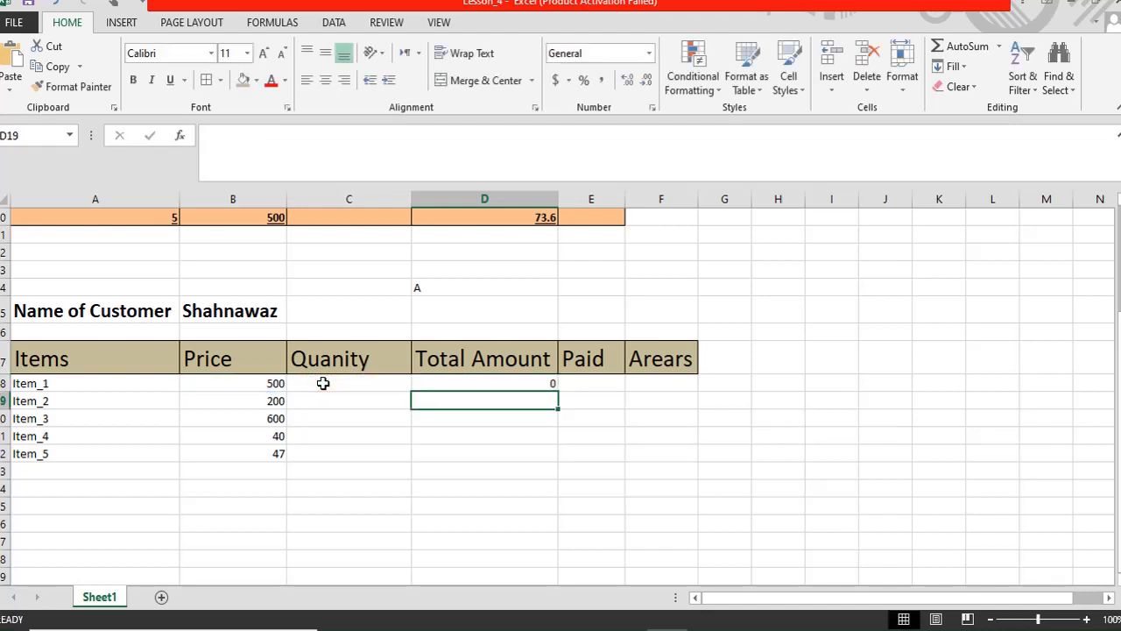
{"action": "key", "text": "Up"}
{"action": "key", "text": "Down"}
{"action": "key", "text": "Up"}
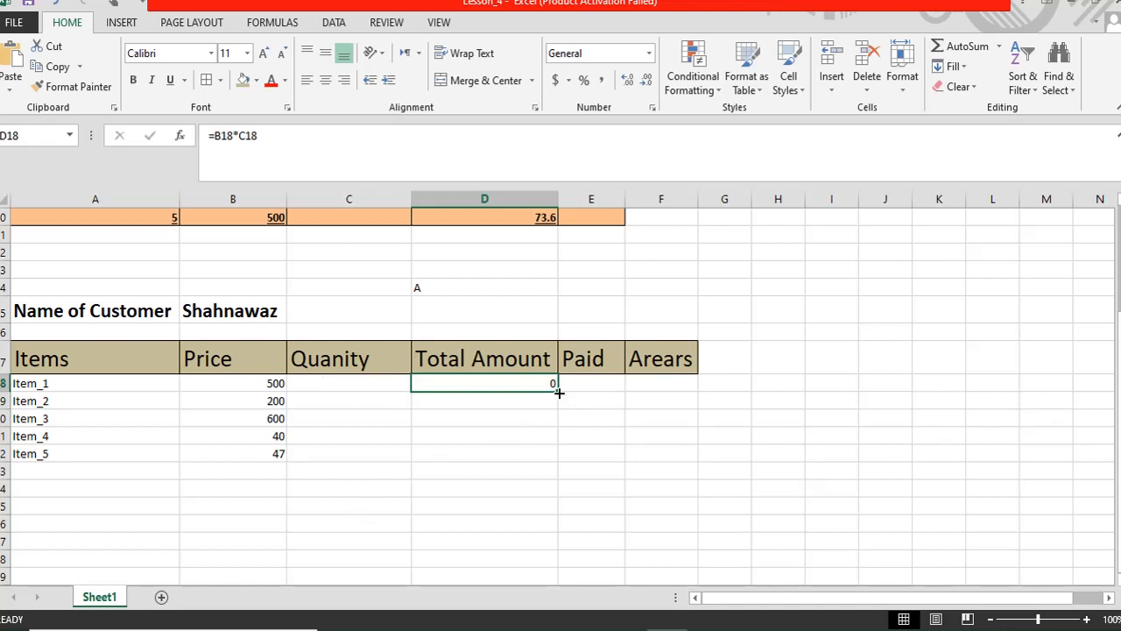
- Copy the D18 formula down to D22 and type the label Total in A23
{"action": "left_click_drag", "start_coordinate": [559, 392], "coordinate": [543, 450]}
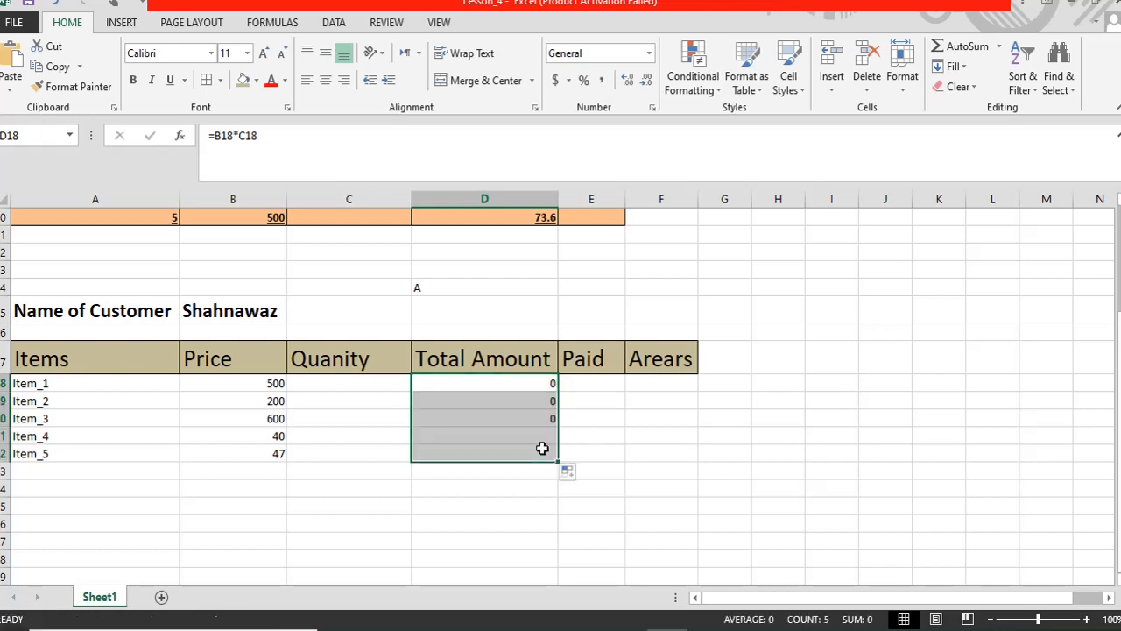
{"action": "left_click", "coordinate": [26, 470]}
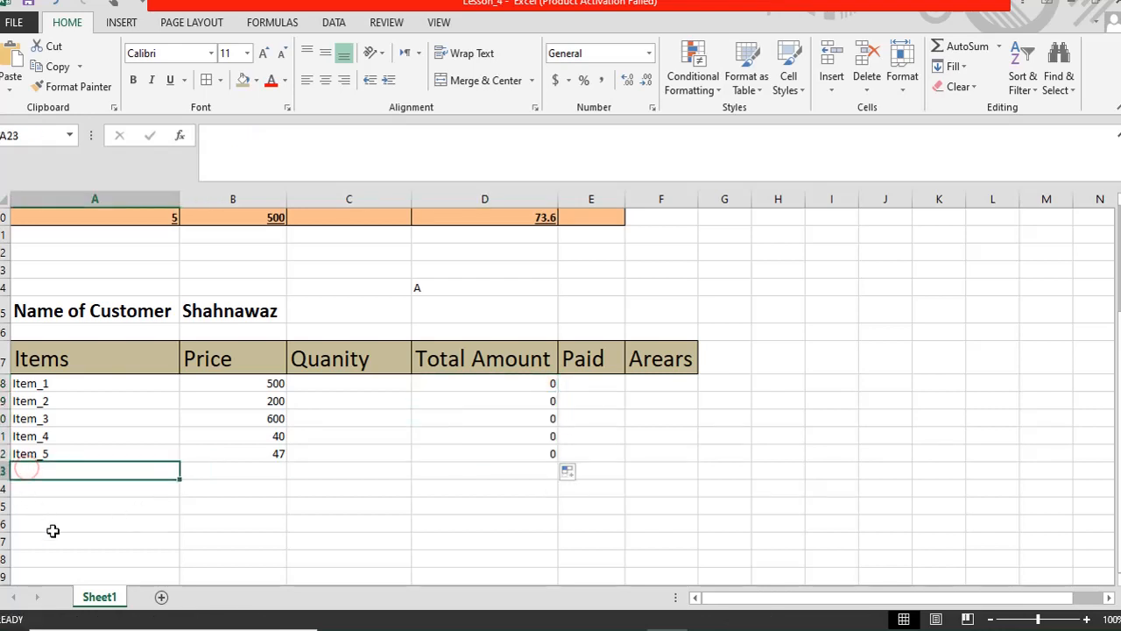
{"action": "type", "text": "Total"}
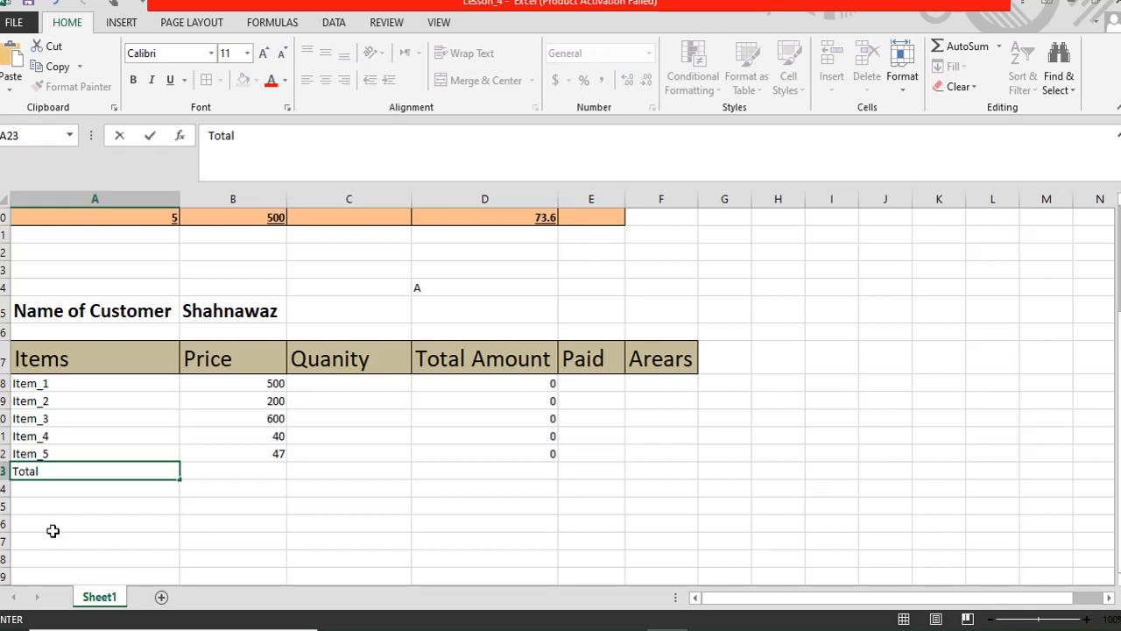
{"action": "left_click", "coordinate": [107, 534]}
- Make the Total row A23:F23 bold and increase its font size several steps
{"action": "left_click_drag", "start_coordinate": [105, 471], "coordinate": [656, 473]}
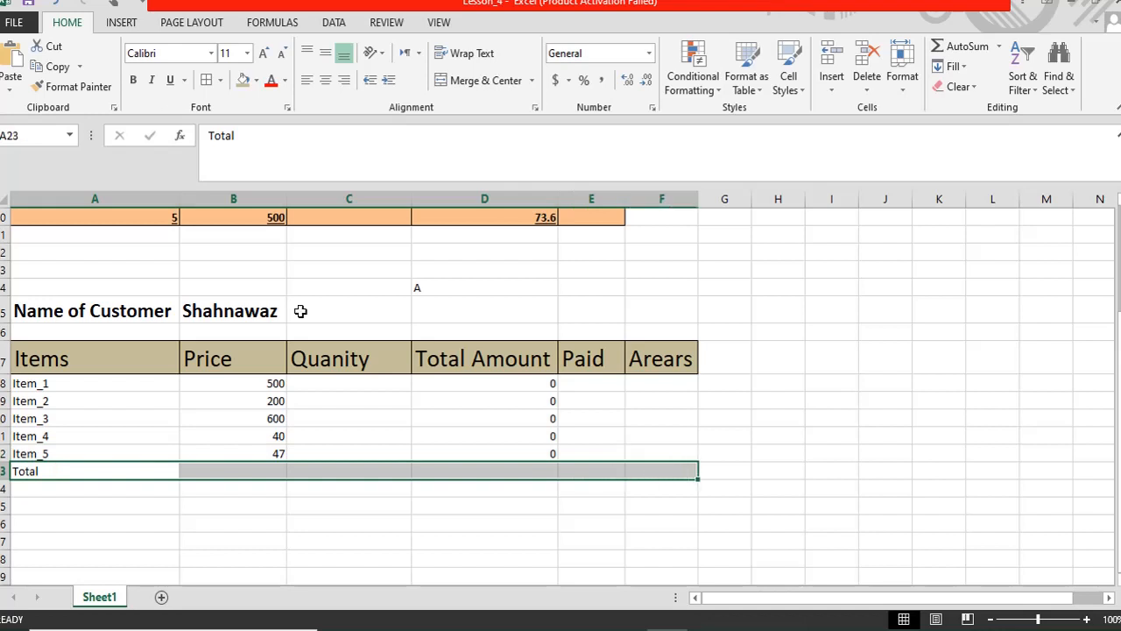
{"action": "left_click", "coordinate": [133, 80]}
{"action": "left_click", "coordinate": [263, 54]}
{"action": "left_click", "coordinate": [263, 53]}
{"action": "left_click", "coordinate": [264, 53]}
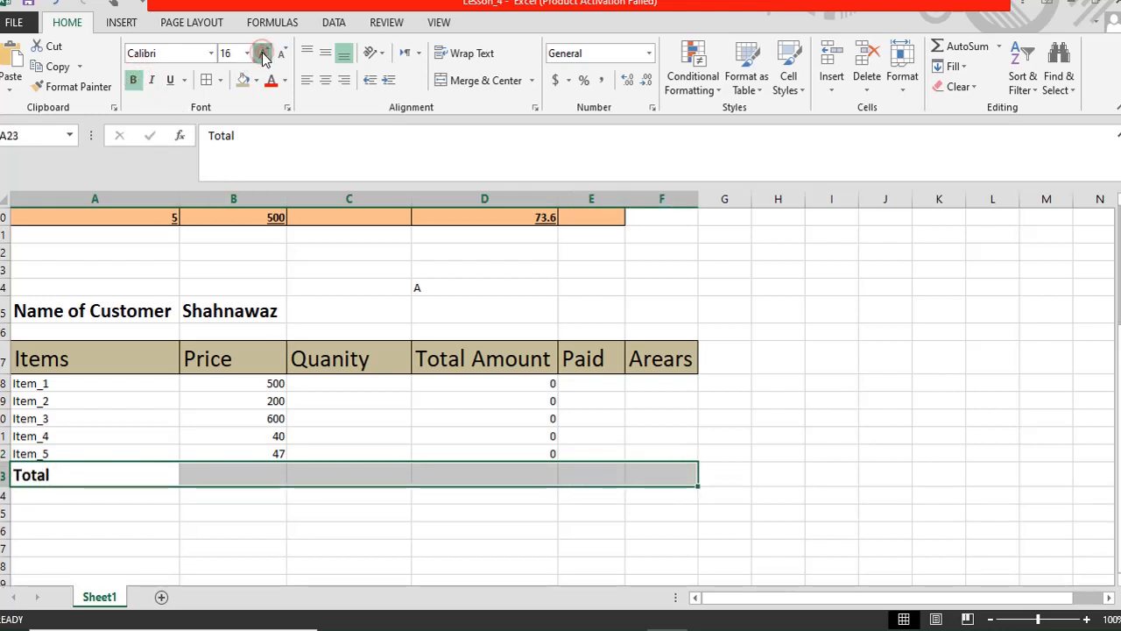
{"action": "left_click", "coordinate": [264, 53]}
{"action": "left_click", "coordinate": [248, 475]}
{"action": "left_click", "coordinate": [238, 386]}
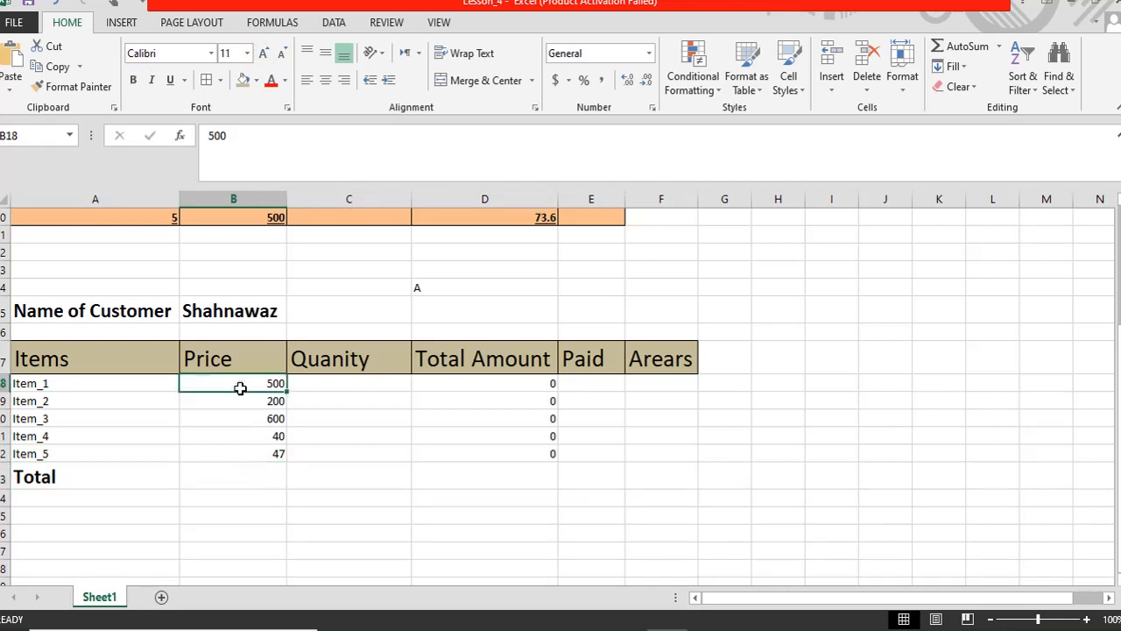
- AutoSum the prices B18:B22 into B23, giving 1387
{"action": "left_click", "coordinate": [238, 417]}
{"action": "left_click", "coordinate": [237, 438]}
{"action": "left_click", "coordinate": [240, 472]}
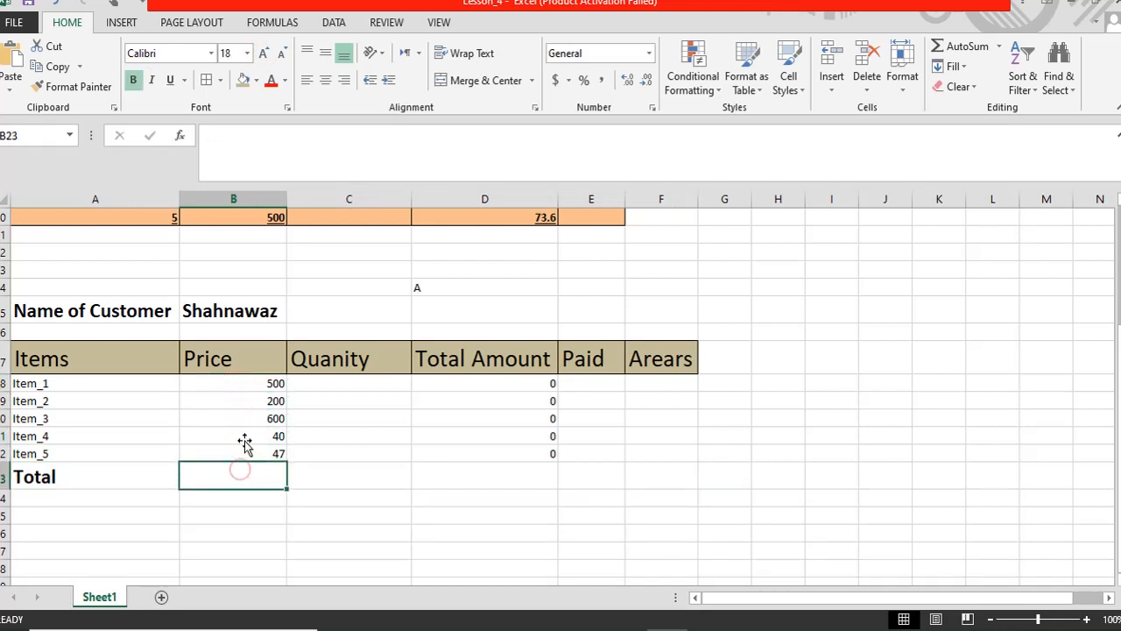
{"action": "left_click", "coordinate": [377, 392]}
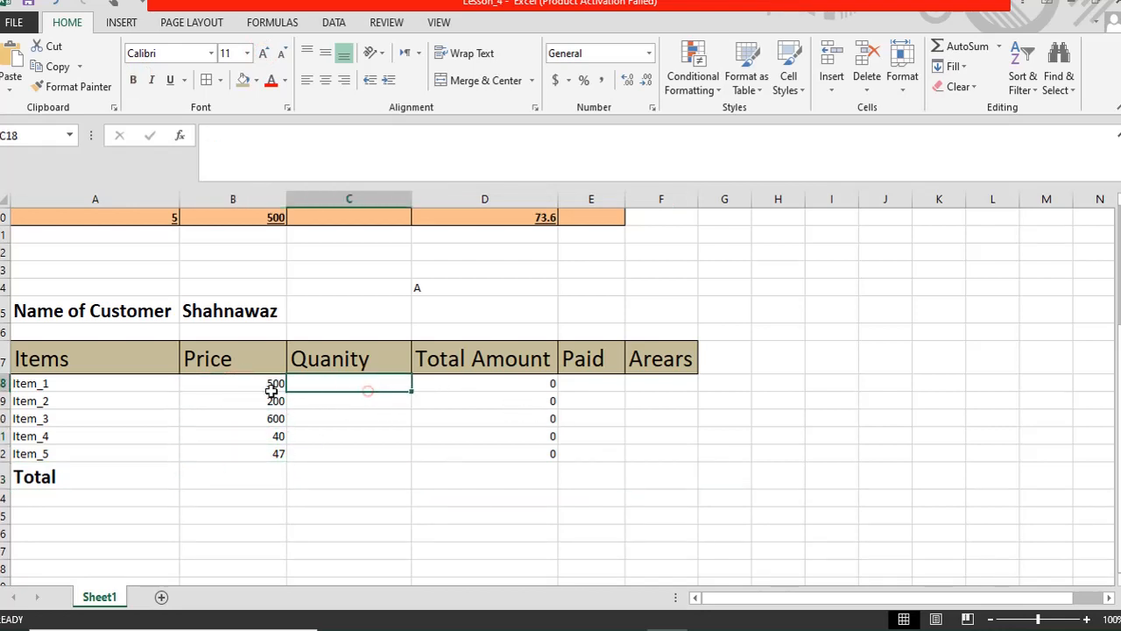
{"action": "left_click_drag", "start_coordinate": [252, 385], "coordinate": [262, 476]}
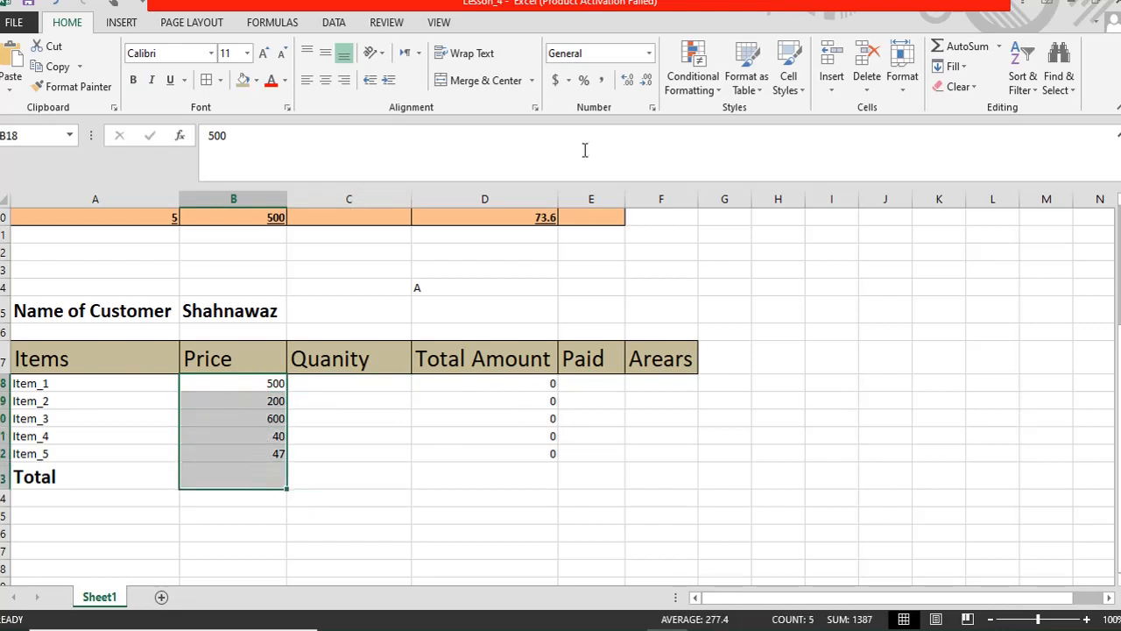
{"action": "left_click", "coordinate": [958, 48]}
- Review the Quanity, Total Amount and Paid cells and their formulas
{"action": "left_click", "coordinate": [318, 477]}
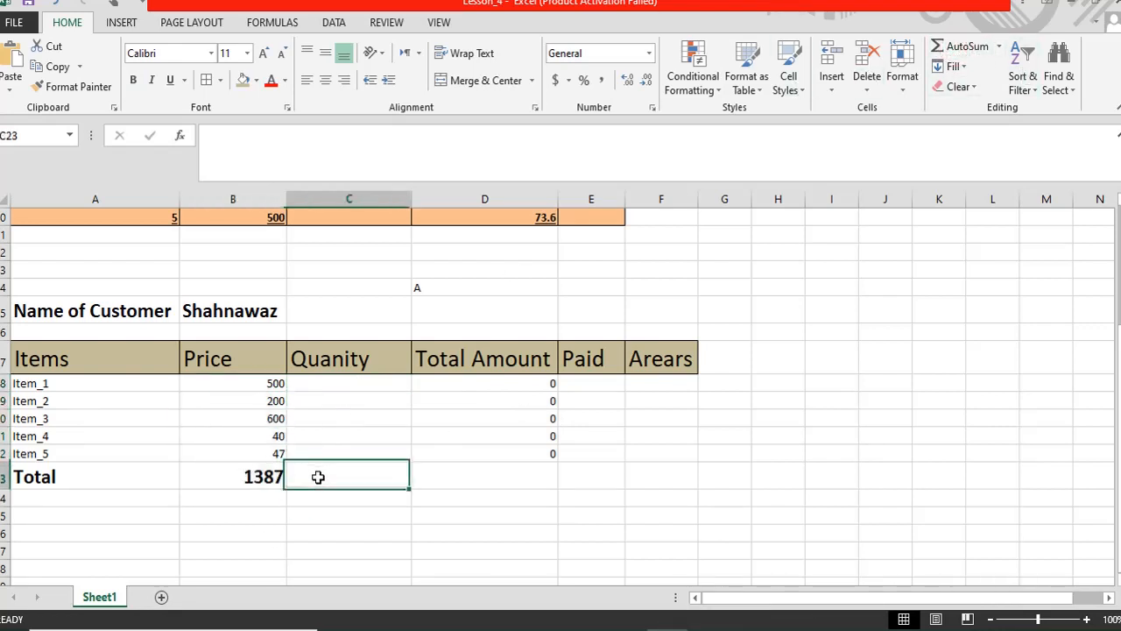
{"action": "left_click", "coordinate": [325, 382]}
{"action": "left_click", "coordinate": [310, 481]}
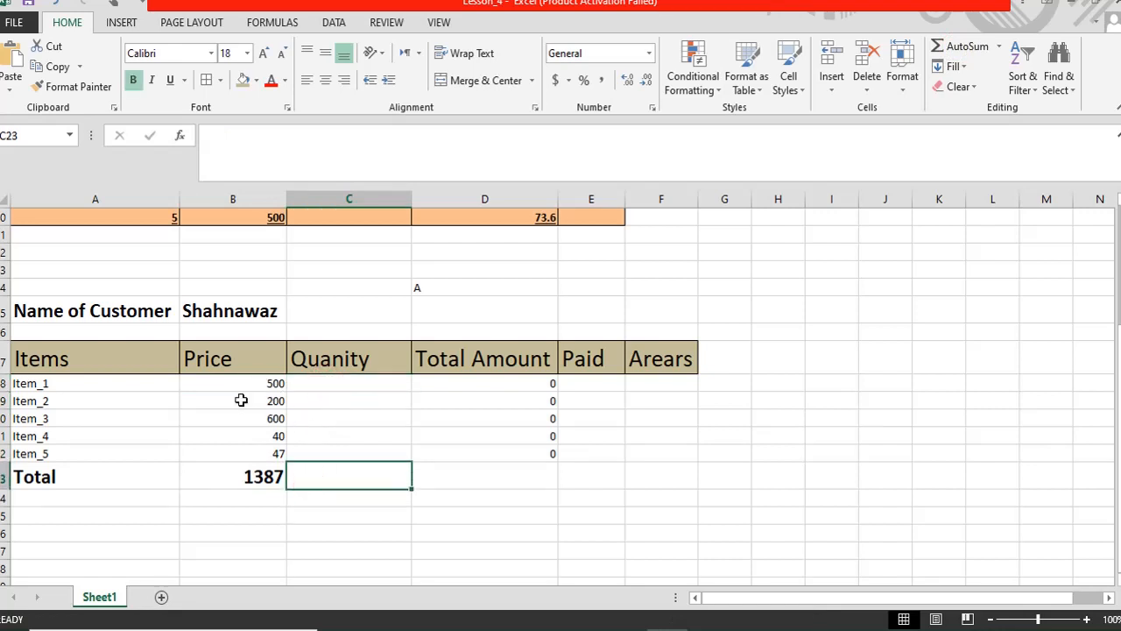
{"action": "left_click", "coordinate": [342, 383]}
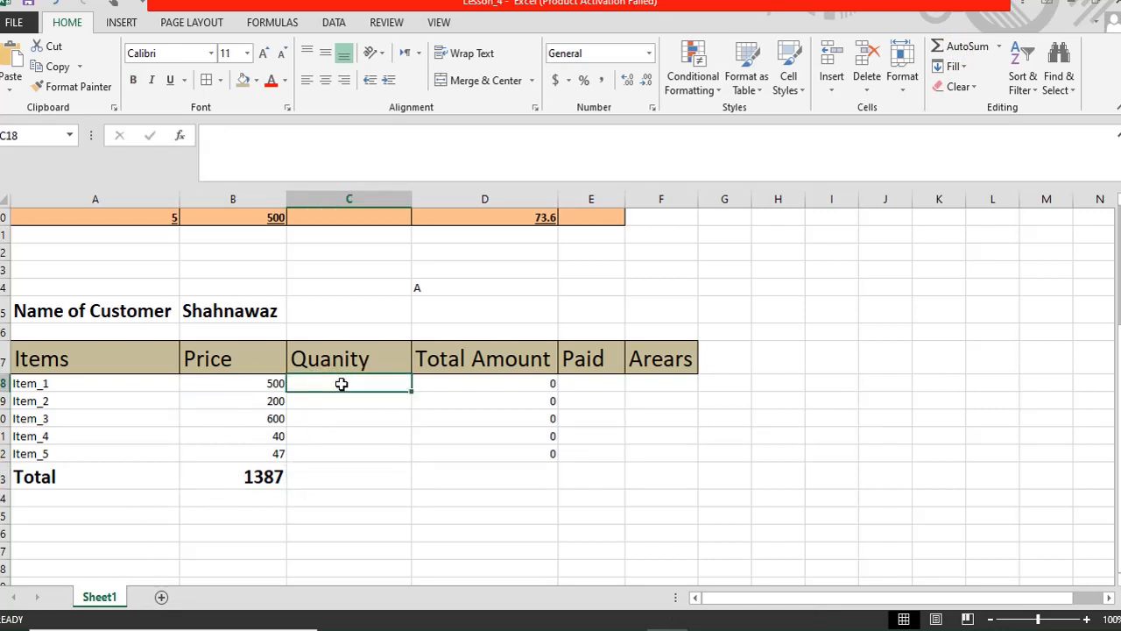
{"action": "left_click", "coordinate": [497, 383]}
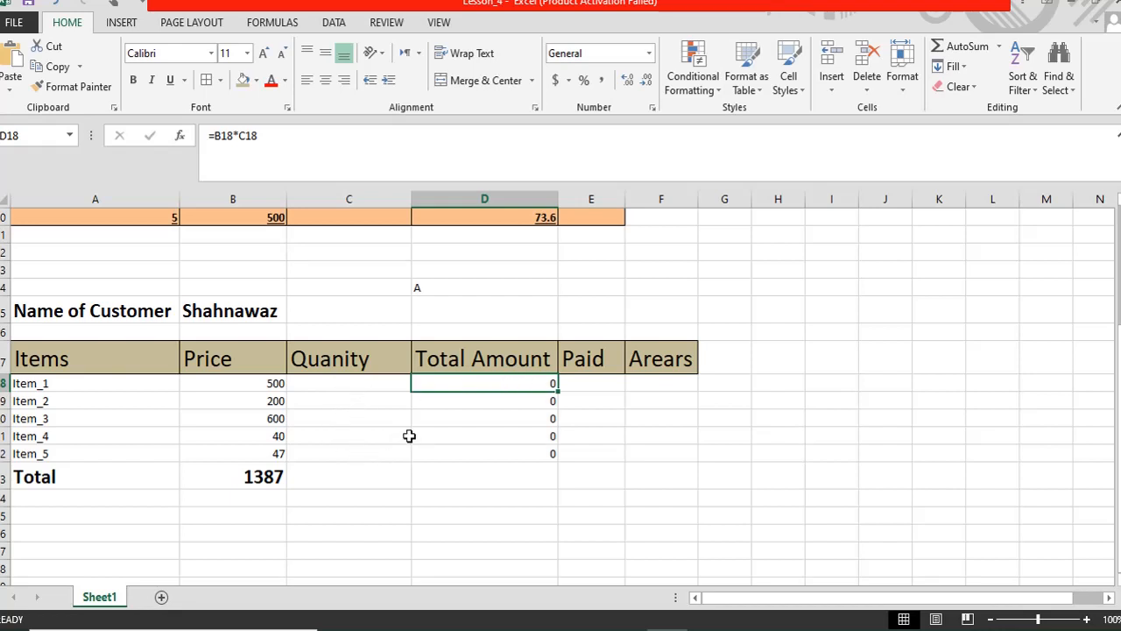
{"action": "left_click", "coordinate": [577, 388]}
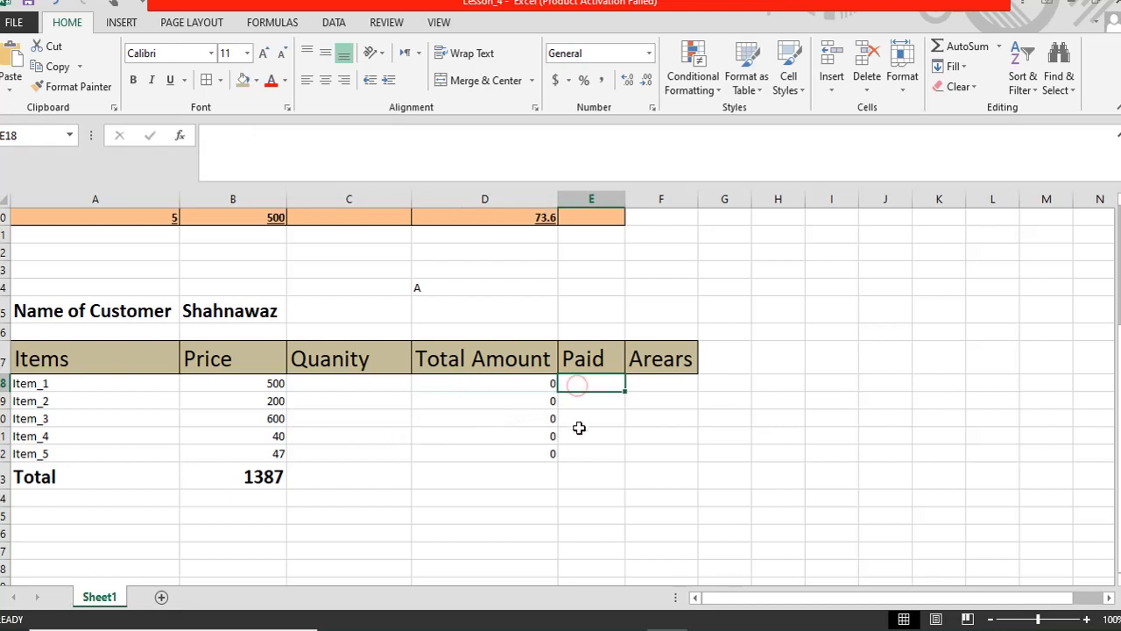
{"action": "left_click", "coordinate": [654, 382]}
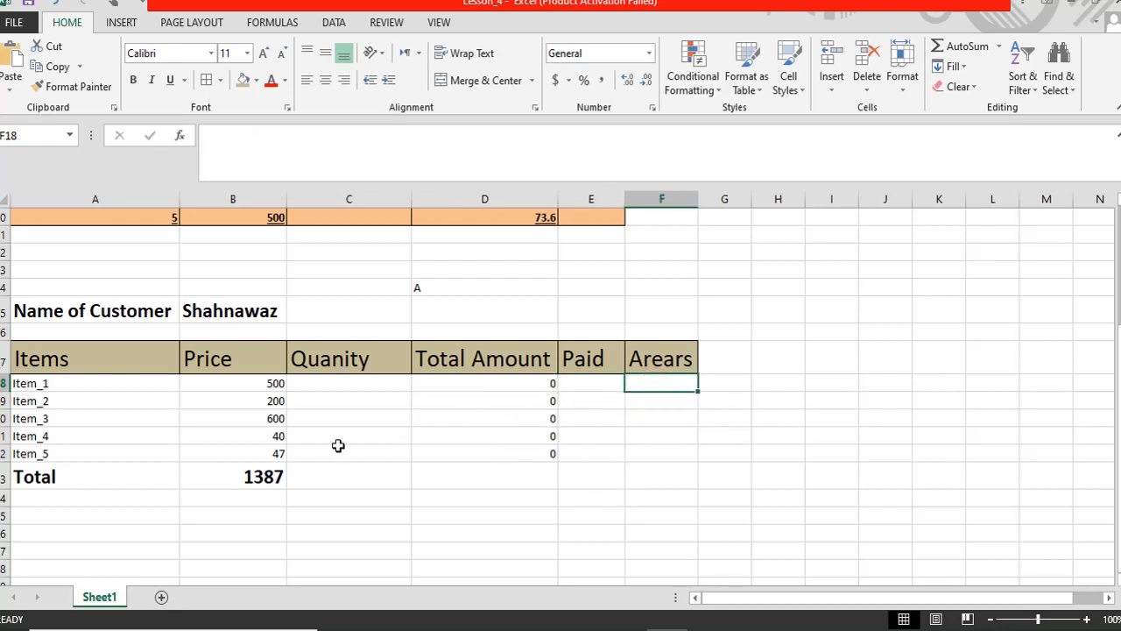
{"action": "left_click", "coordinate": [338, 446]}
{"action": "left_click", "coordinate": [338, 385]}
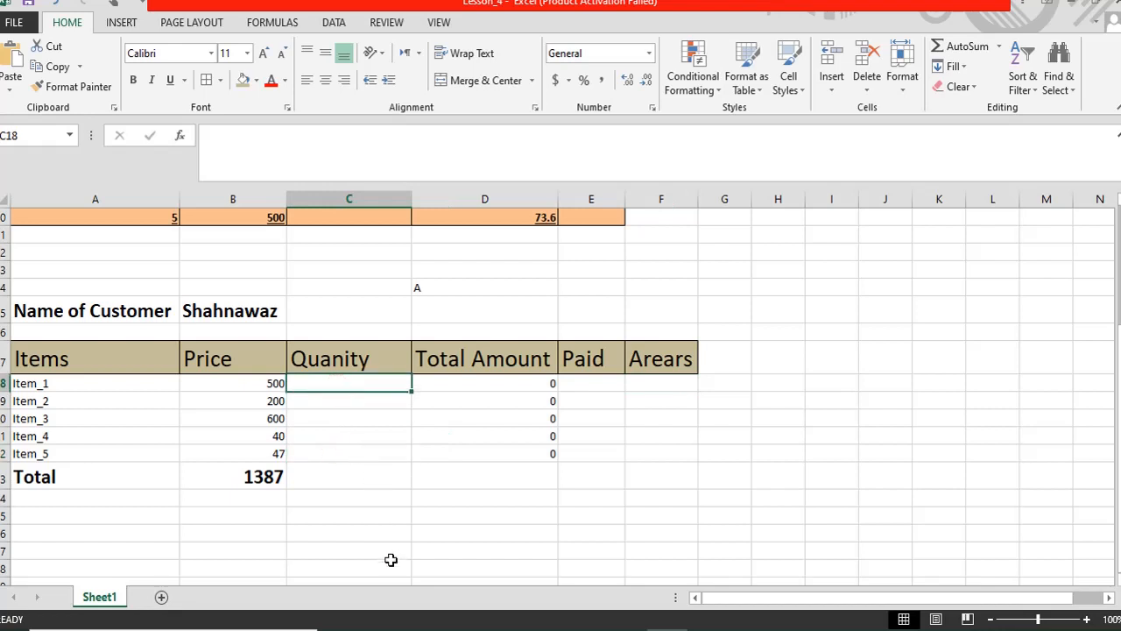
- Enter quantities 2 and 1 for Item_1 and Item_2, checking their Total Amount formulas
{"action": "type", "text": "2"}
{"action": "key", "text": "Return"}
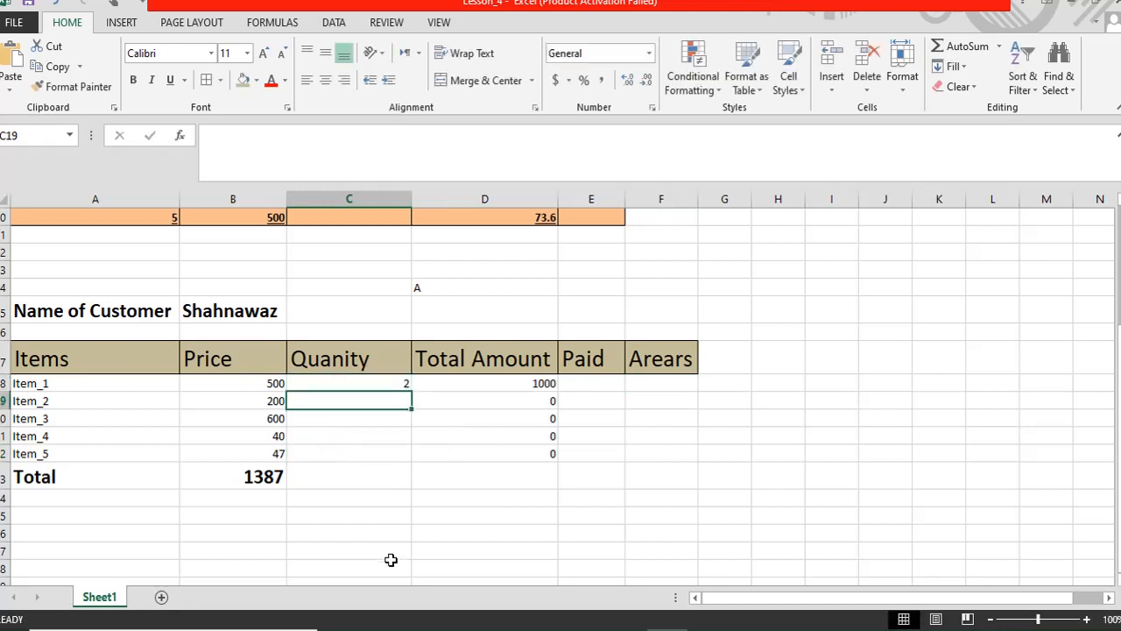
{"action": "key", "text": "Up"}
{"action": "key", "text": "Right"}
{"action": "key", "text": "Left"}
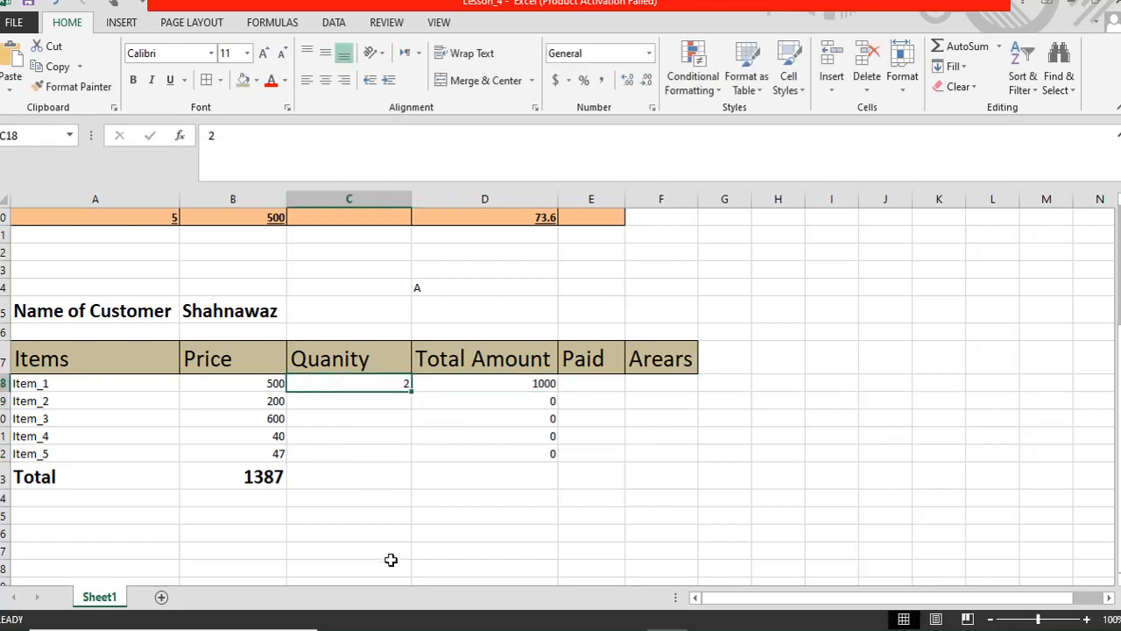
{"action": "key", "text": "Down"}
{"action": "type", "text": "1"}
{"action": "key", "text": "Return"}
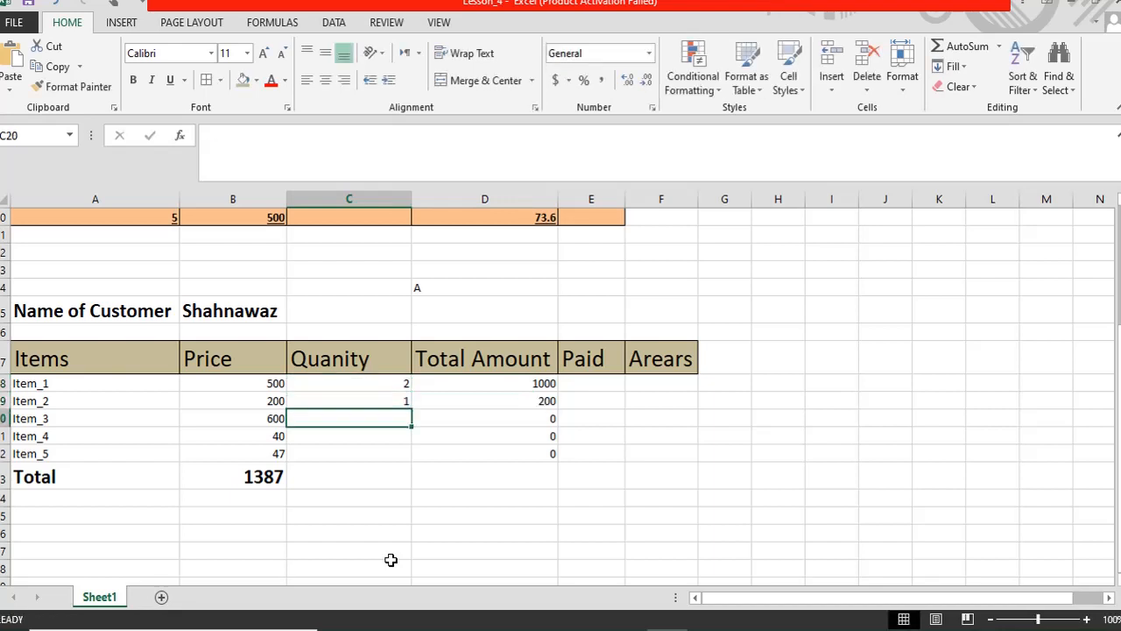
{"action": "key", "text": "Up"}
{"action": "key", "text": "Right"}
{"action": "key", "text": "Left"}
{"action": "key", "text": "Down"}
- Enter quantities 2, 3 and 5 for Item_3 through Item_5
{"action": "type", "text": "2"}
{"action": "key", "text": "Return"}
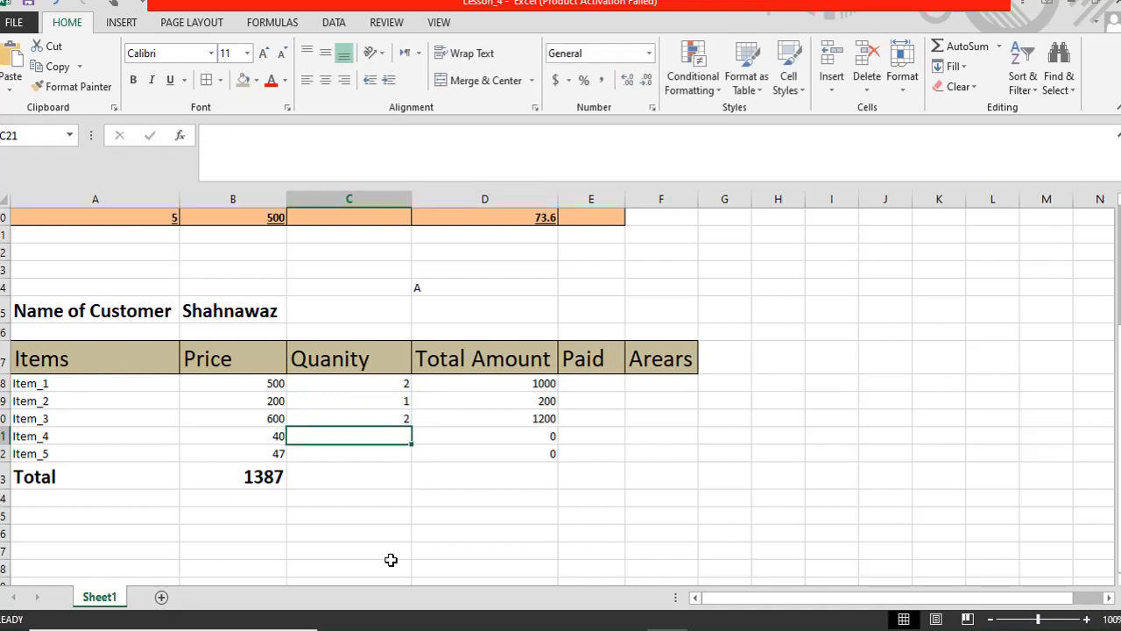
{"action": "key", "text": "Up"}
{"action": "key", "text": "Down"}
{"action": "type", "text": "3"}
{"action": "key", "text": "Return"}
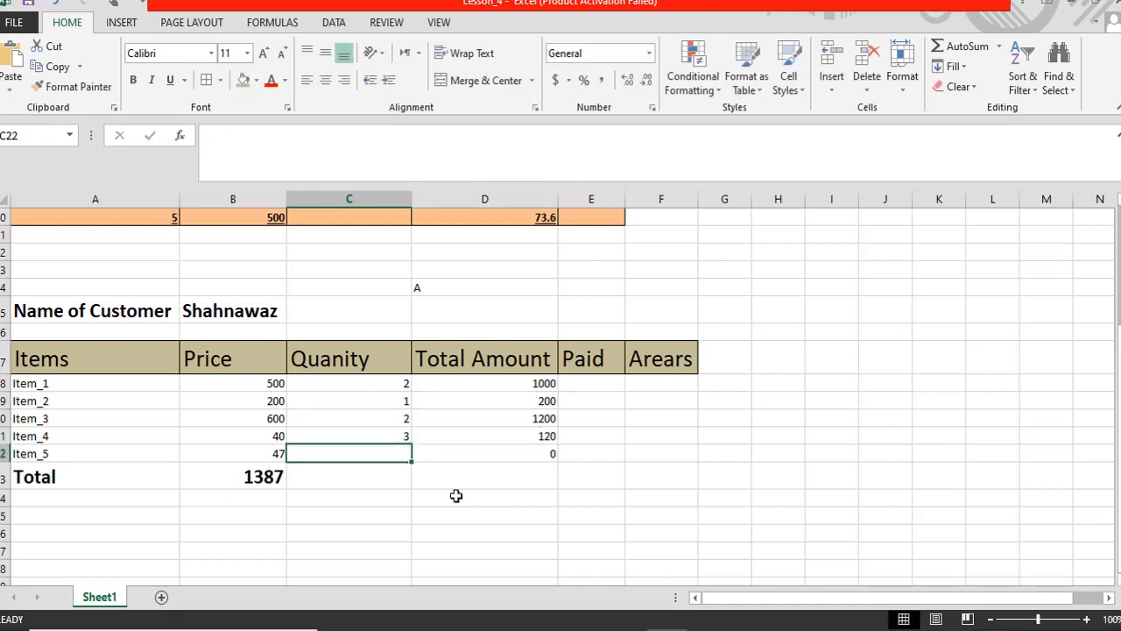
{"action": "key", "text": "Up"}
{"action": "key", "text": "Down"}
{"action": "key", "text": "Up"}
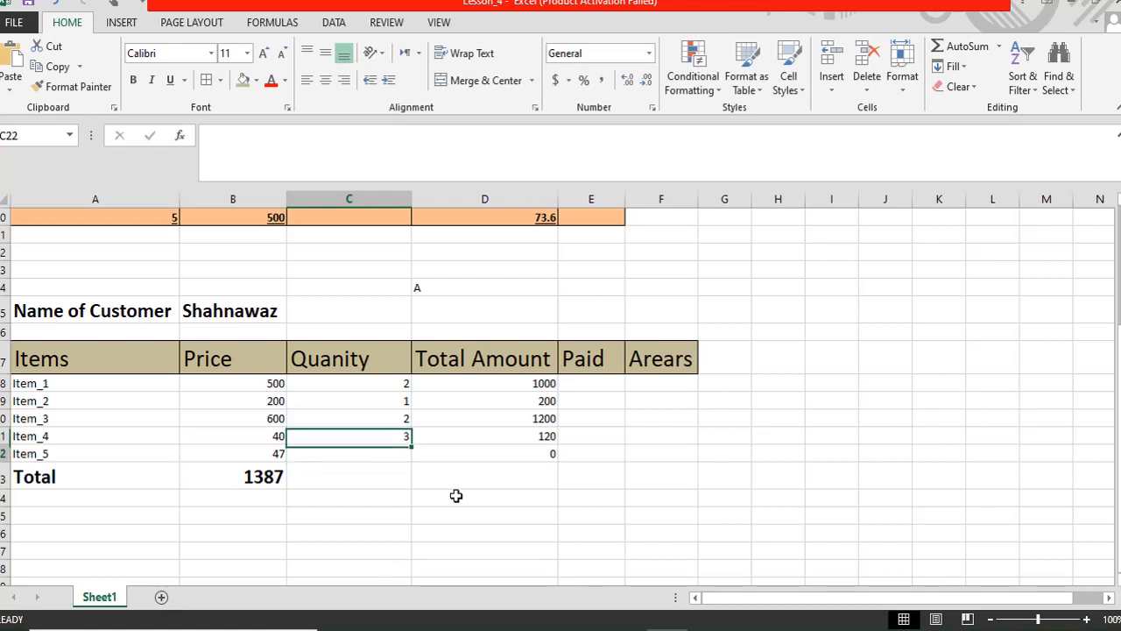
{"action": "key", "text": "Down"}
{"action": "type", "text": "5"}
{"action": "key", "text": "Return"}
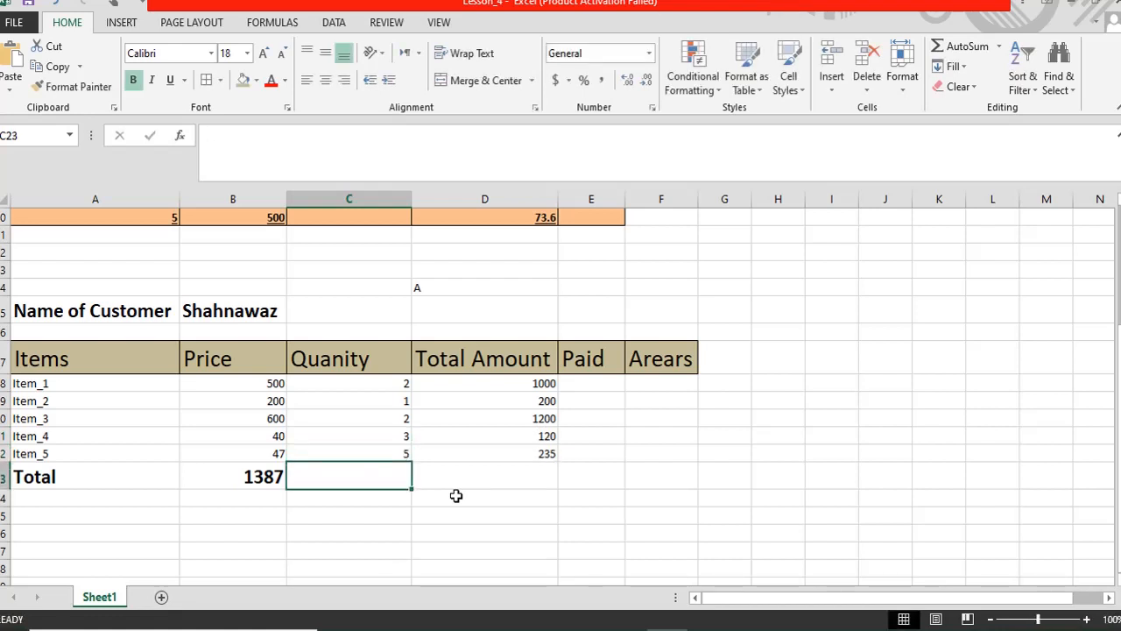
- Review the Item_1 row's quantity and its Total Amount of 1000
{"action": "key", "text": "Up"}
{"action": "key", "text": "Up"}
{"action": "key", "text": "Up"}
{"action": "key", "text": "Up"}
{"action": "key", "text": "Up"}
{"action": "key", "text": "Right"}
{"action": "key", "text": "Right"}
{"action": "key", "text": "Right"}
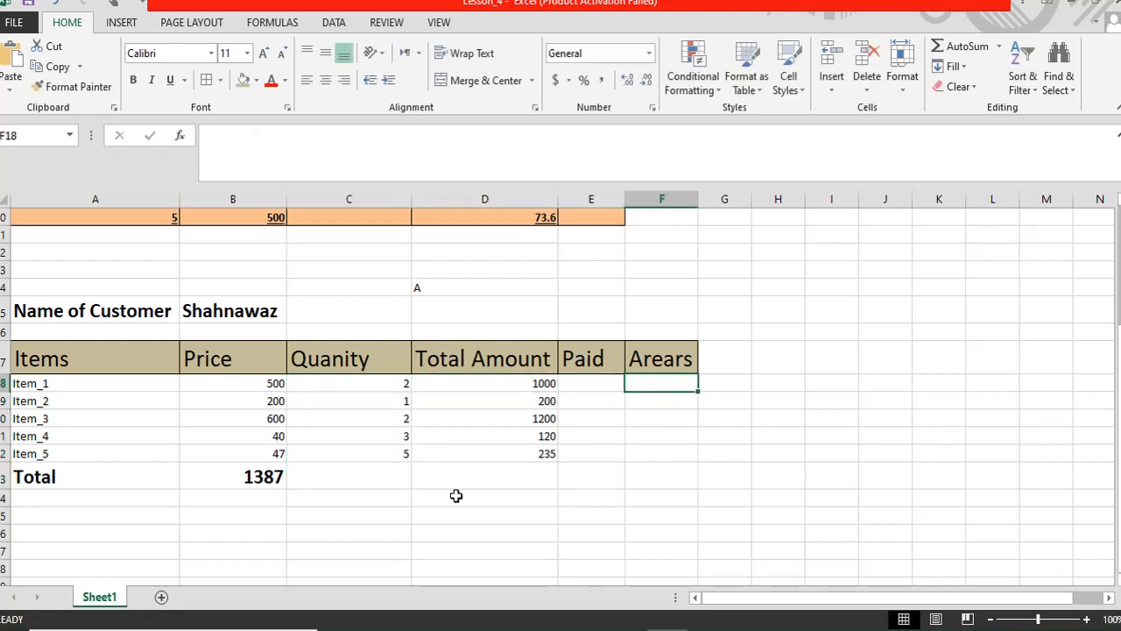
{"action": "key", "text": "Left"}
{"action": "key", "text": "Left"}
{"action": "key", "text": "Right"}
{"action": "key", "text": "Left"}
{"action": "key", "text": "Left"}
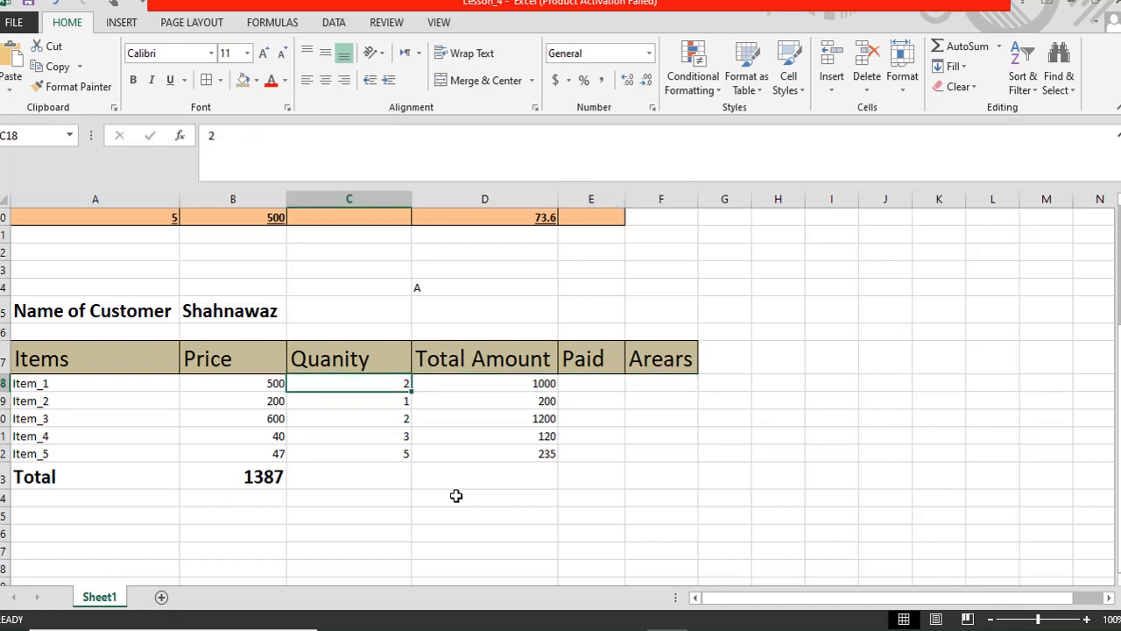
{"action": "key", "text": "Right"}
- AutoSum the Total Amount column into D23, giving 2755
{"action": "left_click_drag", "start_coordinate": [476, 381], "coordinate": [476, 465]}
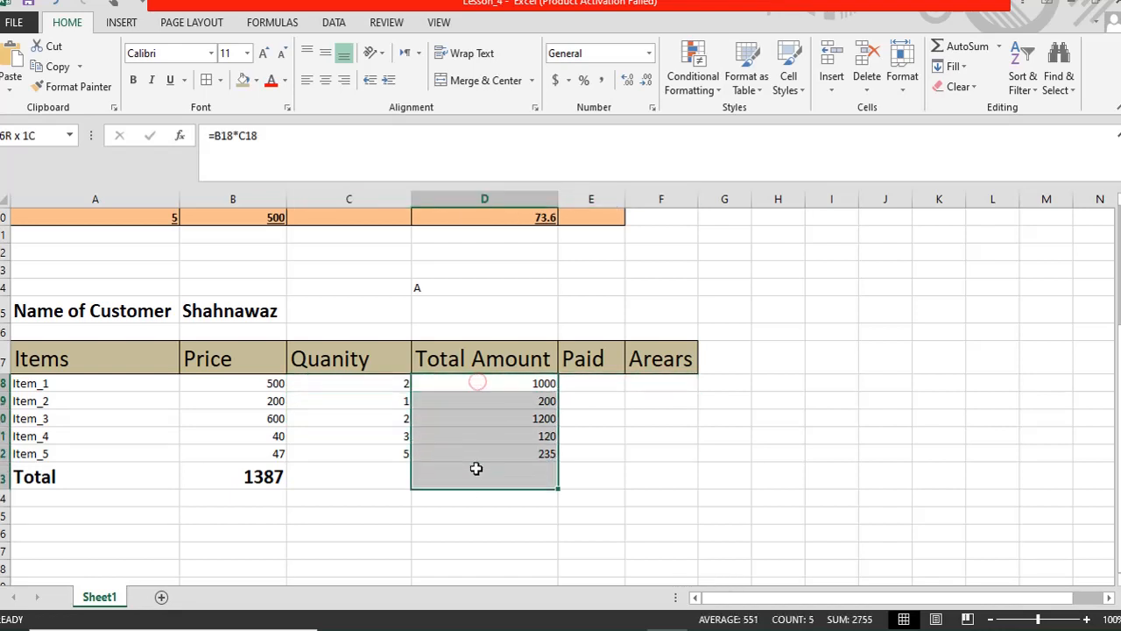
{"action": "left_click", "coordinate": [963, 51]}
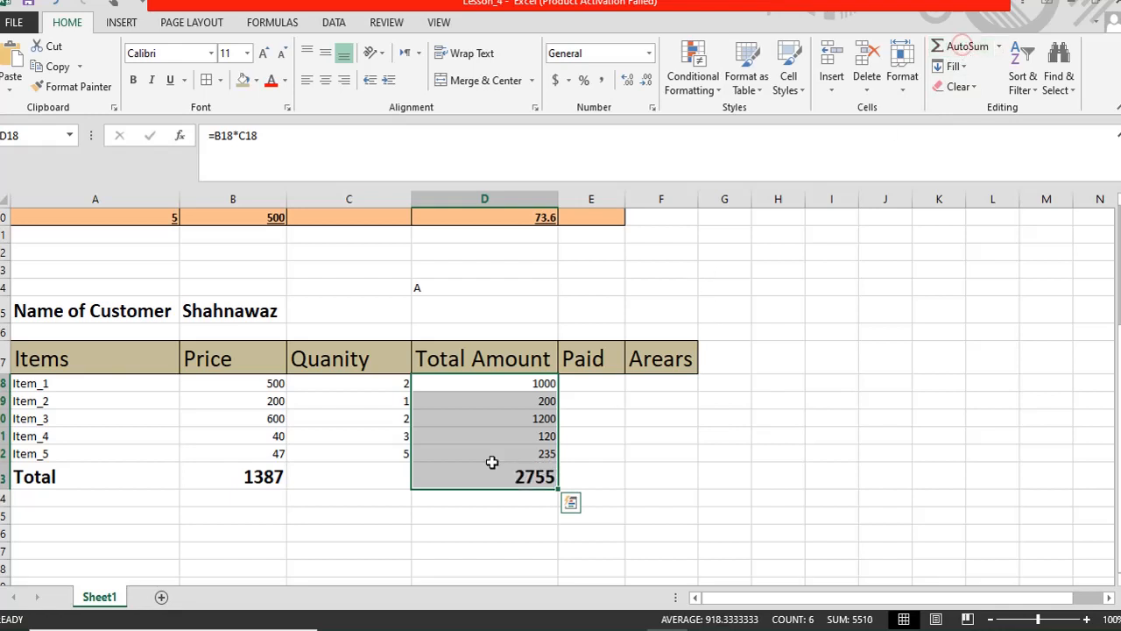
{"action": "left_click", "coordinate": [491, 514]}
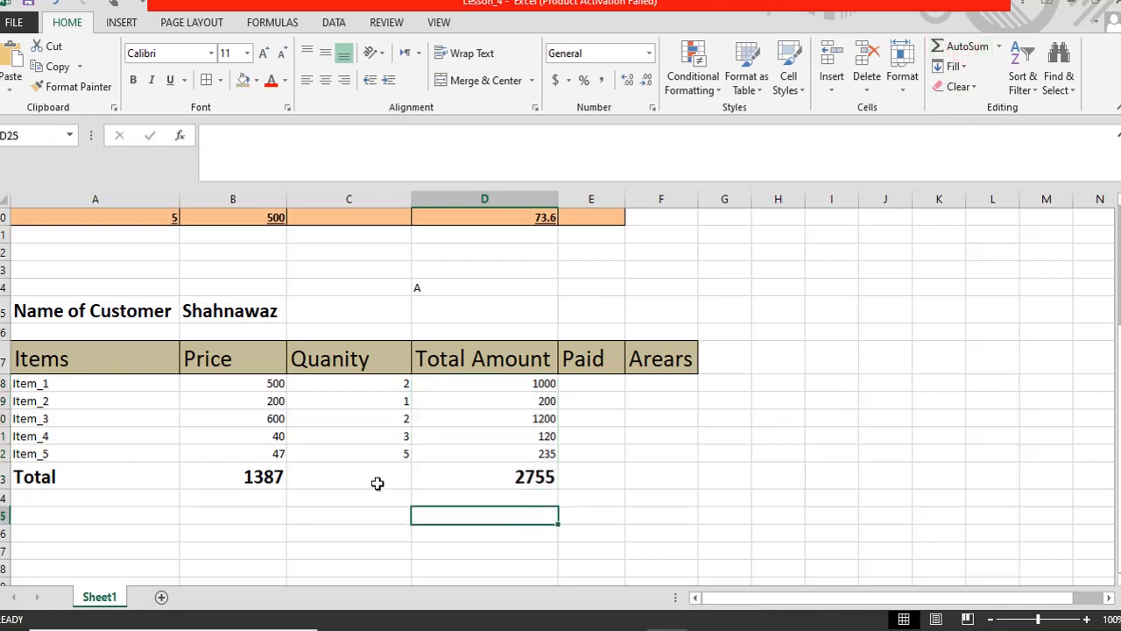
{"action": "left_click", "coordinate": [248, 477]}
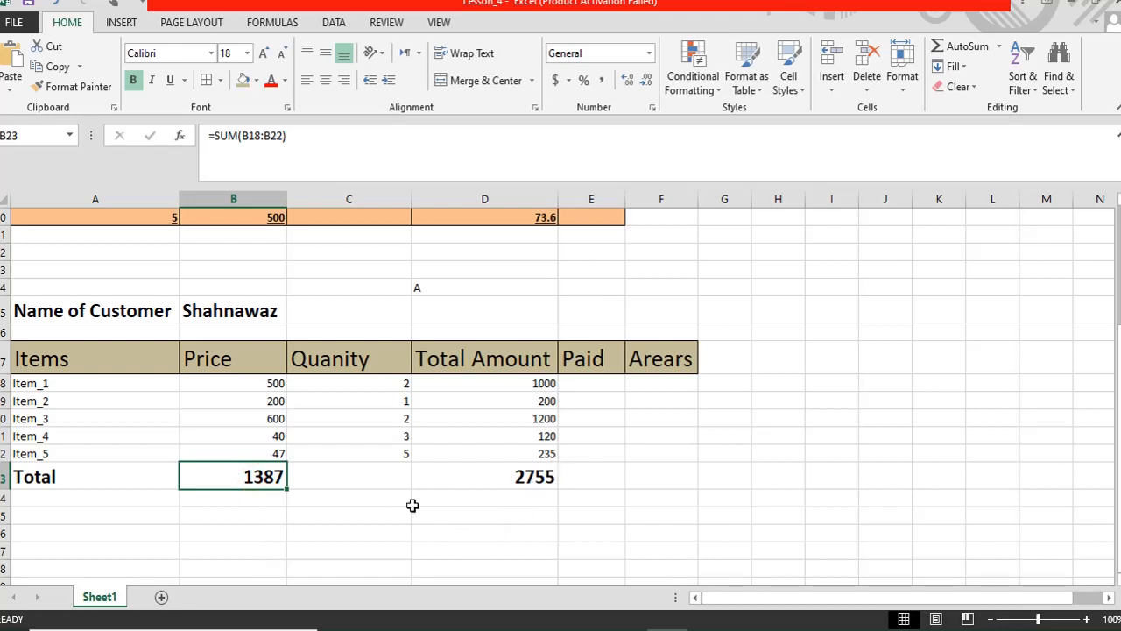
- Count the quantity entries into C23 with Count Numbers, giving =COUNT(C18:C22) = 5
{"action": "left_click", "coordinate": [387, 474]}
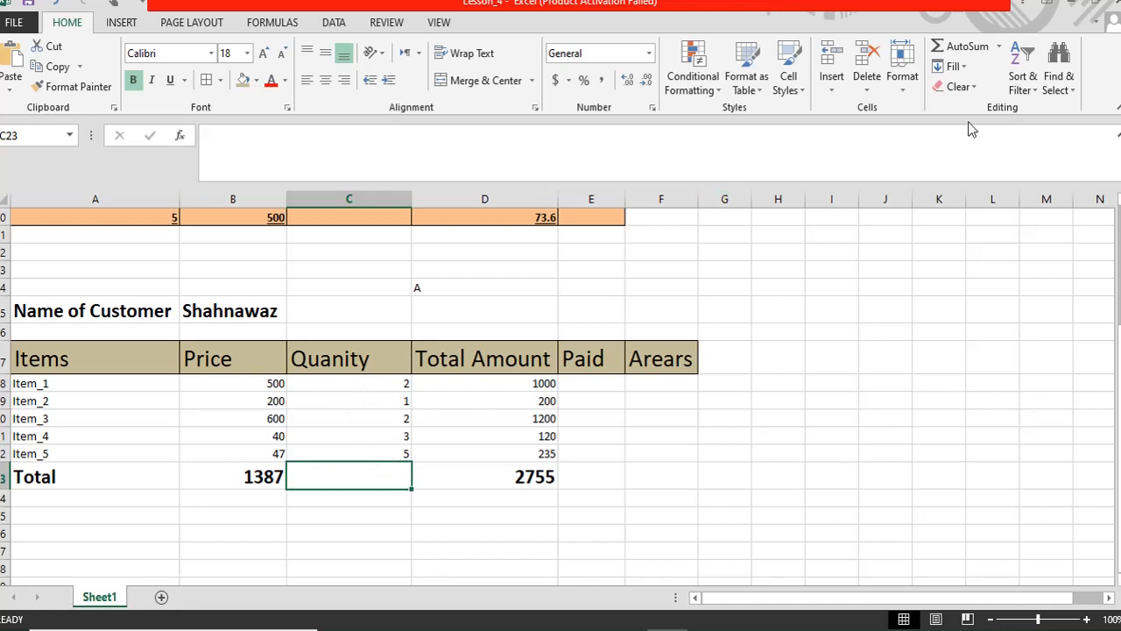
{"action": "left_click_drag", "start_coordinate": [344, 391], "coordinate": [368, 473]}
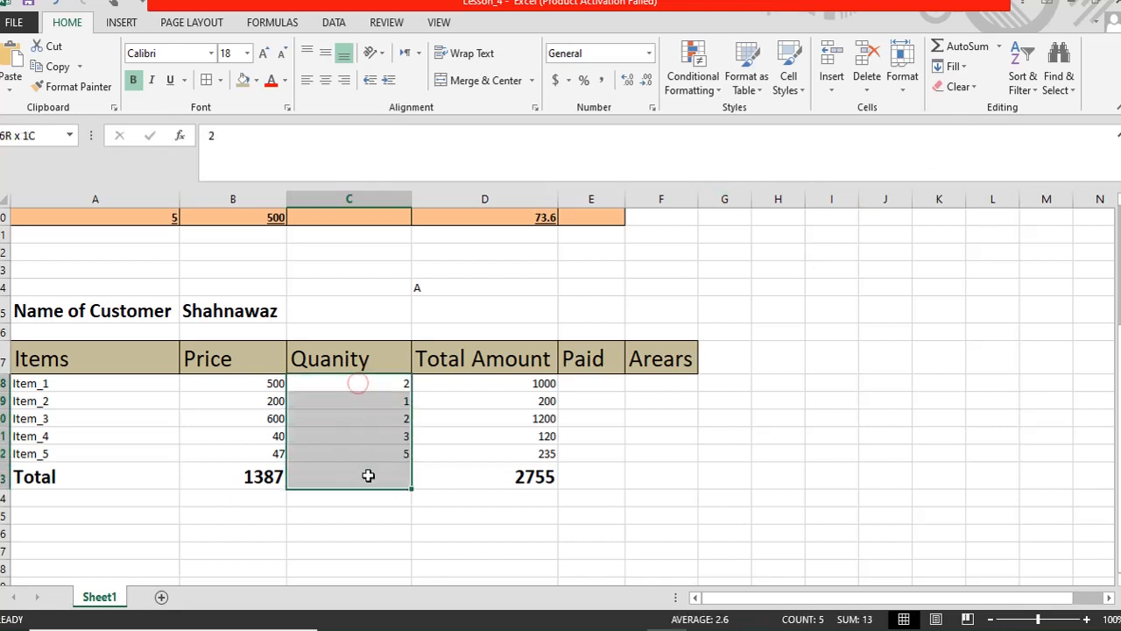
{"action": "left_click", "coordinate": [1000, 50]}
{"action": "left_click", "coordinate": [987, 112]}
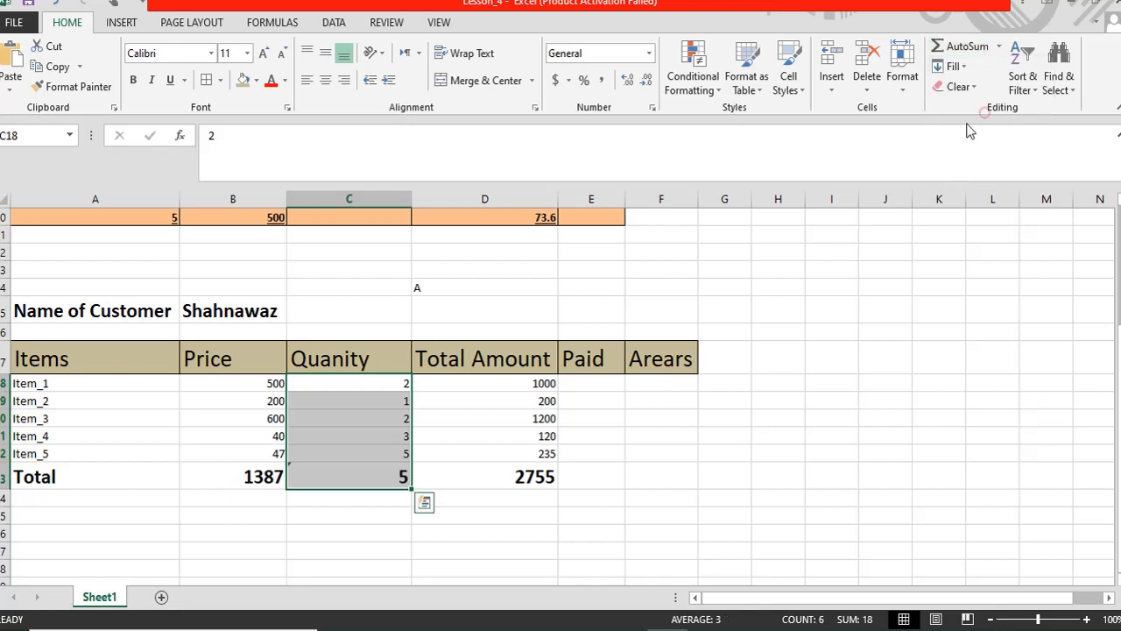
{"action": "left_click", "coordinate": [369, 477]}
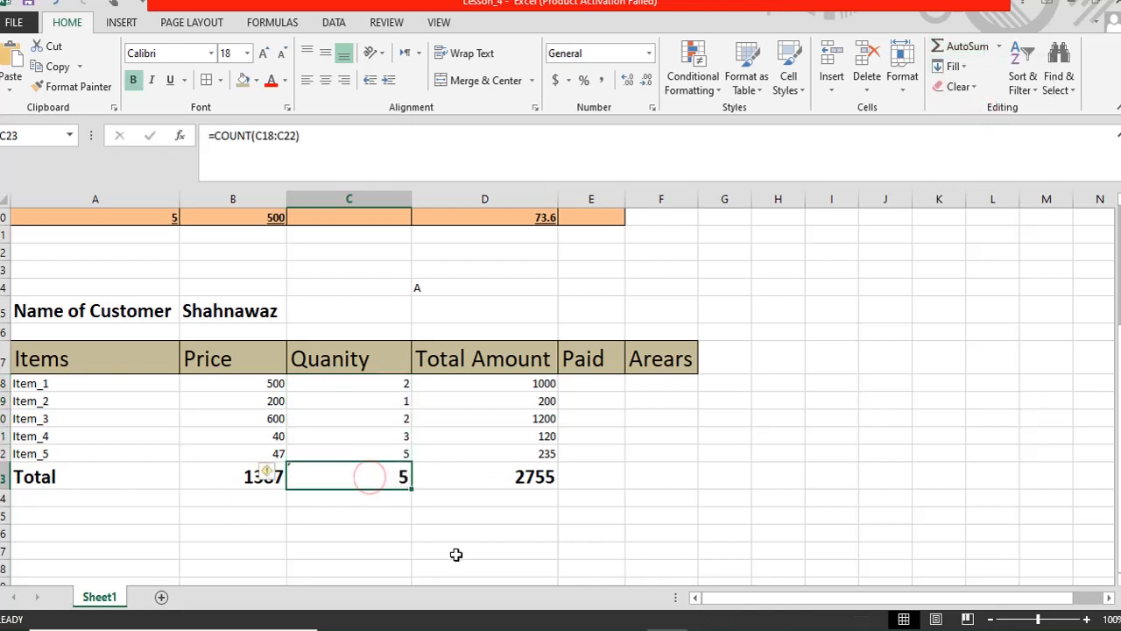
{"action": "left_click", "coordinate": [577, 385]}
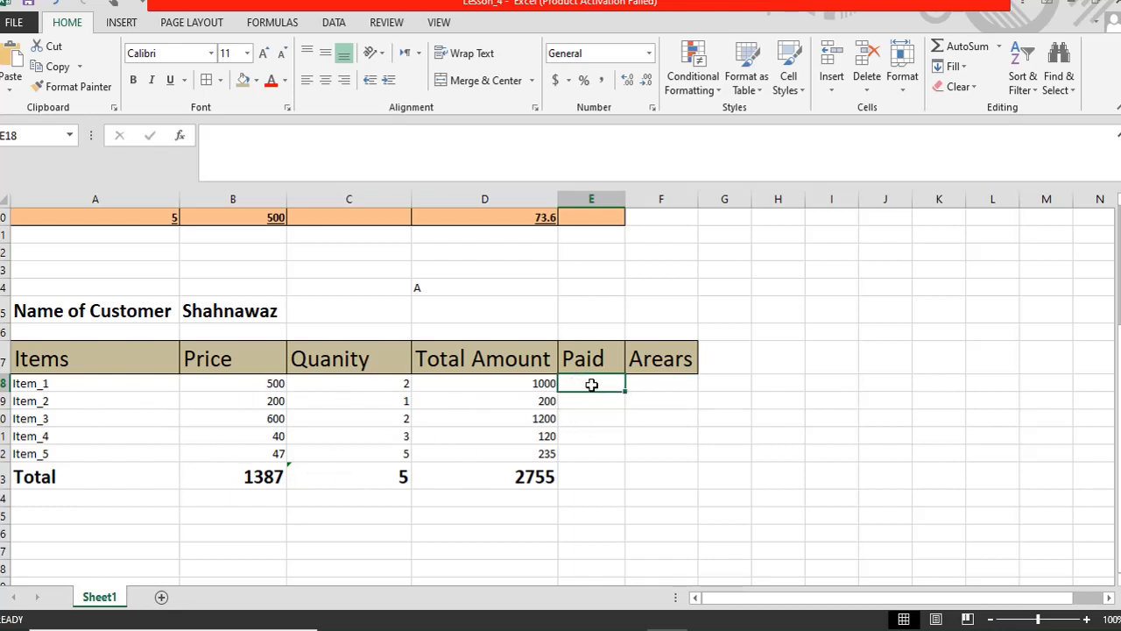
- Enter paid amounts 1000, 200, 1200 and 120 for Item_1 through Item_4
{"action": "type", "text": "1000"}
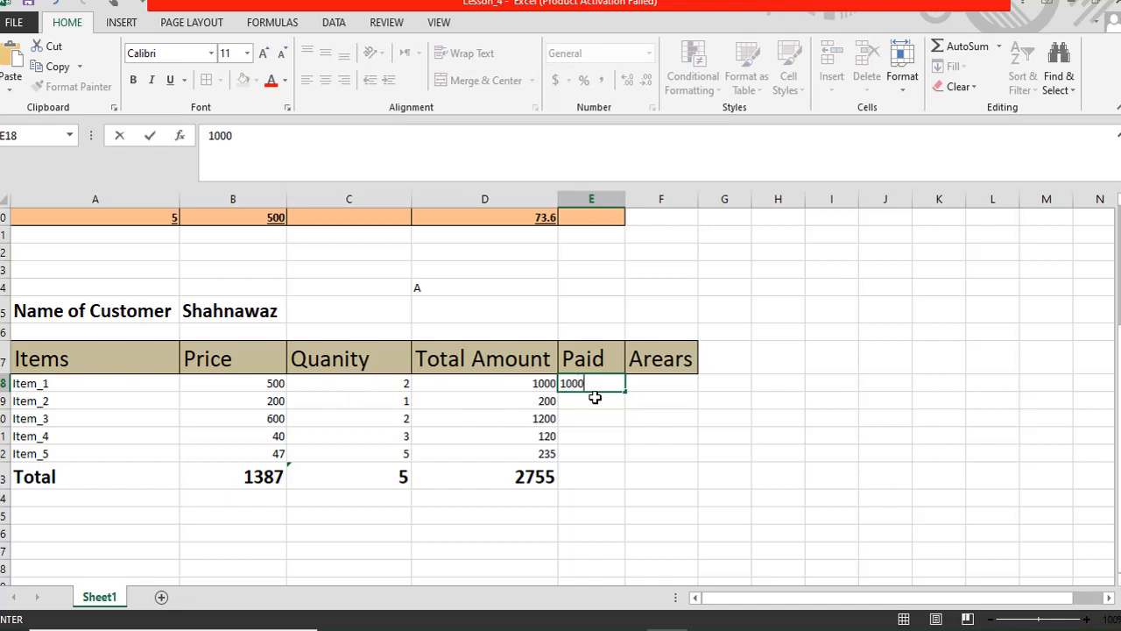
{"action": "key", "text": "Return"}
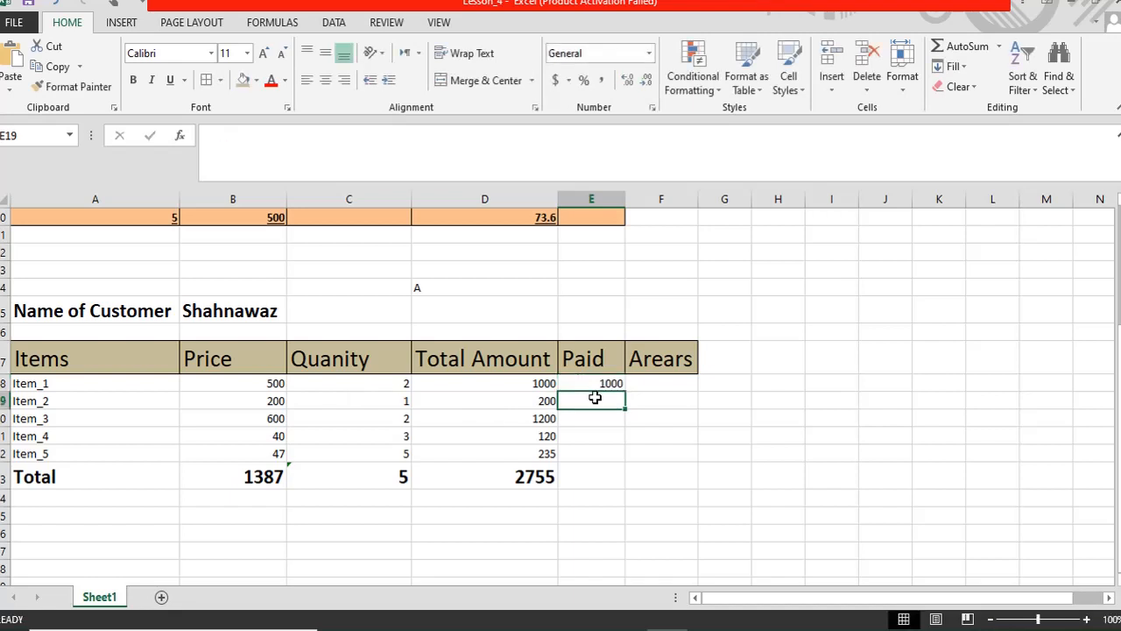
{"action": "type", "text": "200"}
{"action": "key", "text": "Return"}
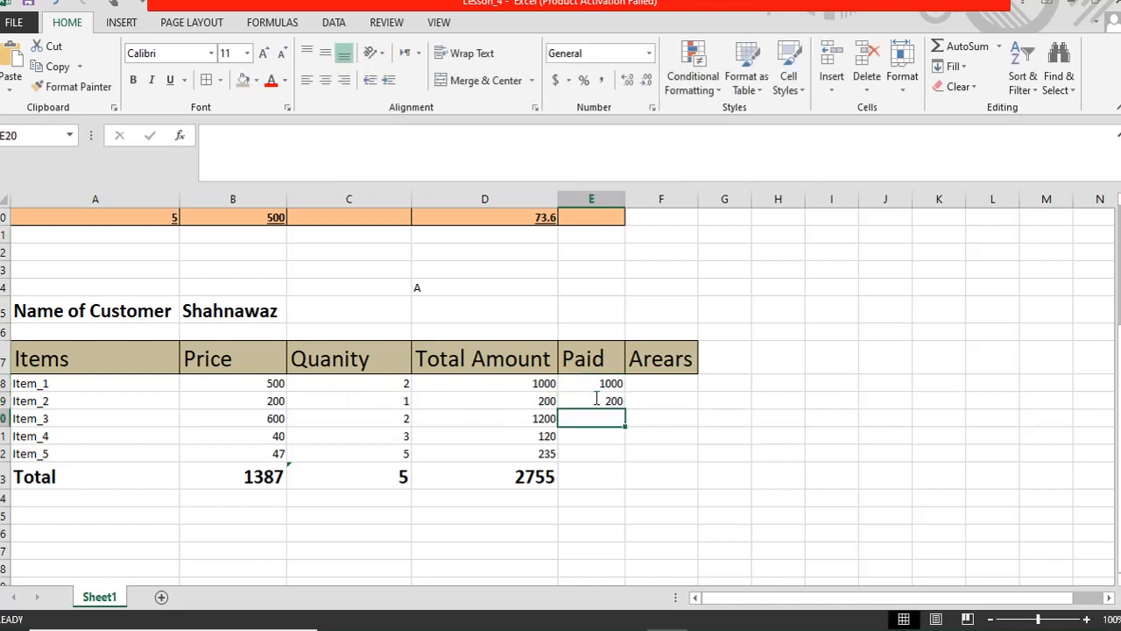
{"action": "type", "text": "12"}
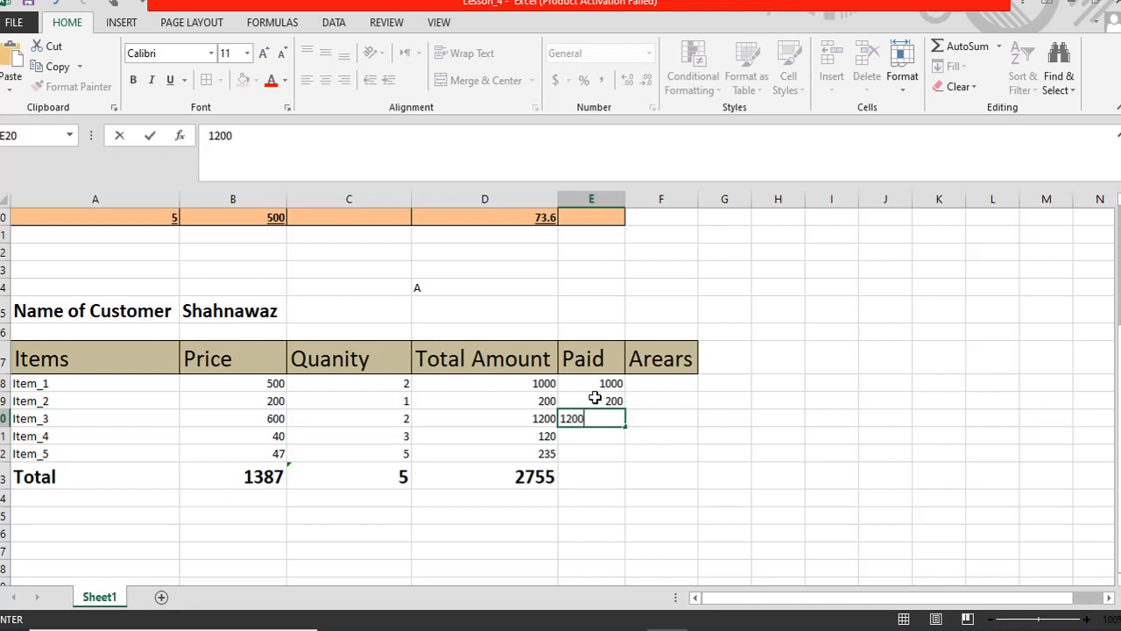
{"action": "type", "text": "00"}
{"action": "key", "text": "Return"}
{"action": "type", "text": "120"}
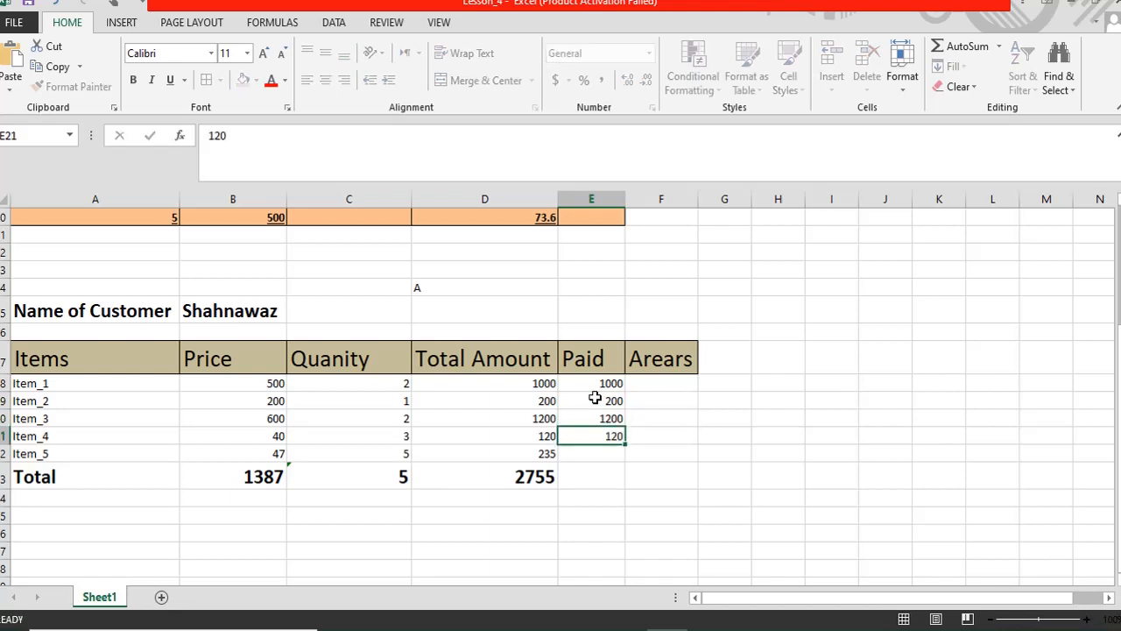
{"action": "key", "text": "Return"}
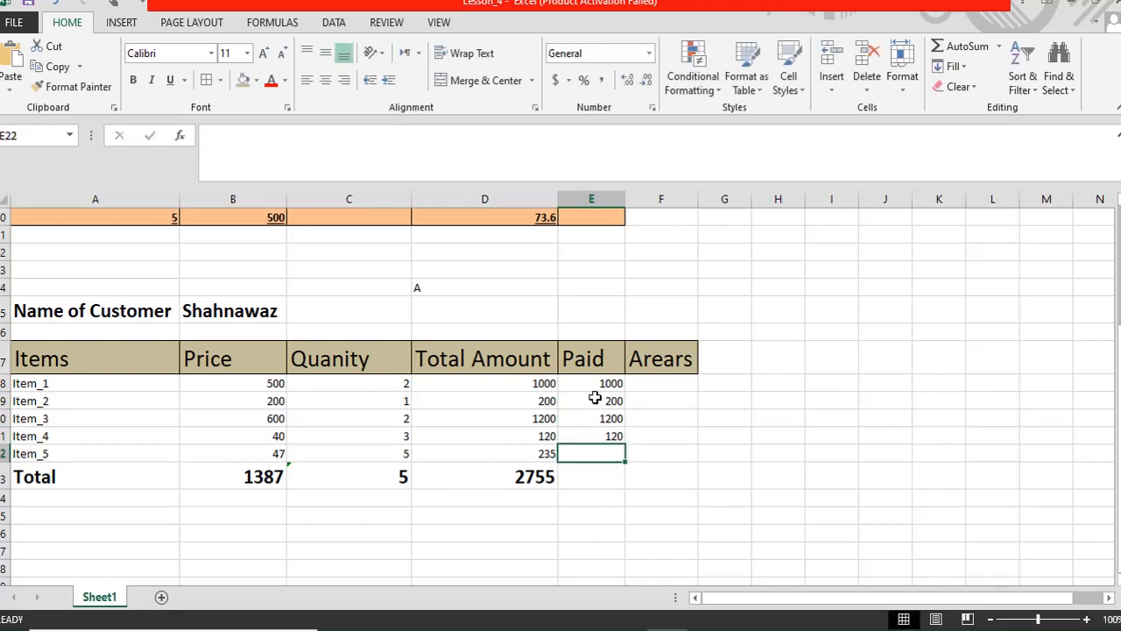
- Leave Item_5's Paid cell empty, clearing a stray dash
{"action": "type", "text": "-"}
{"action": "key", "text": "BackSpace"}
{"action": "key", "text": "Return"}
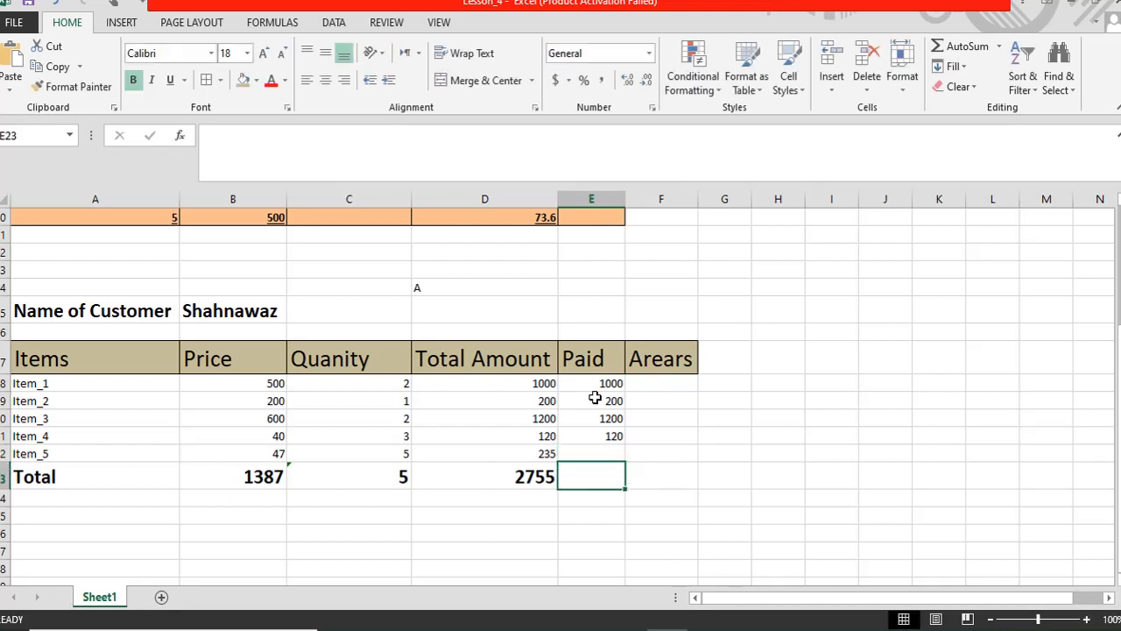
{"action": "key", "text": "Up"}
{"action": "key", "text": "Down"}
{"action": "key", "text": "Up"}
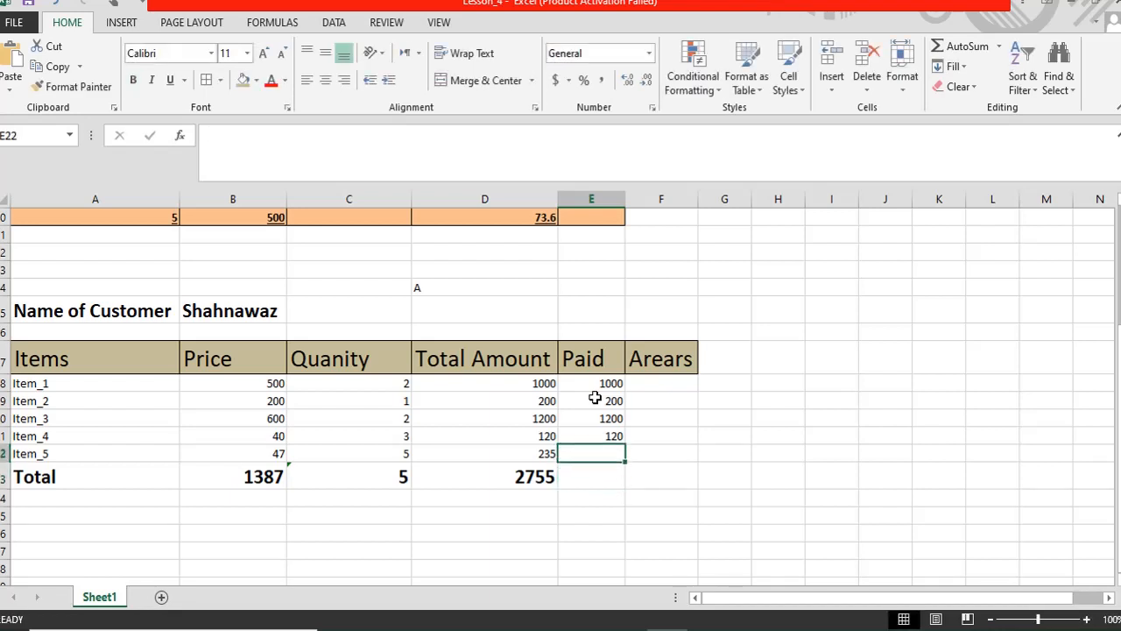
{"action": "key", "text": "Down"}
{"action": "left_click", "coordinate": [648, 382]}
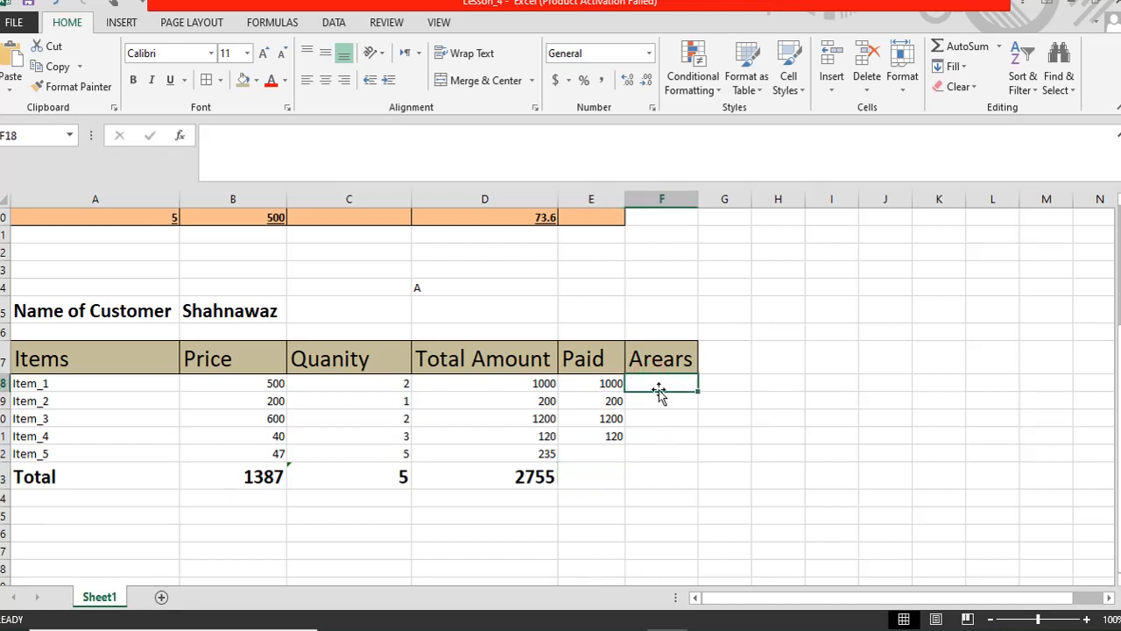
- Enter the arrears formula =D18-E18 in F18 for Item_1
{"action": "type", "text": "="}
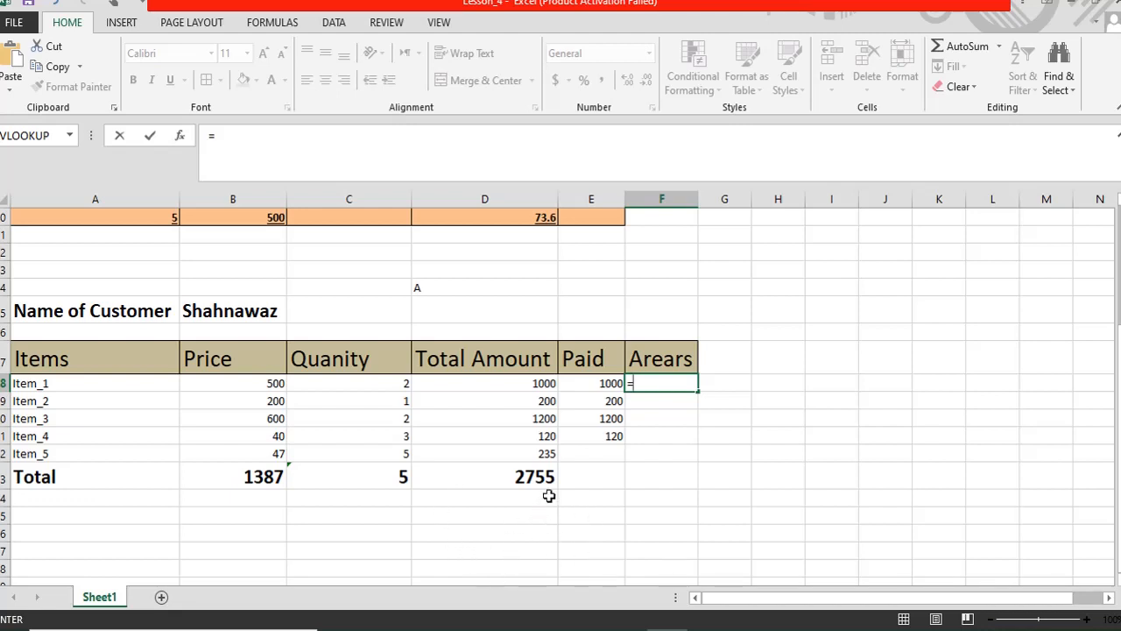
{"action": "left_click", "coordinate": [524, 383]}
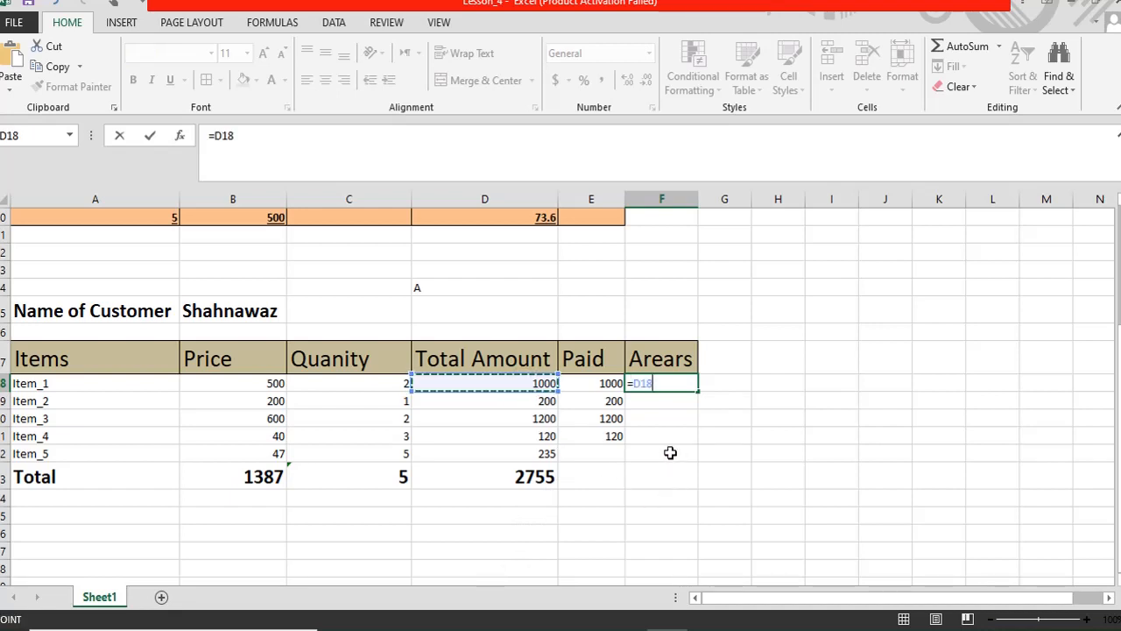
{"action": "type", "text": "-"}
{"action": "left_click", "coordinate": [613, 383]}
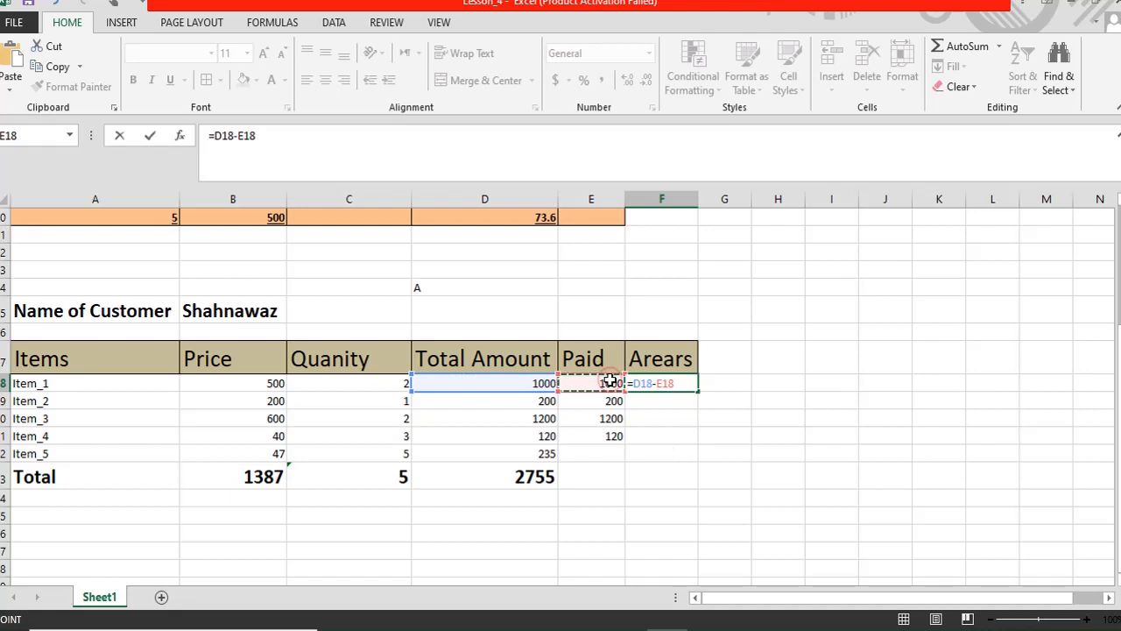
{"action": "key", "text": "Return"}
- Copy the arrears formula down to F22 and AutoSum the arrears into F23, giving 235
{"action": "left_click", "coordinate": [660, 385]}
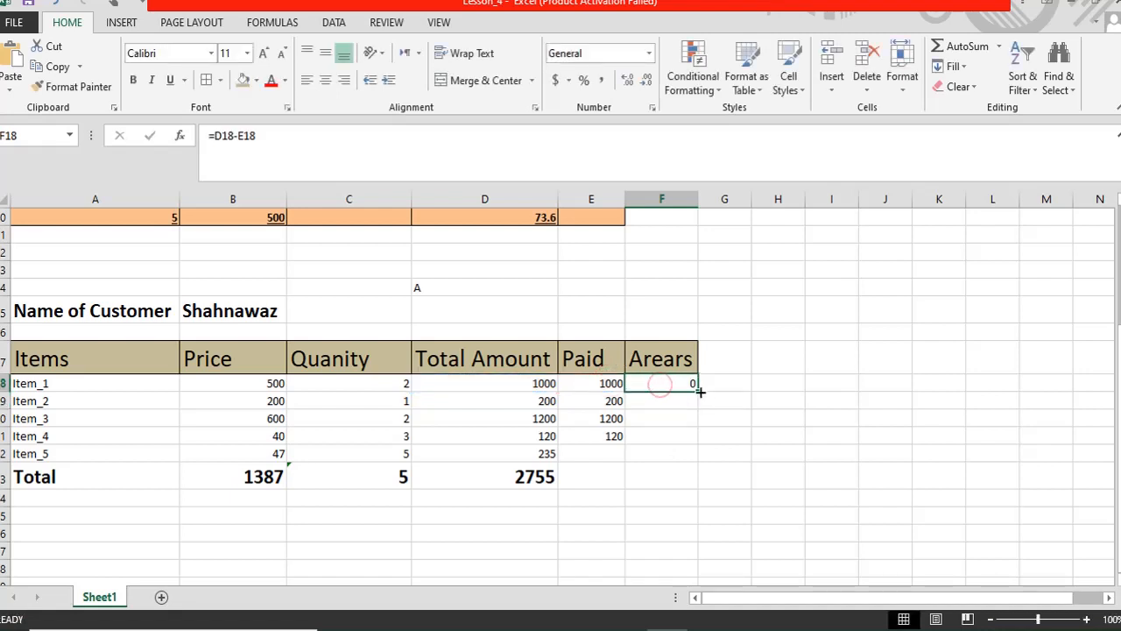
{"action": "left_click_drag", "start_coordinate": [699, 393], "coordinate": [694, 462]}
{"action": "left_click", "coordinate": [668, 488]}
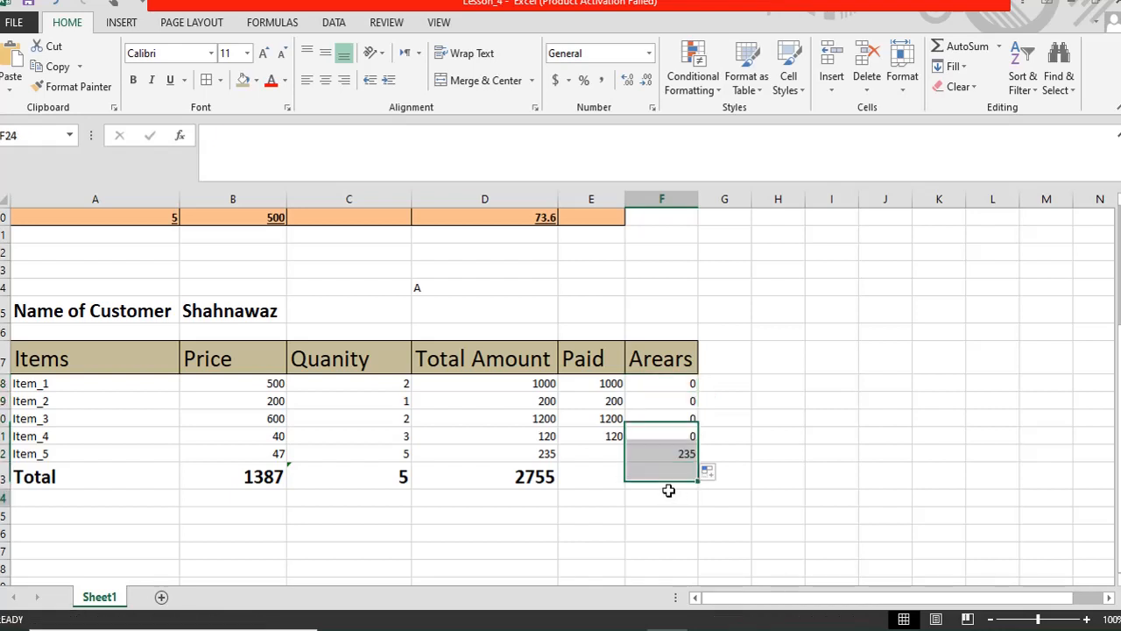
{"action": "left_click", "coordinate": [668, 450]}
{"action": "left_click", "coordinate": [664, 472]}
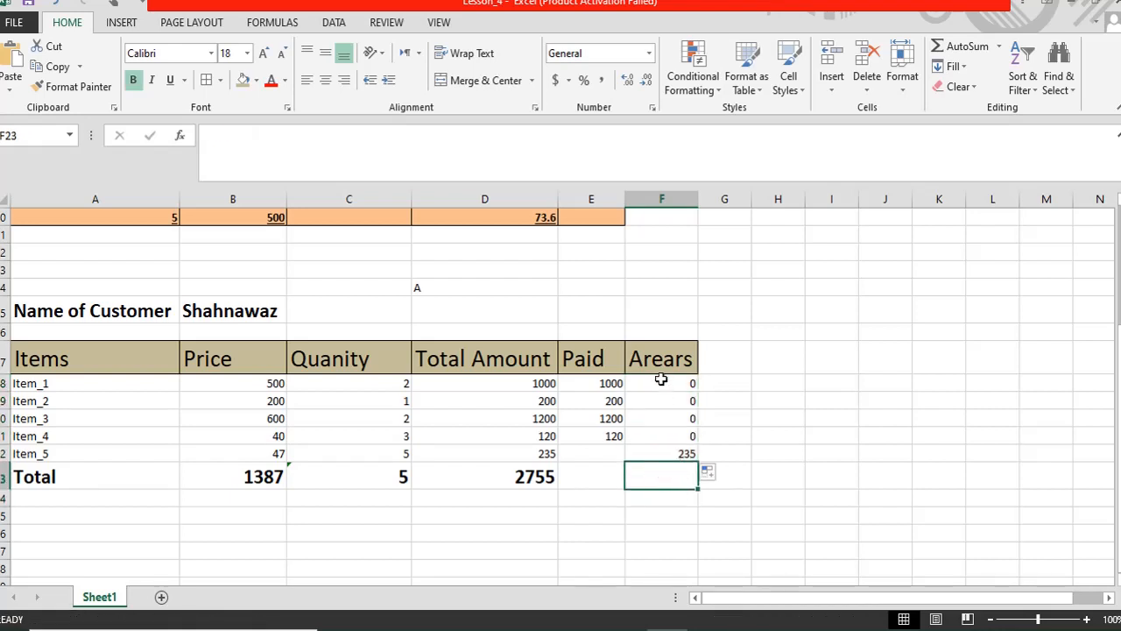
{"action": "left_click_drag", "start_coordinate": [661, 378], "coordinate": [663, 464]}
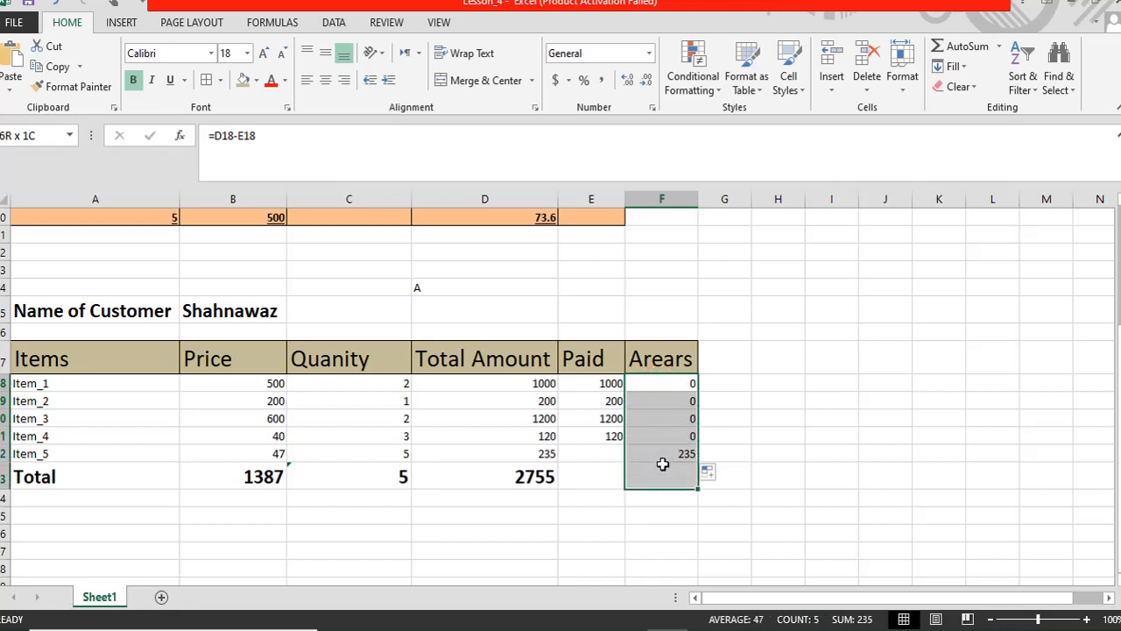
{"action": "left_click", "coordinate": [960, 45]}
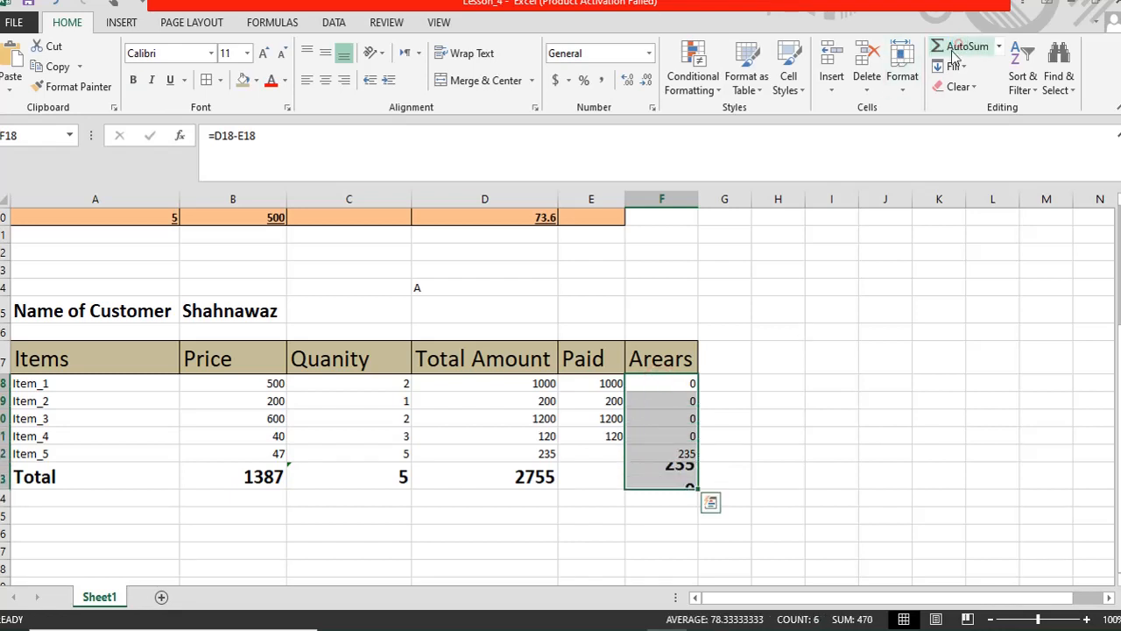
{"action": "left_click", "coordinate": [670, 476]}
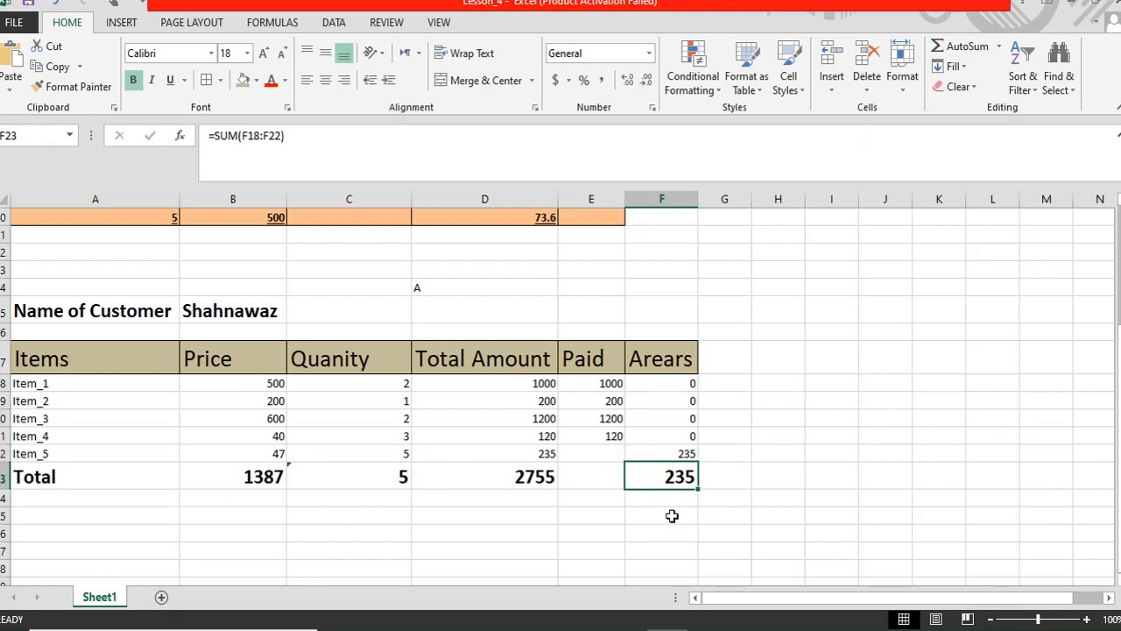
- Enter 235 as Item_5's paid amount in E22
{"action": "left_click", "coordinate": [592, 454]}
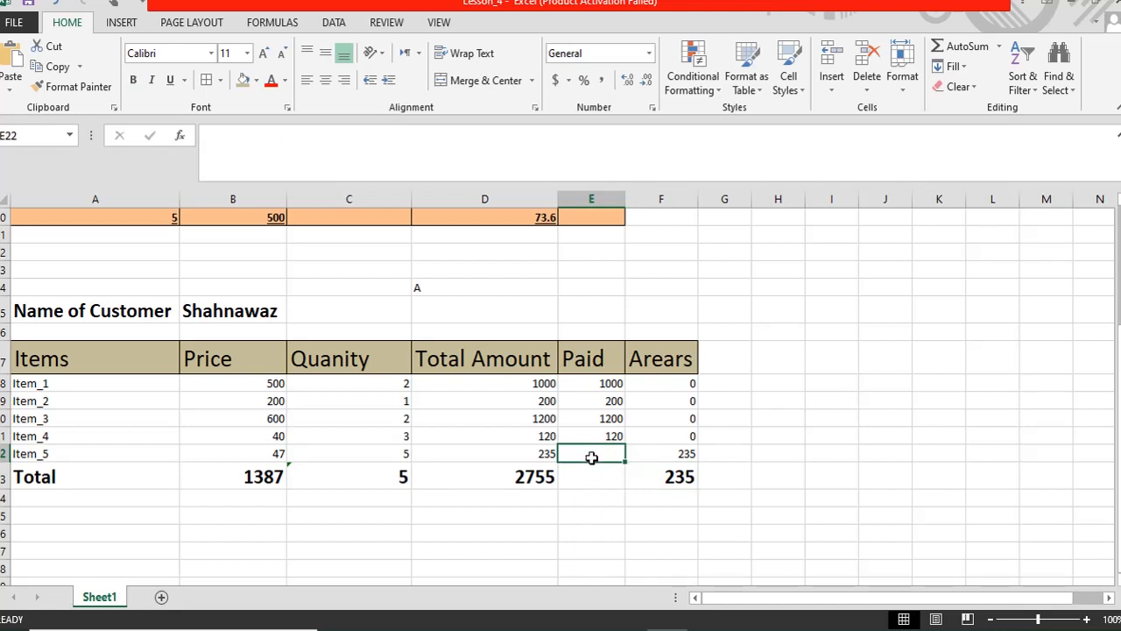
{"action": "type", "text": "235"}
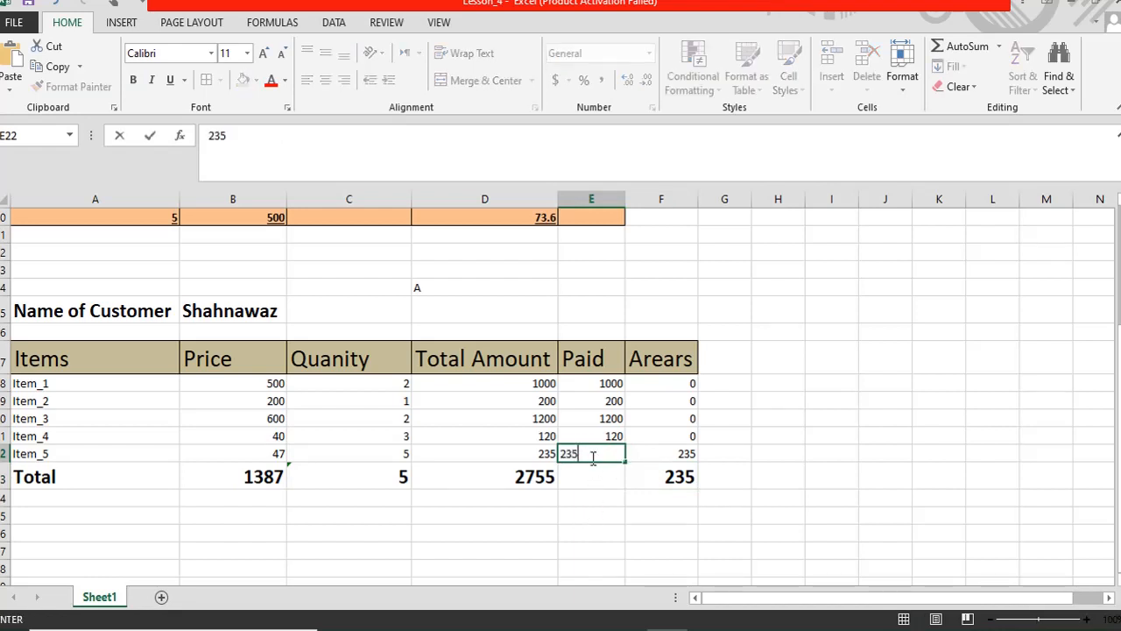
{"action": "key", "text": "Return"}
{"action": "key", "text": "Up"}
{"action": "key", "text": "Down"}
{"action": "key", "text": "Right"}
{"action": "key", "text": "Right"}
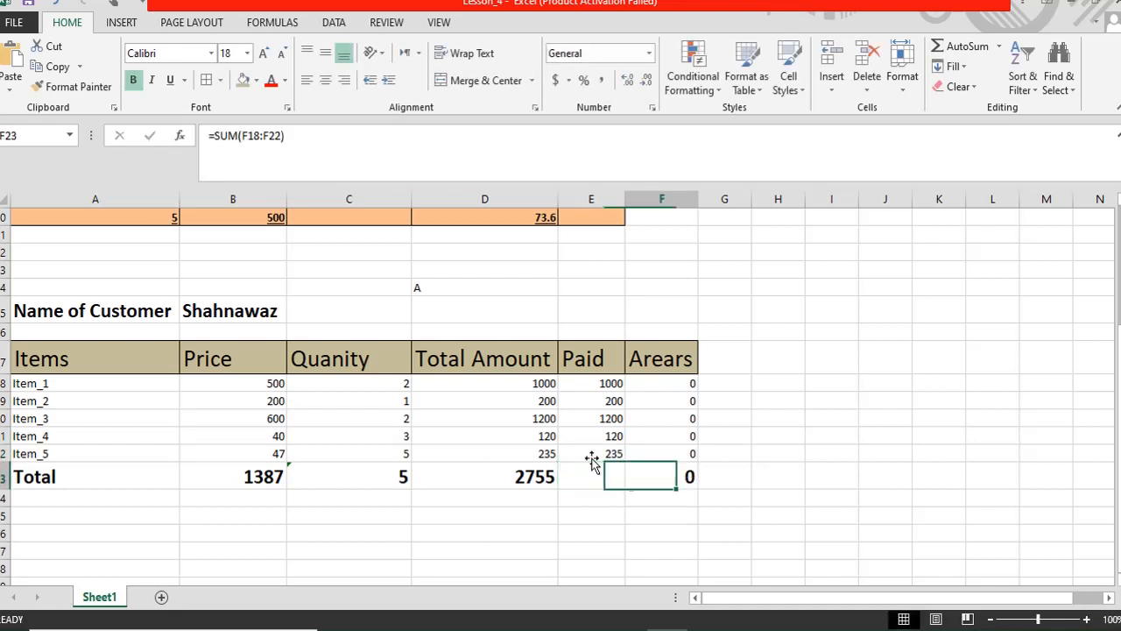
{"action": "key", "text": "Left"}
{"action": "key", "text": "Left"}
{"action": "key", "text": "Left"}
{"action": "key", "text": "Left"}
{"action": "key", "text": "Left"}
{"action": "key", "text": "Left"}
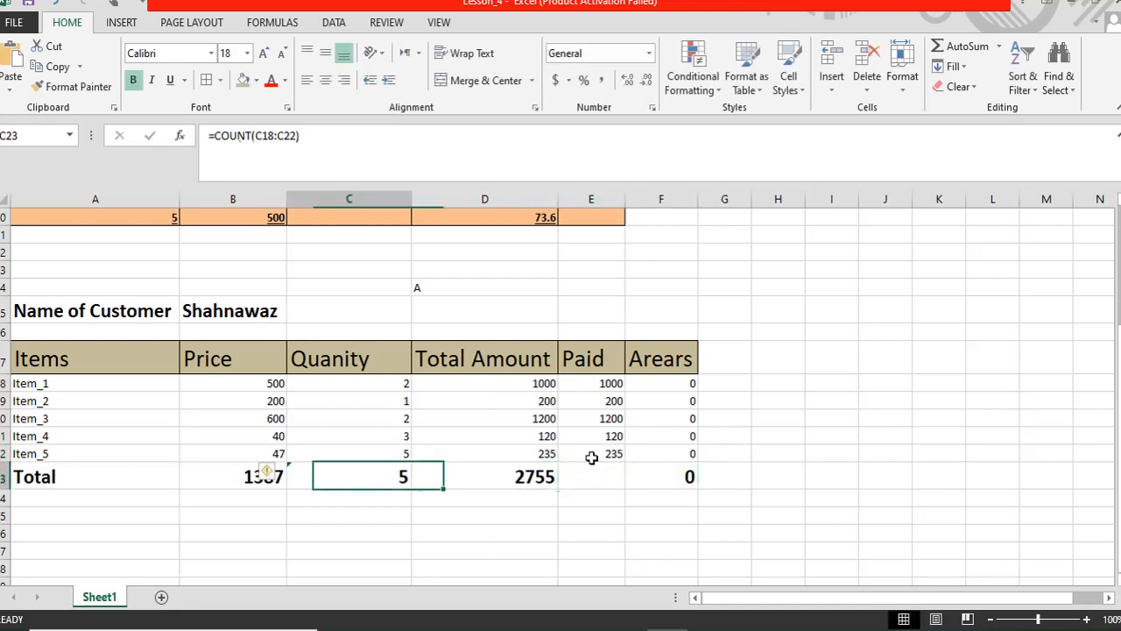
- Change Item_1's paid amount to 0, making its arrears and the arrears total 1000
{"action": "key", "text": "Up"}
{"action": "key", "text": "Up"}
{"action": "key", "text": "Up"}
{"action": "key", "text": "Up"}
{"action": "key", "text": "Up"}
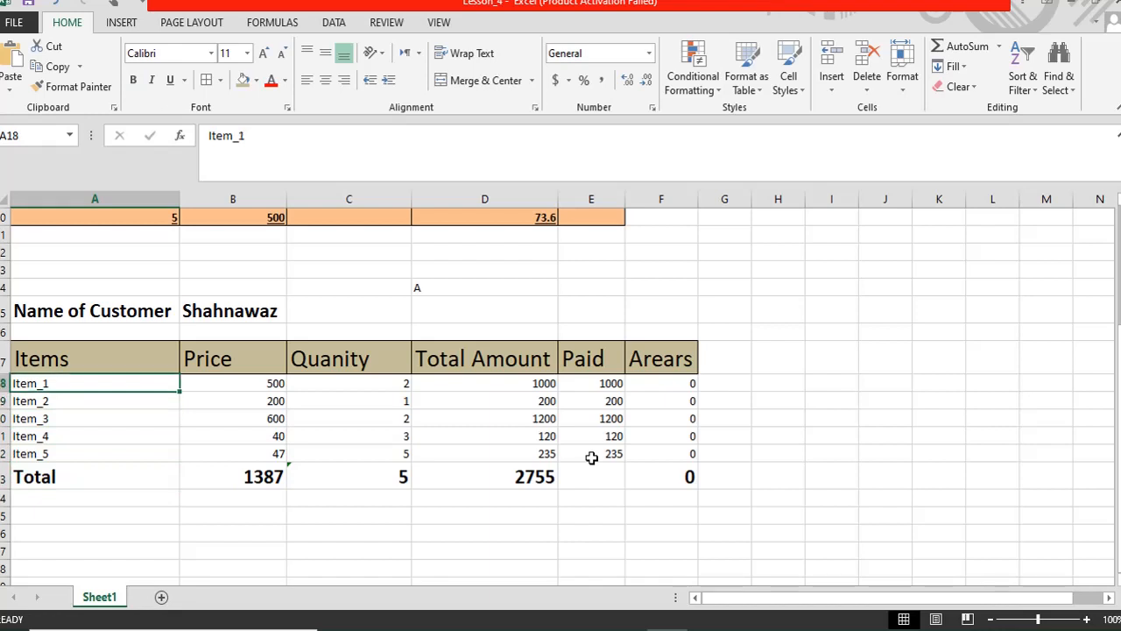
{"action": "key", "text": "Right"}
{"action": "key", "text": "Right"}
{"action": "key", "text": "Right"}
{"action": "key", "text": "Right"}
{"action": "key", "text": "Right"}
{"action": "key", "text": "Right"}
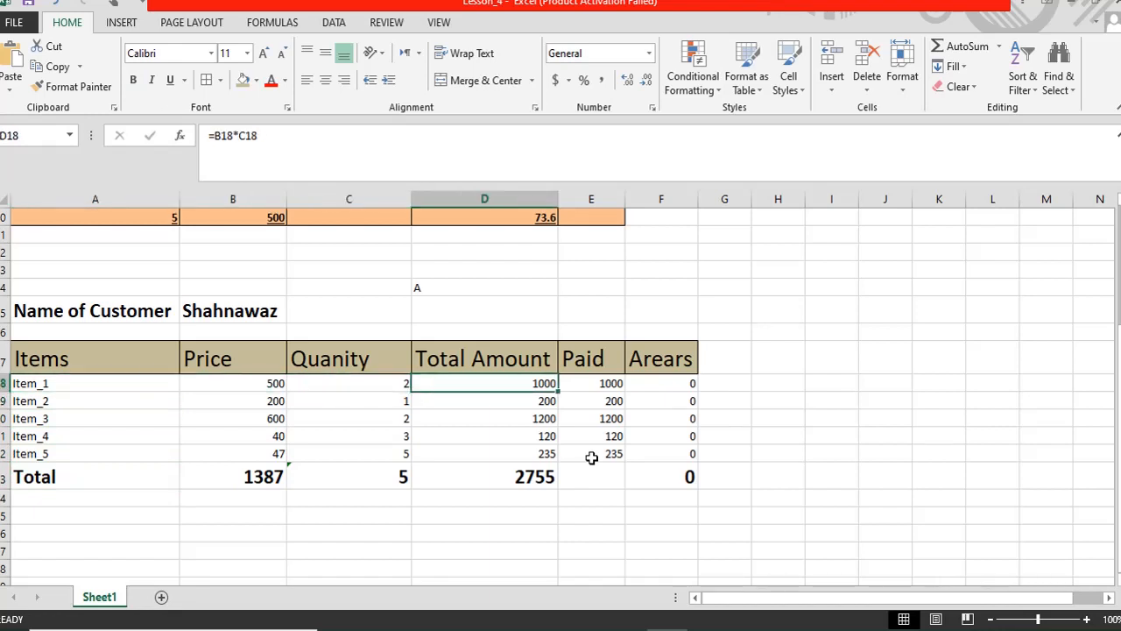
{"action": "key", "text": "Left"}
{"action": "key", "text": "Left"}
{"action": "key", "text": "Left"}
{"action": "key", "text": "Right"}
{"action": "key", "text": "Right"}
{"action": "key", "text": "Left"}
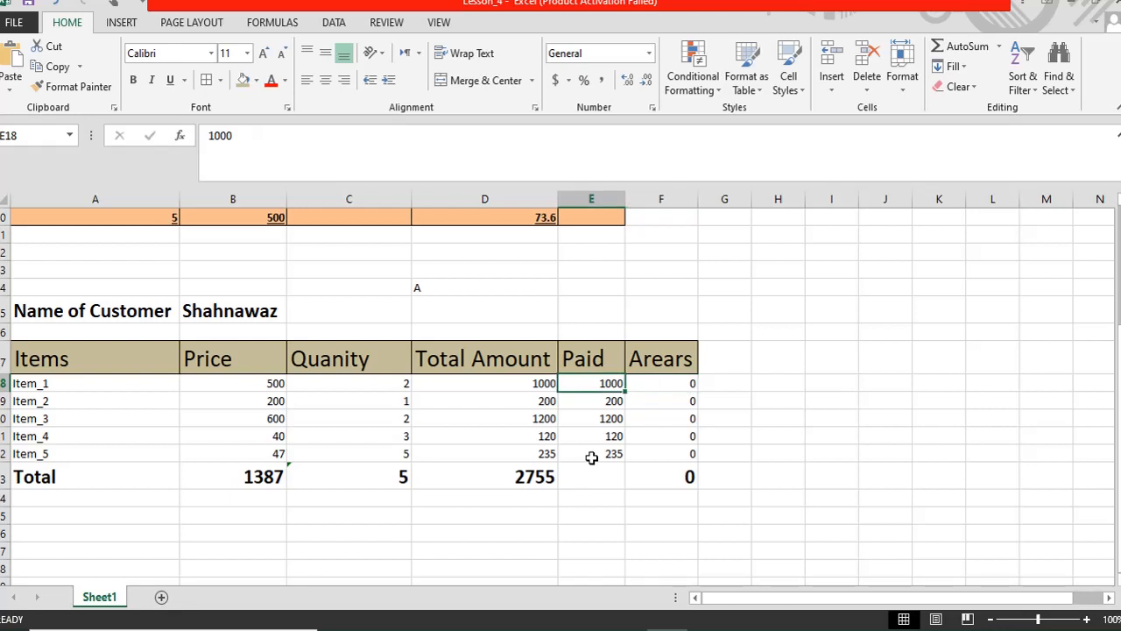
{"action": "type", "text": "0"}
{"action": "key", "text": "Return"}
{"action": "key", "text": "Return"}
{"action": "key", "text": "Return"}
{"action": "key", "text": "Return"}
{"action": "key", "text": "Return"}
{"action": "key", "text": "Return"}
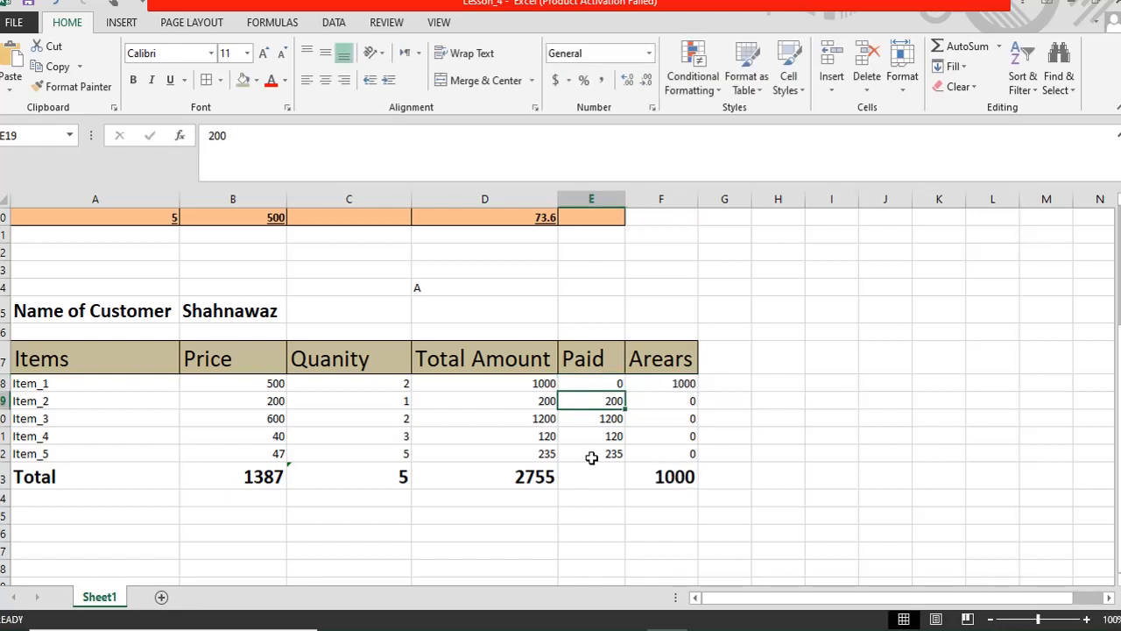
{"action": "key", "text": "Right"}
{"action": "key", "text": "Right"}
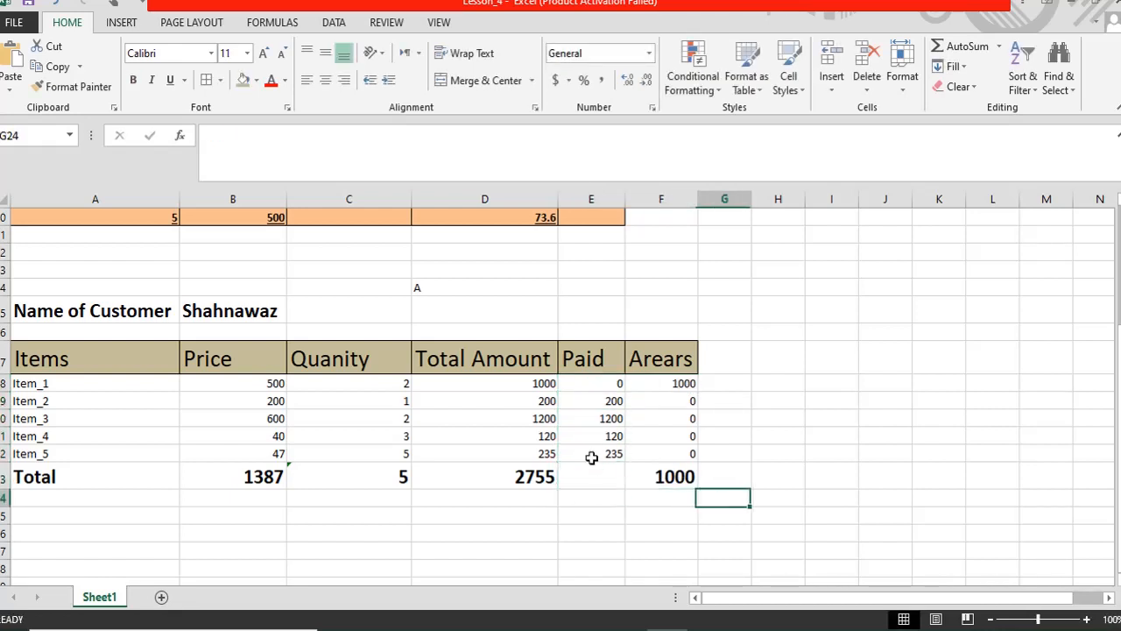
{"action": "key", "text": "Up"}
{"action": "key", "text": "Left"}
{"action": "key", "text": "Left"}
{"action": "key", "text": "Left"}
{"action": "key", "text": "Left"}
{"action": "key", "text": "Left"}
{"action": "key", "text": "Right"}
{"action": "key", "text": "Right"}
{"action": "key", "text": "Right"}
{"action": "key", "text": "Right"}
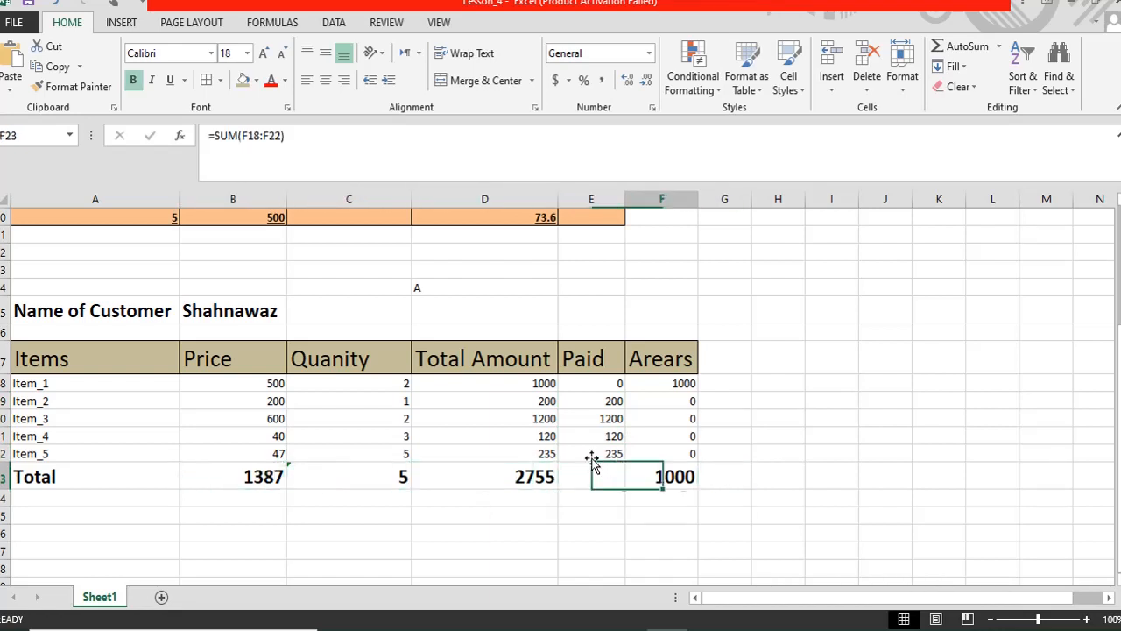
{"action": "key", "text": "Left"}
{"action": "key", "text": "Left"}
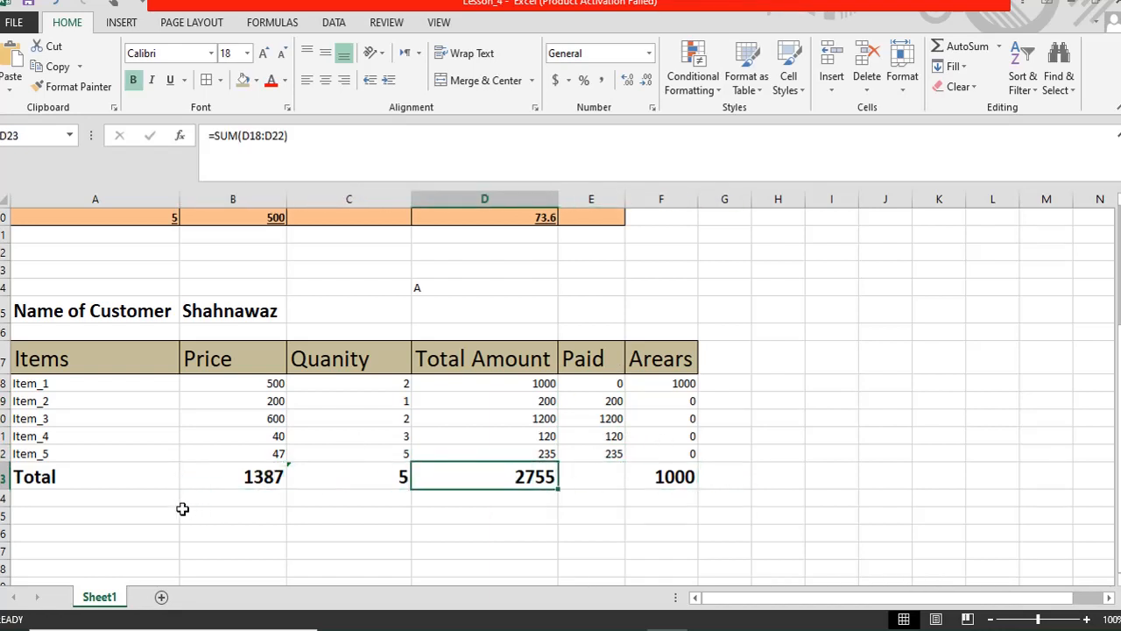
- Make the Total row A23:F23 italic with a light blue fill
{"action": "left_click_drag", "start_coordinate": [91, 473], "coordinate": [648, 465]}
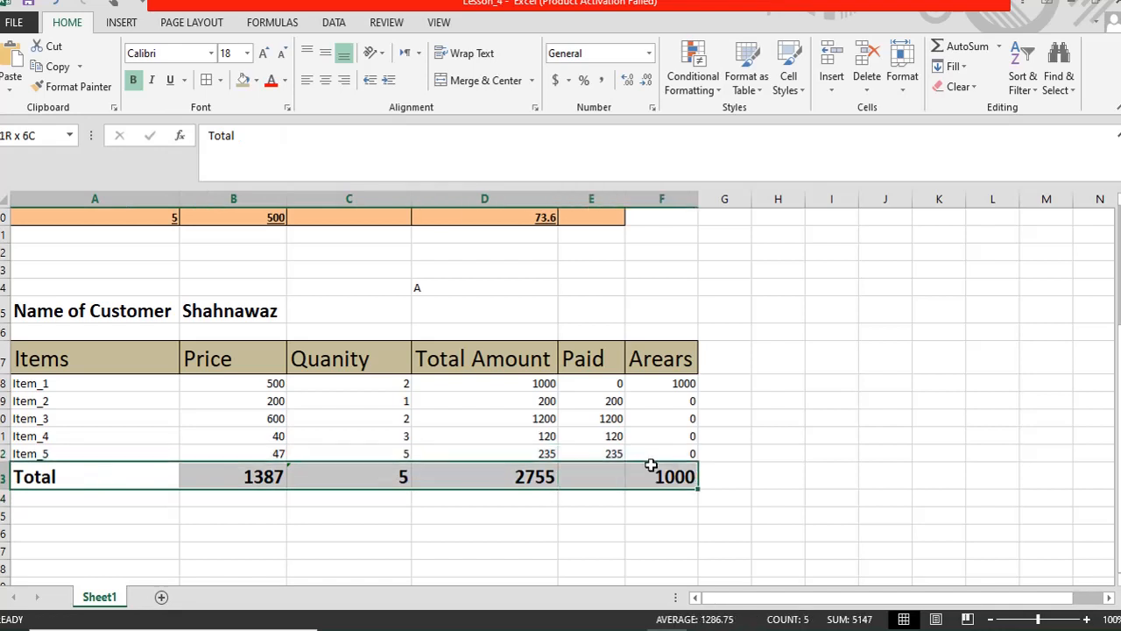
{"action": "left_click", "coordinate": [152, 80]}
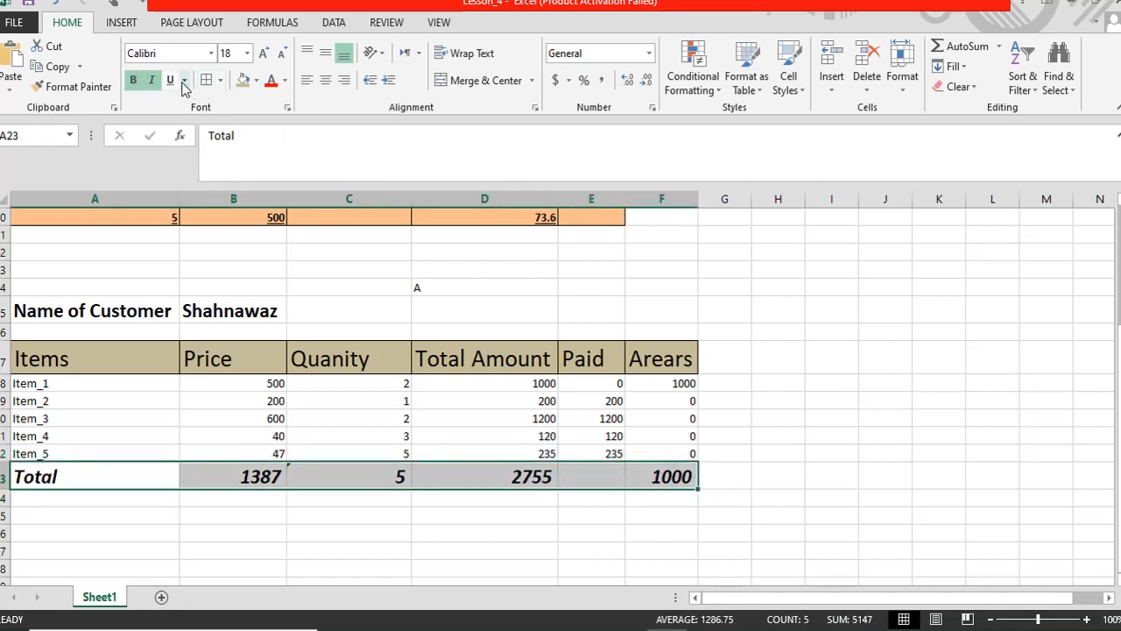
{"action": "left_click", "coordinate": [206, 80]}
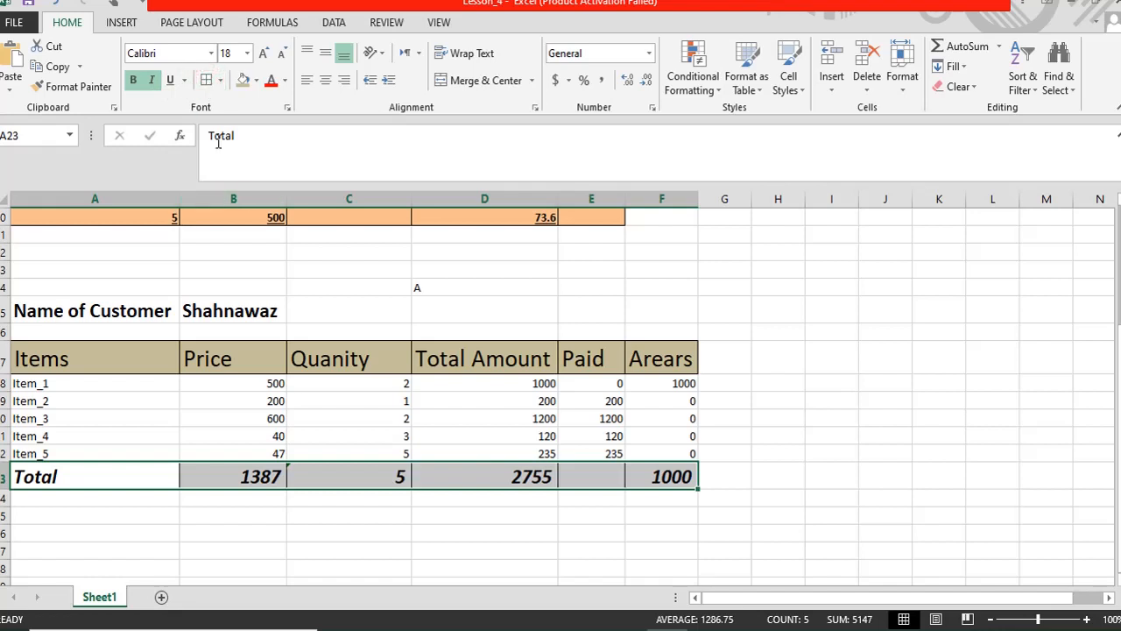
{"action": "left_click", "coordinate": [252, 80]}
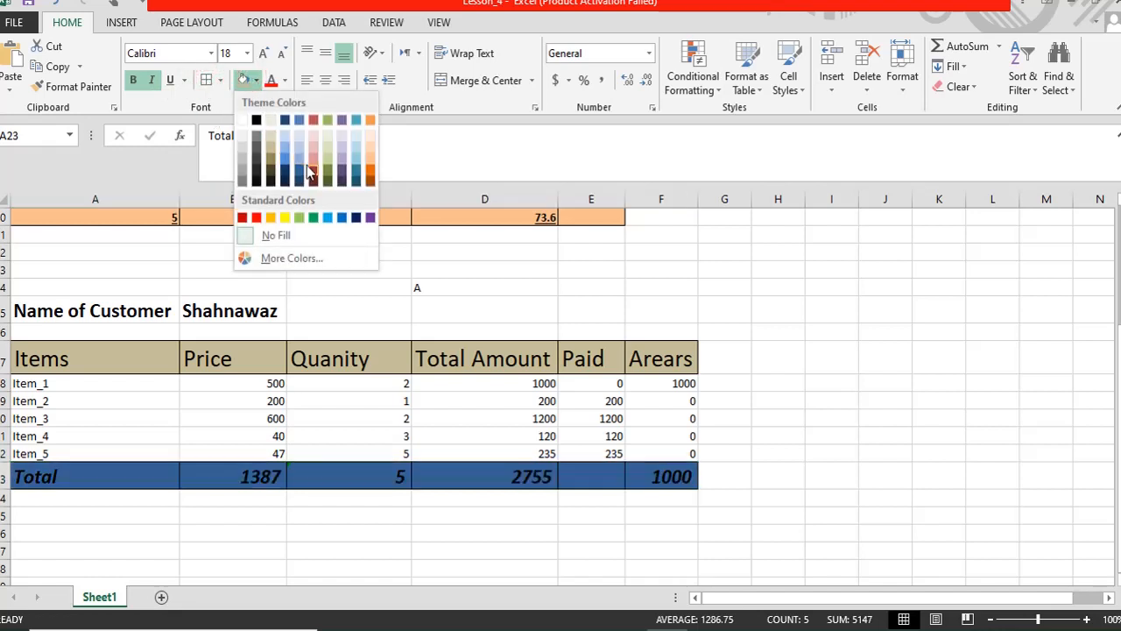
{"action": "left_click", "coordinate": [299, 155]}
{"action": "left_click", "coordinate": [744, 409]}
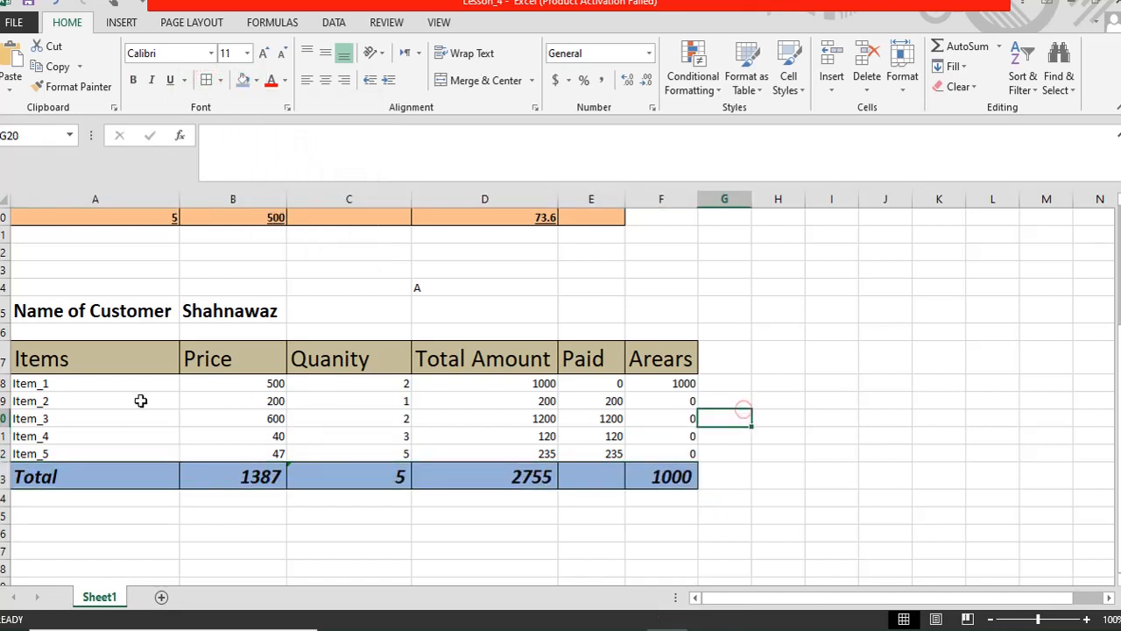
{"action": "left_click", "coordinate": [61, 379]}
{"action": "left_click", "coordinate": [69, 419]}
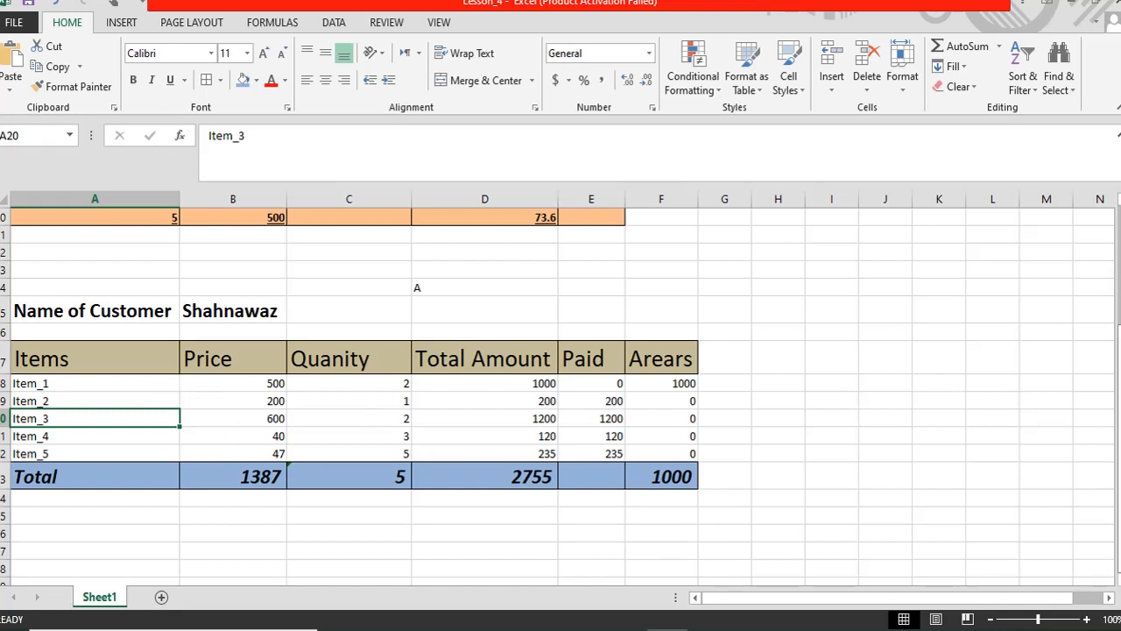
{"action": "scroll", "coordinate": [369, 329], "scroll_direction": "up", "scroll_amount": 3}
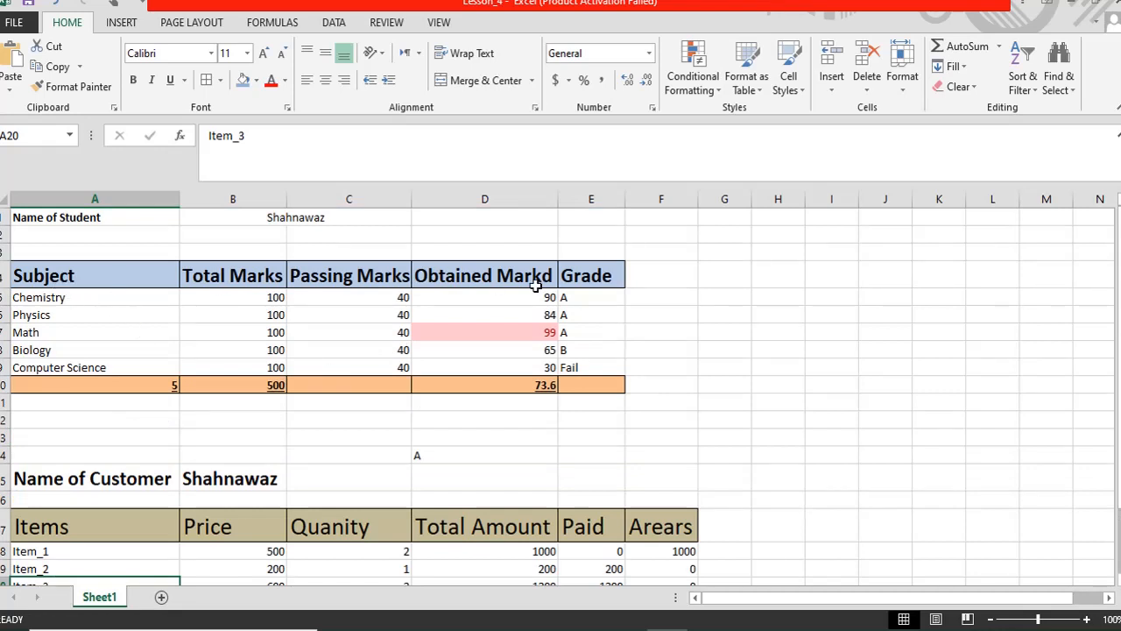
{"action": "left_click", "coordinate": [576, 302]}
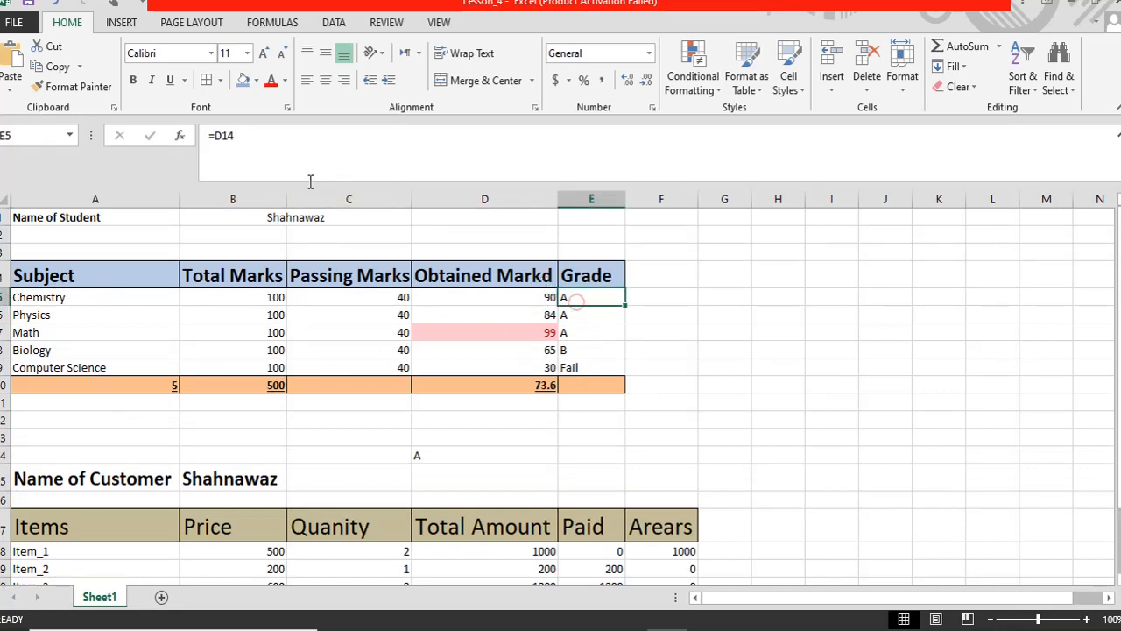
{"action": "left_click", "coordinate": [573, 312]}
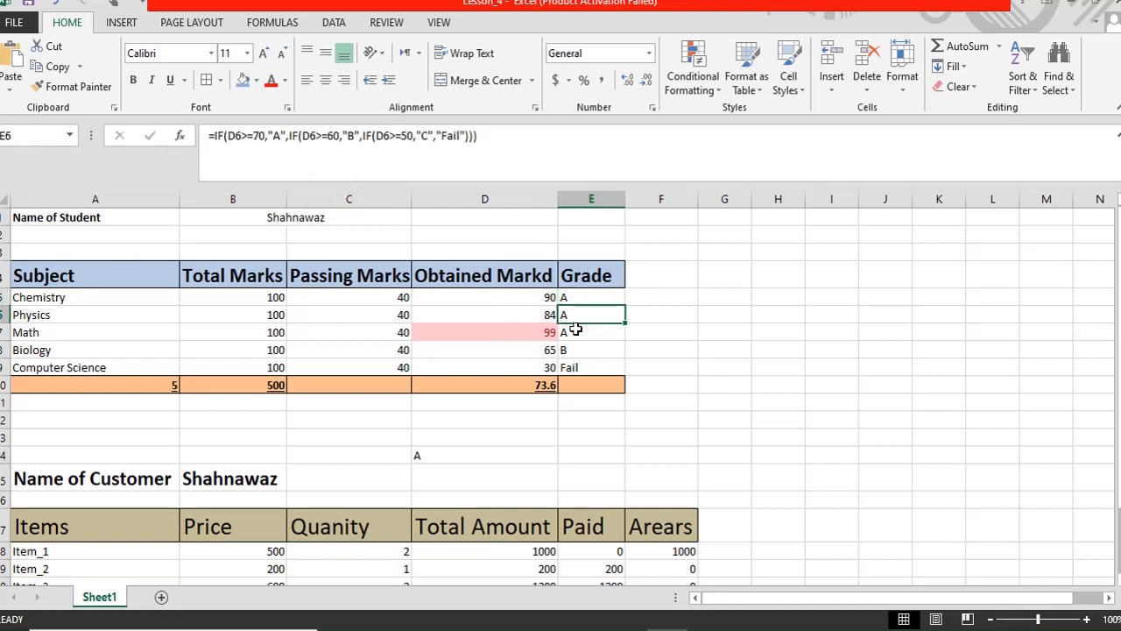
{"action": "scroll", "coordinate": [576, 383], "scroll_direction": "down", "scroll_amount": 2}
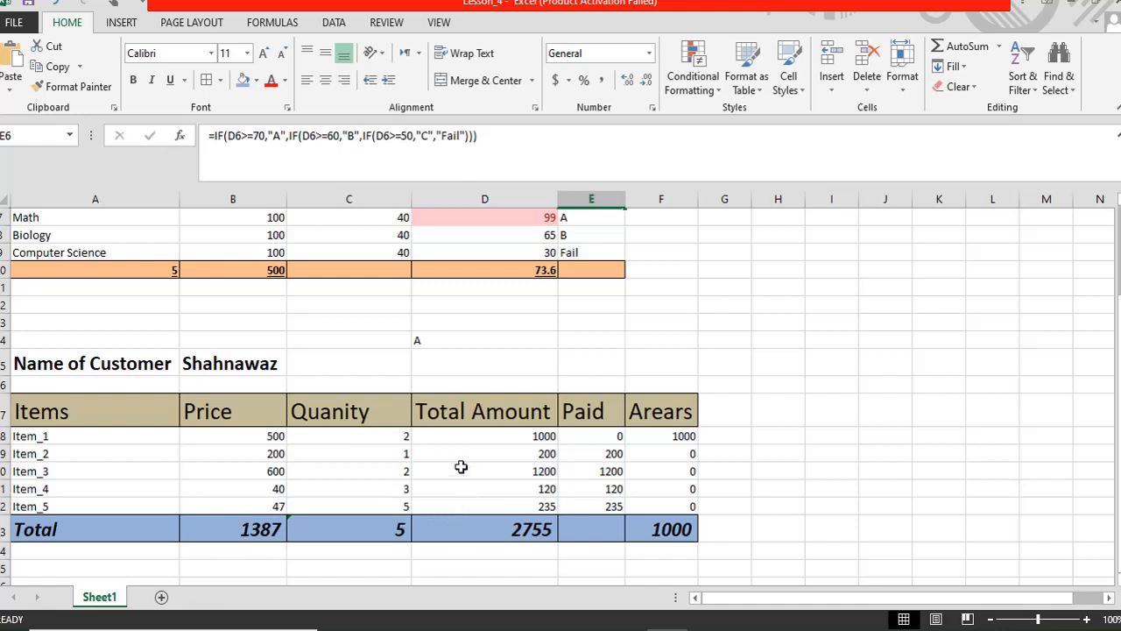
{"action": "scroll", "coordinate": [452, 467], "scroll_direction": "down", "scroll_amount": 2}
{"action": "scroll", "coordinate": [452, 466], "scroll_direction": "up", "scroll_amount": 1}
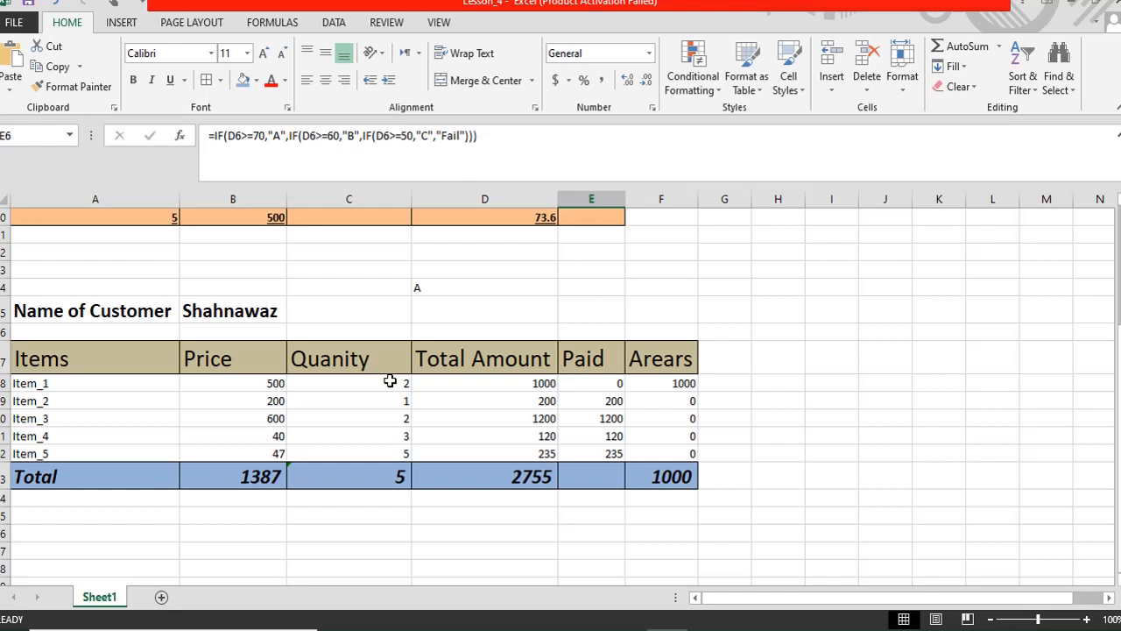
{"action": "left_click", "coordinate": [871, 630]}
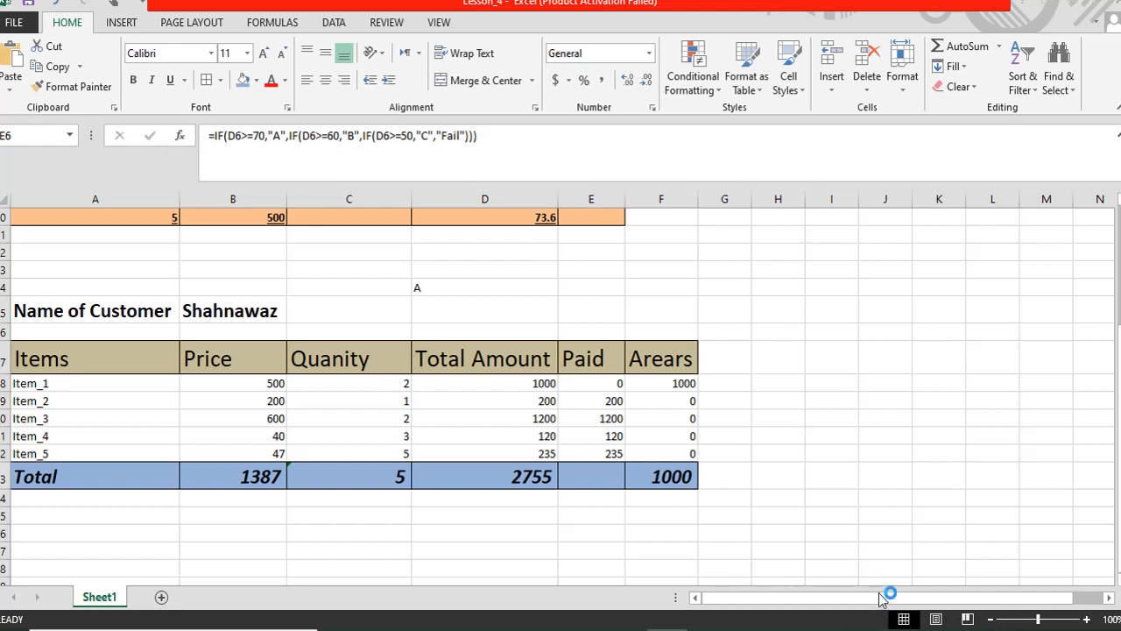
{"action": "left_click", "coordinate": [911, 627]}
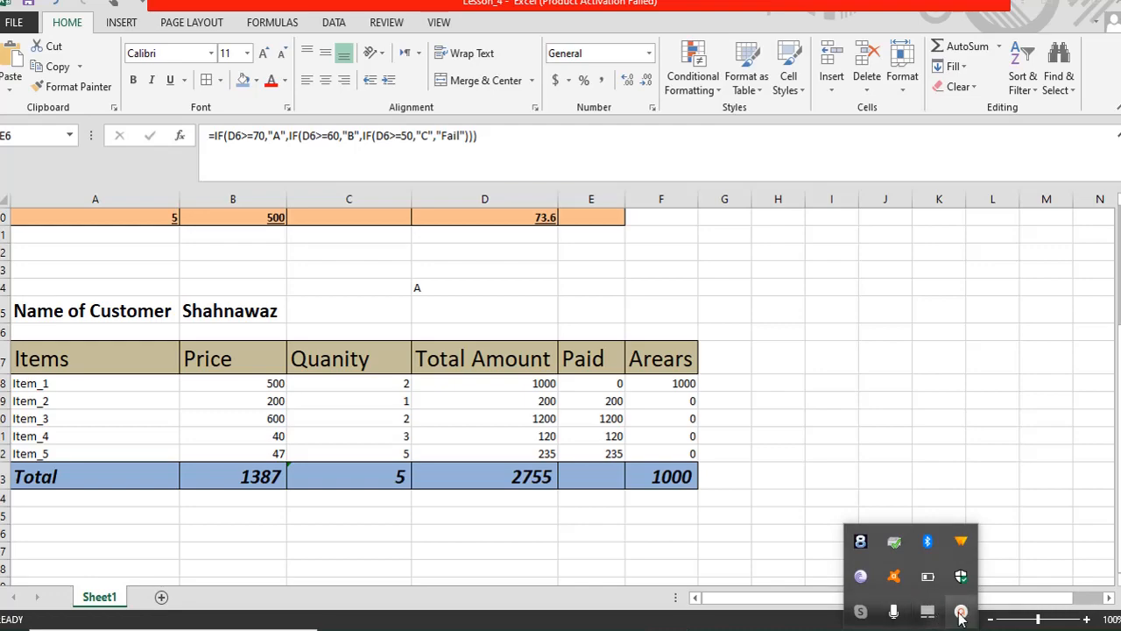
{"action": "left_click", "coordinate": [961, 613]}
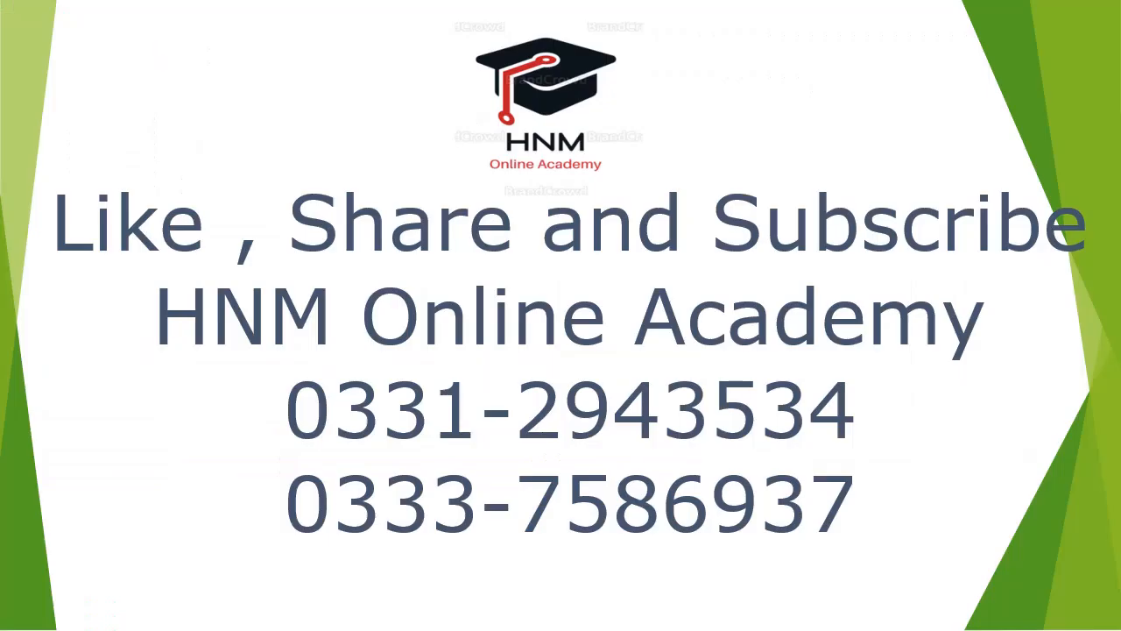